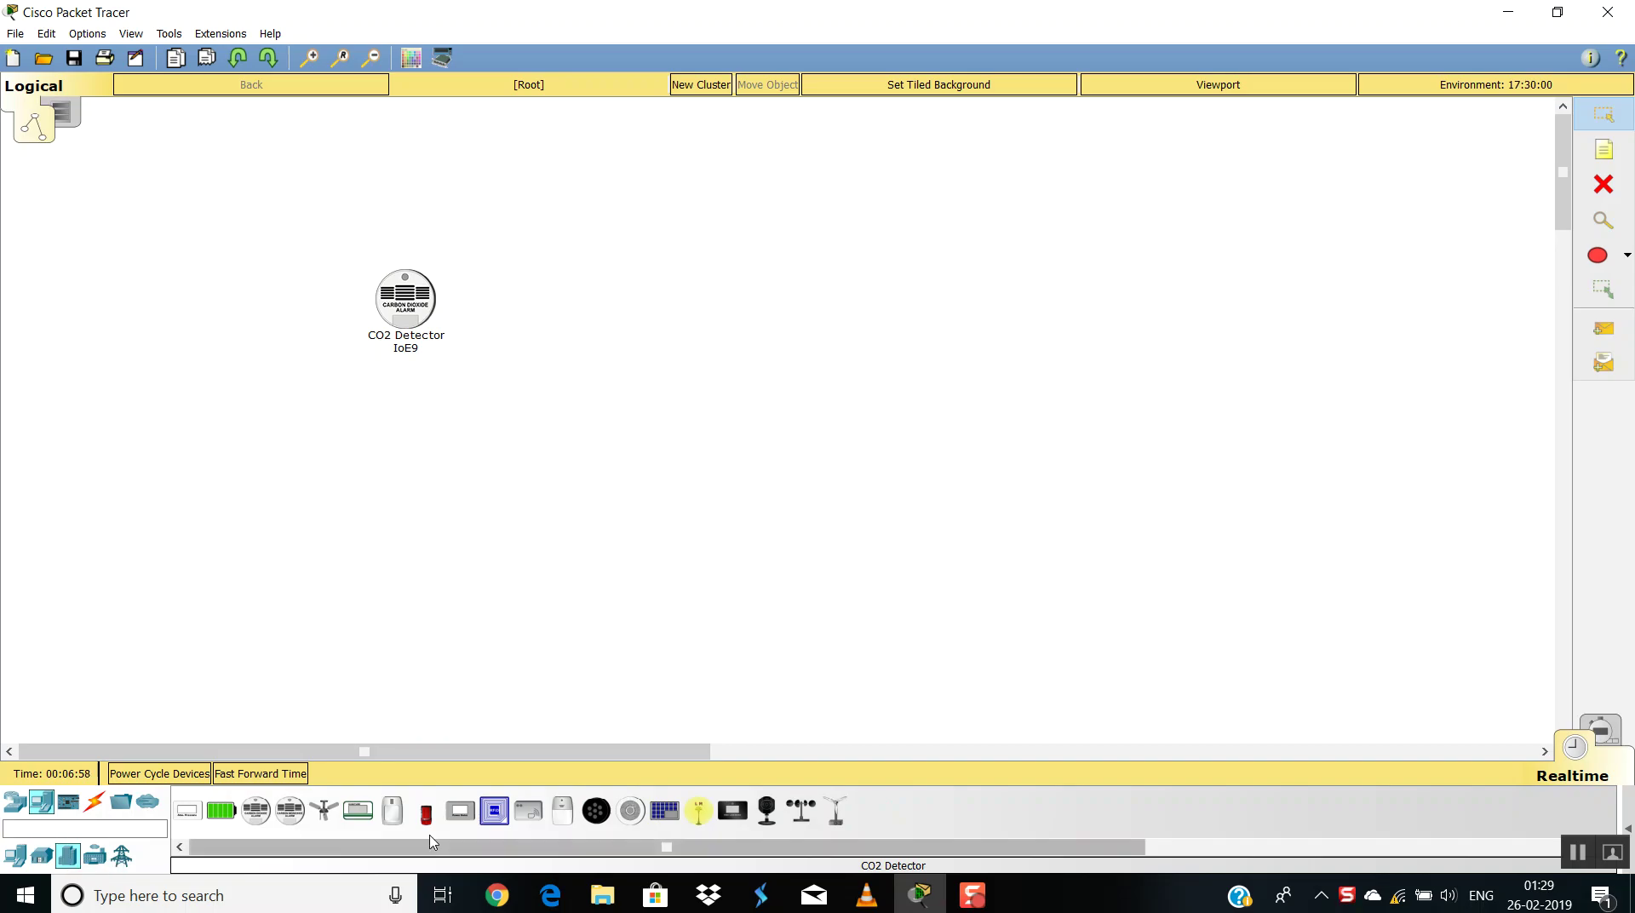
Step: Place an Old Car, a Garage Door and a Window below the CO2 Detector
click(425, 810)
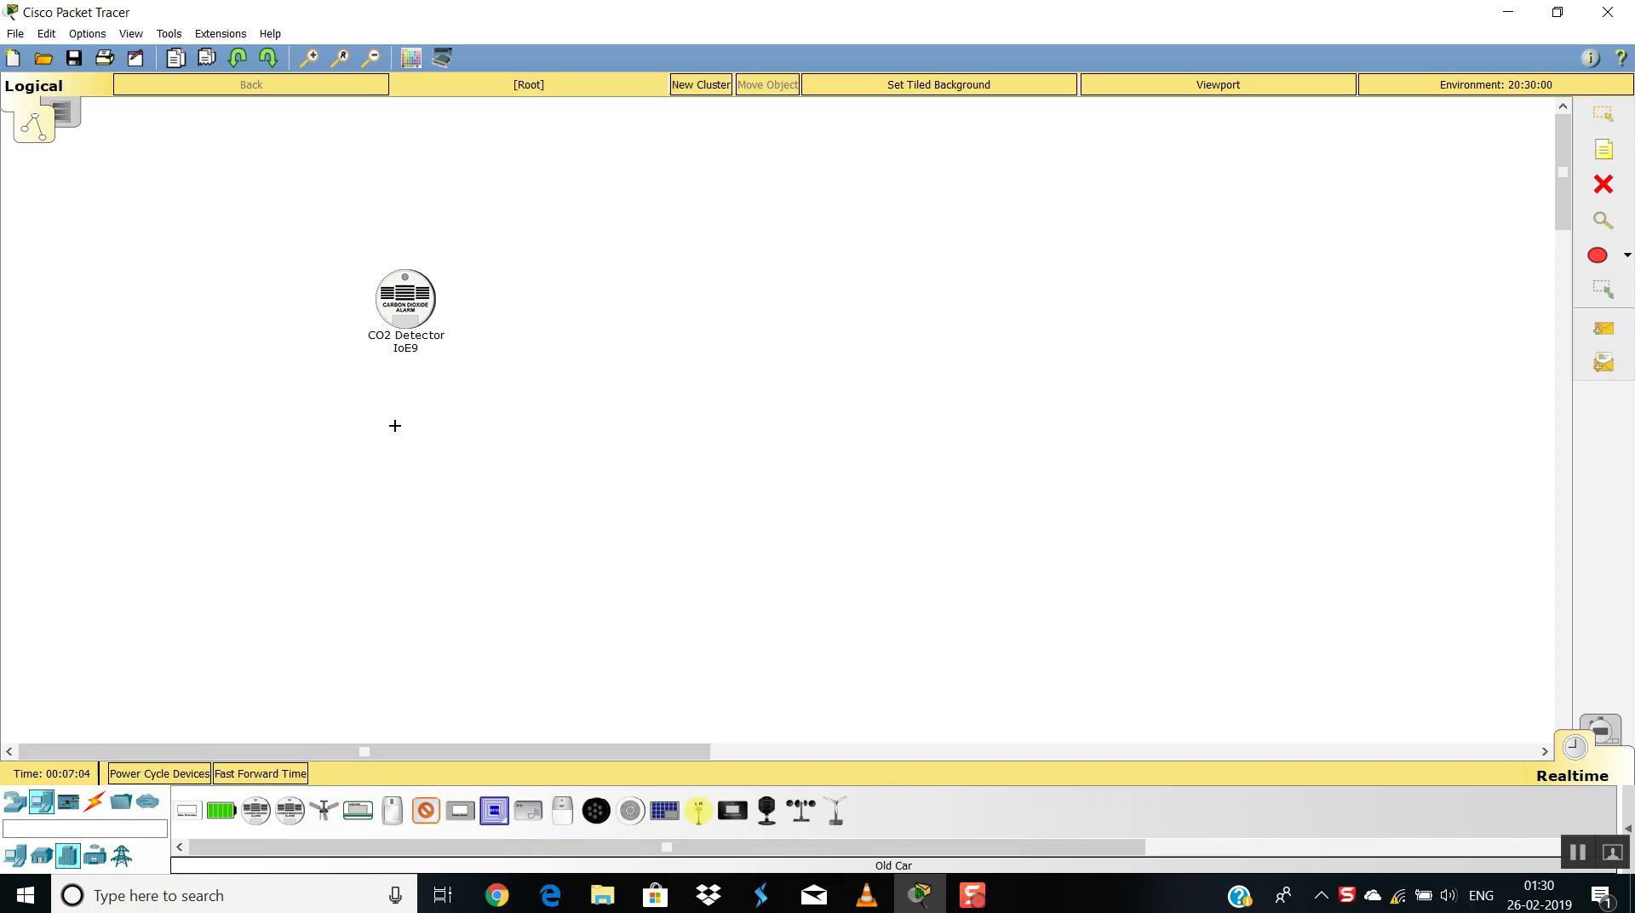
click(393, 411)
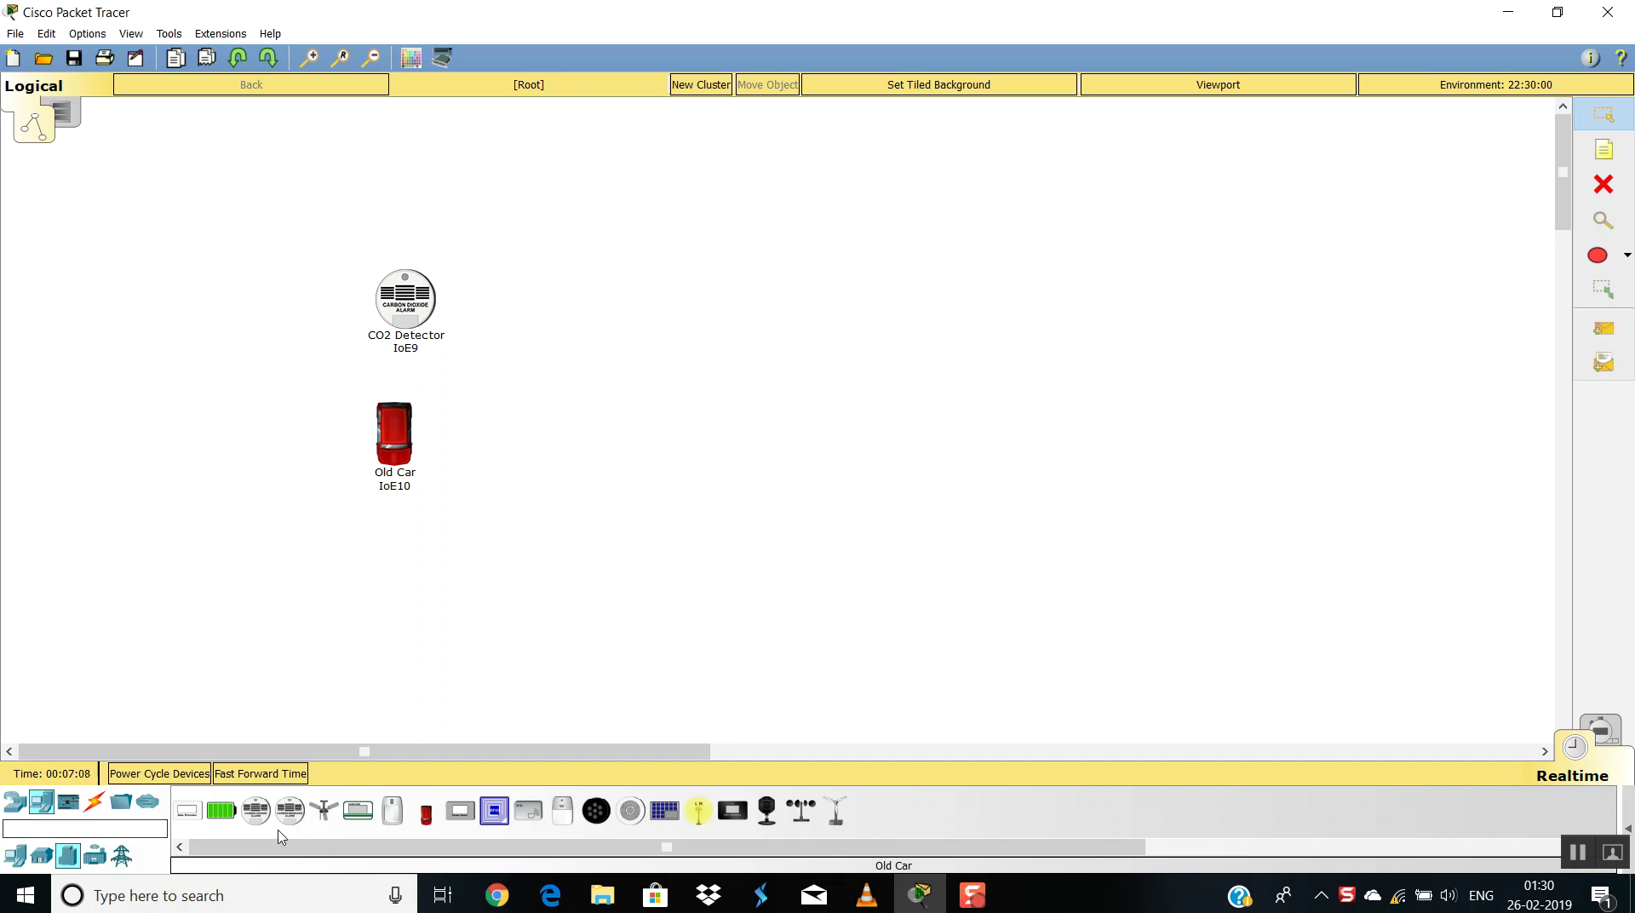
click(38, 856)
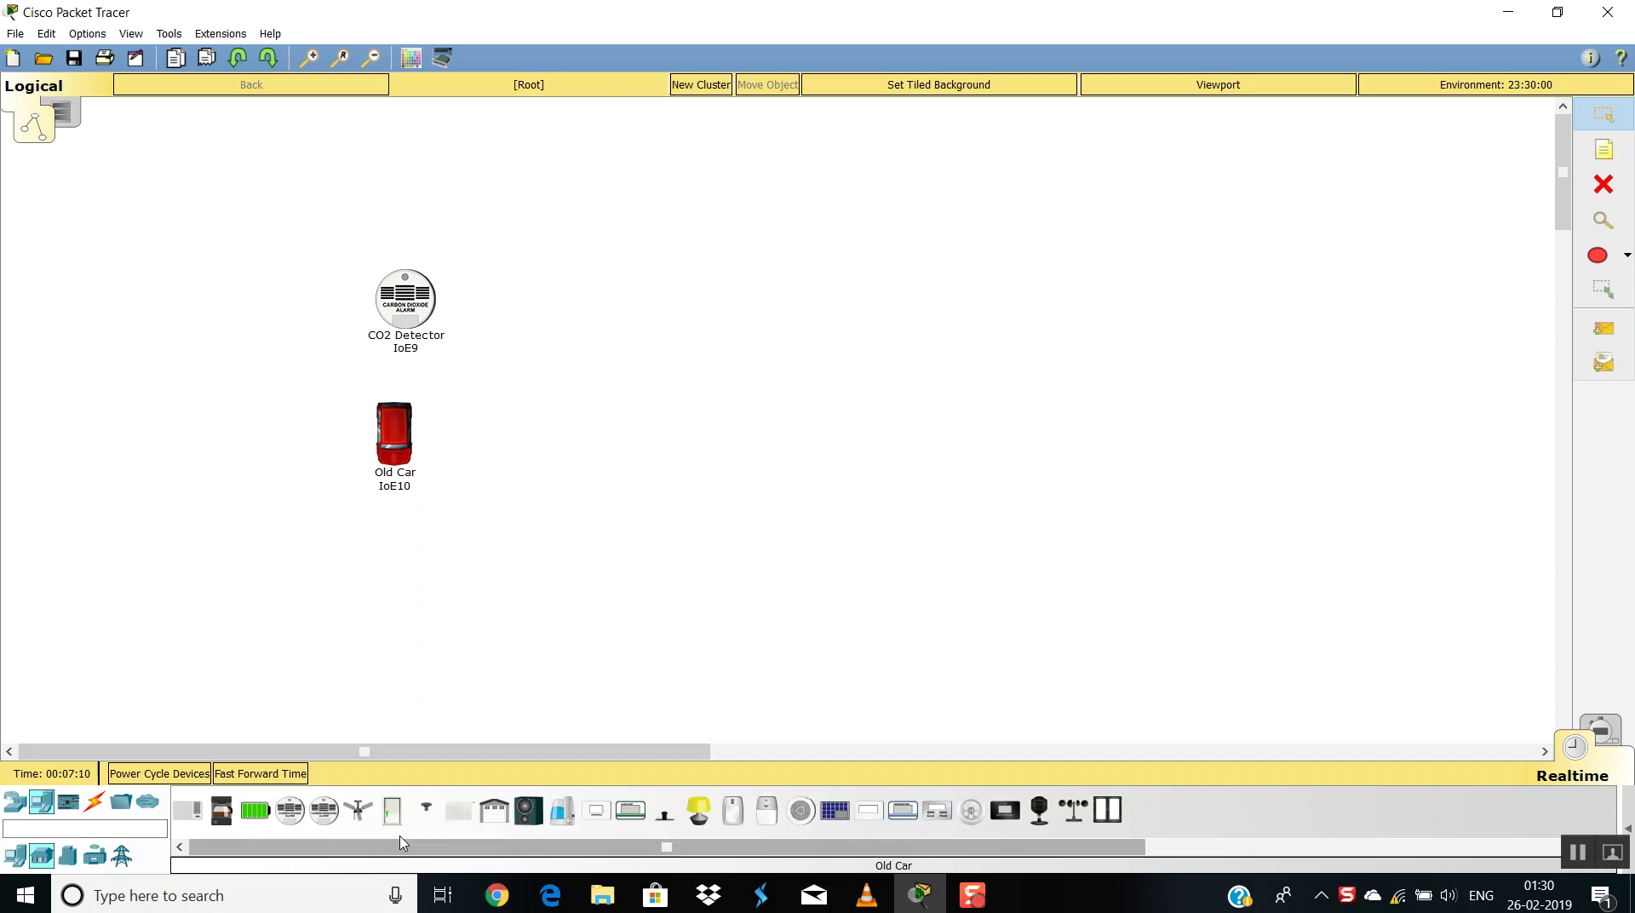
click(494, 810)
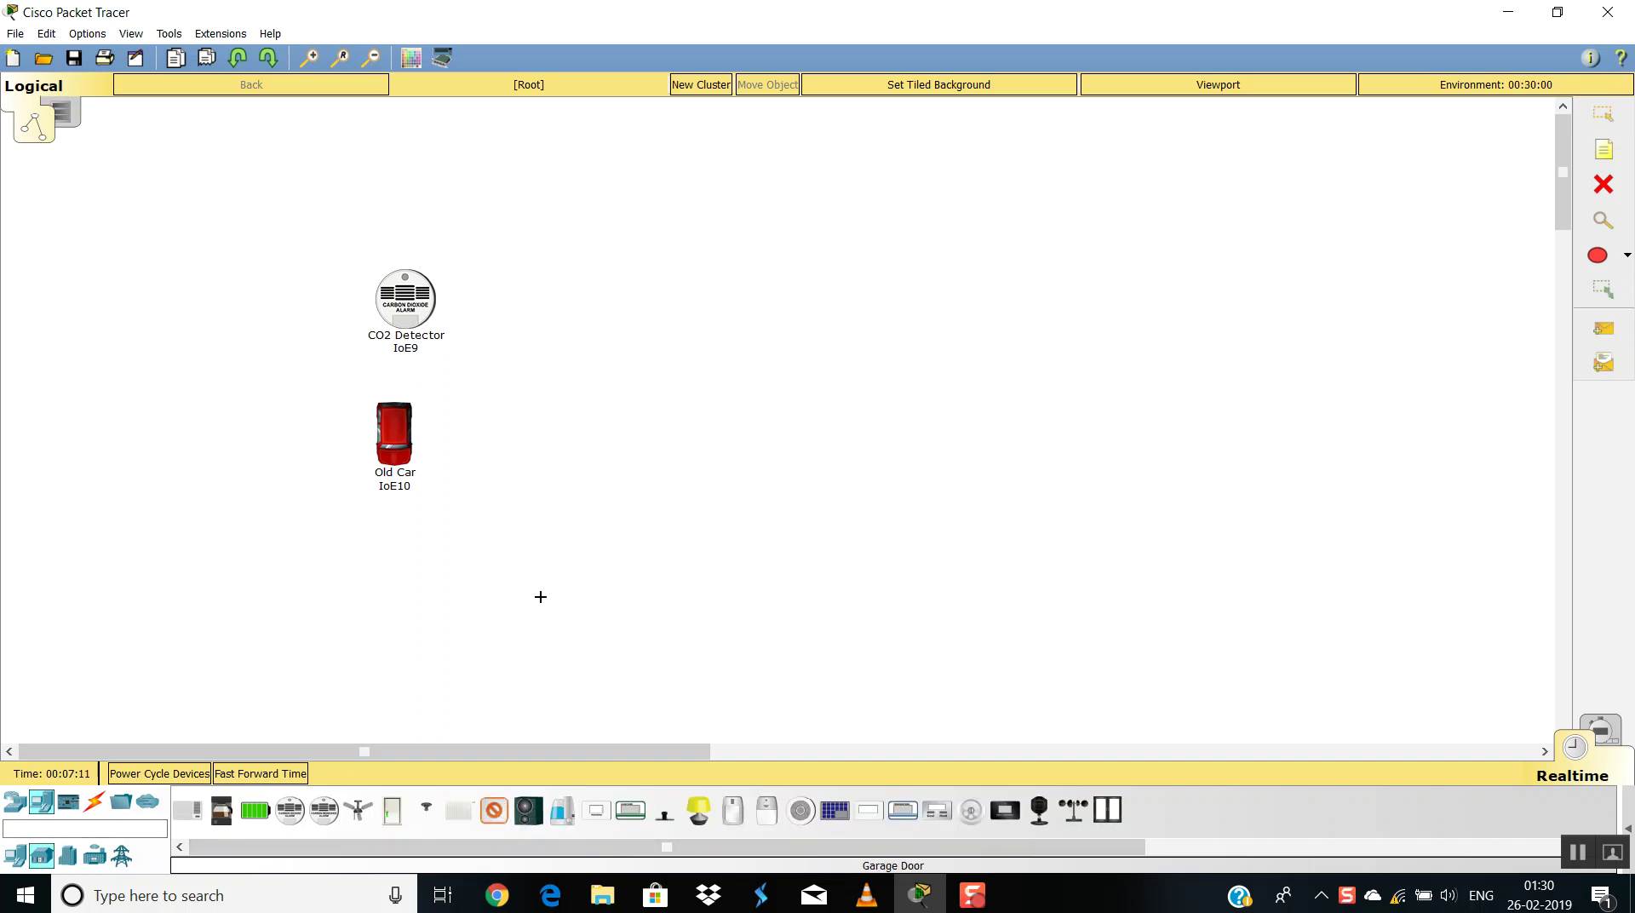
click(559, 548)
click(1107, 813)
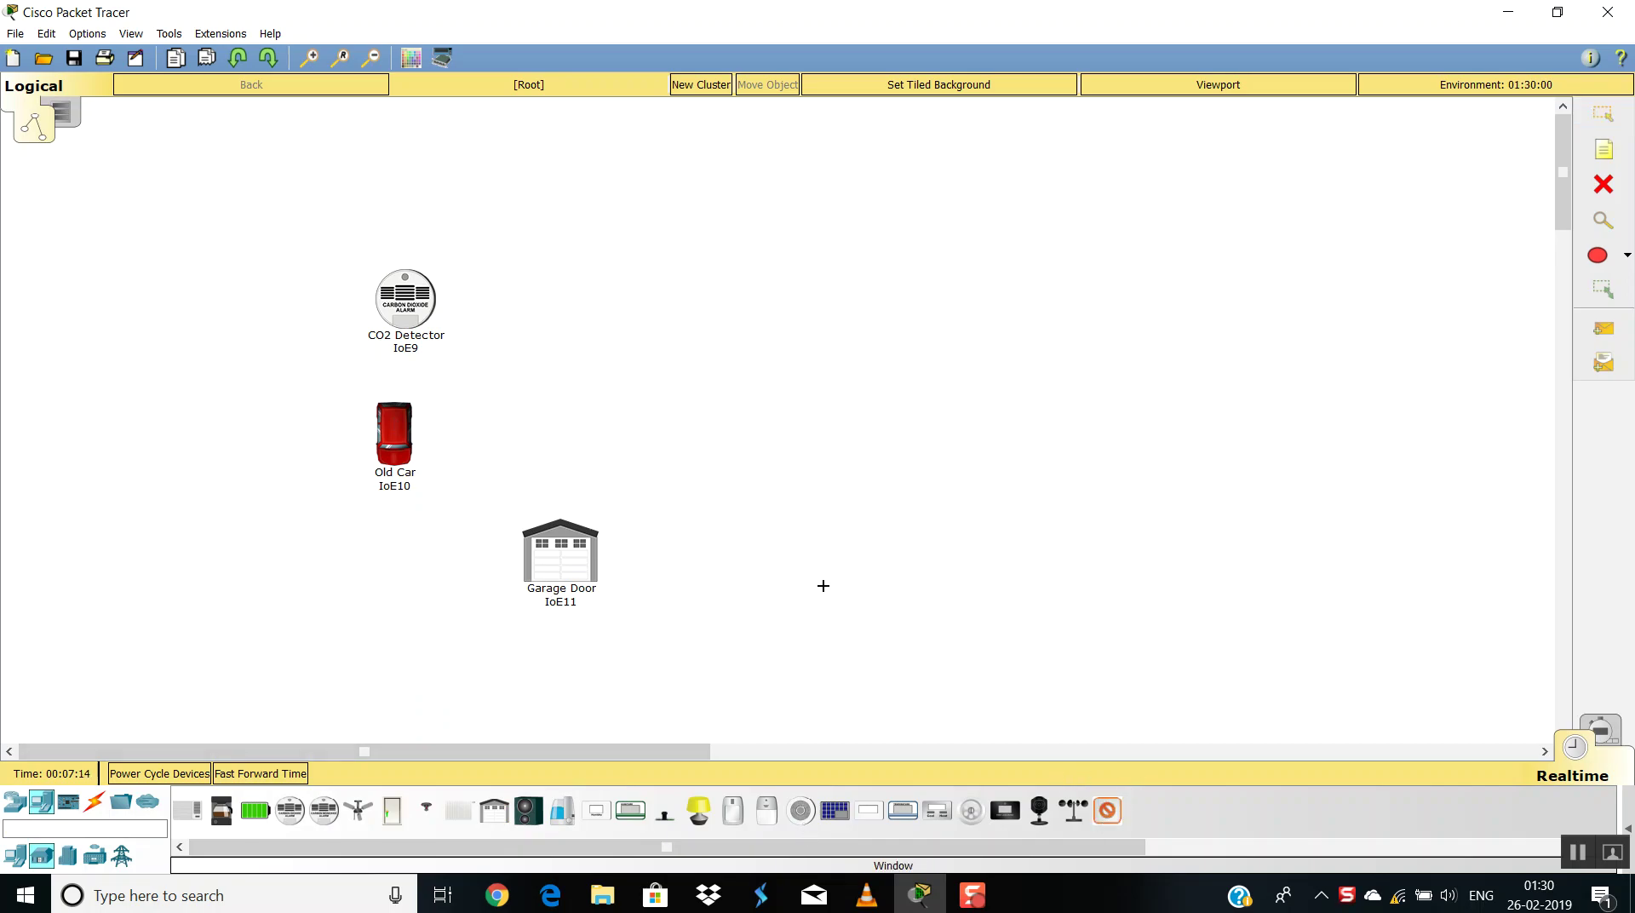
click(749, 551)
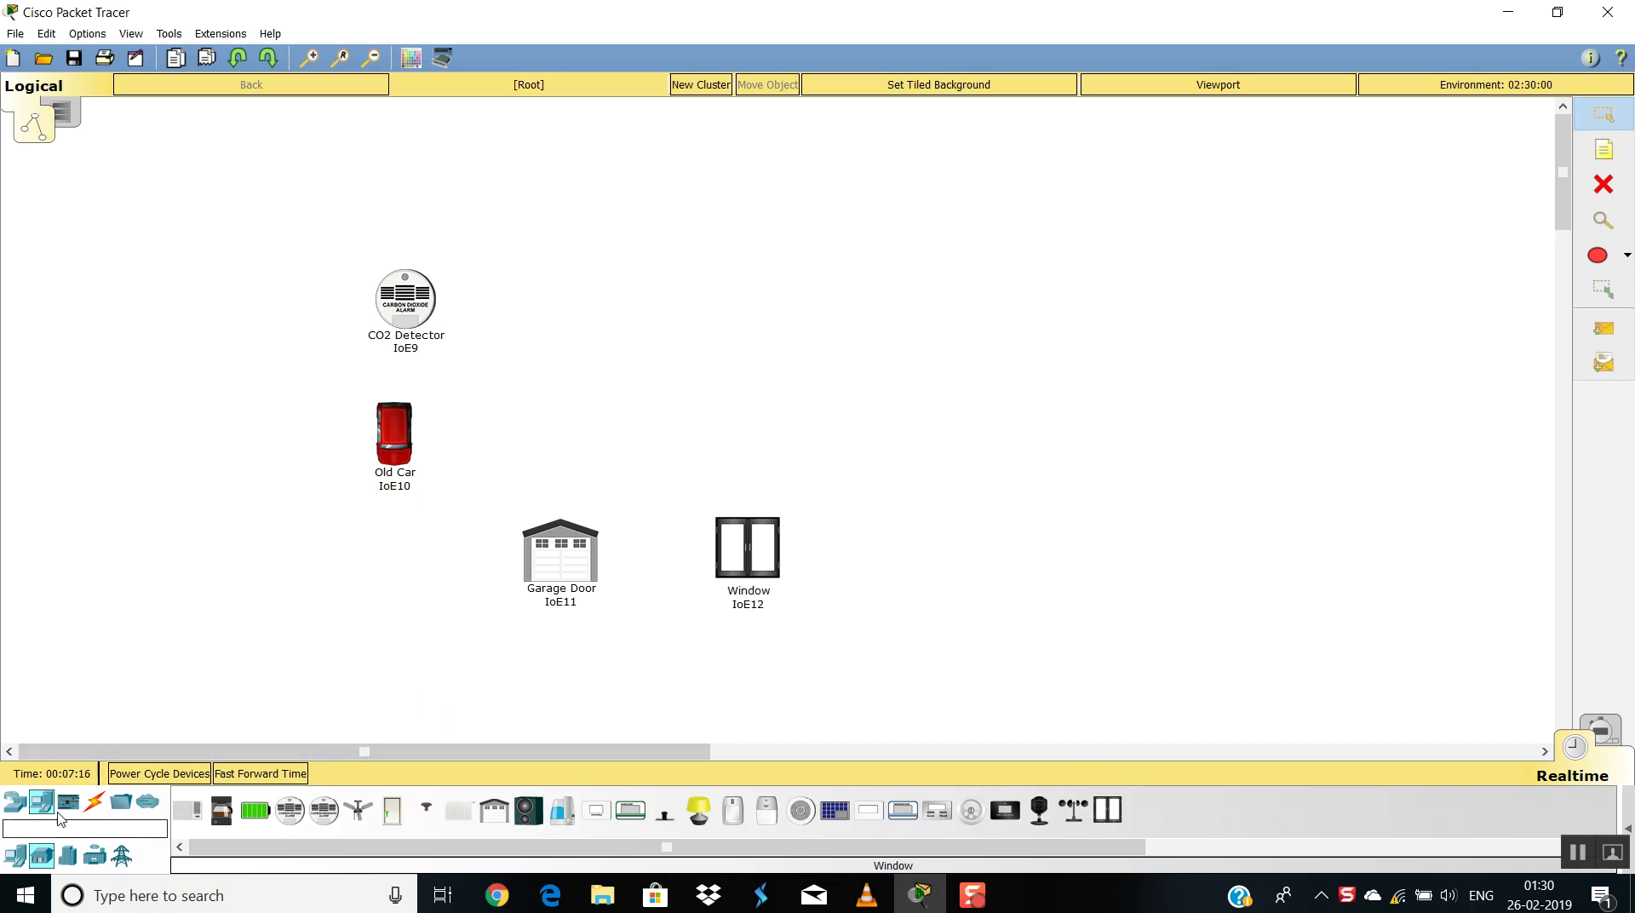
Step: Place a 2960 switch in the middle of the devices
click(14, 801)
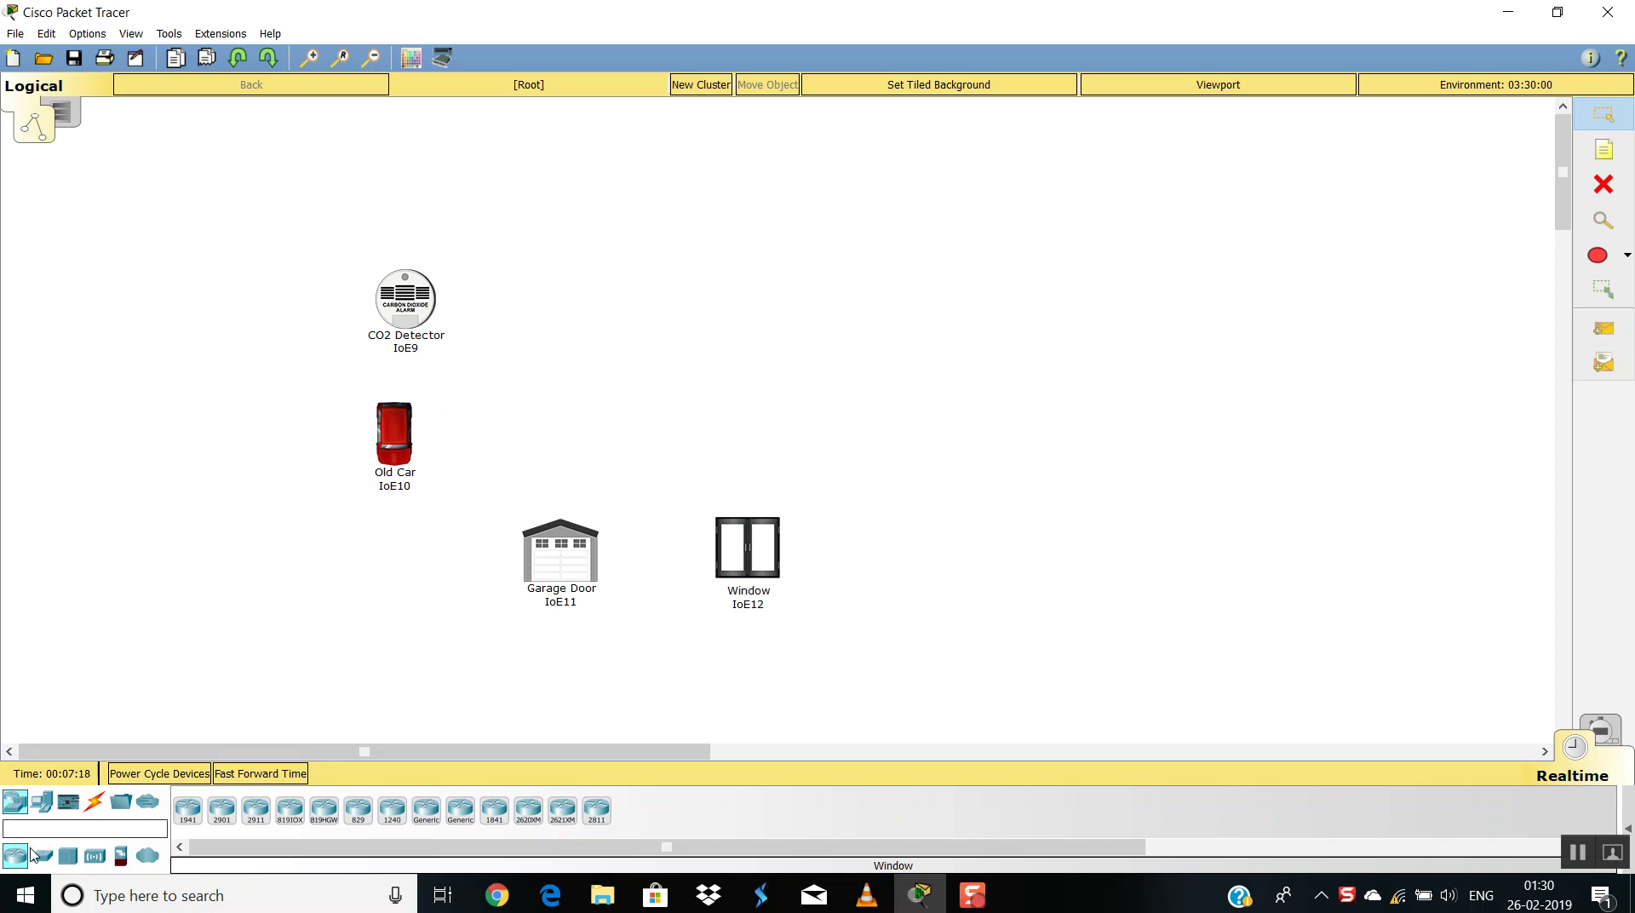
click(41, 855)
click(188, 809)
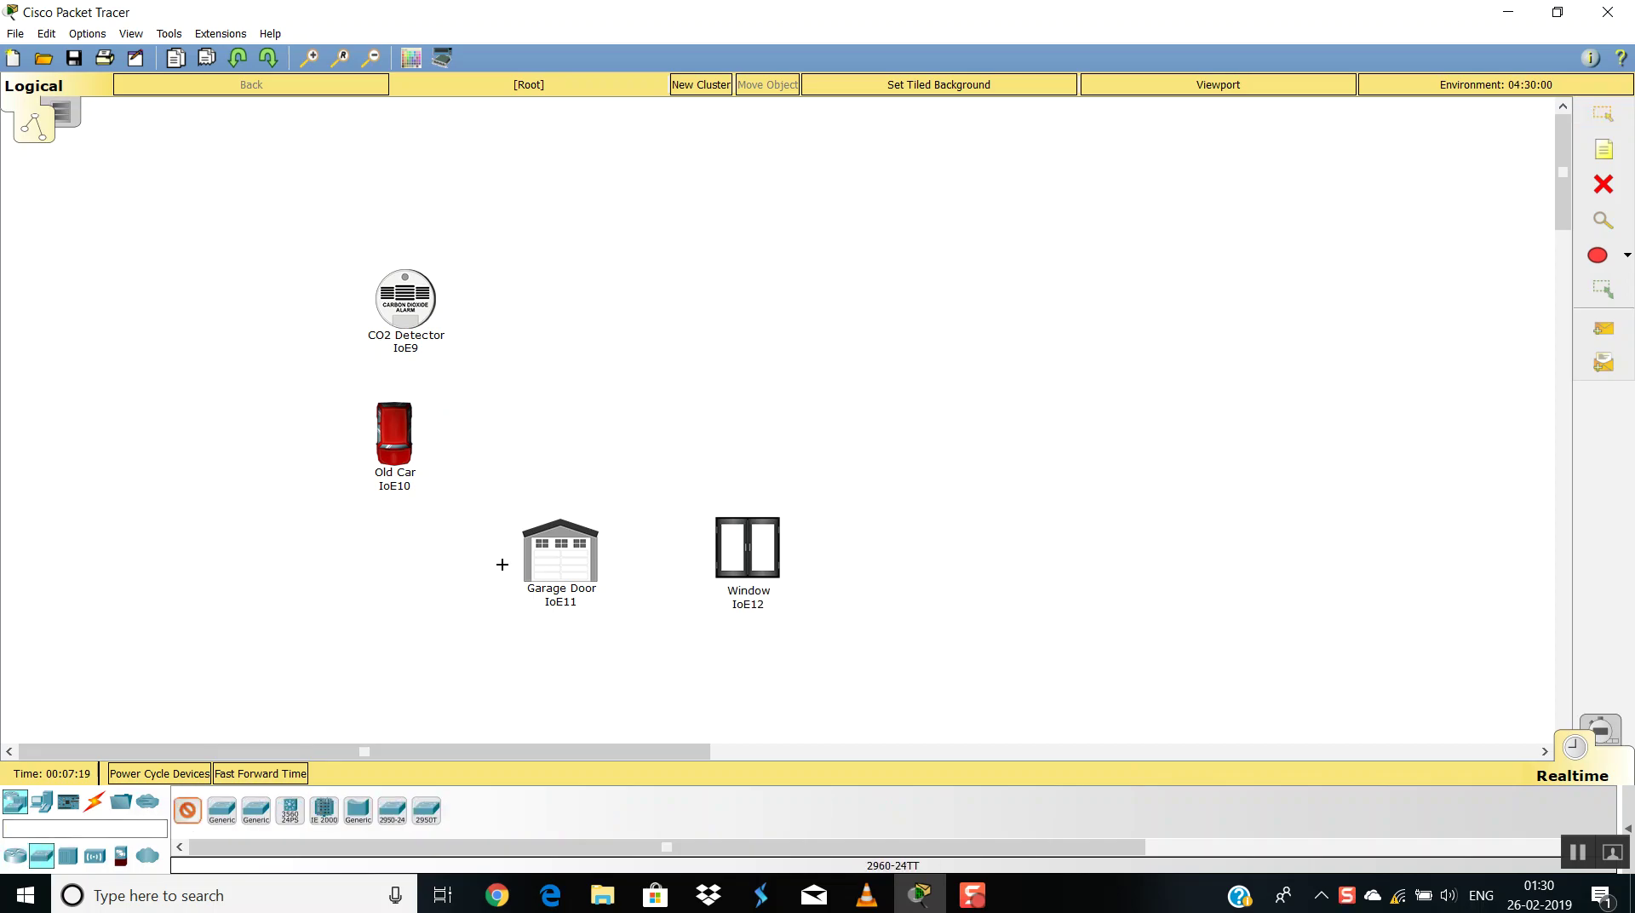
click(612, 345)
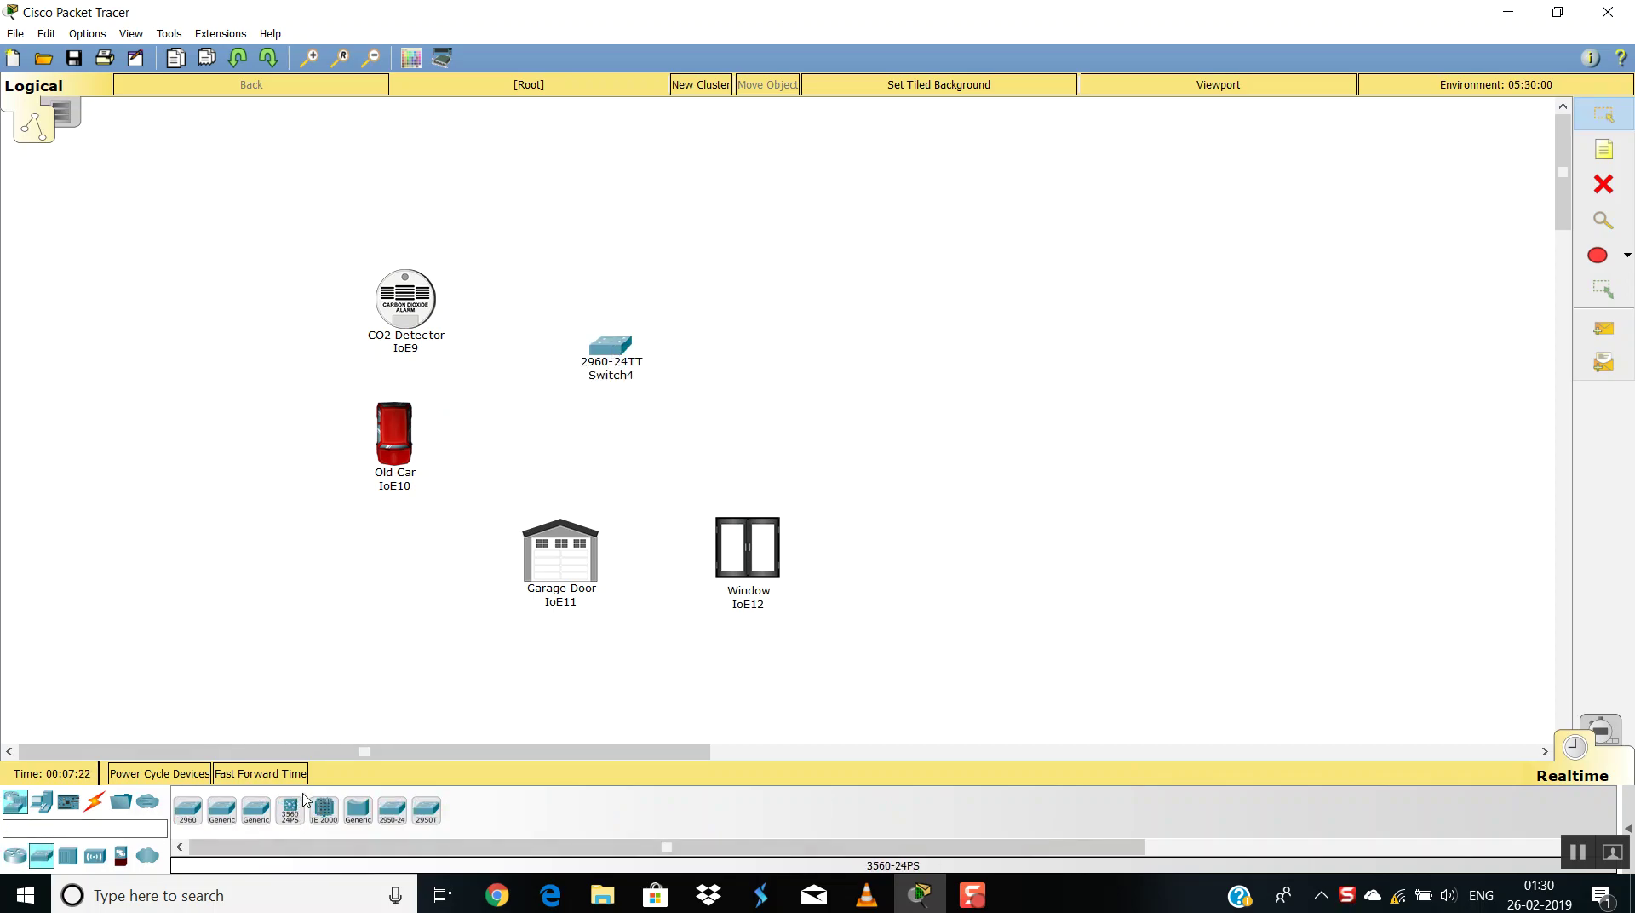
Step: Place a generic server above the switch and a generic PC to its right
click(41, 801)
click(255, 810)
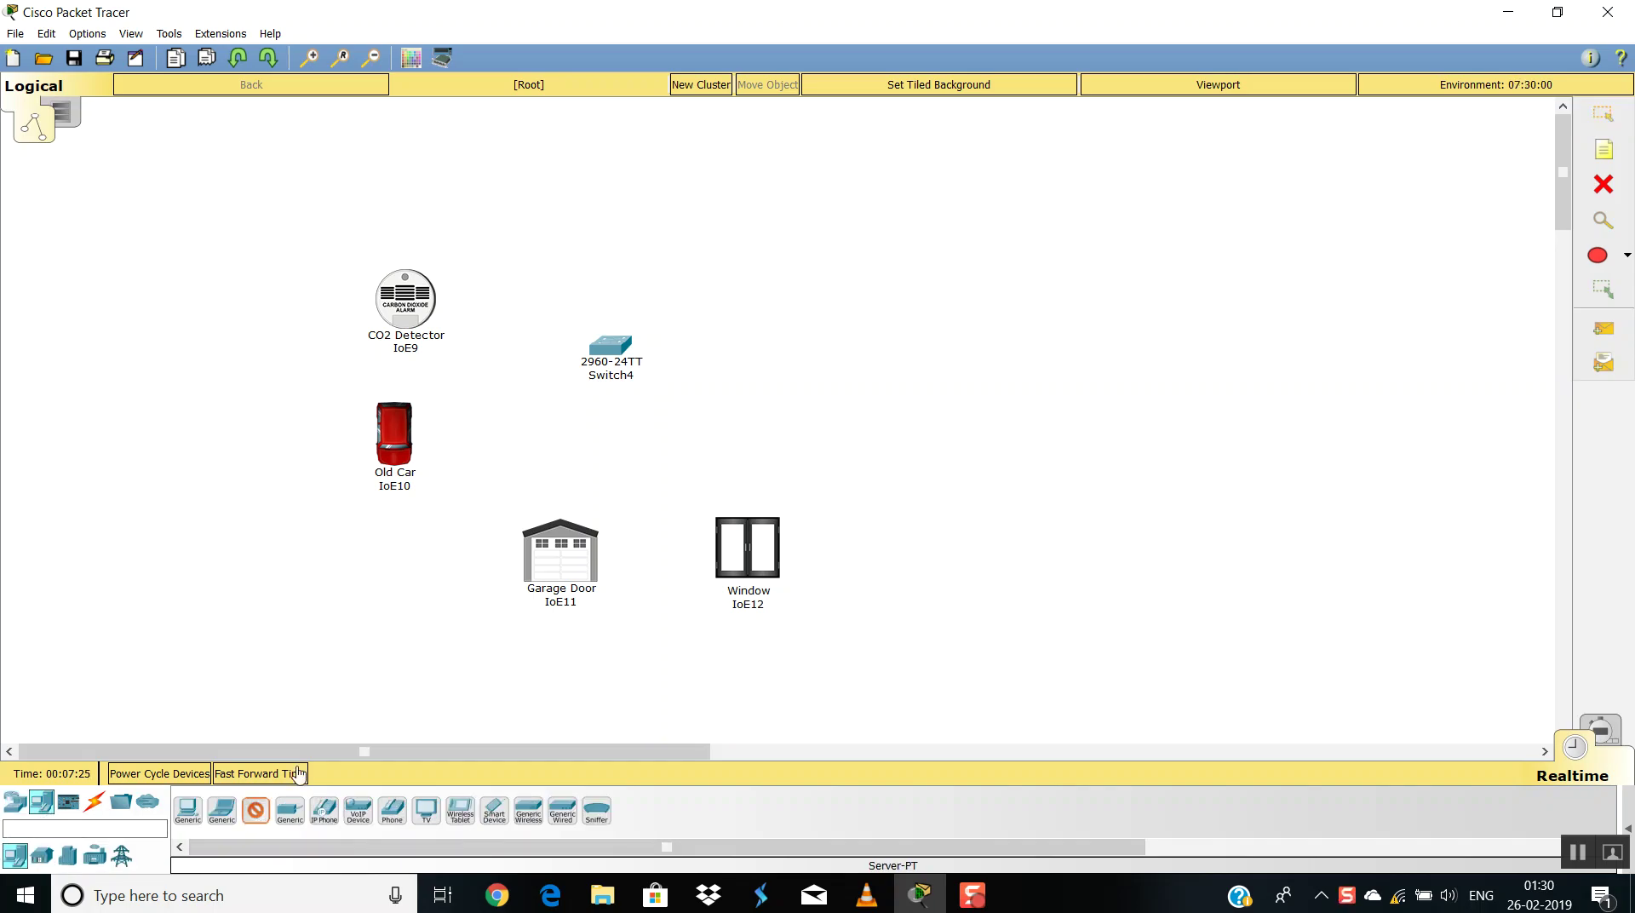
click(621, 176)
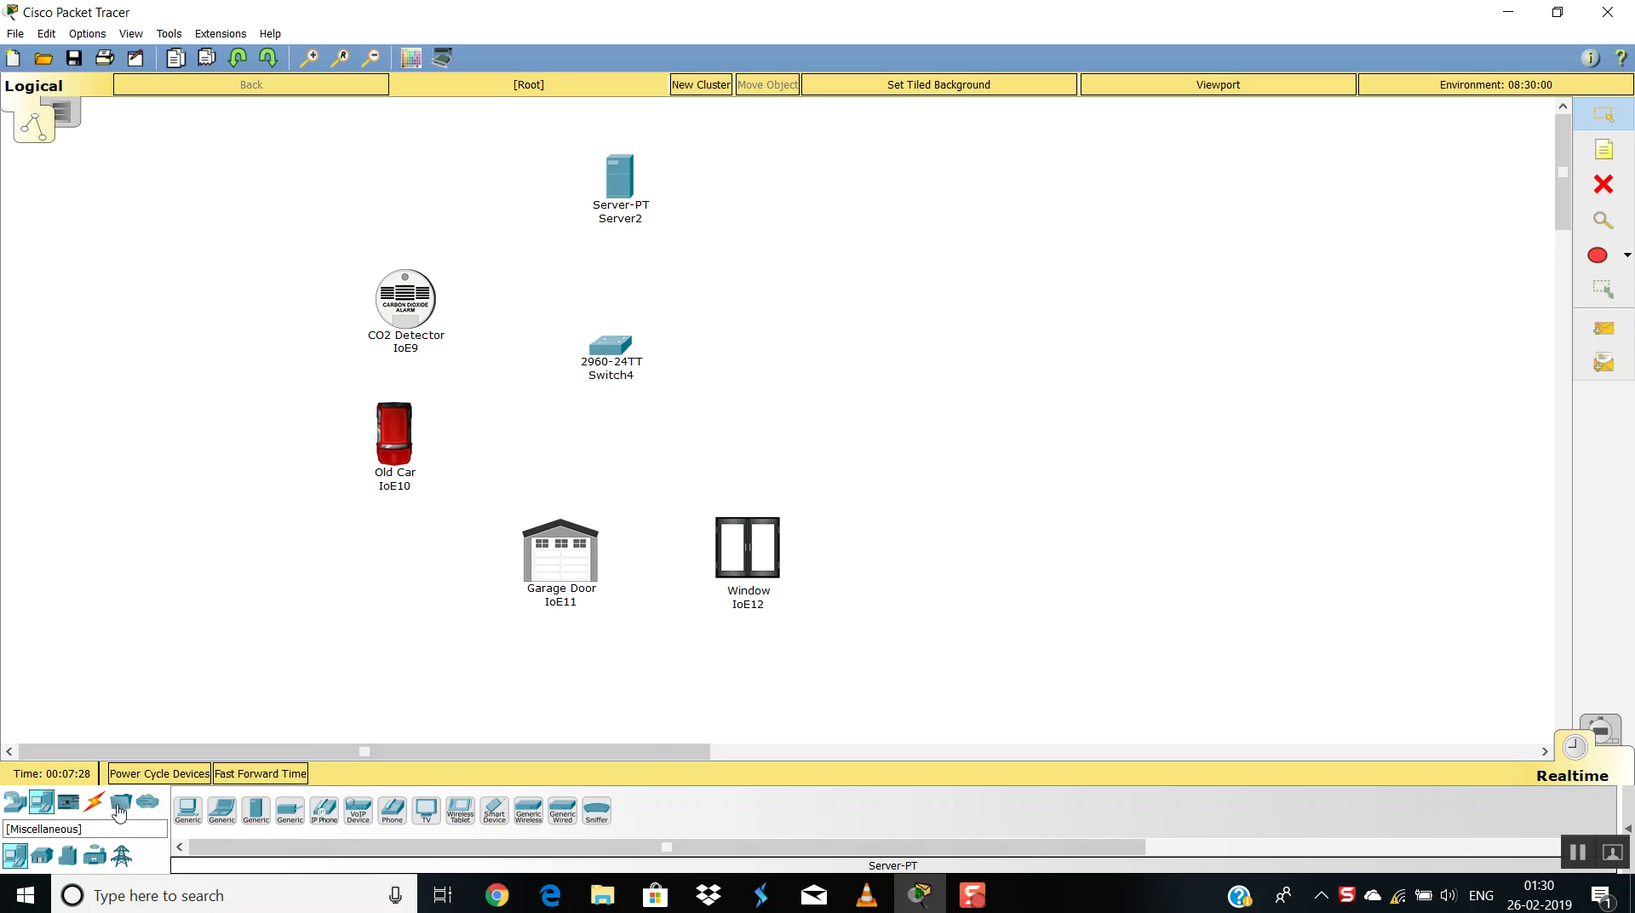
click(41, 855)
click(15, 854)
click(187, 810)
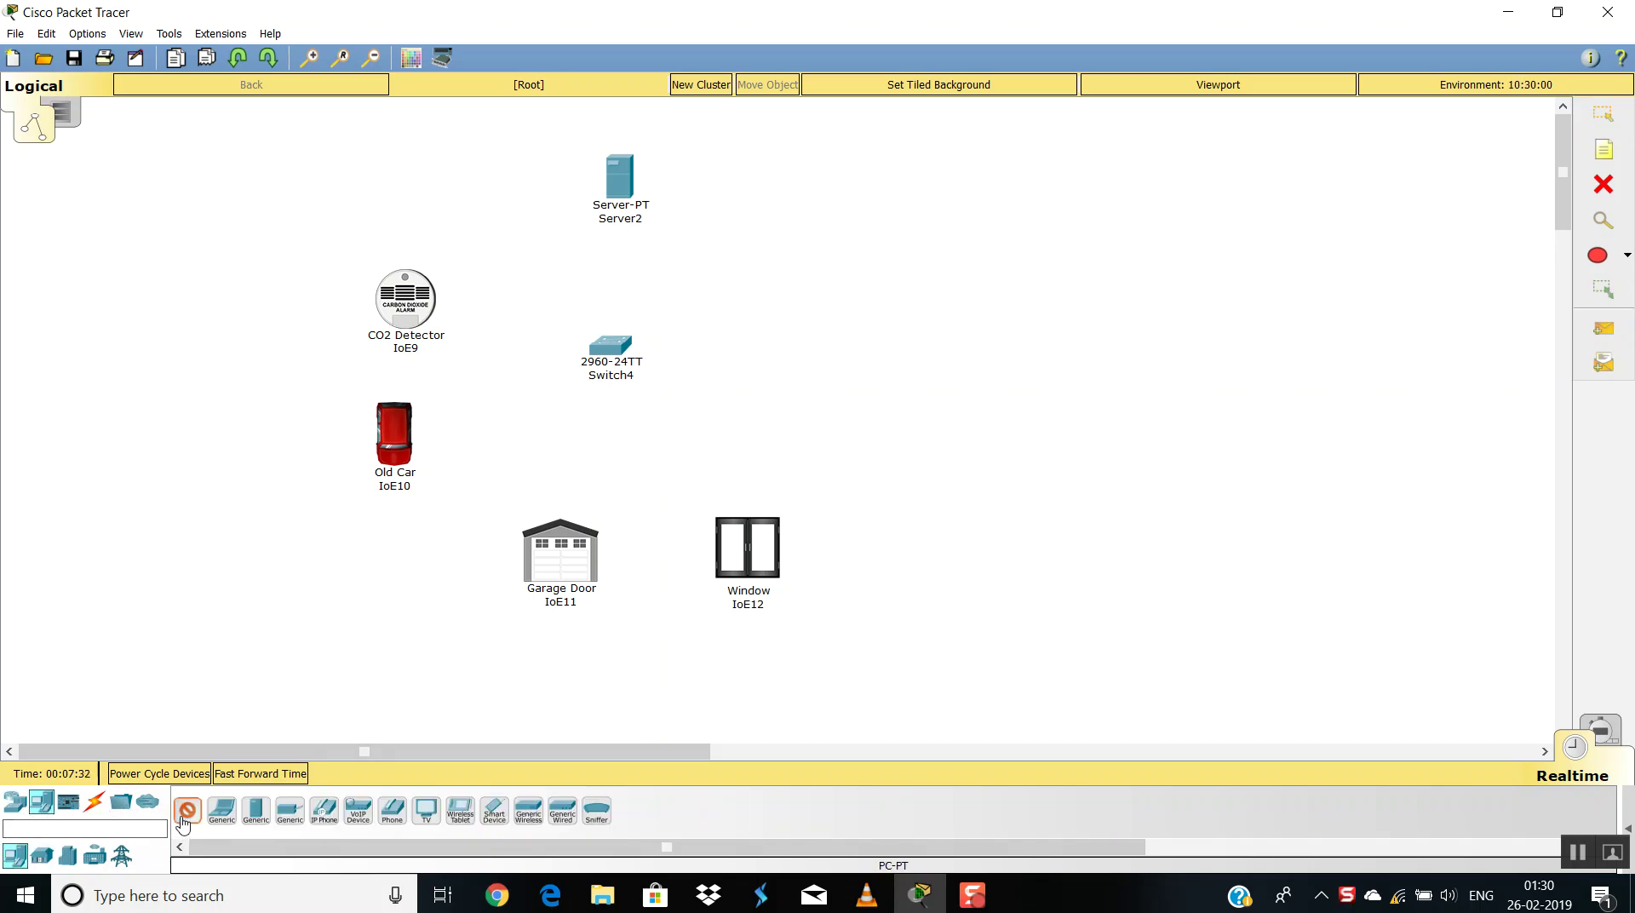
click(789, 335)
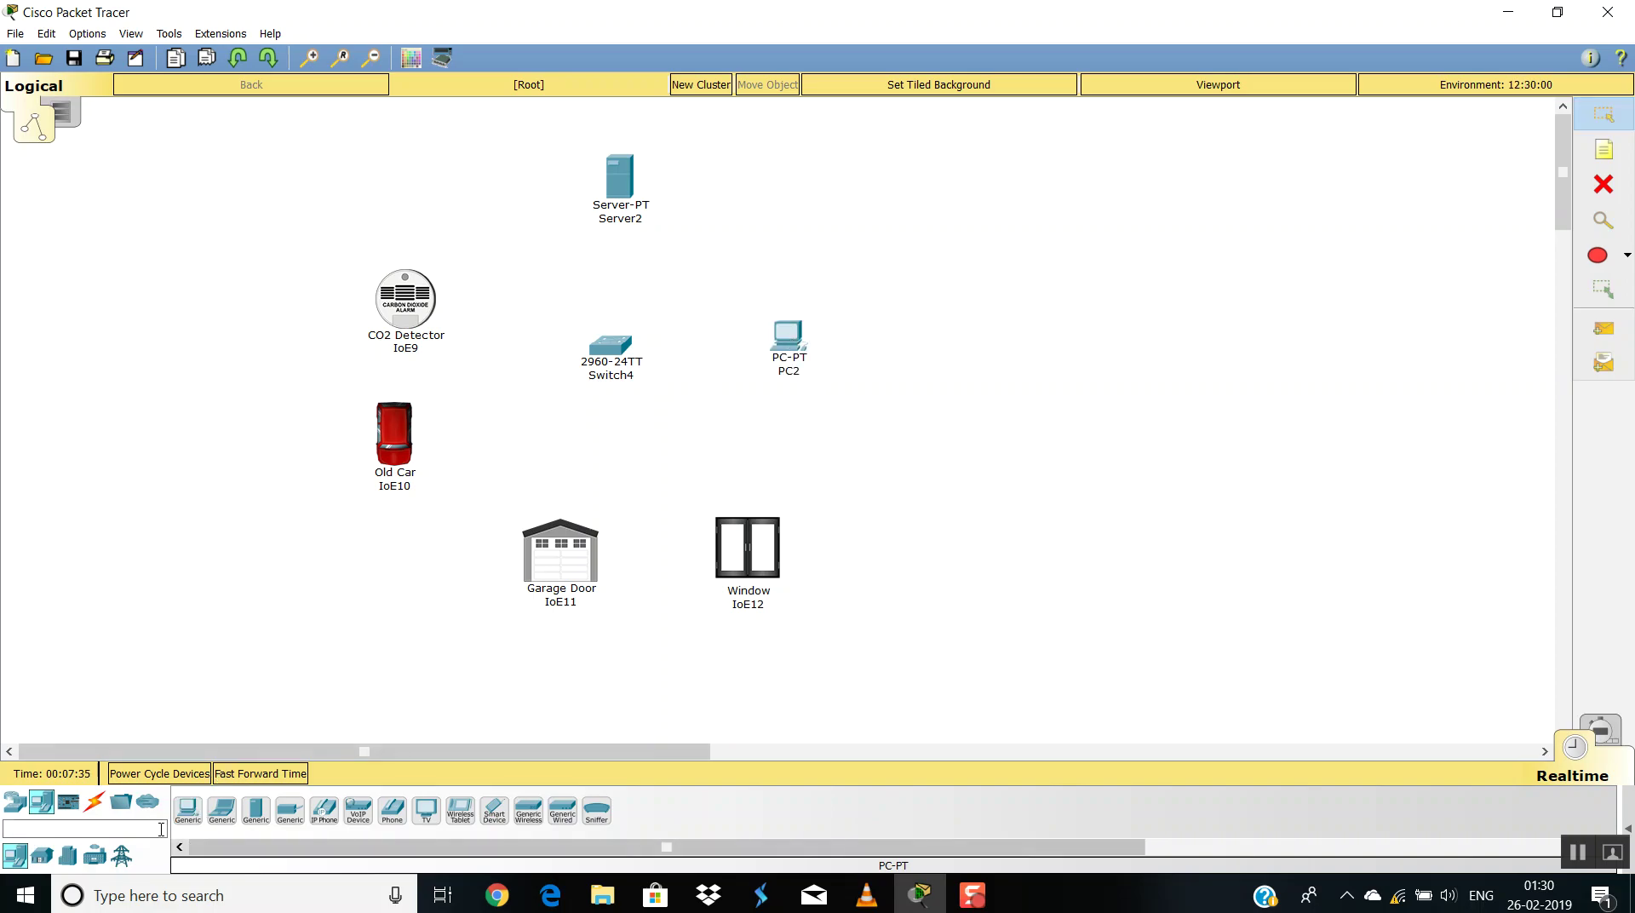
Step: Cable Server2 and PC2 to Switch4 with copper straight-through cables
click(92, 814)
click(255, 809)
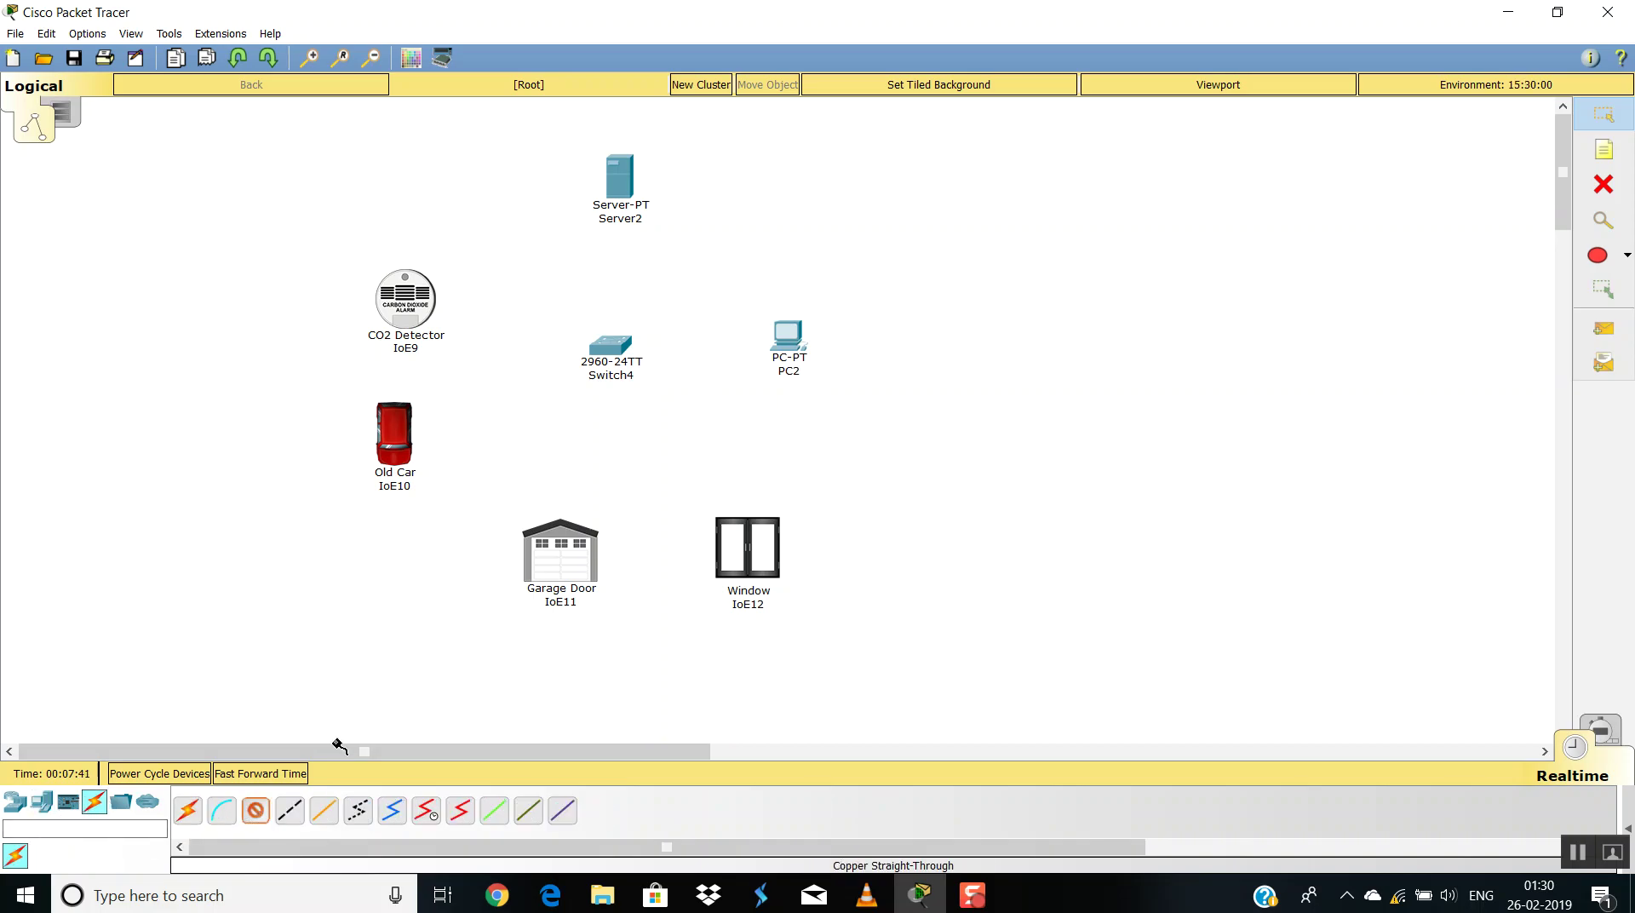
click(623, 212)
click(674, 194)
click(610, 352)
click(634, 383)
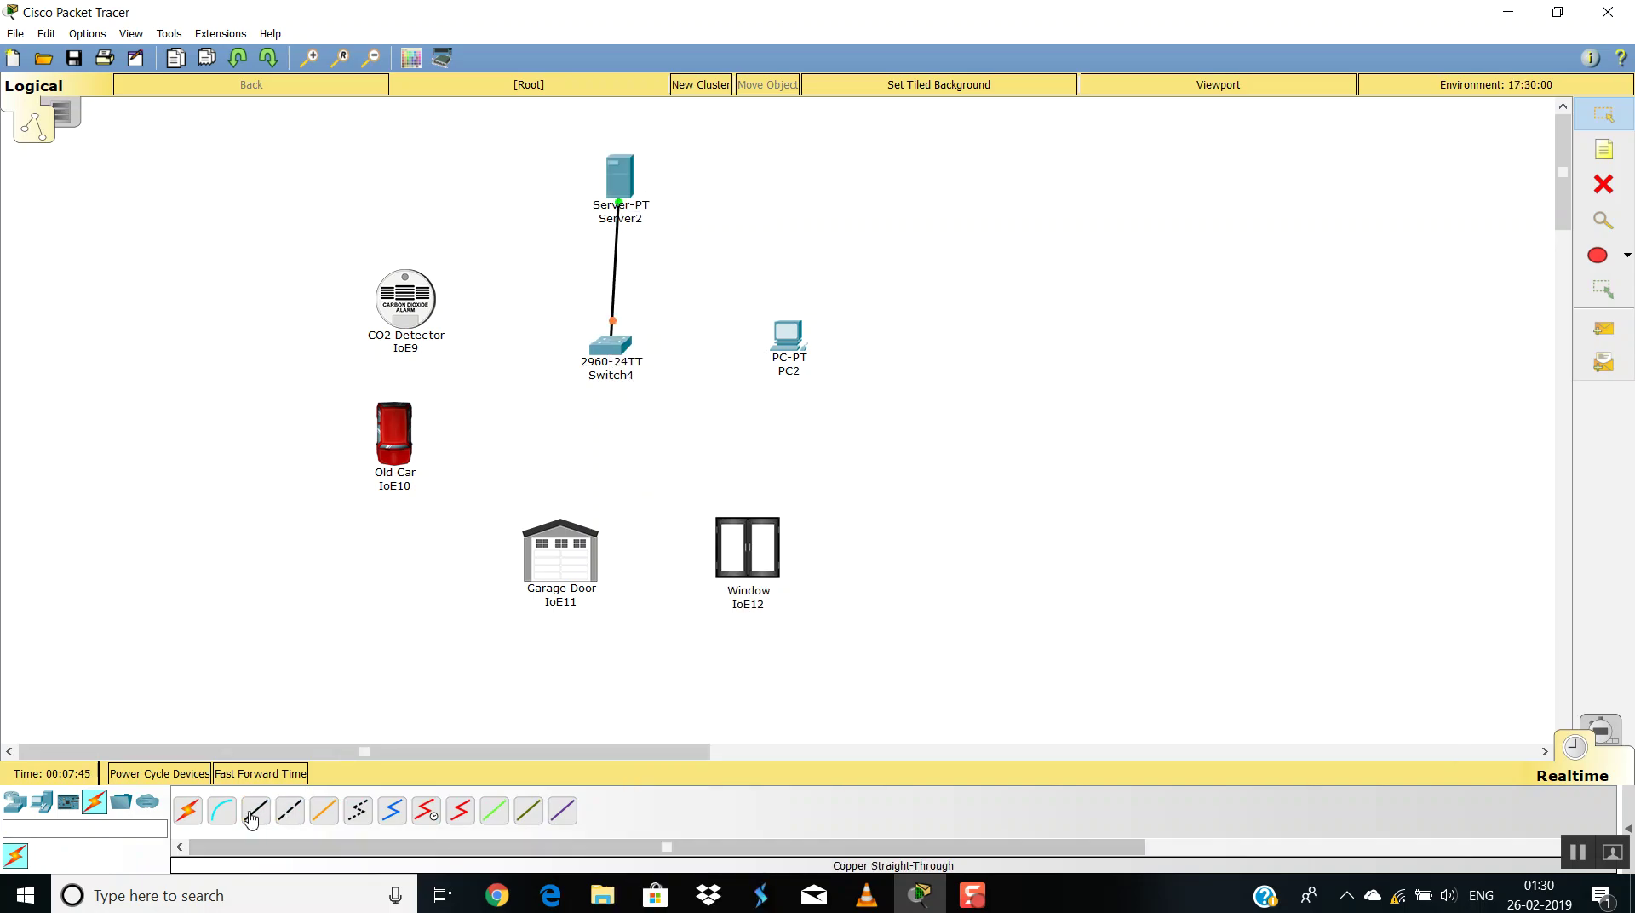
click(613, 342)
click(674, 368)
click(790, 339)
click(804, 407)
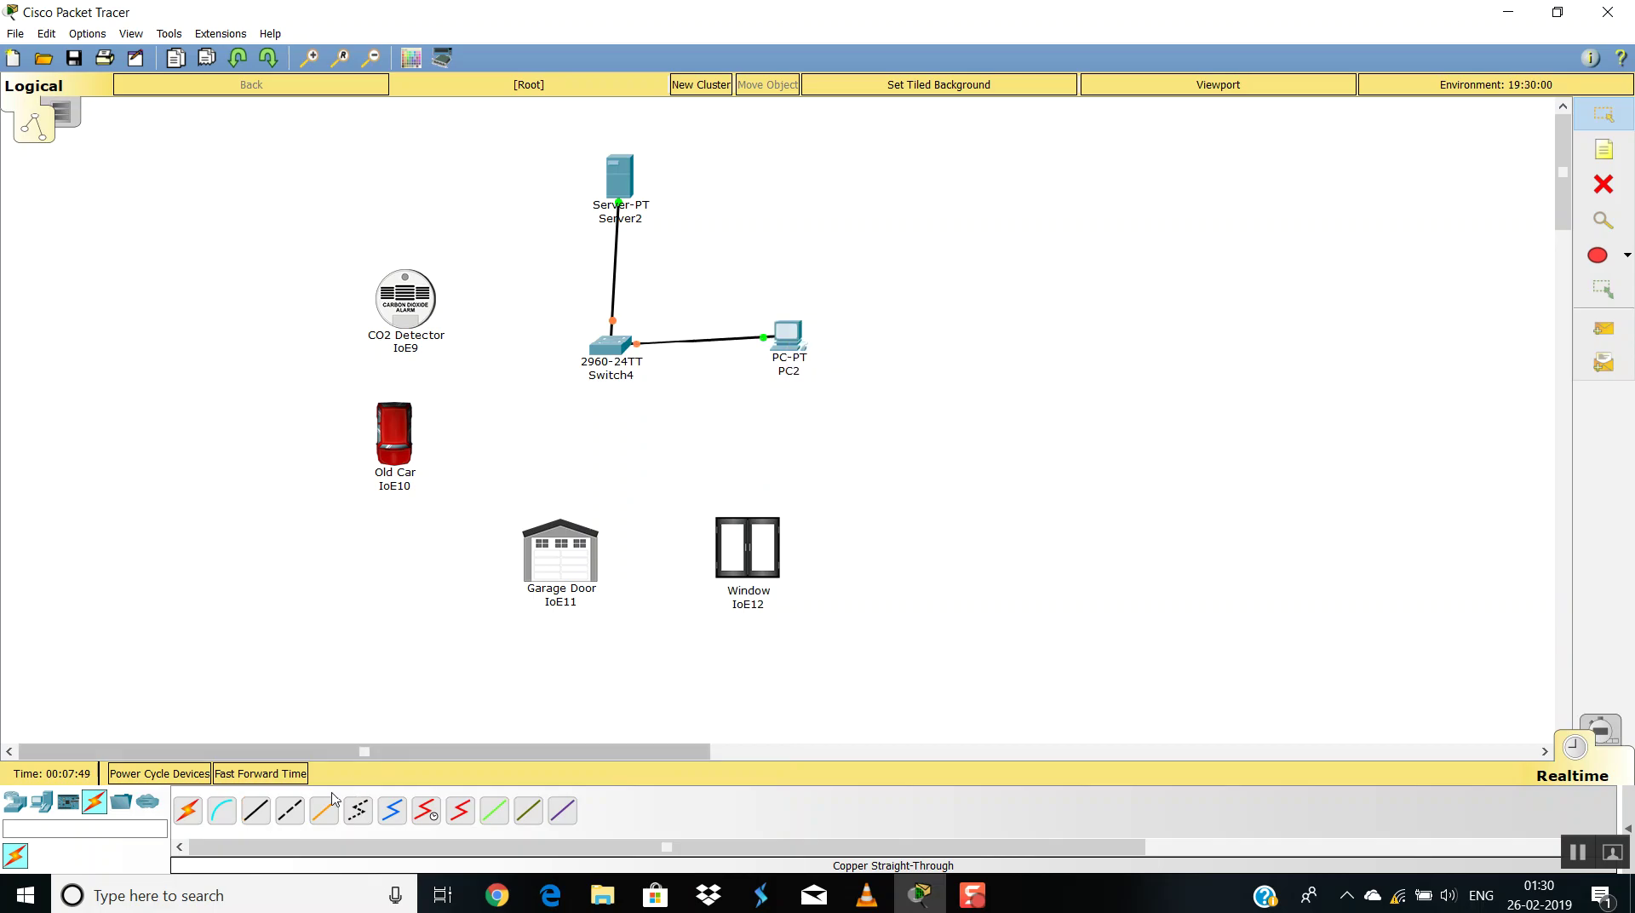
Step: Cable the Window and the Garage Door to Switch4, using FastEthernet0/4 for the door
click(261, 814)
click(614, 345)
click(647, 390)
click(737, 532)
click(801, 555)
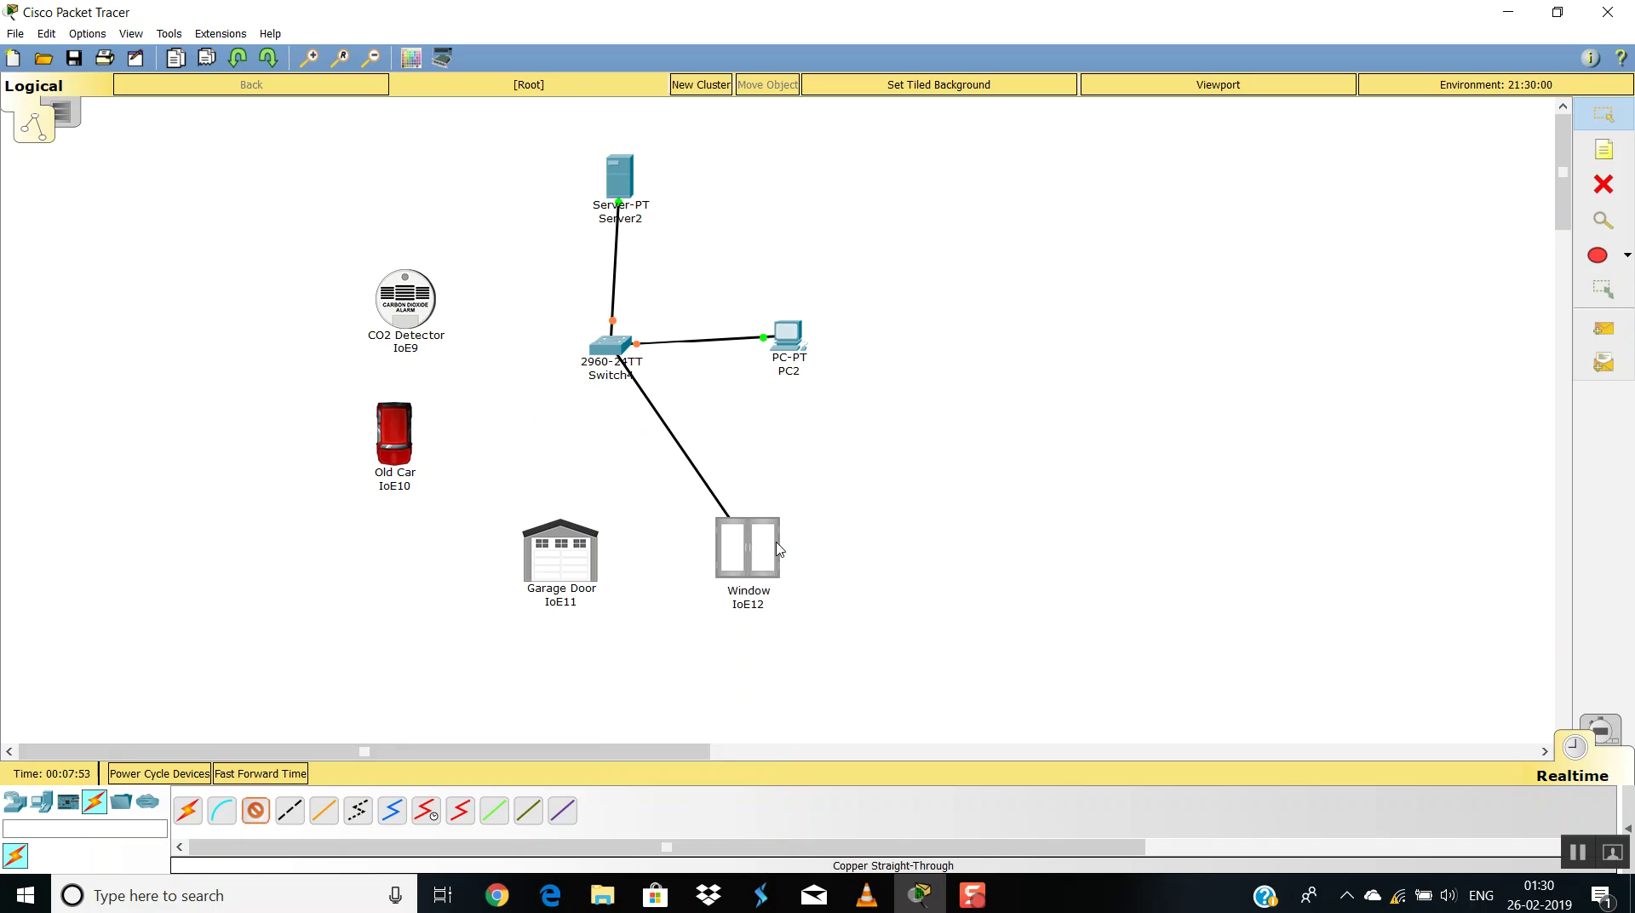
click(255, 810)
click(606, 349)
click(606, 384)
click(554, 549)
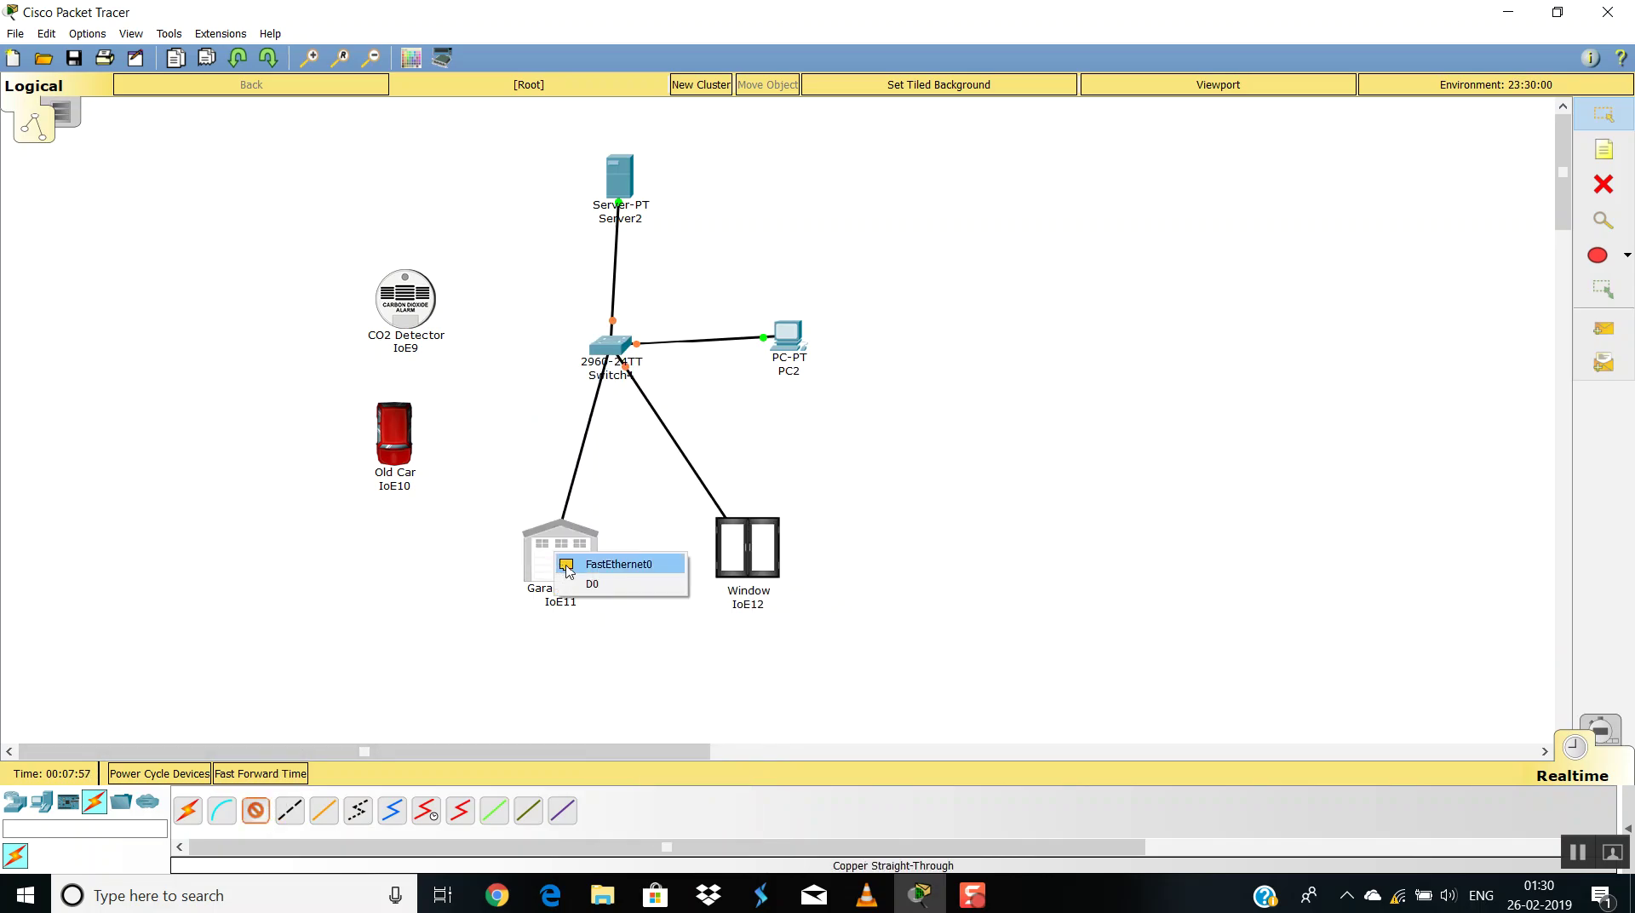
click(566, 571)
Step: Cable the CO2 Detector to Switch4 FastEthernet0/5 and fast-forward time so links come up
click(255, 810)
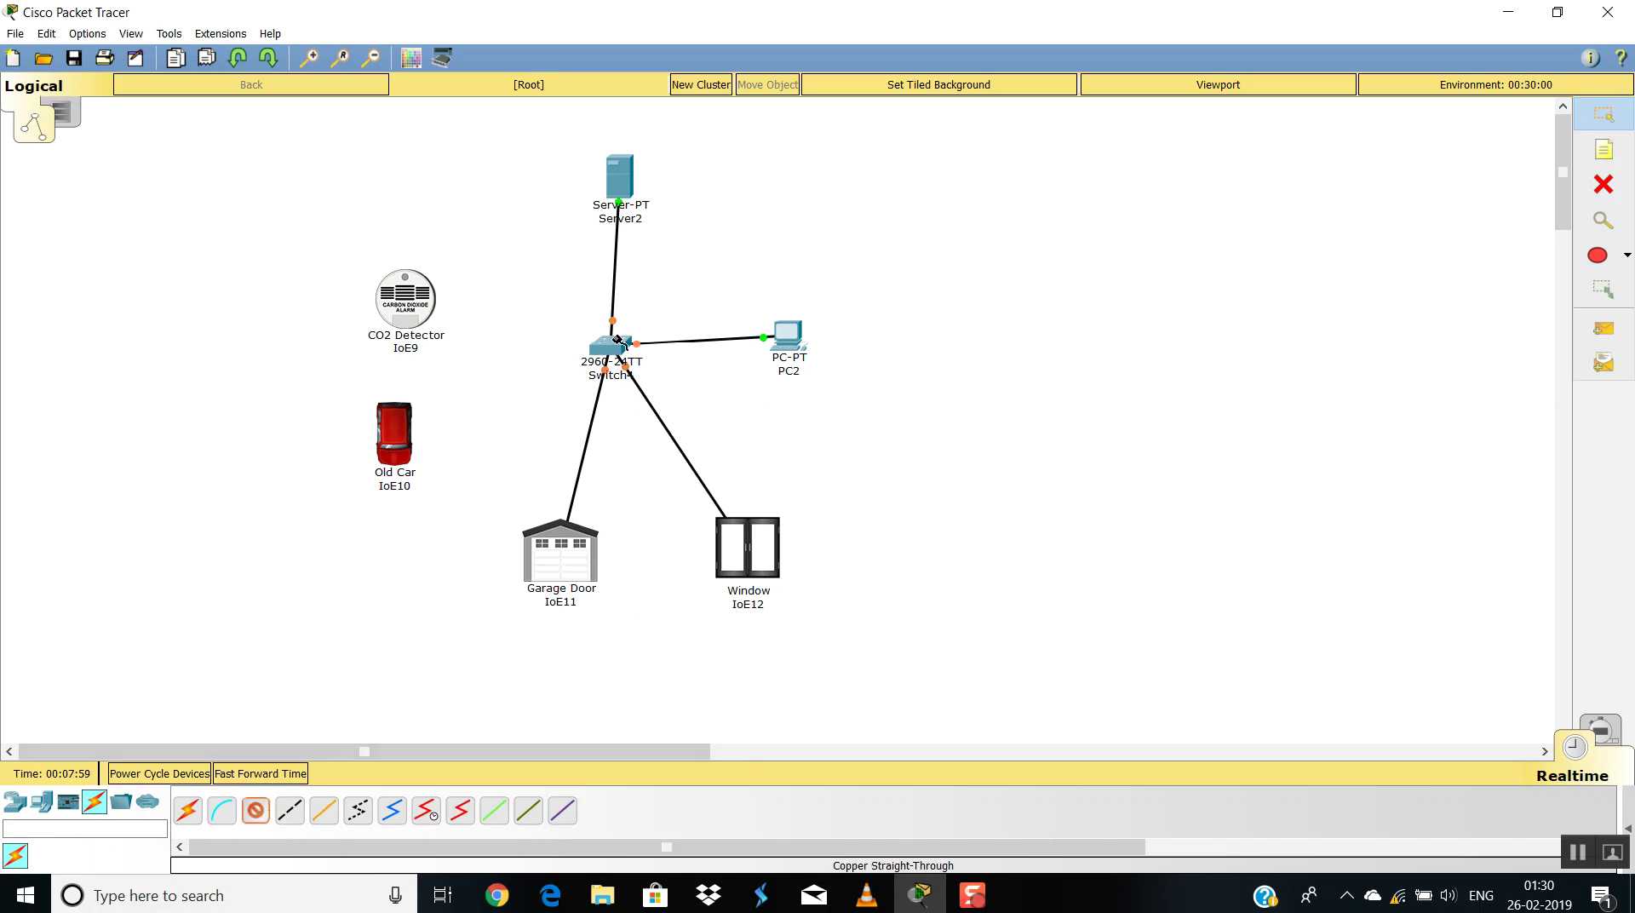
click(588, 356)
click(630, 380)
click(416, 311)
click(422, 315)
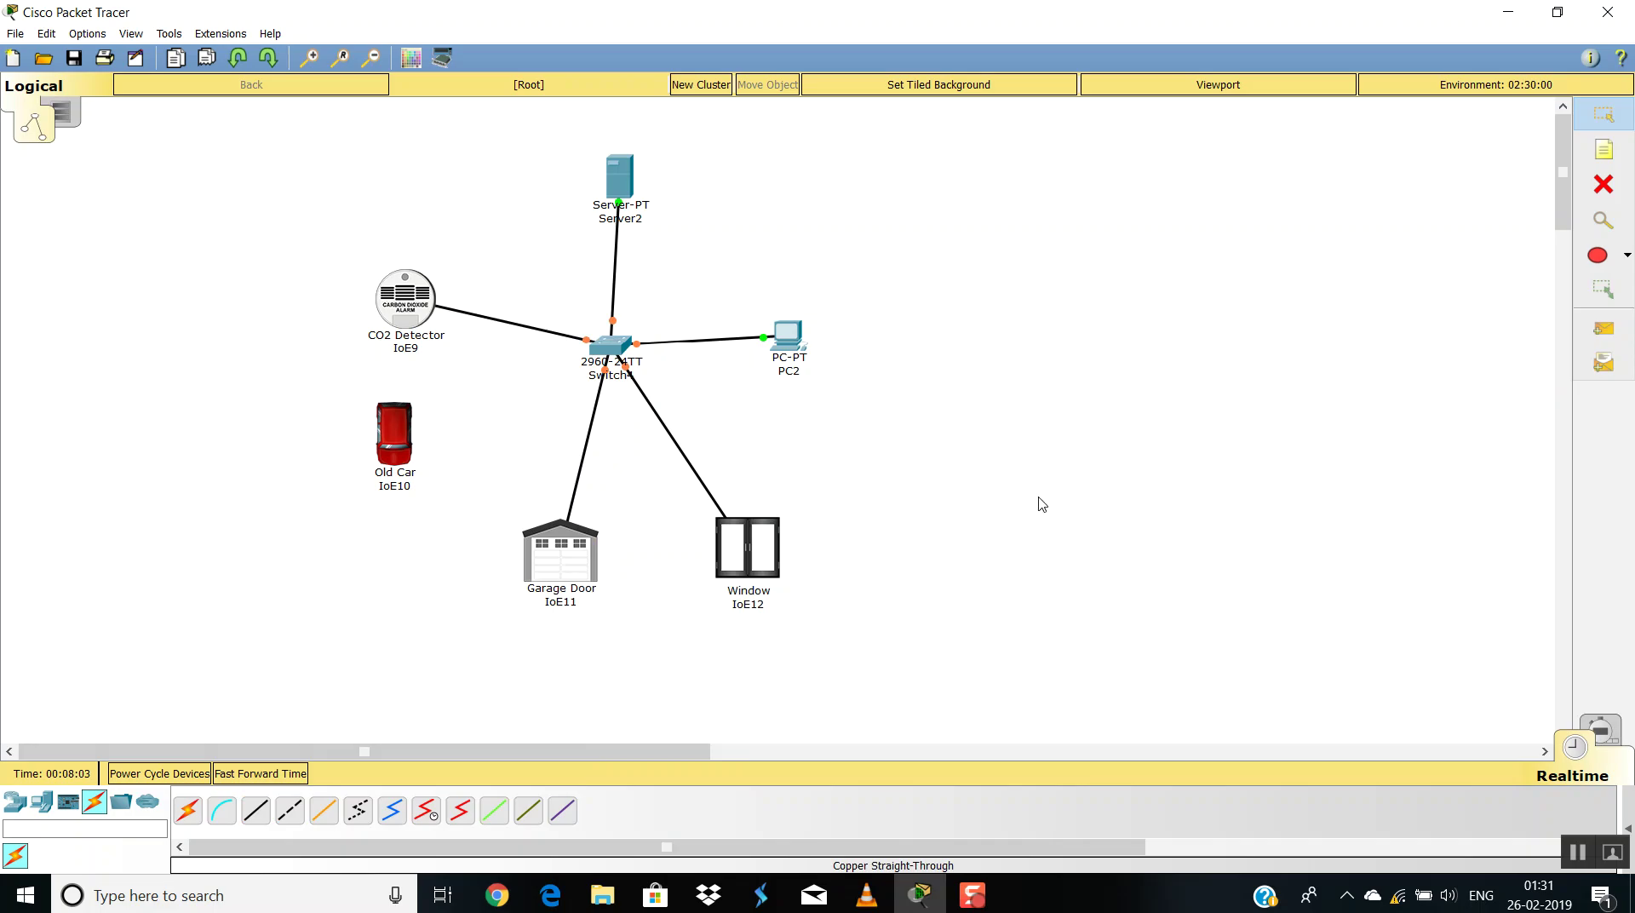
click(1577, 854)
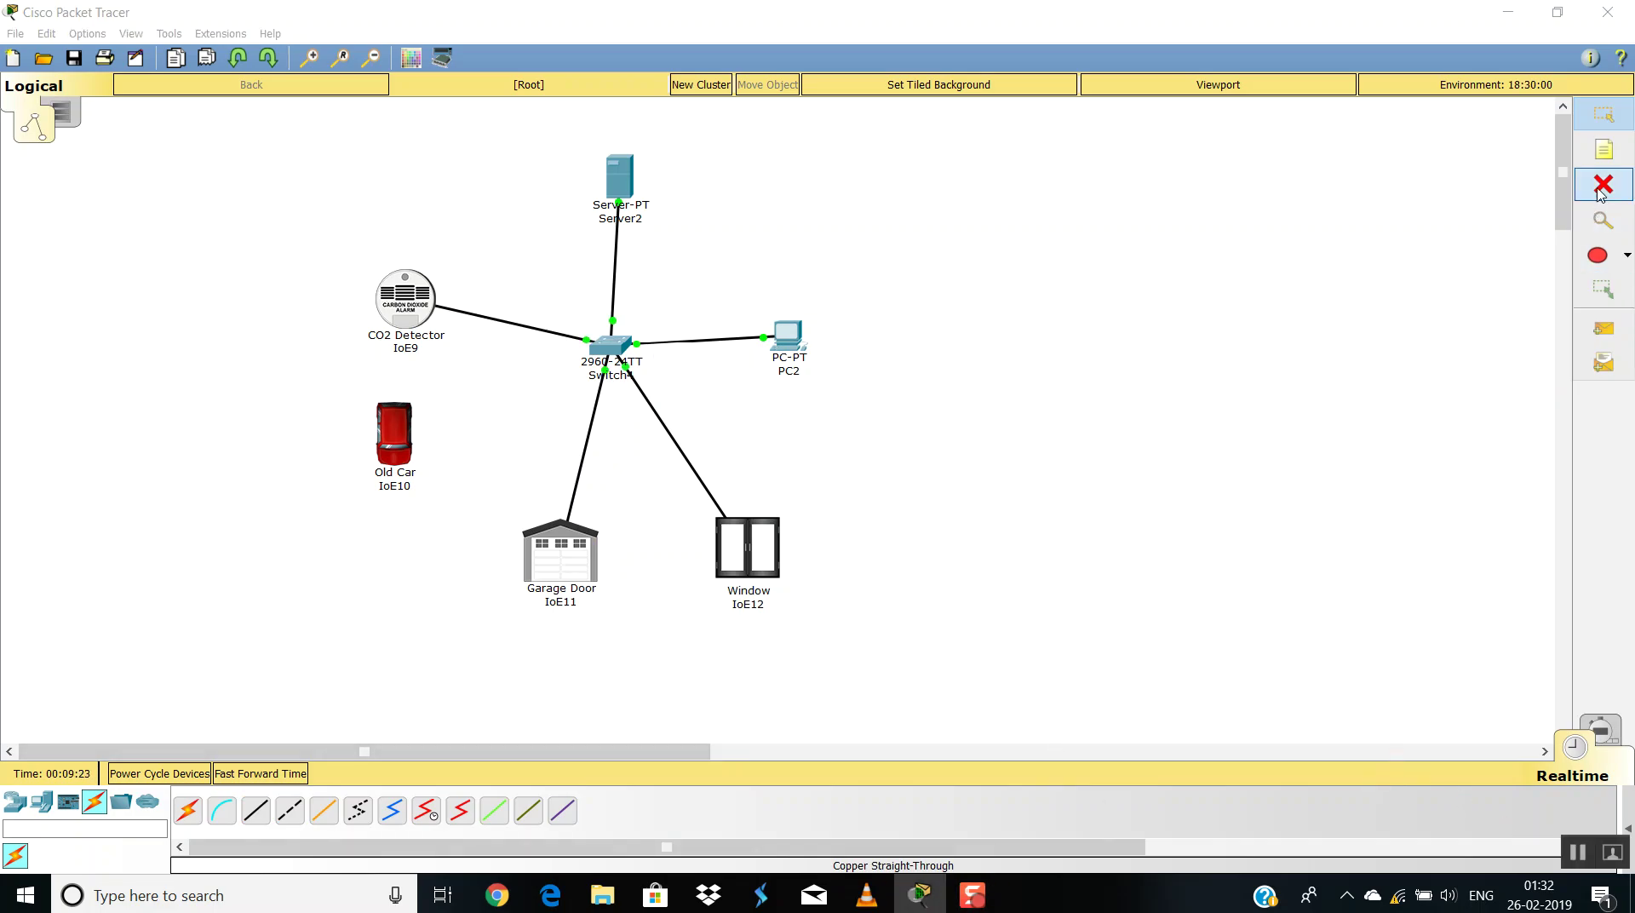
Step: Add canvas notes 1.1.1.1, 1.1.1.2, 1.1.1.3 and 1.1.1.4 beside Server2, PC2, Window and Garage Door
click(1604, 150)
click(658, 185)
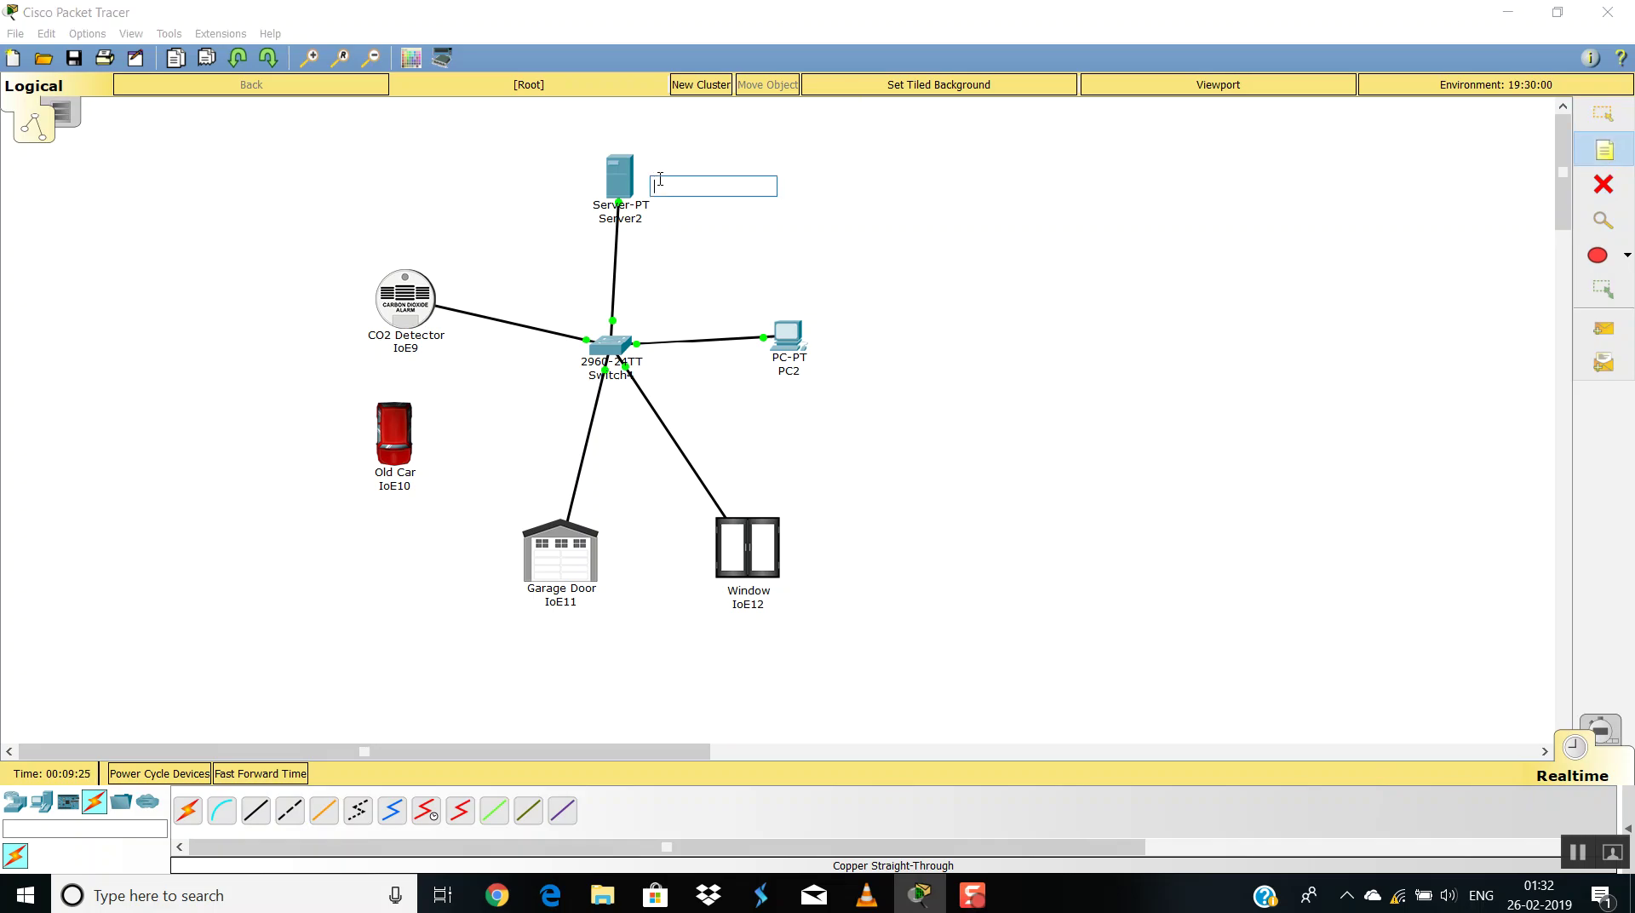
text(1.1.1.1)
click(831, 335)
text(1.1.2)
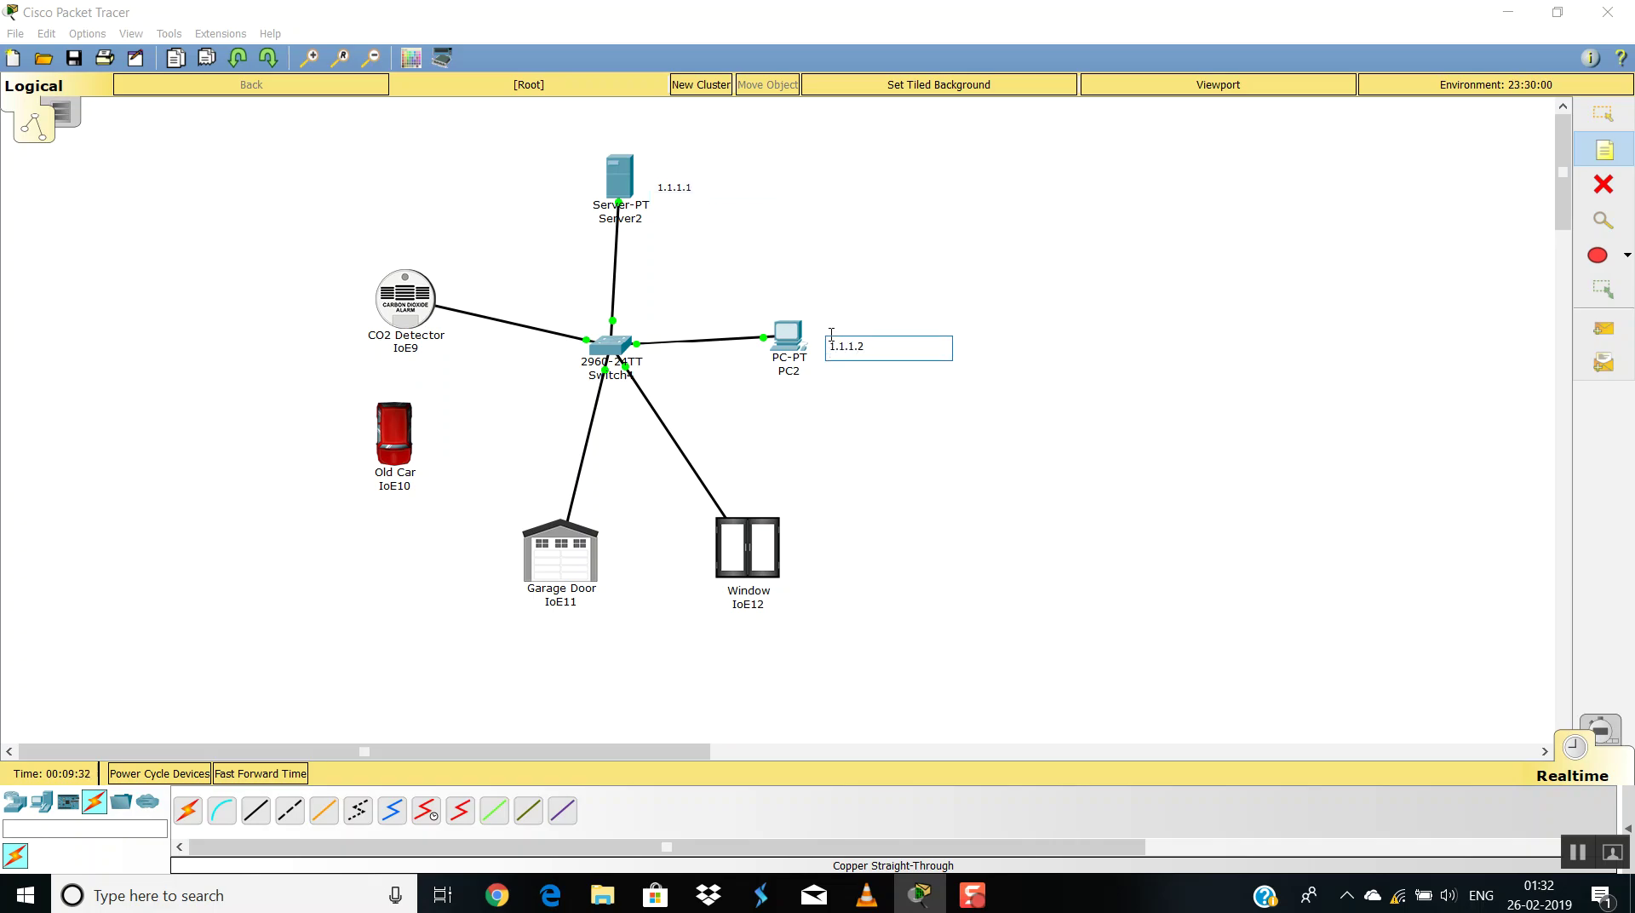
click(794, 576)
text(1.1.1.3)
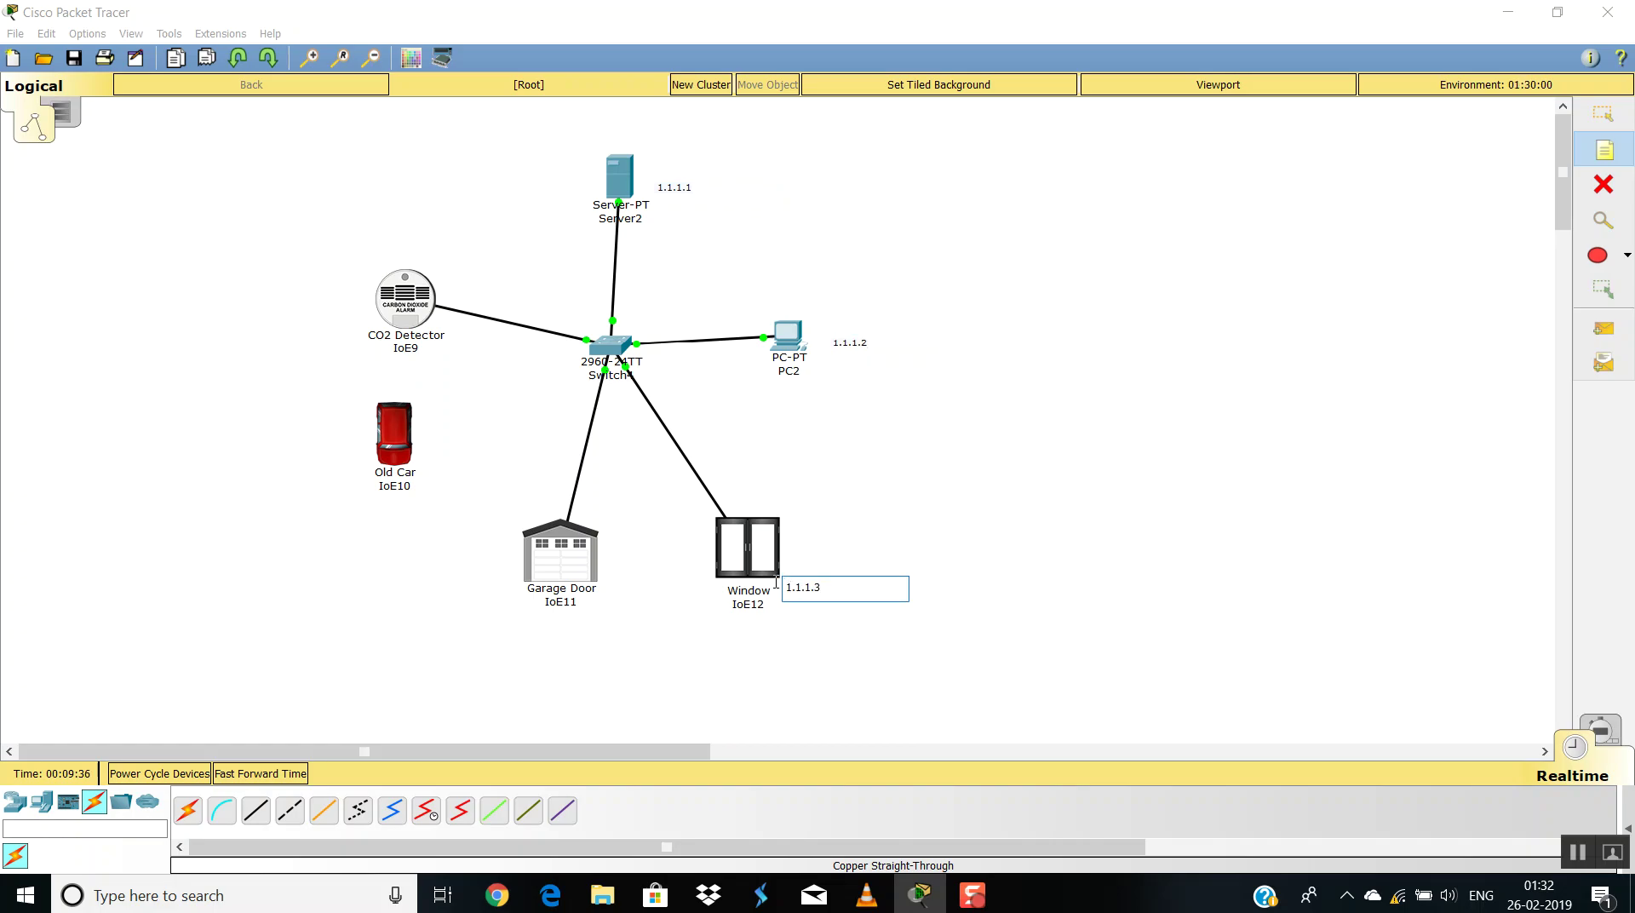
click(542, 625)
text(1.1.1.4)
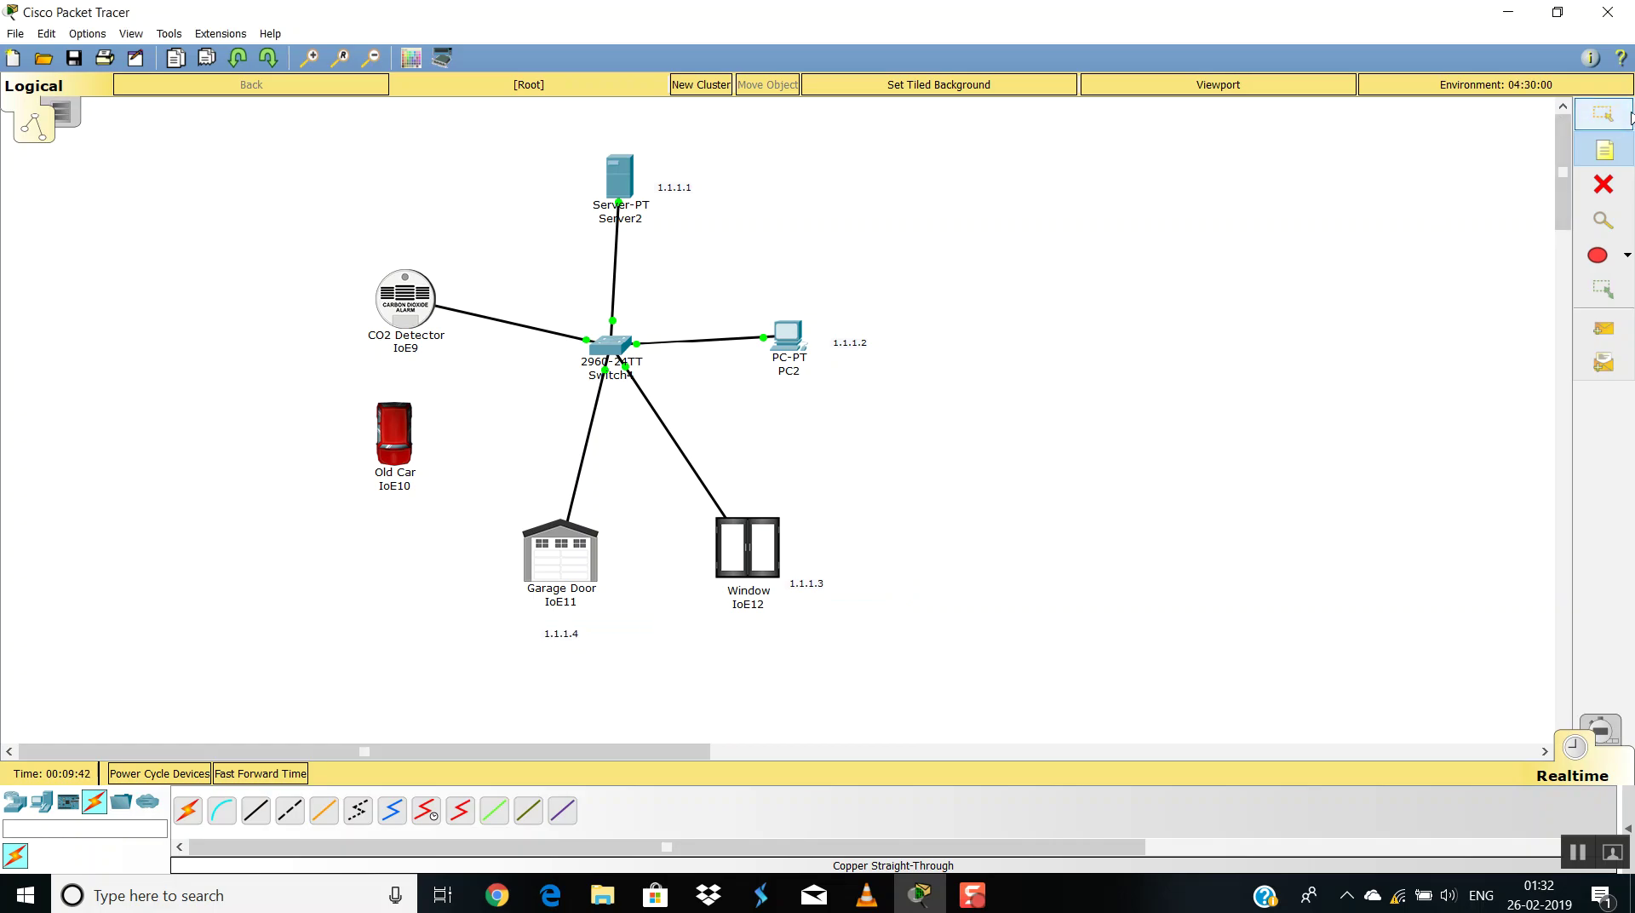
click(1603, 114)
click(616, 336)
Step: Set Server2's FastEthernet0 to static IP 1.1.1.1 with subnet mask 255.0.0.0
click(724, 209)
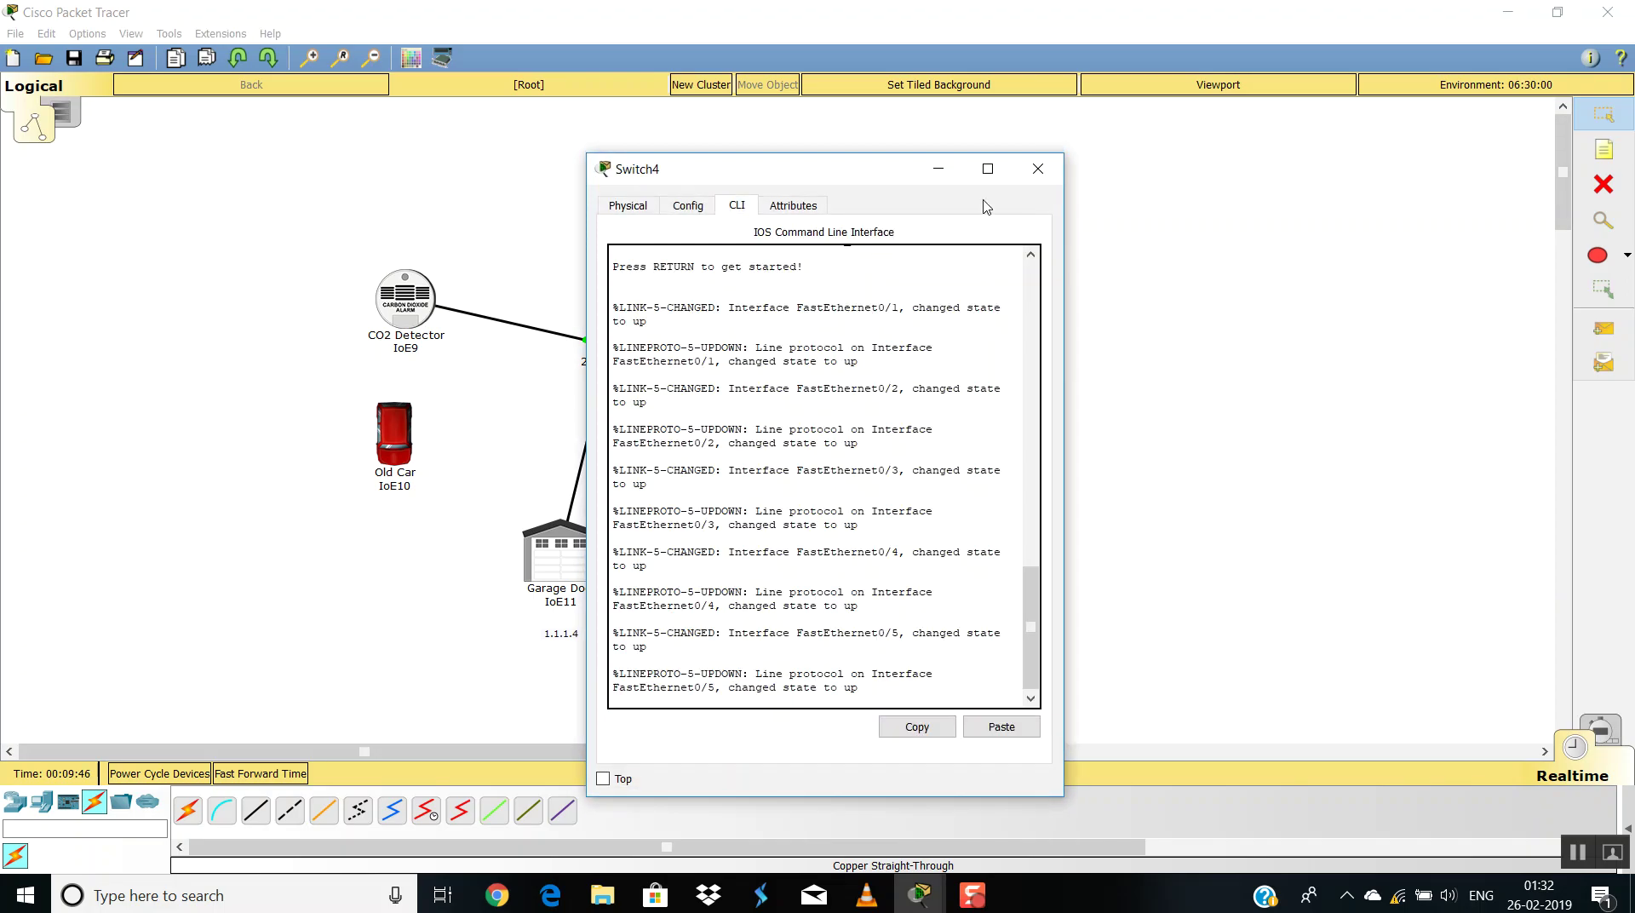
click(1038, 168)
click(620, 181)
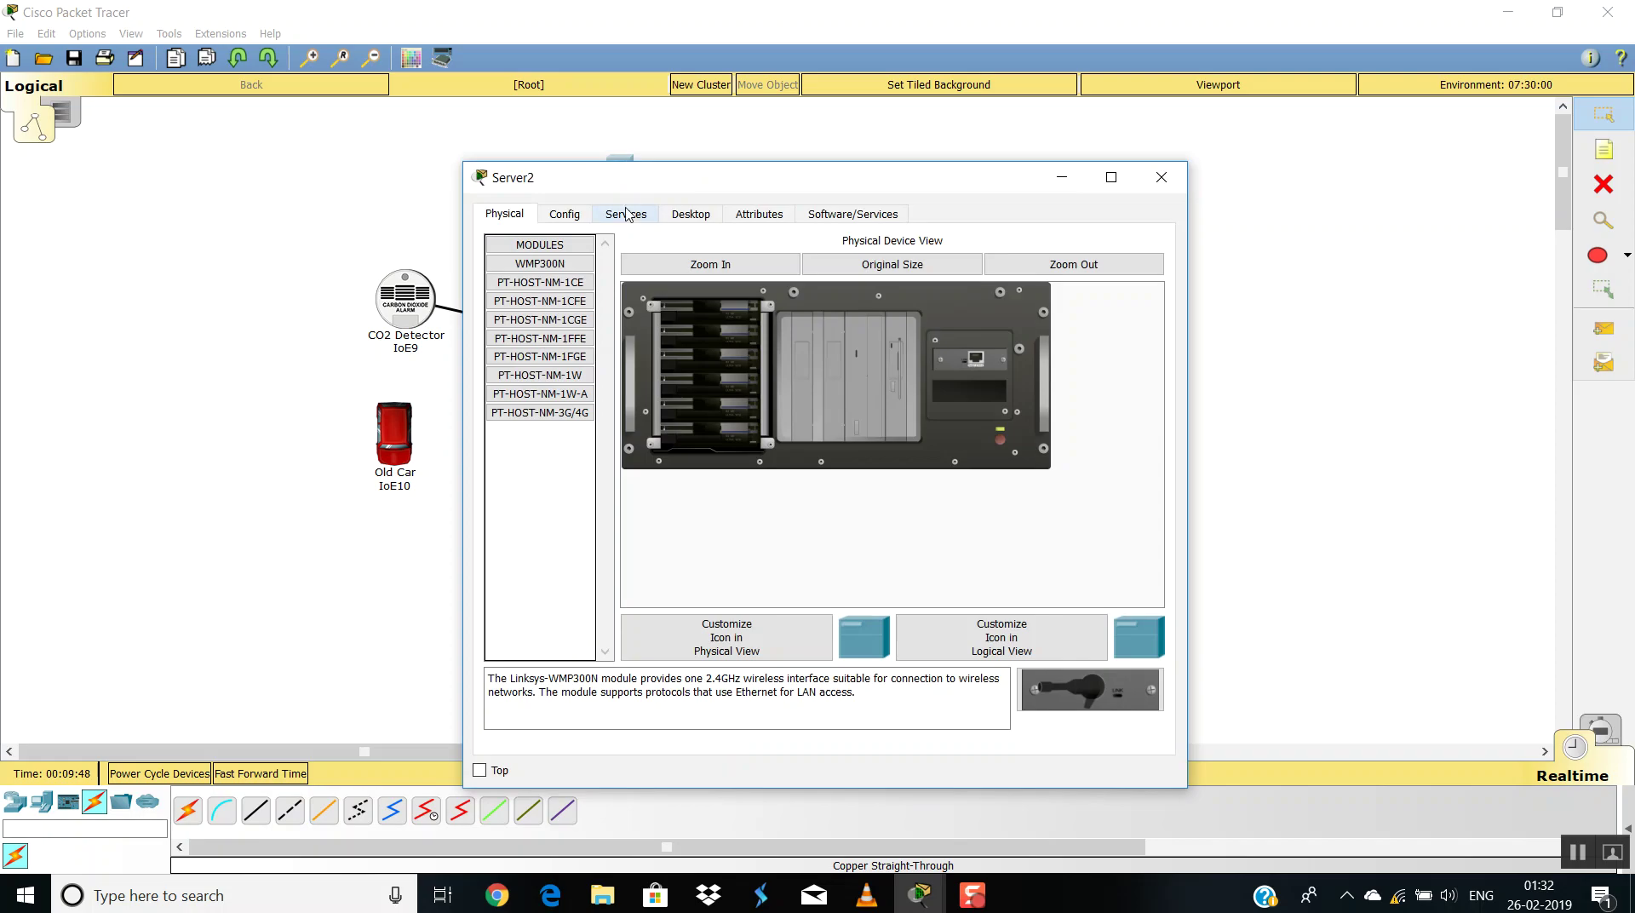
click(577, 217)
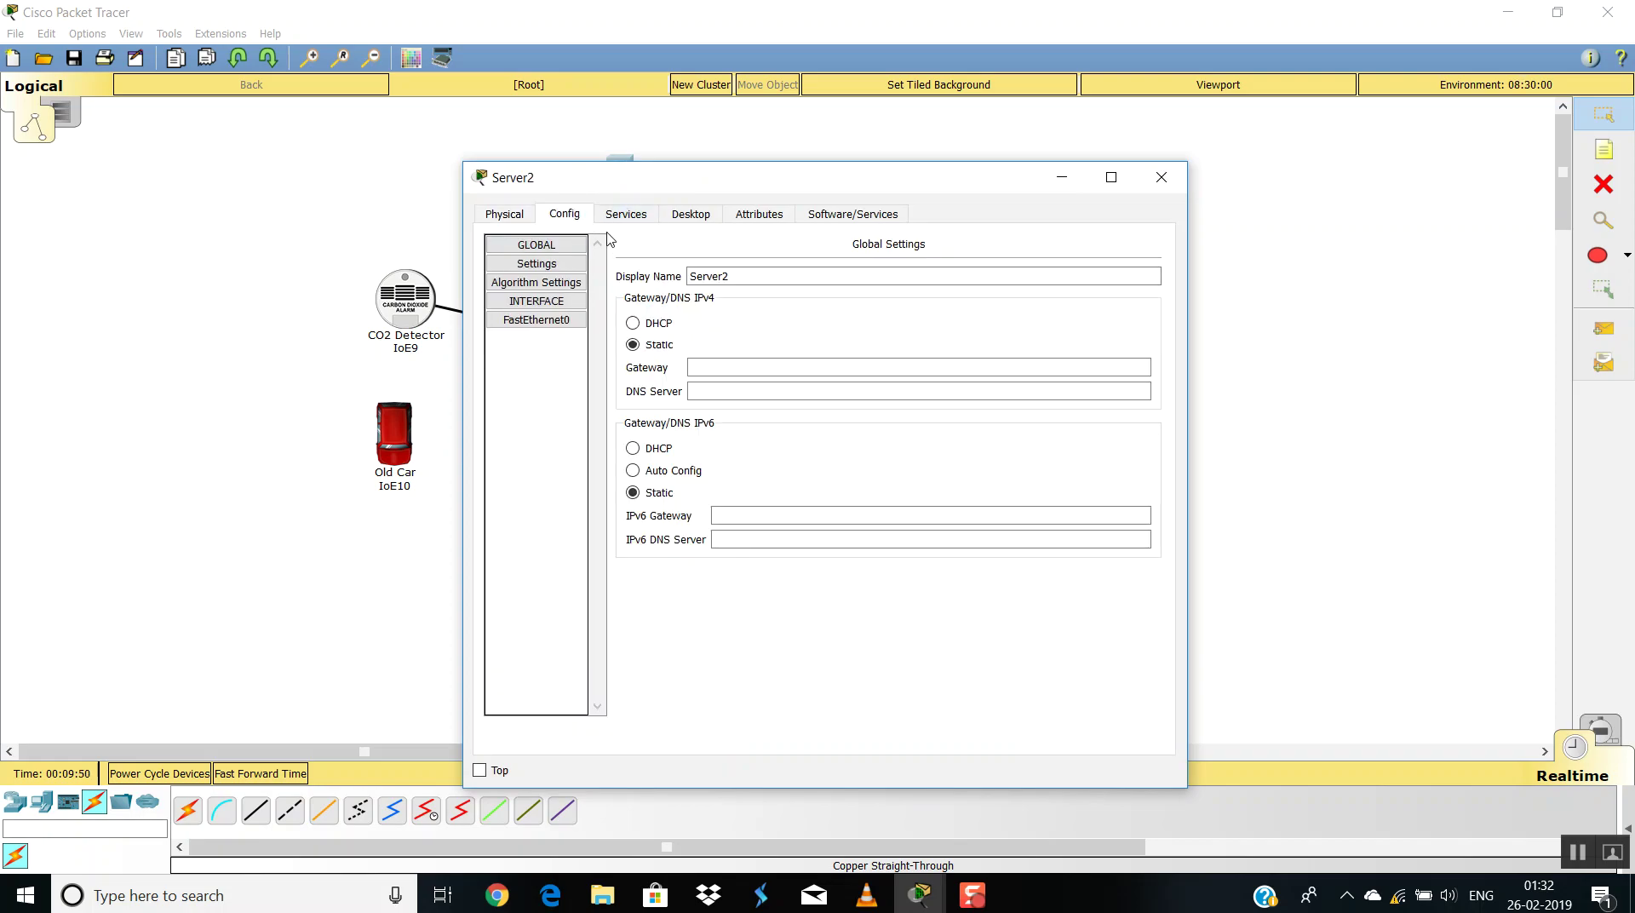
click(554, 320)
click(927, 388)
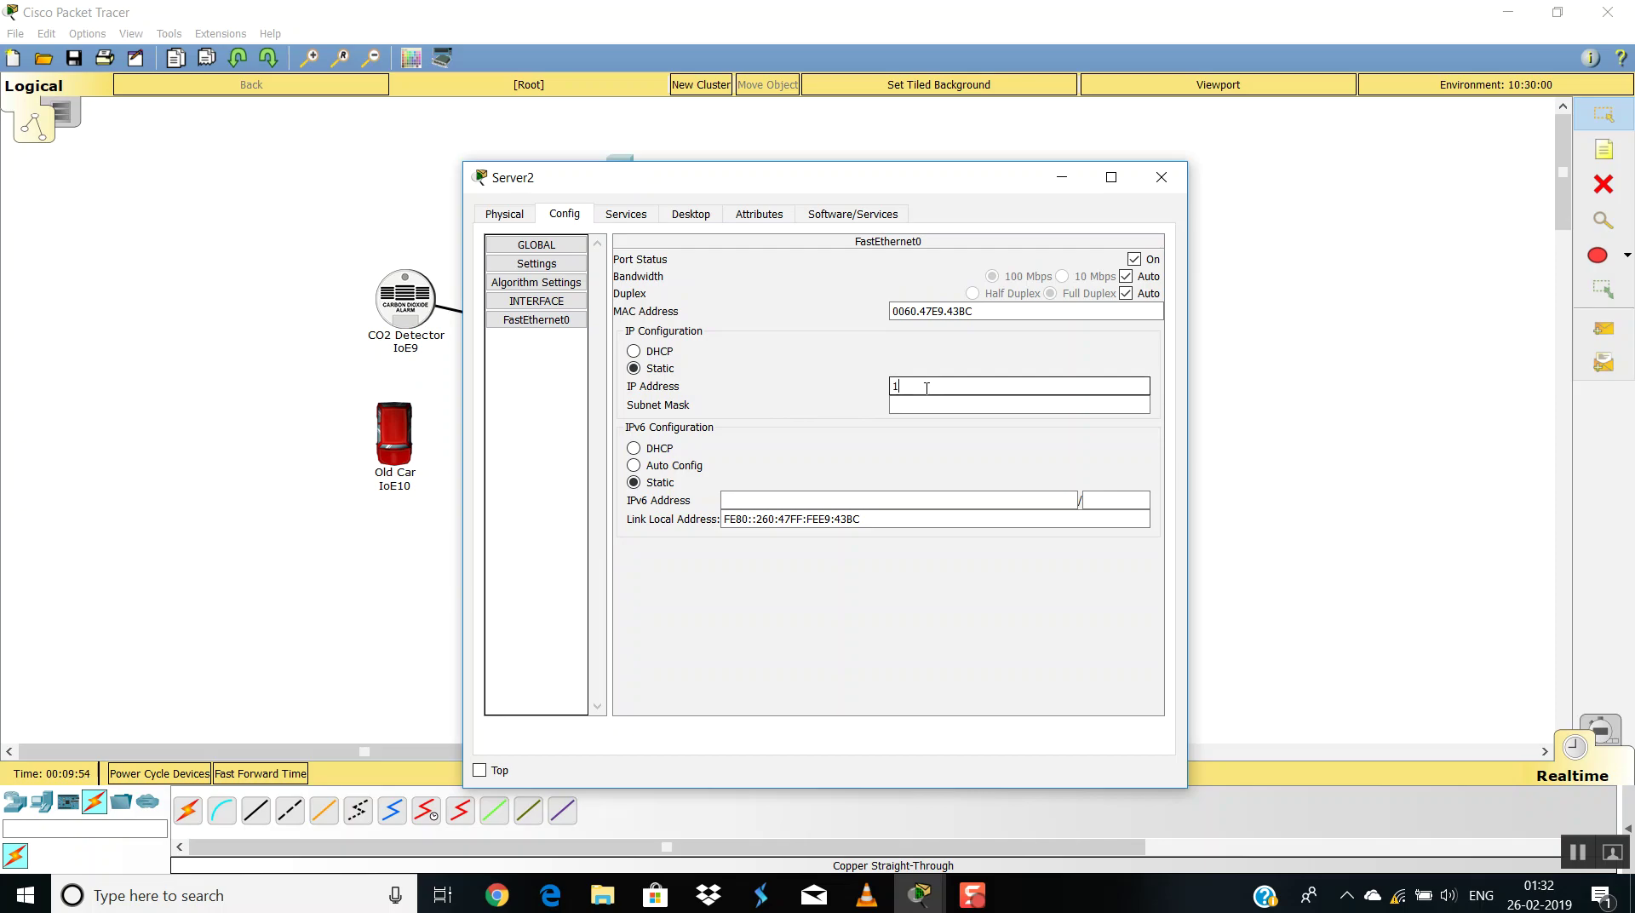
click(934, 405)
click(1162, 177)
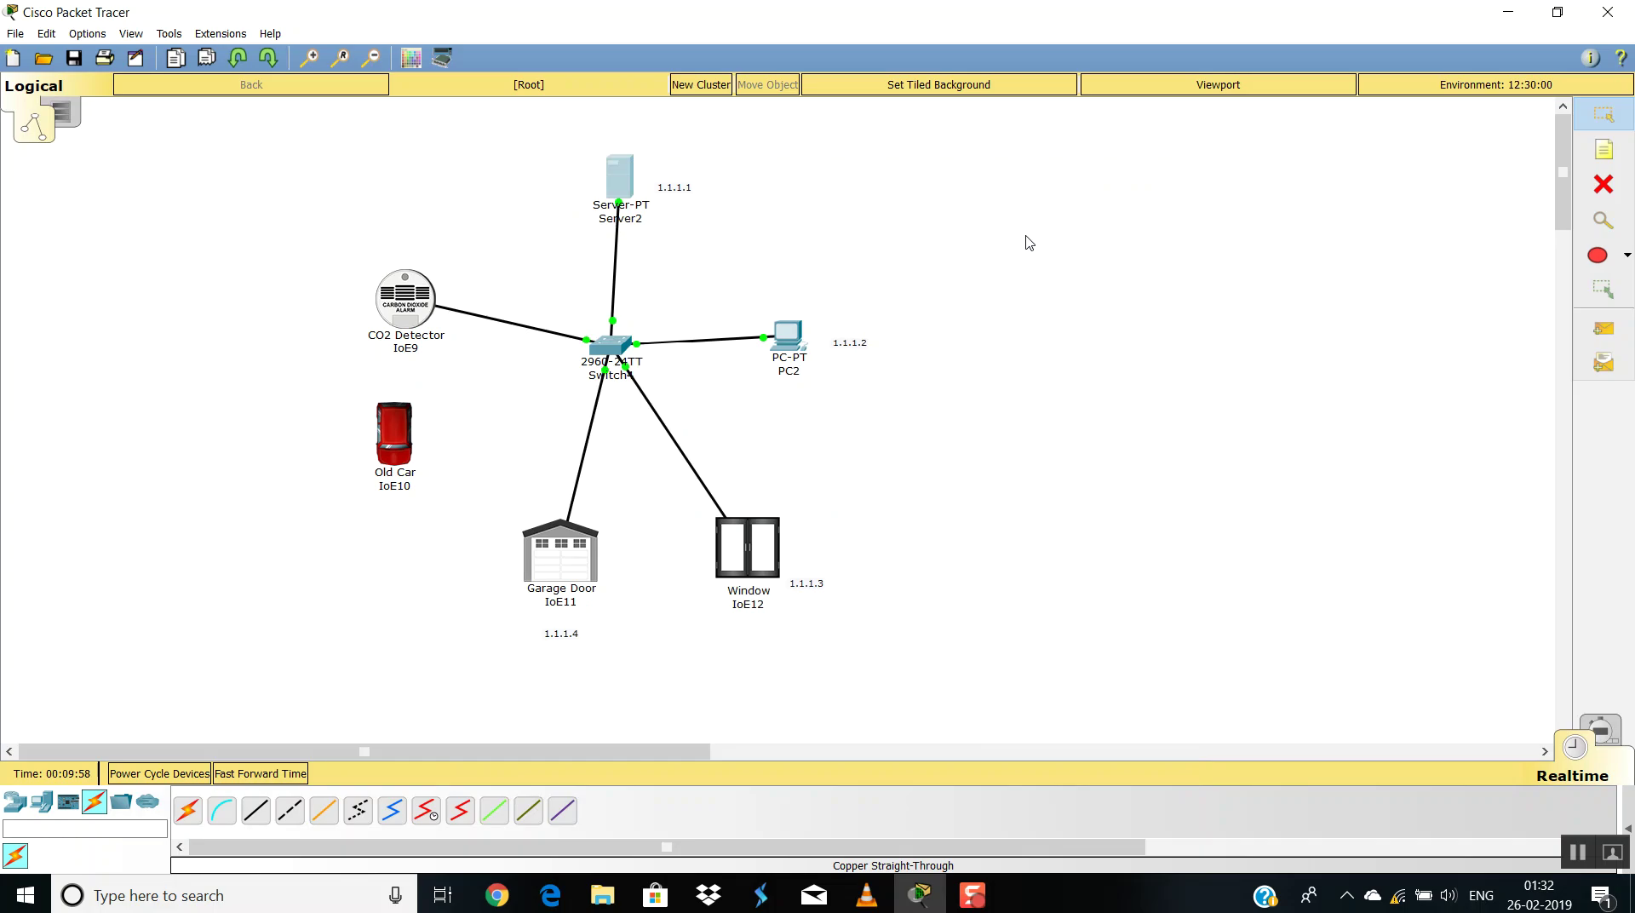
Step: Give PC2's FastEthernet0 static IP 1.1.1.2 with subnet mask 255.0.0.0
click(789, 352)
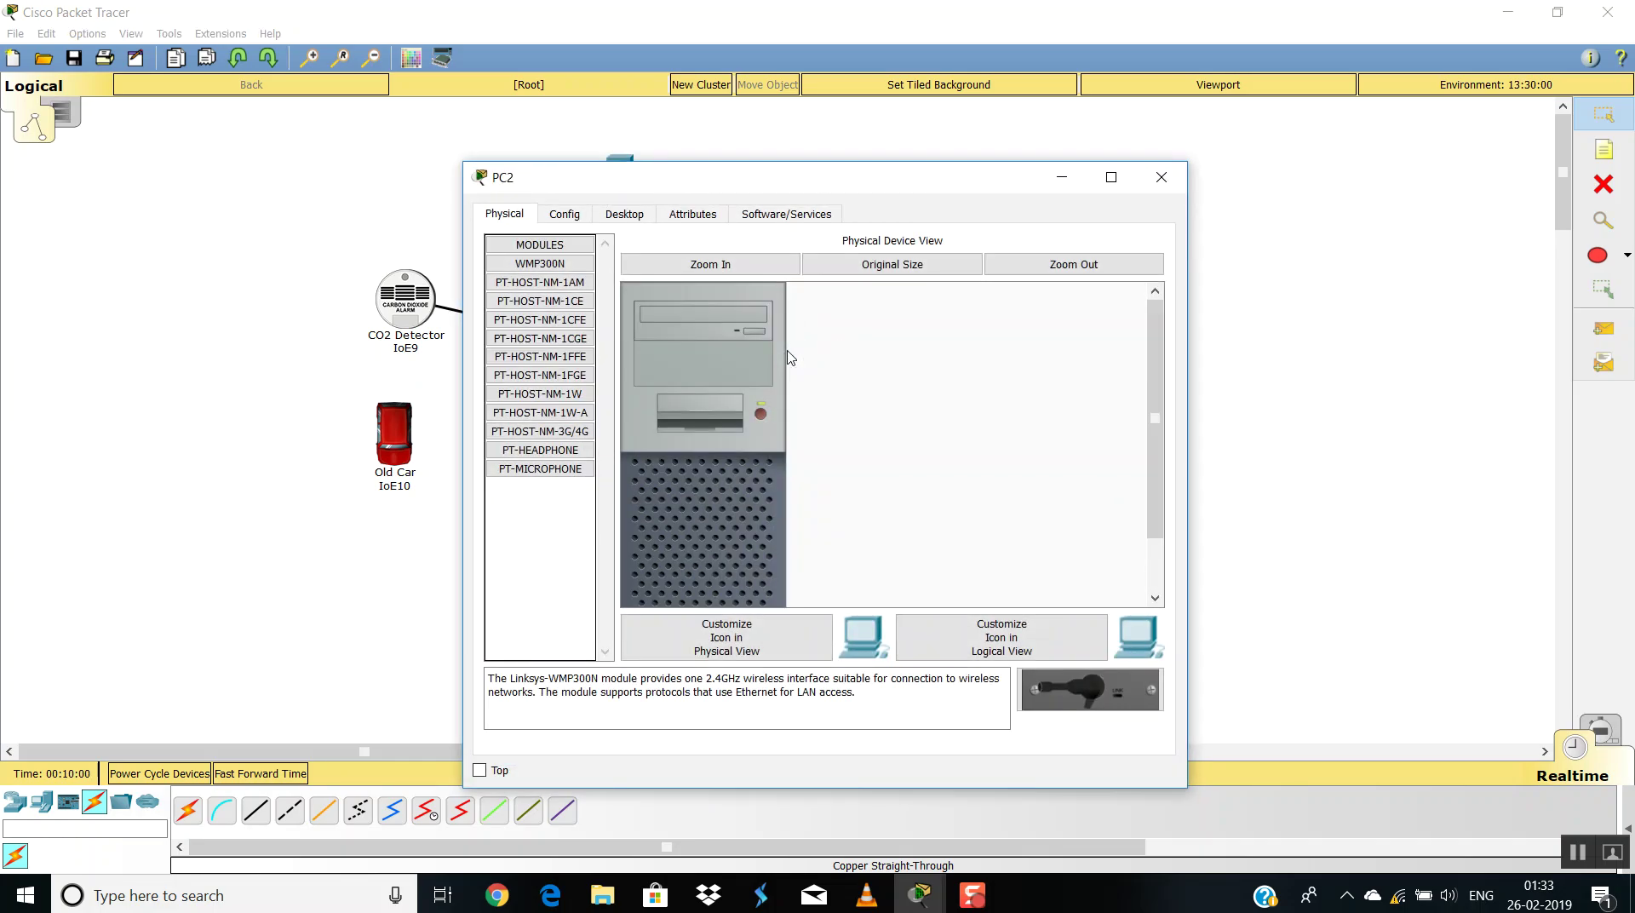
click(626, 214)
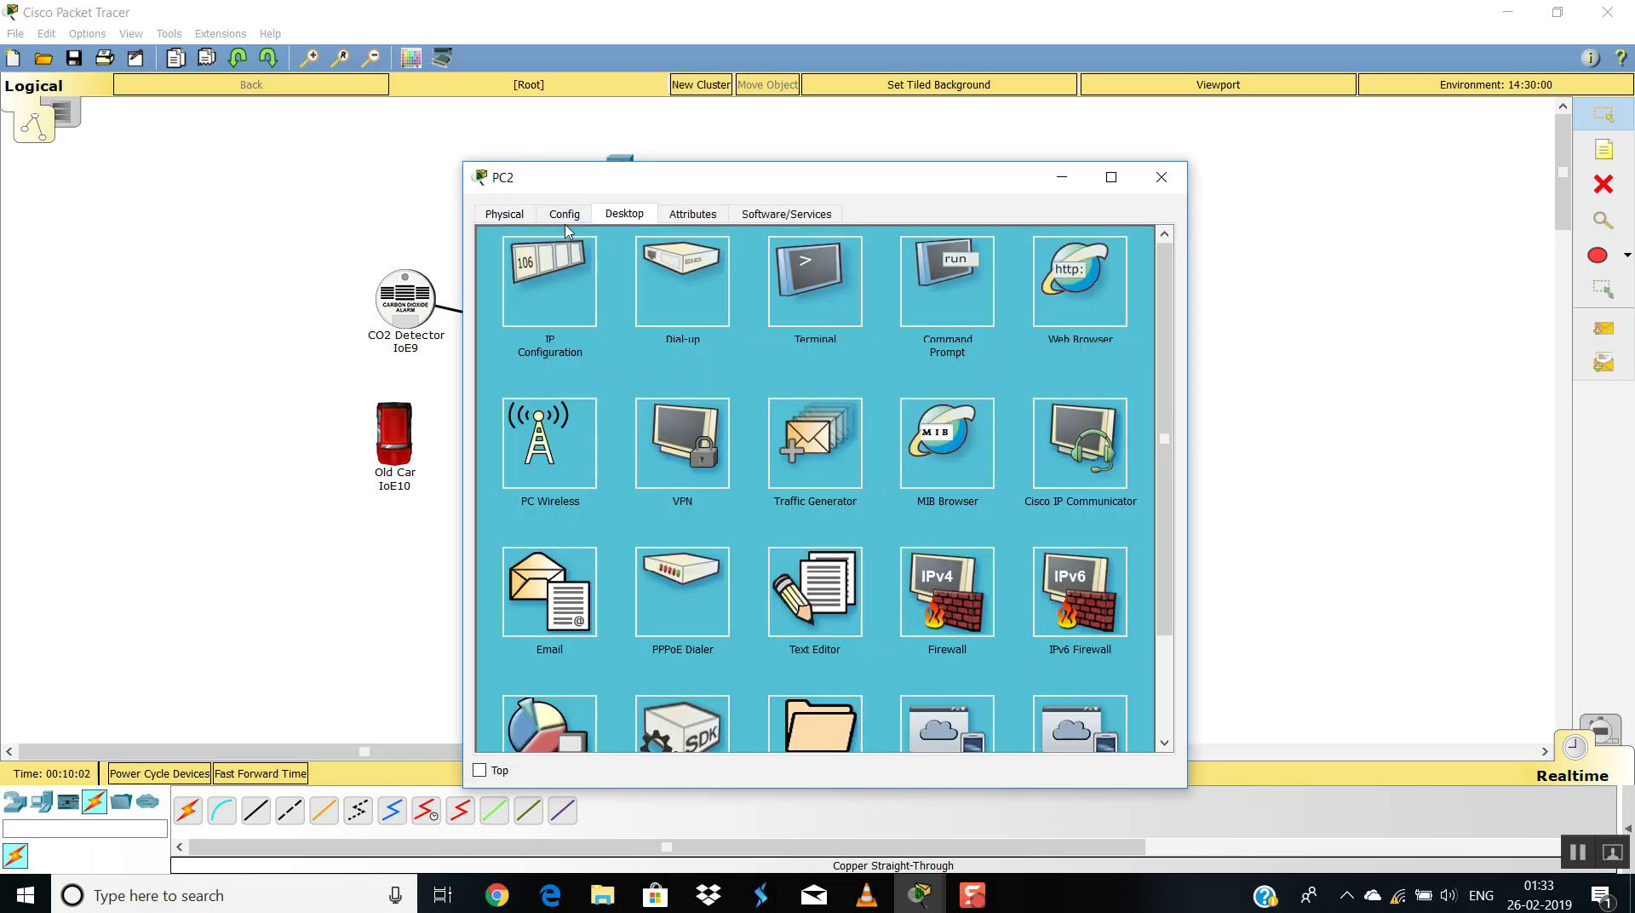
click(585, 218)
click(538, 320)
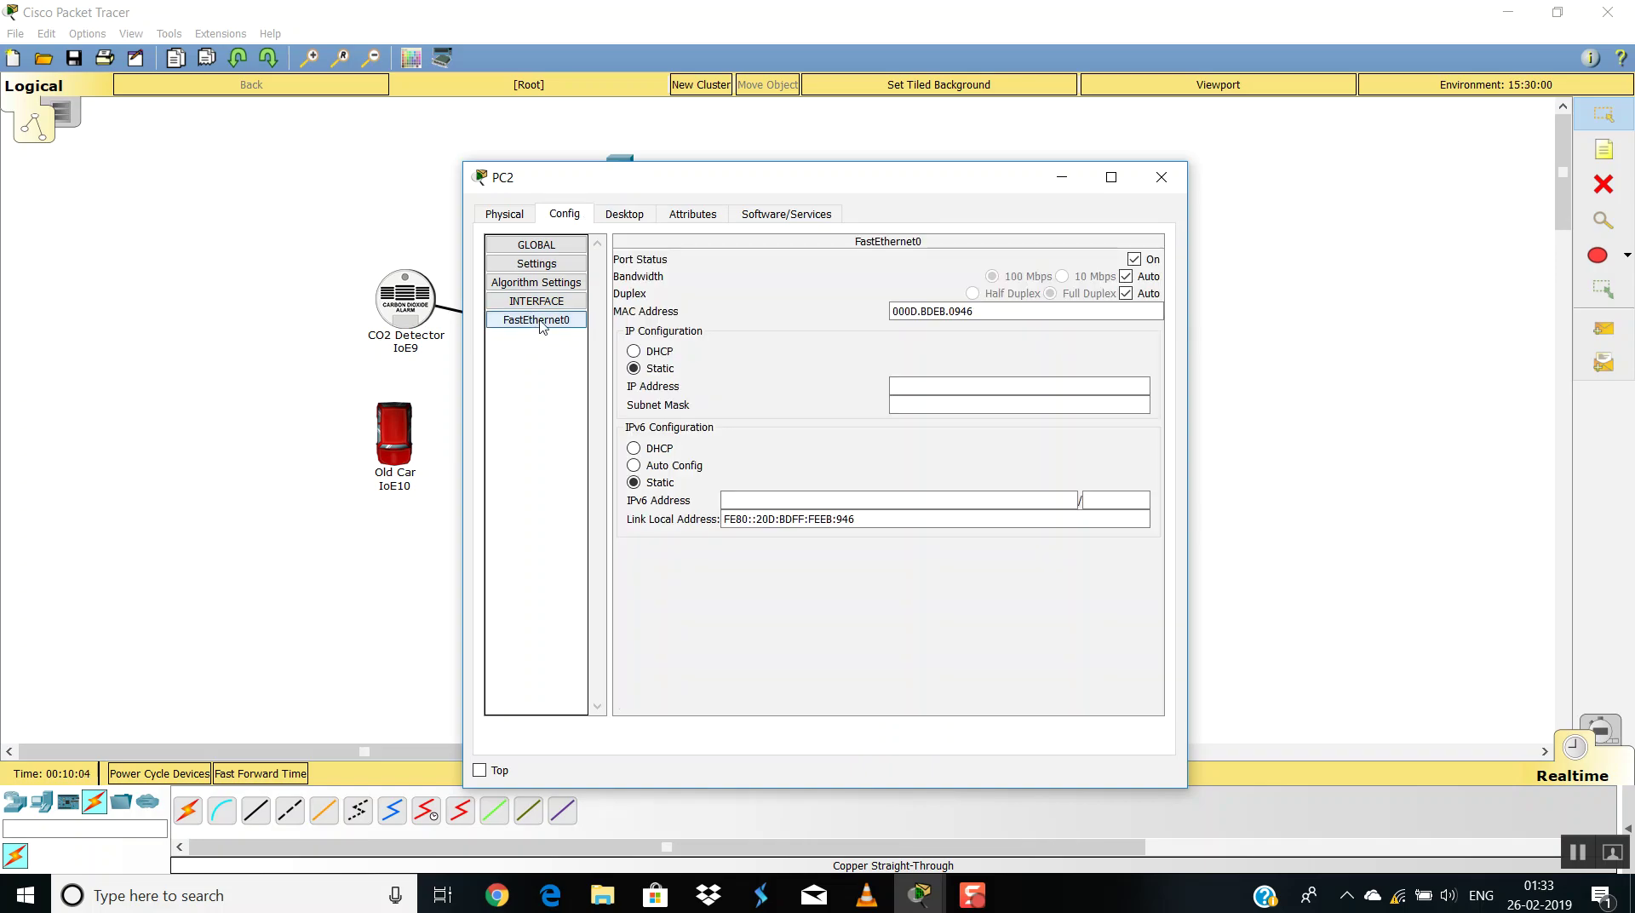
click(948, 385)
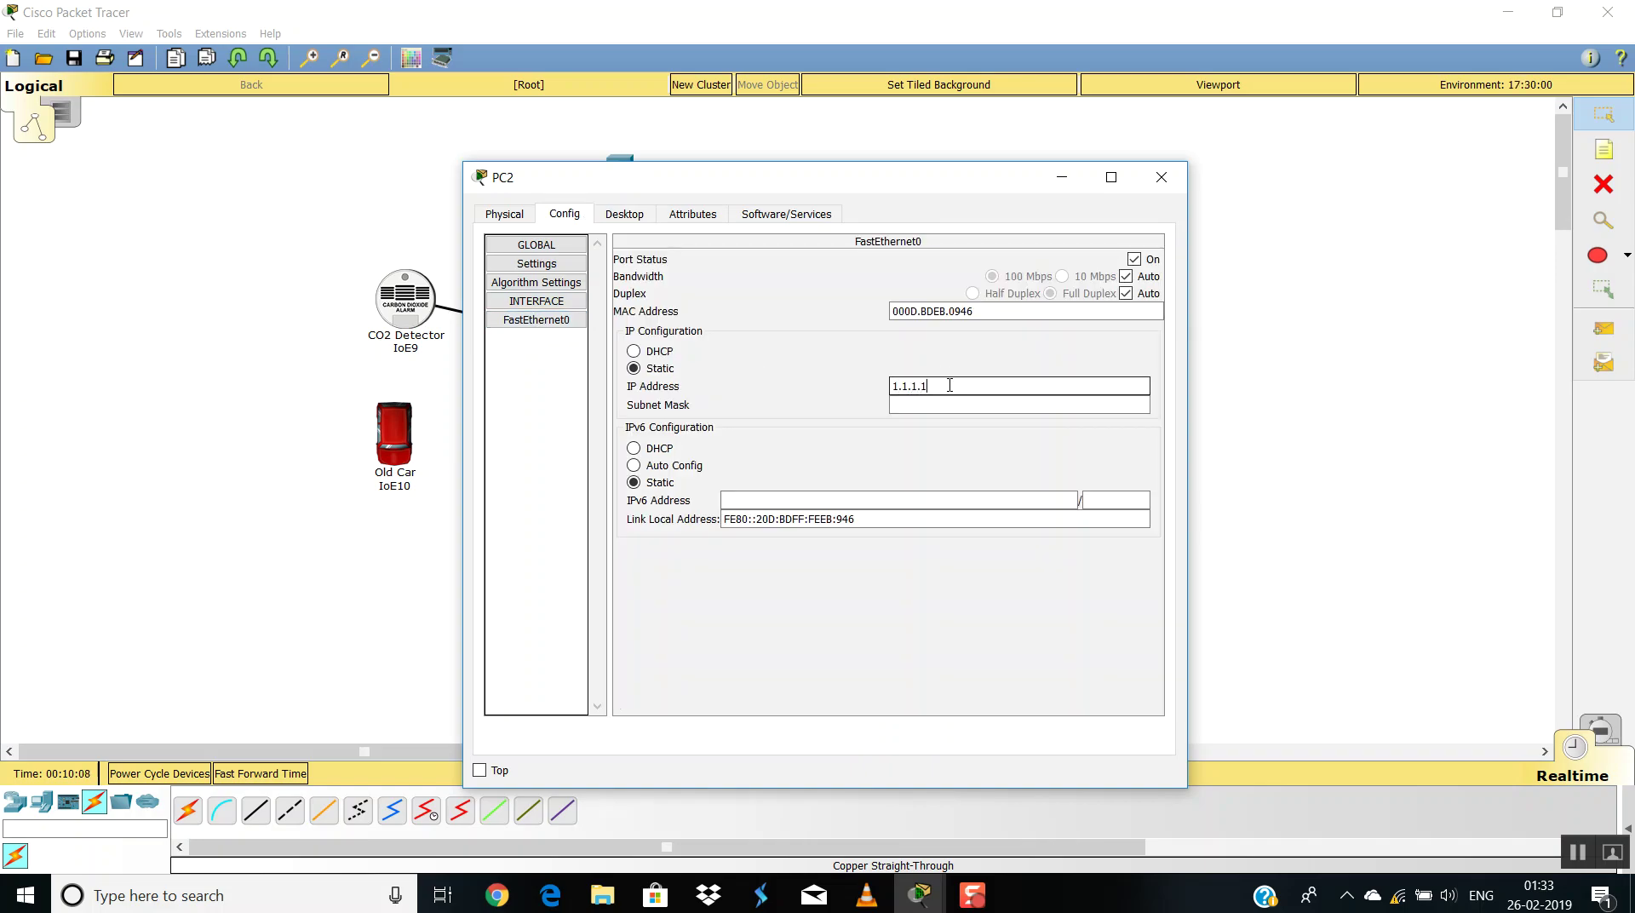
key(Tab)
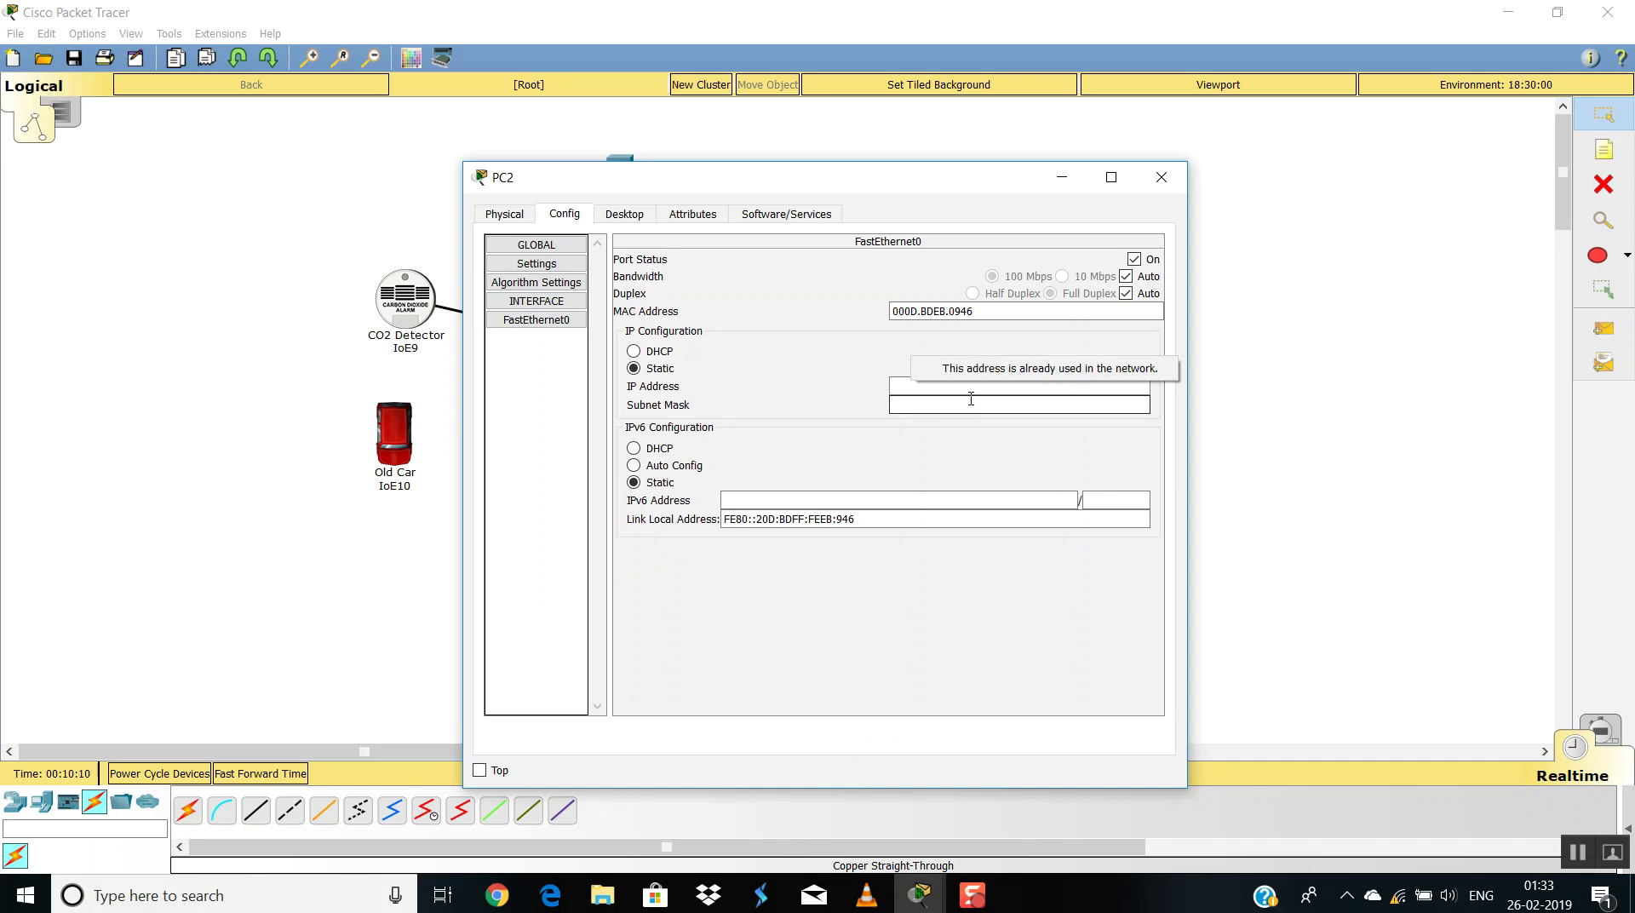
click(971, 390)
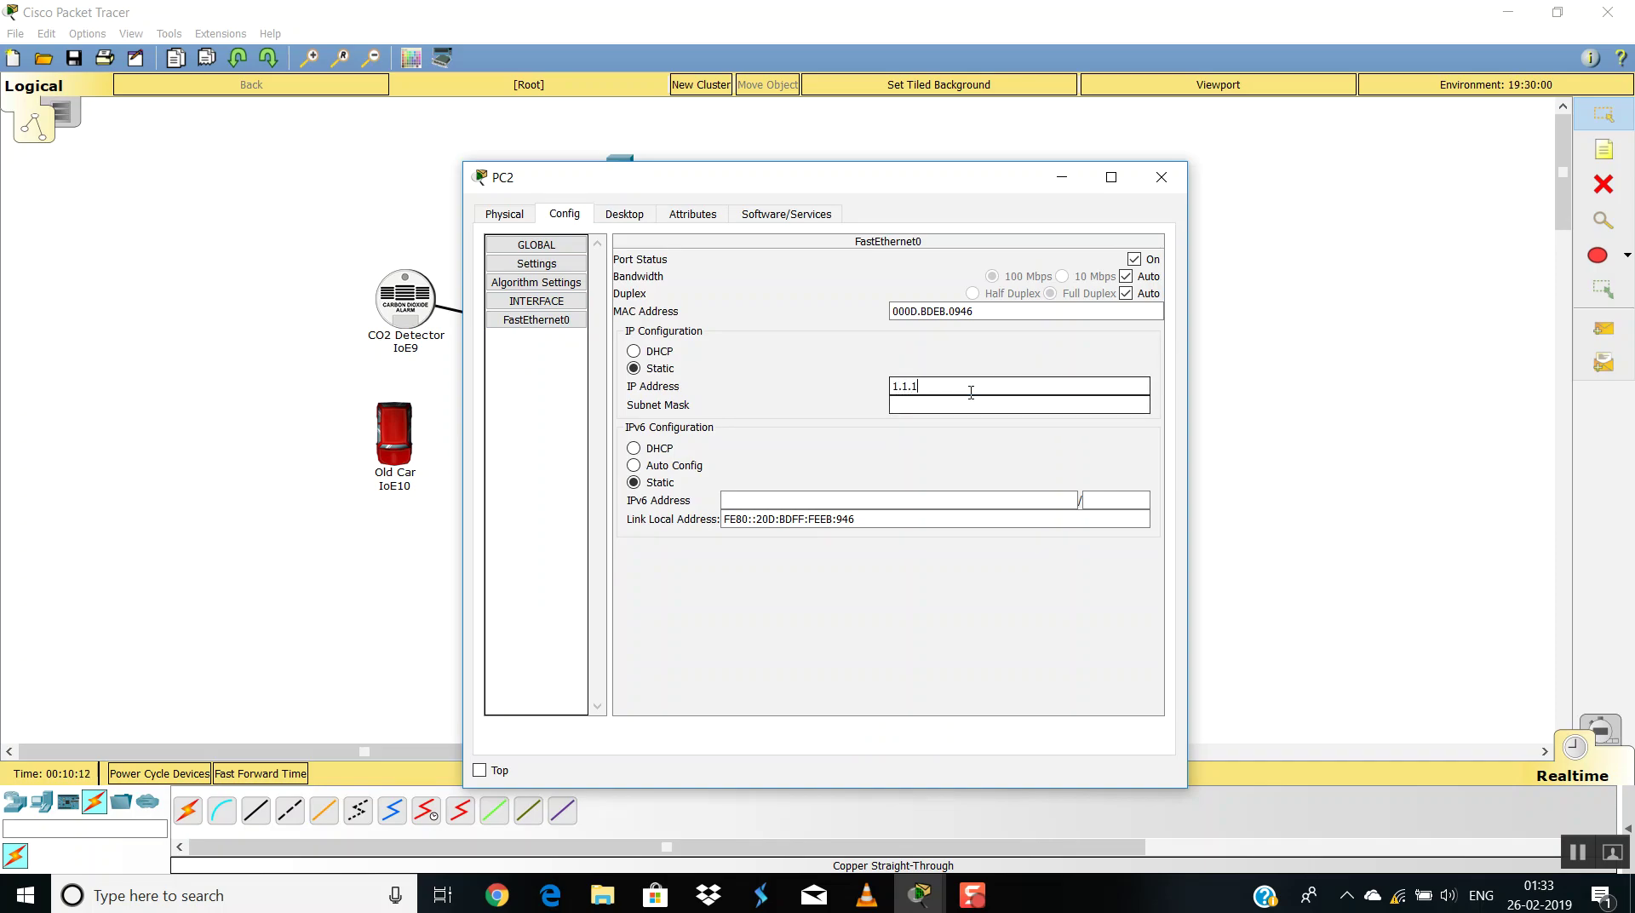
text(1.1.1.2)
click(960, 411)
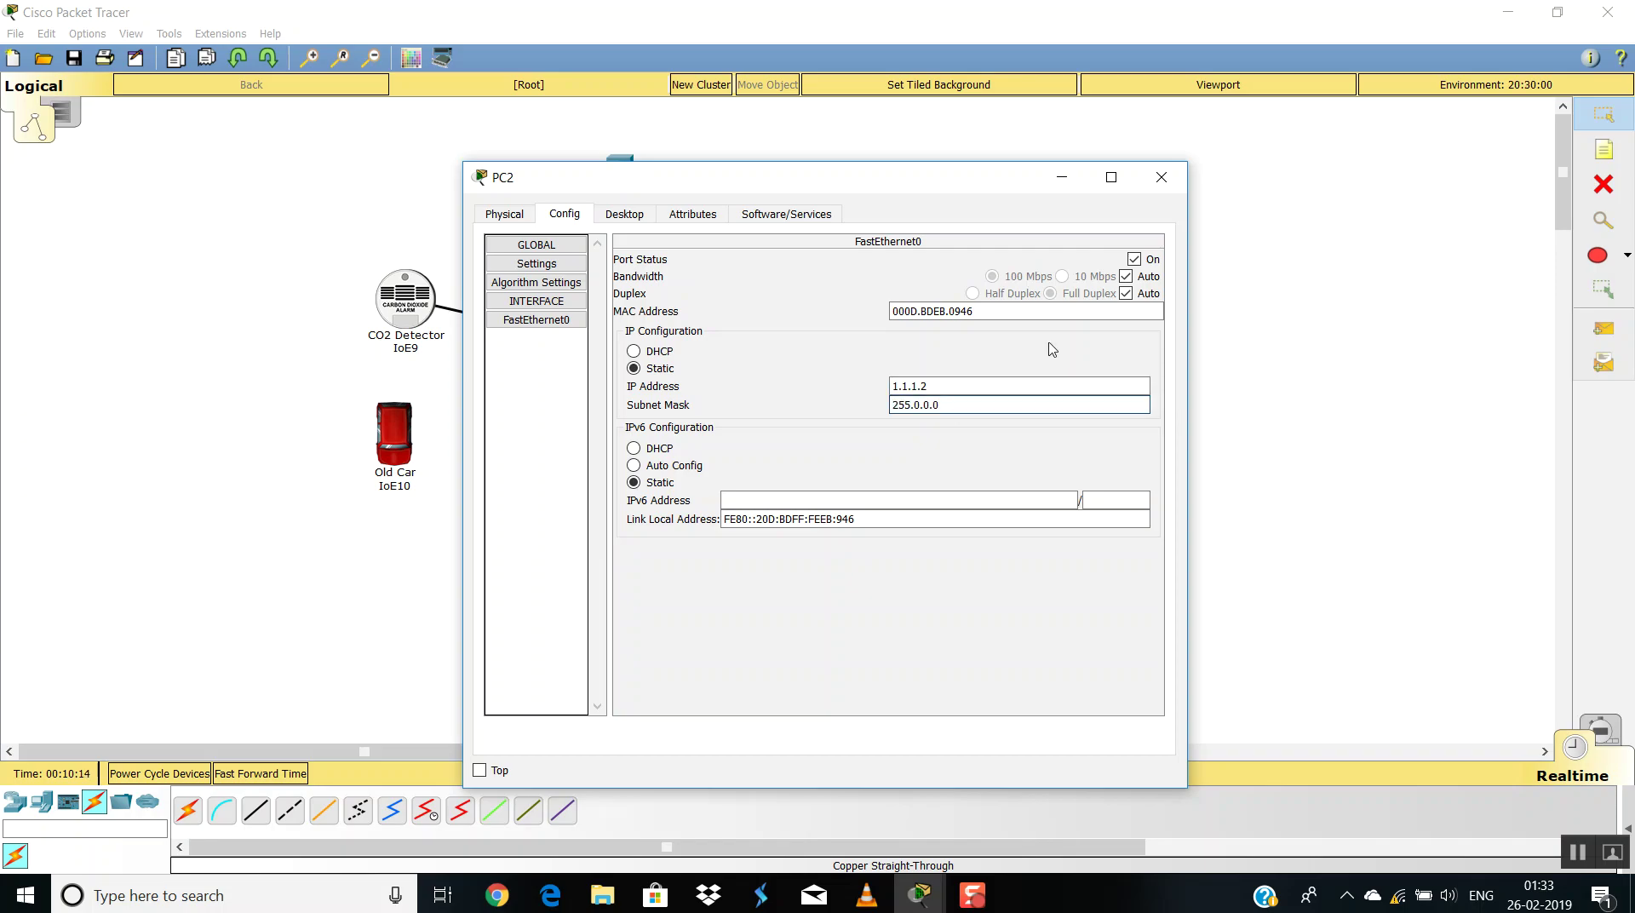
click(1162, 177)
Step: Set the Window's FastEthernet0 to static IP 1.1.1.3 with mask 255.0.0.0
click(742, 569)
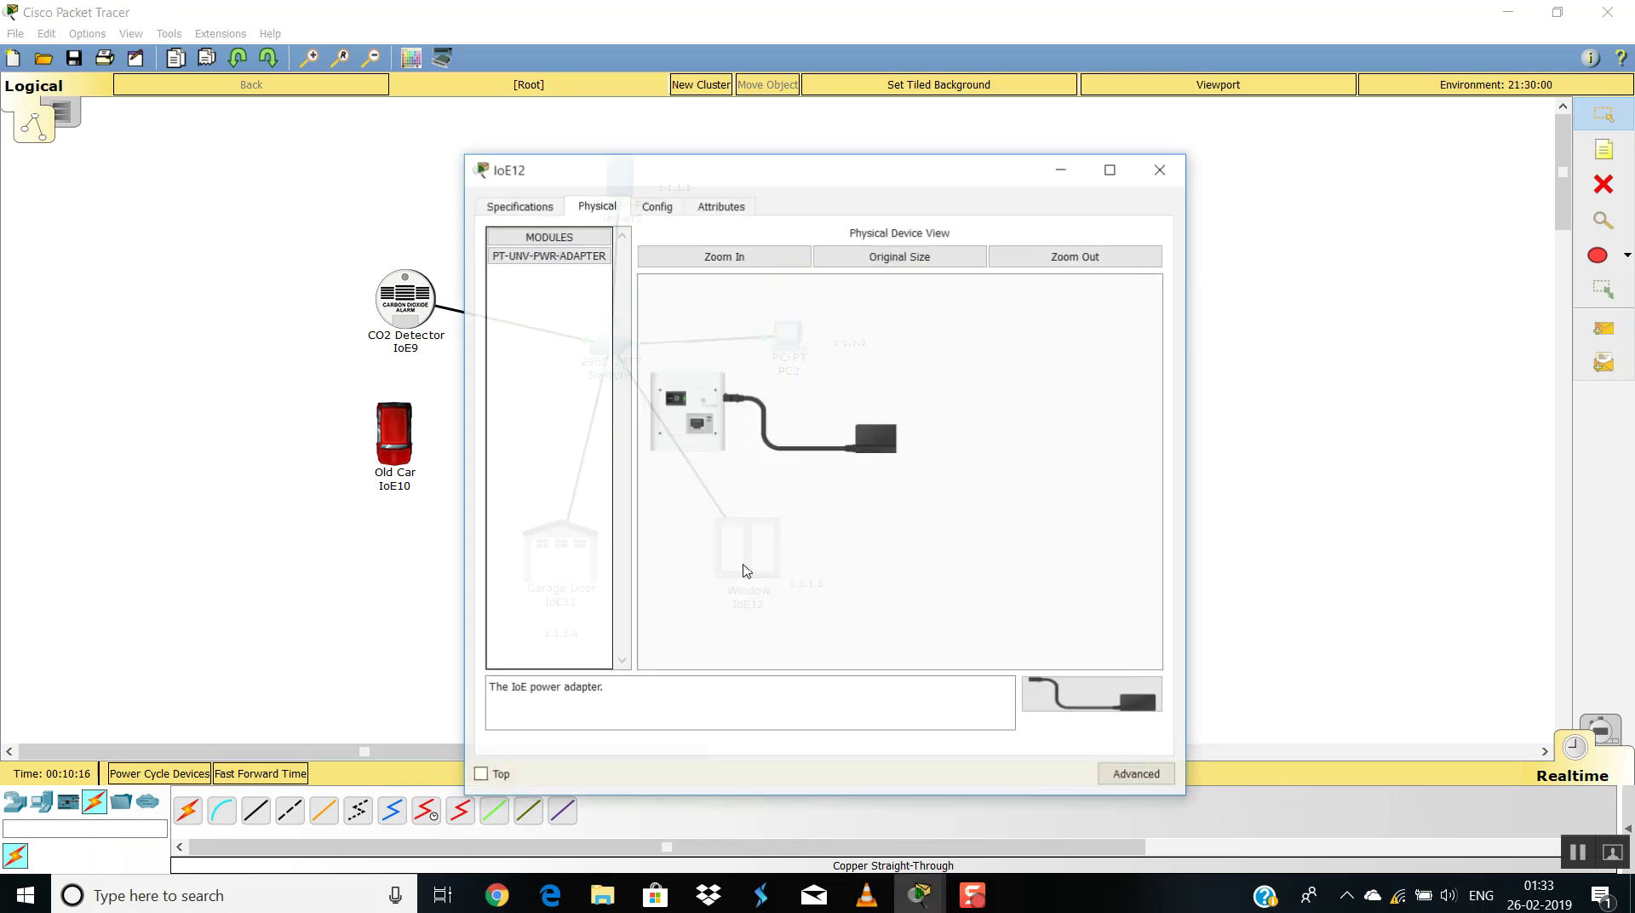
click(656, 205)
click(545, 311)
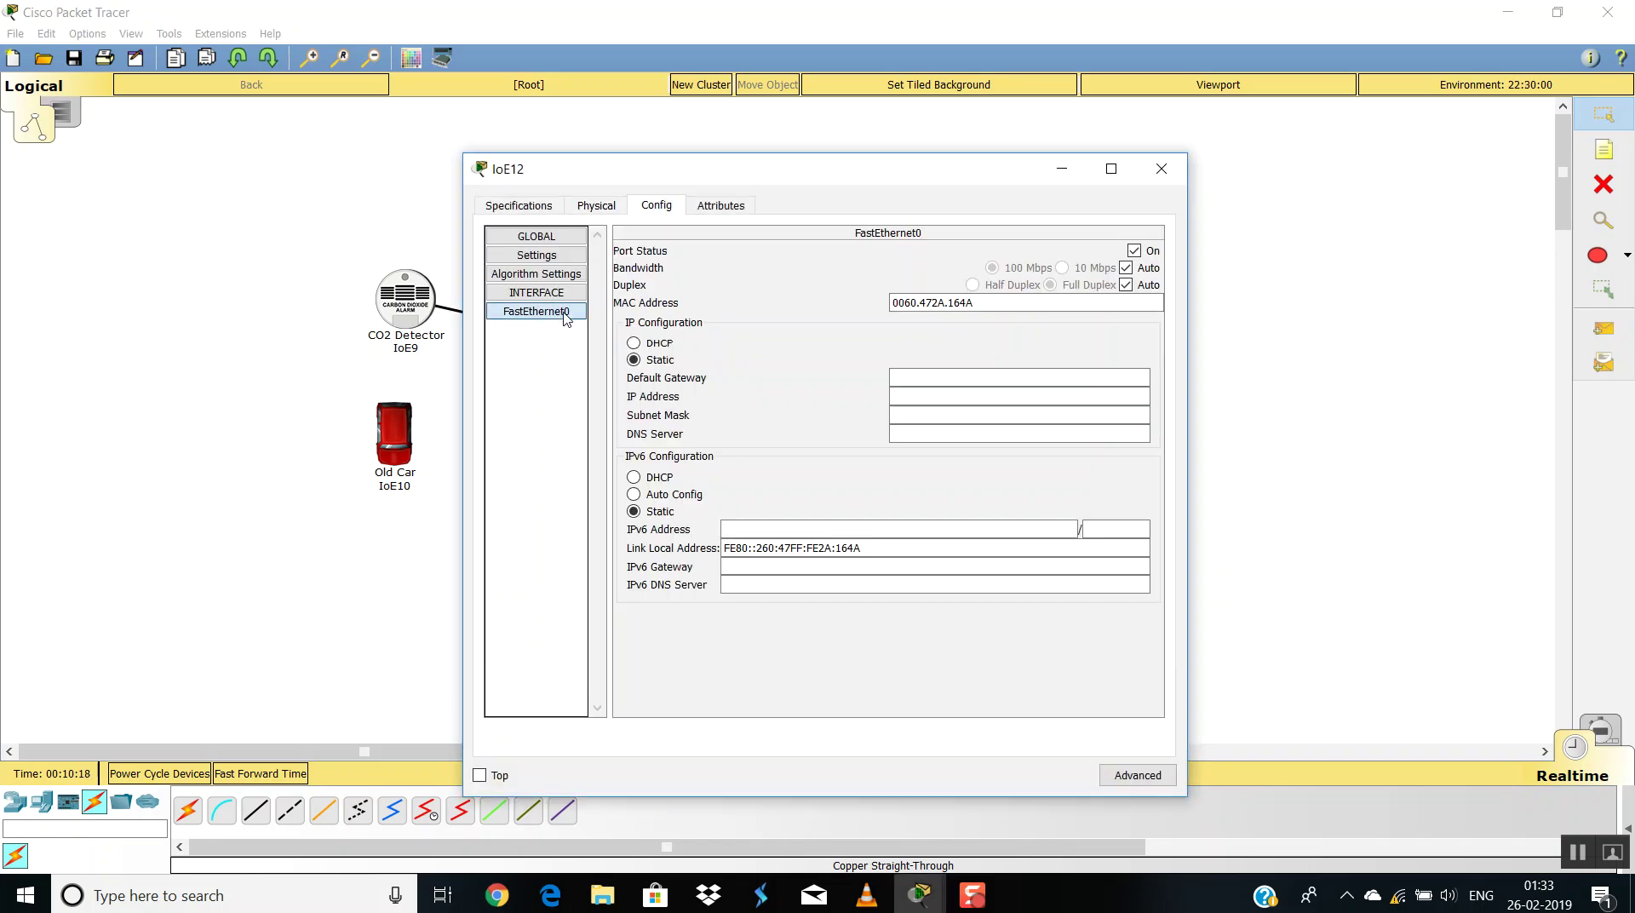
click(924, 397)
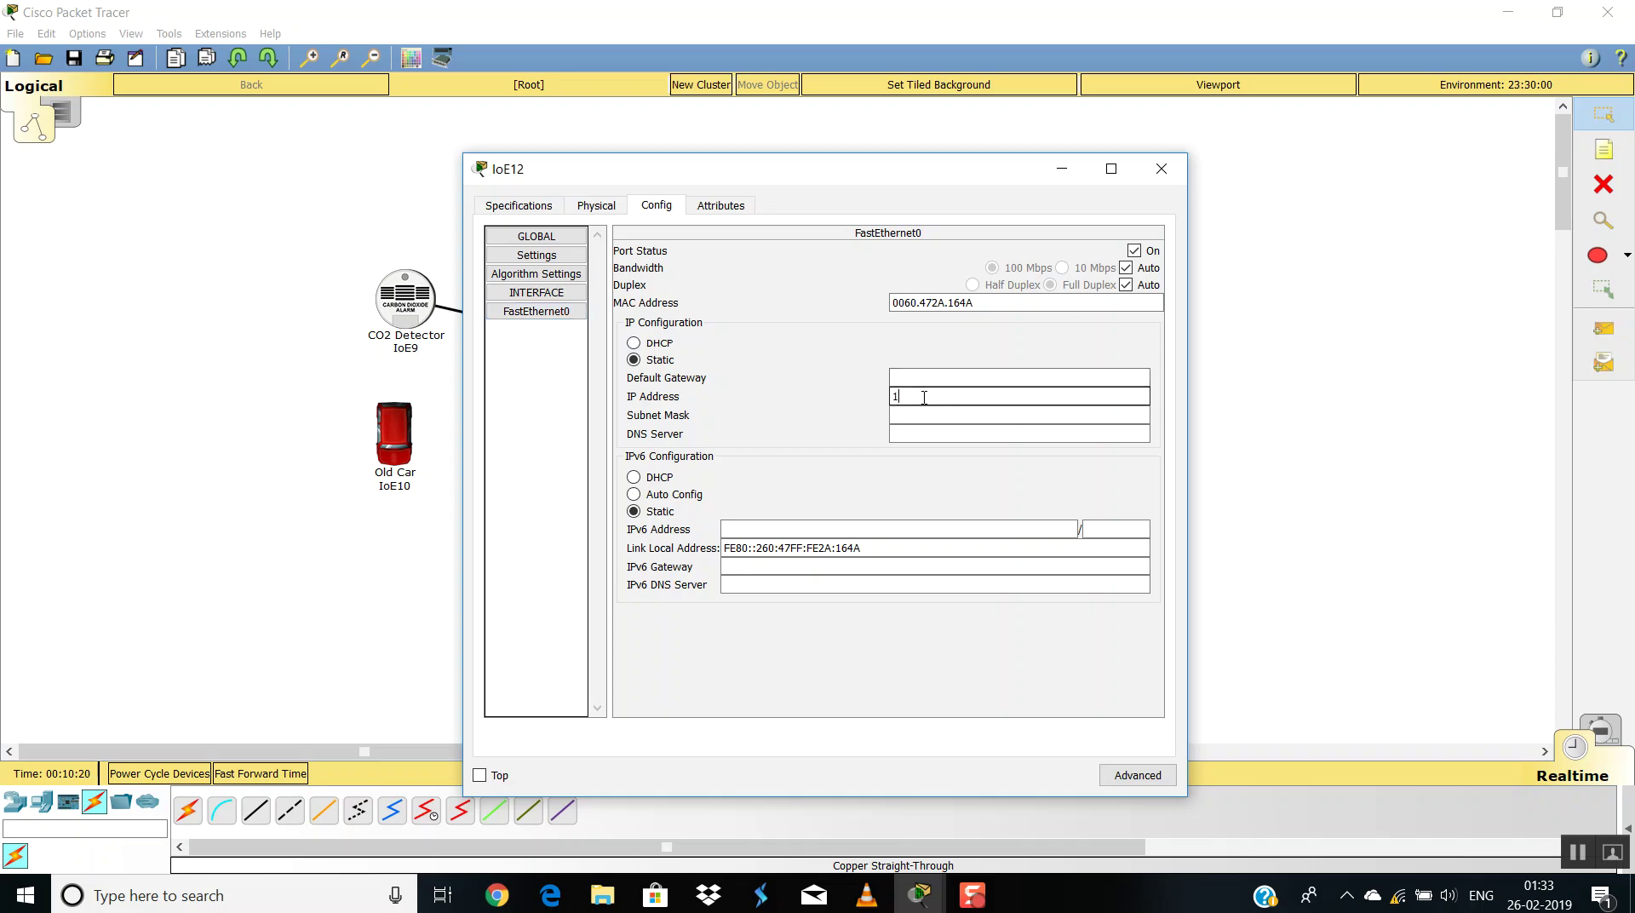
click(928, 415)
click(1161, 169)
Step: Set the Garage Door's FastEthernet0 to static IP 1.1.1.4 with mask 255.0.0.0
click(559, 540)
click(657, 205)
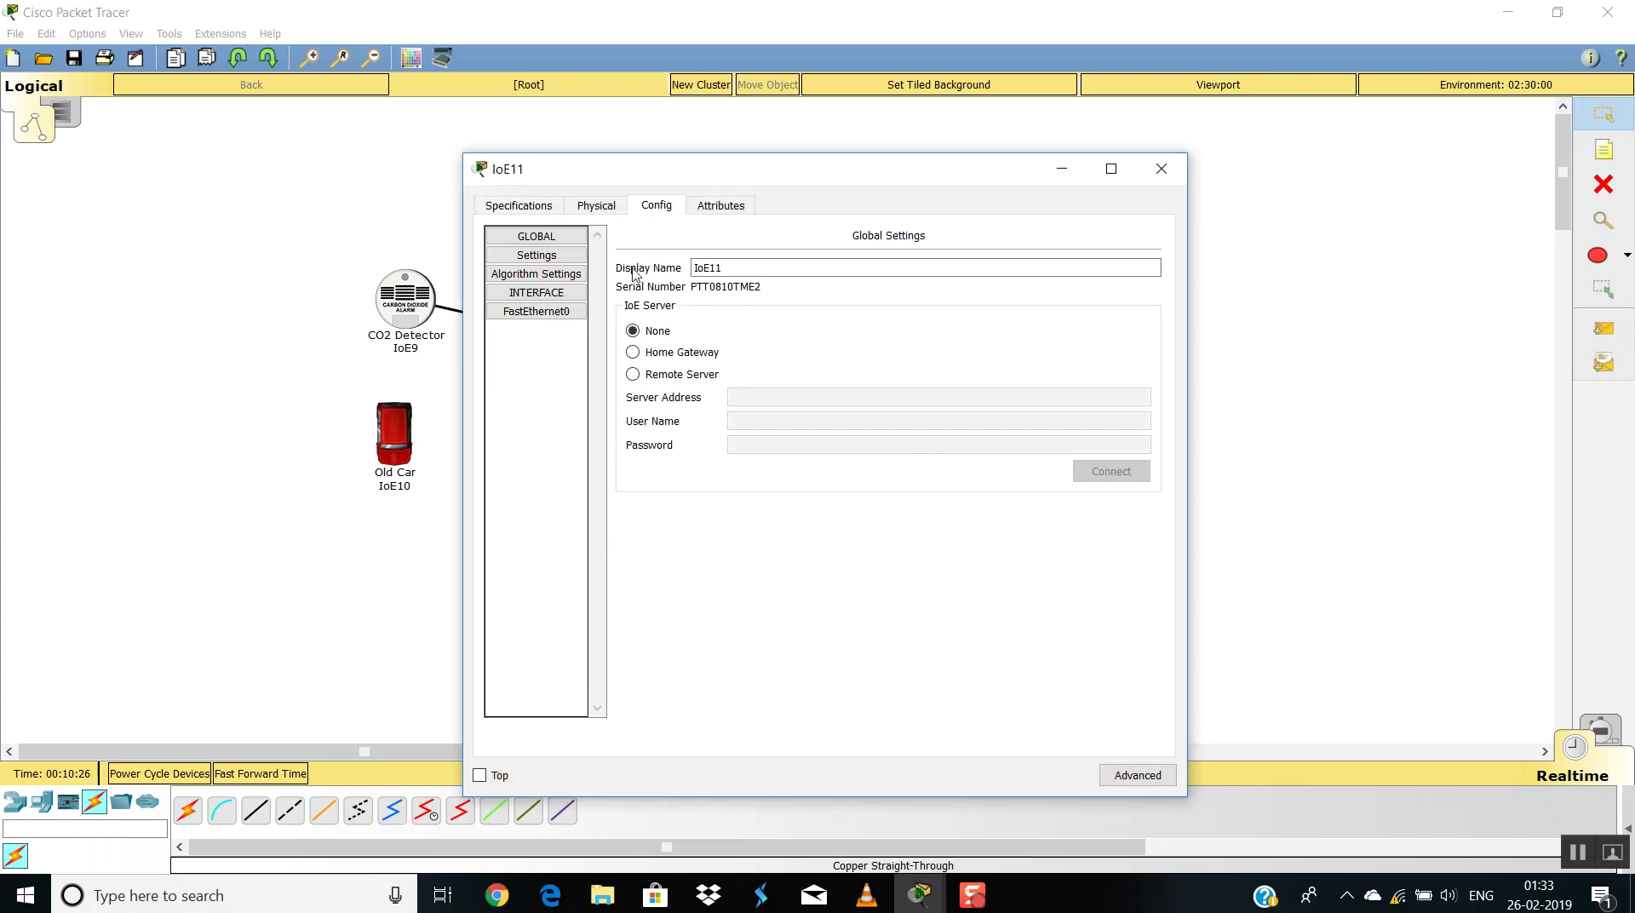
click(537, 311)
click(894, 378)
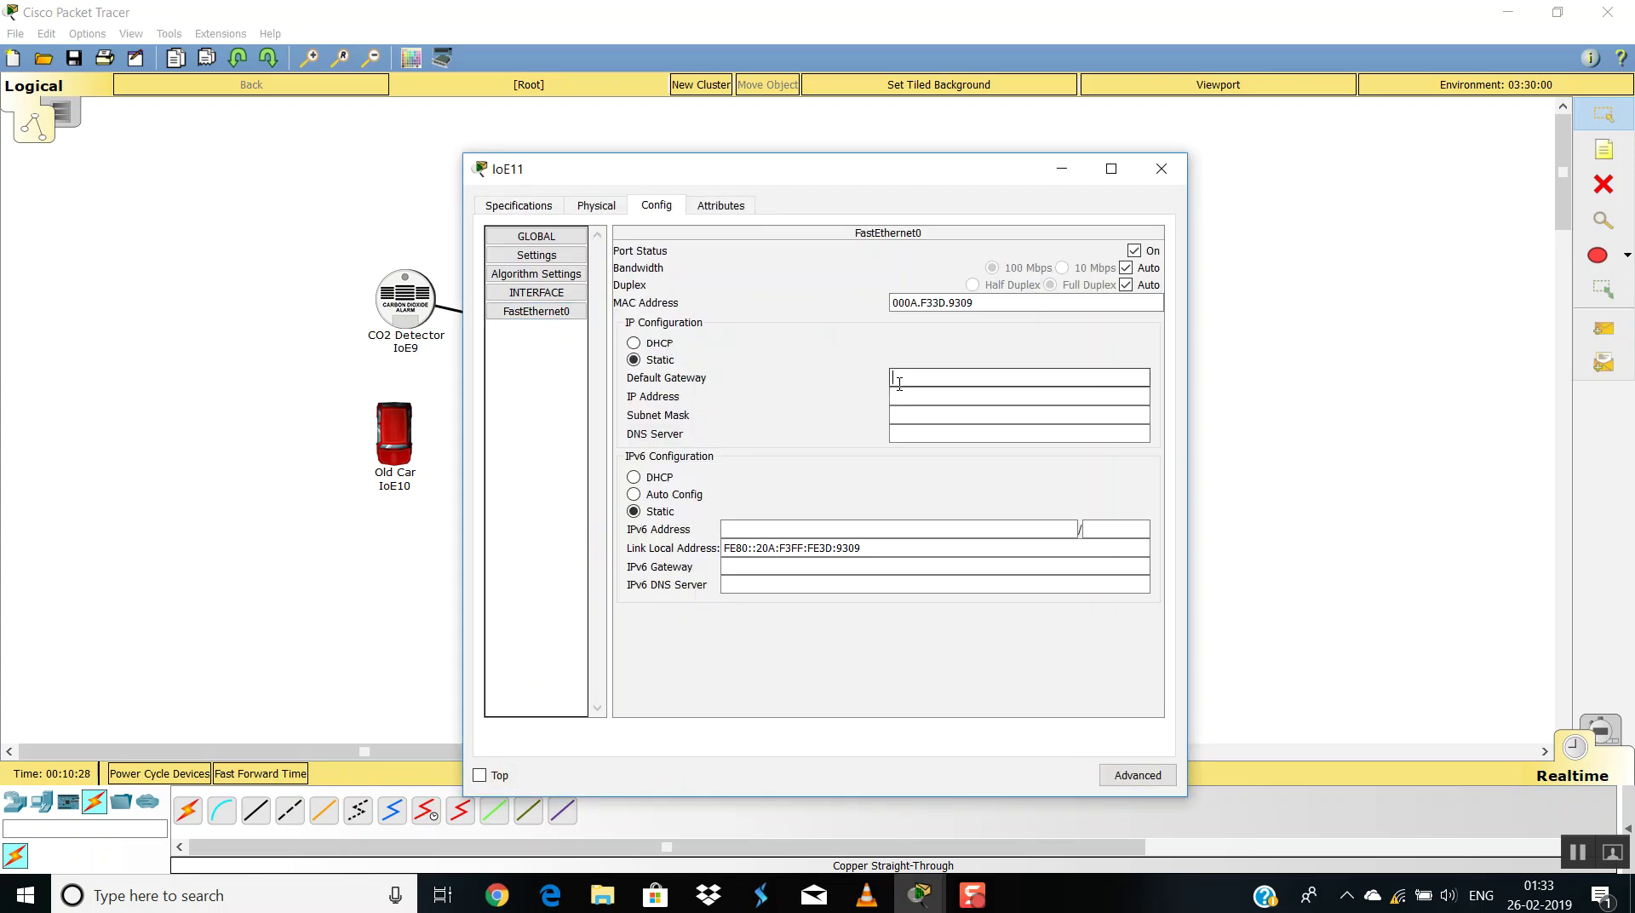
click(923, 396)
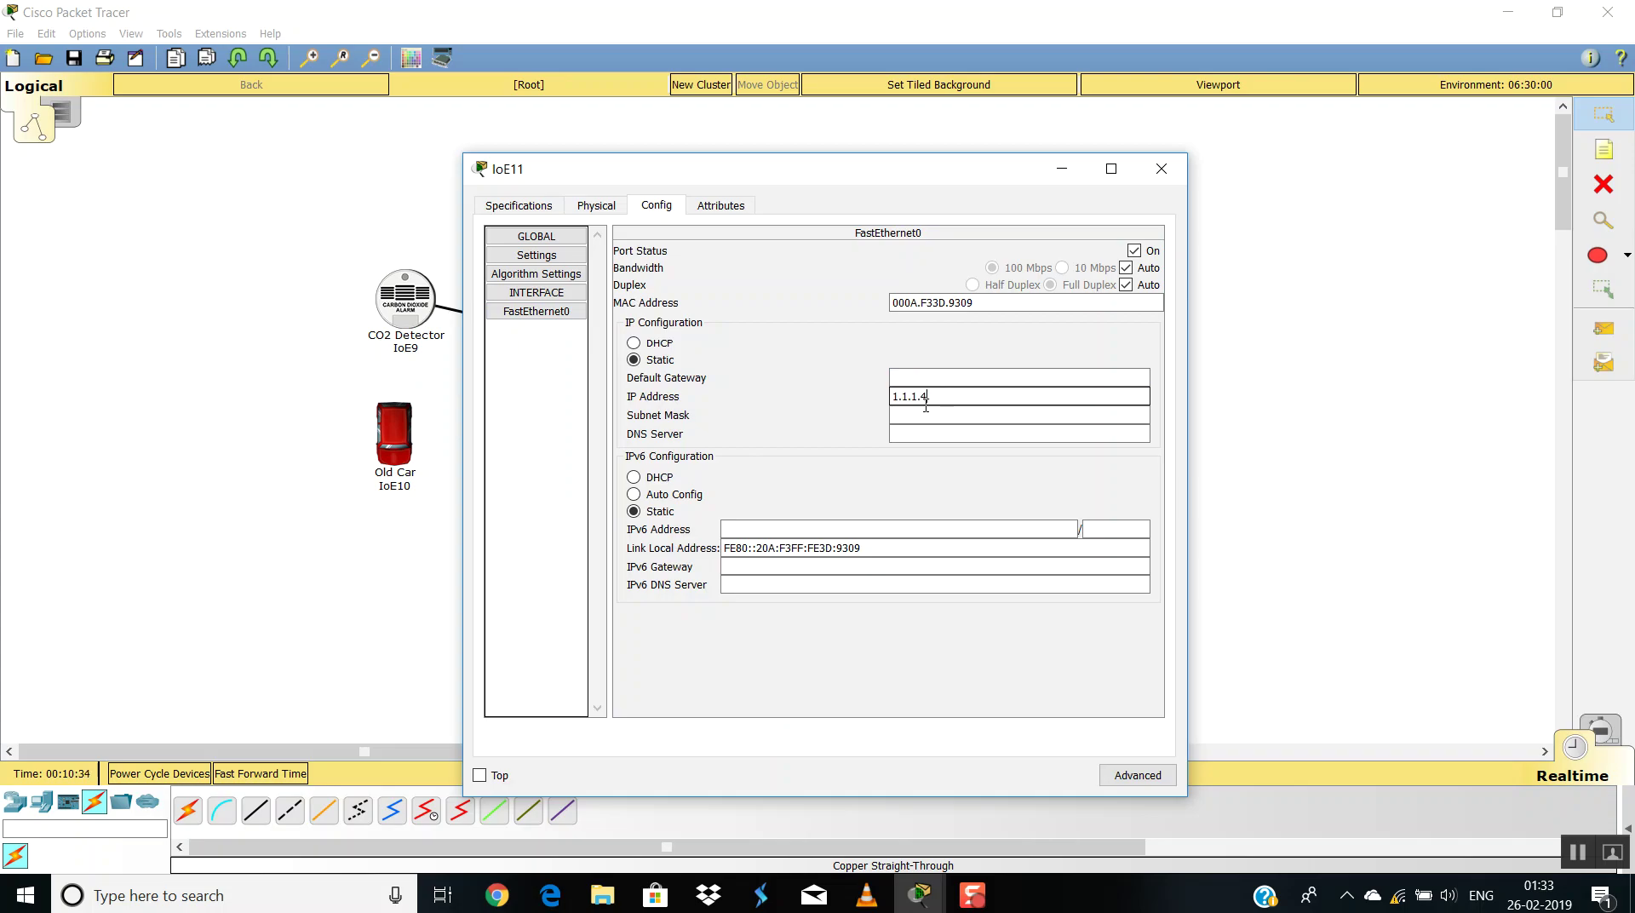
click(925, 416)
click(1160, 169)
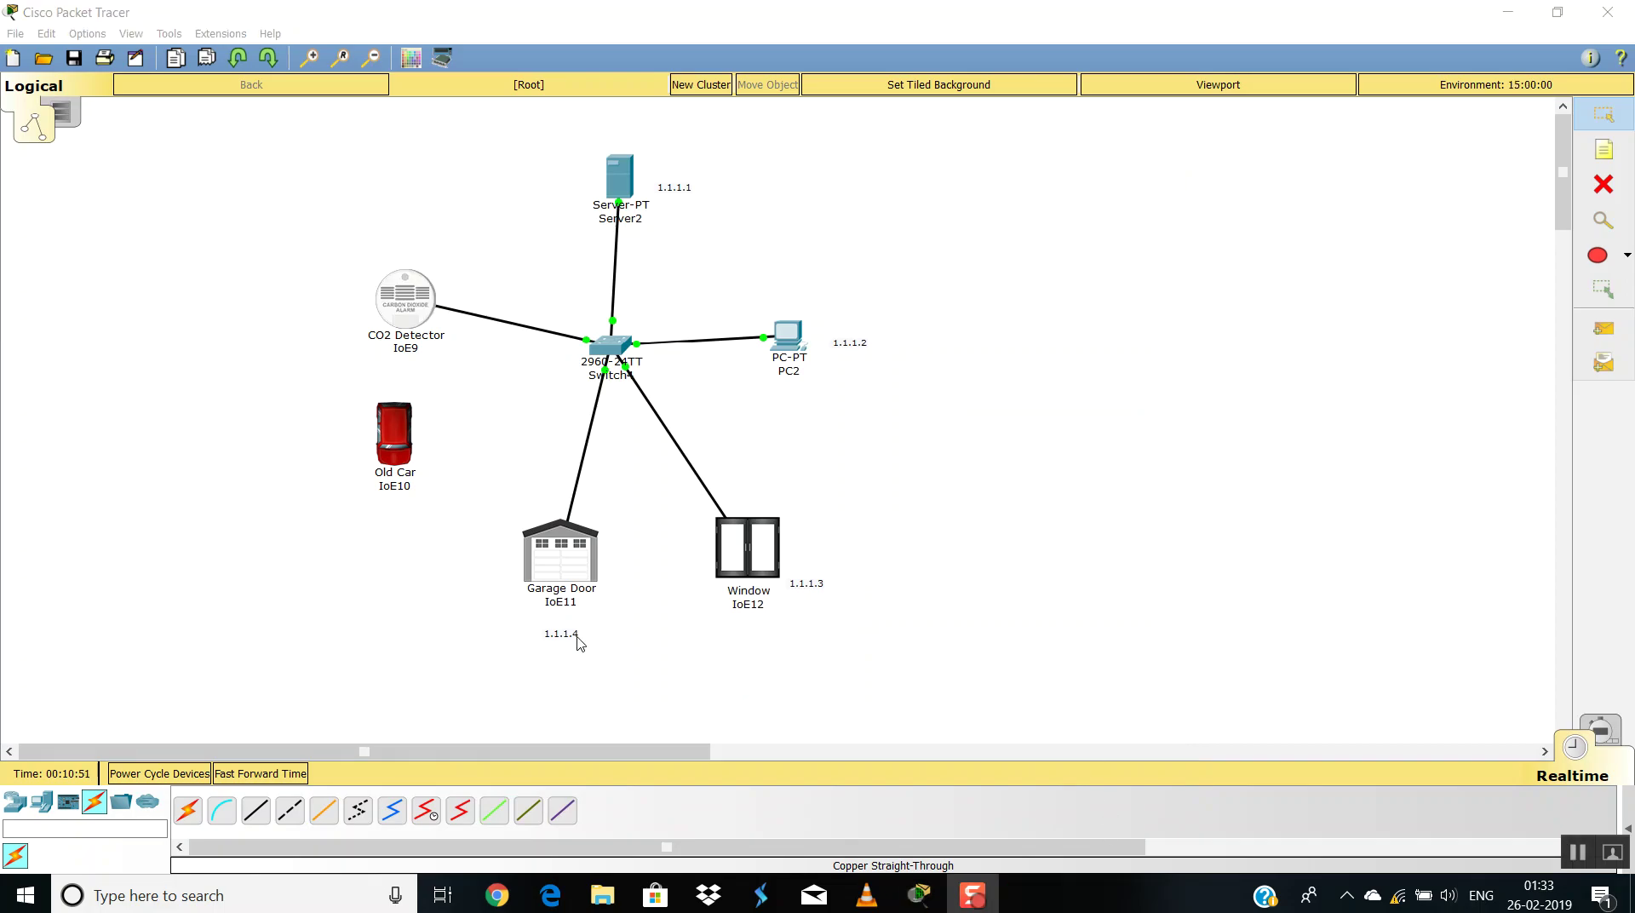
Step: Cancel the accidental deletion and add a 1.1.1.5 note left of the CO2 Detector
click(1603, 184)
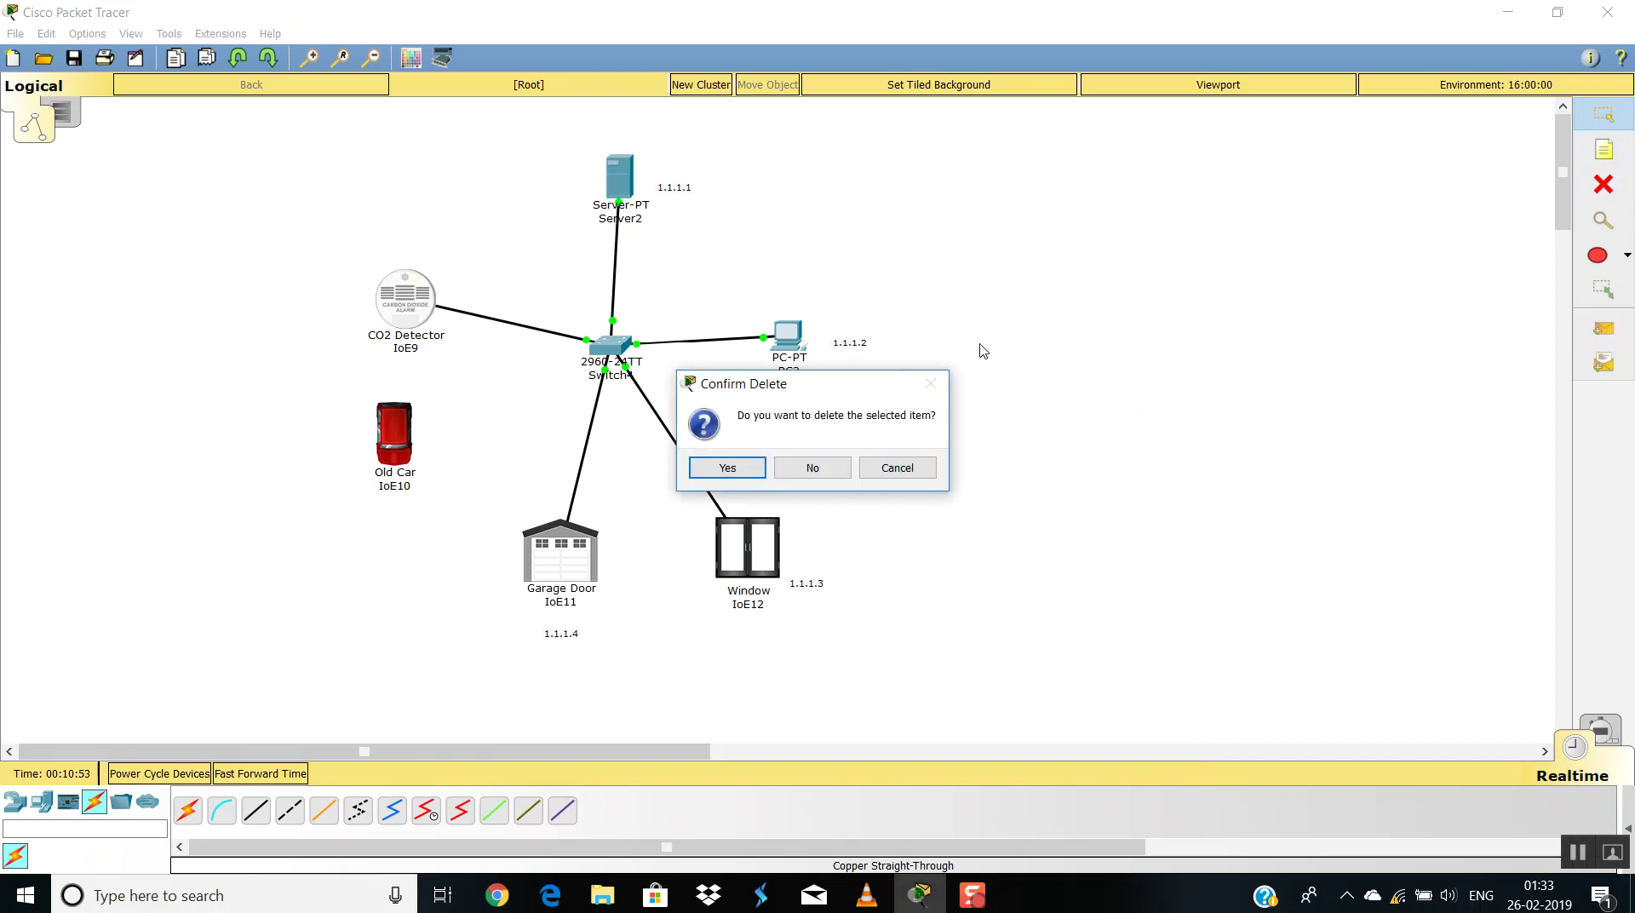
click(918, 475)
key(n)
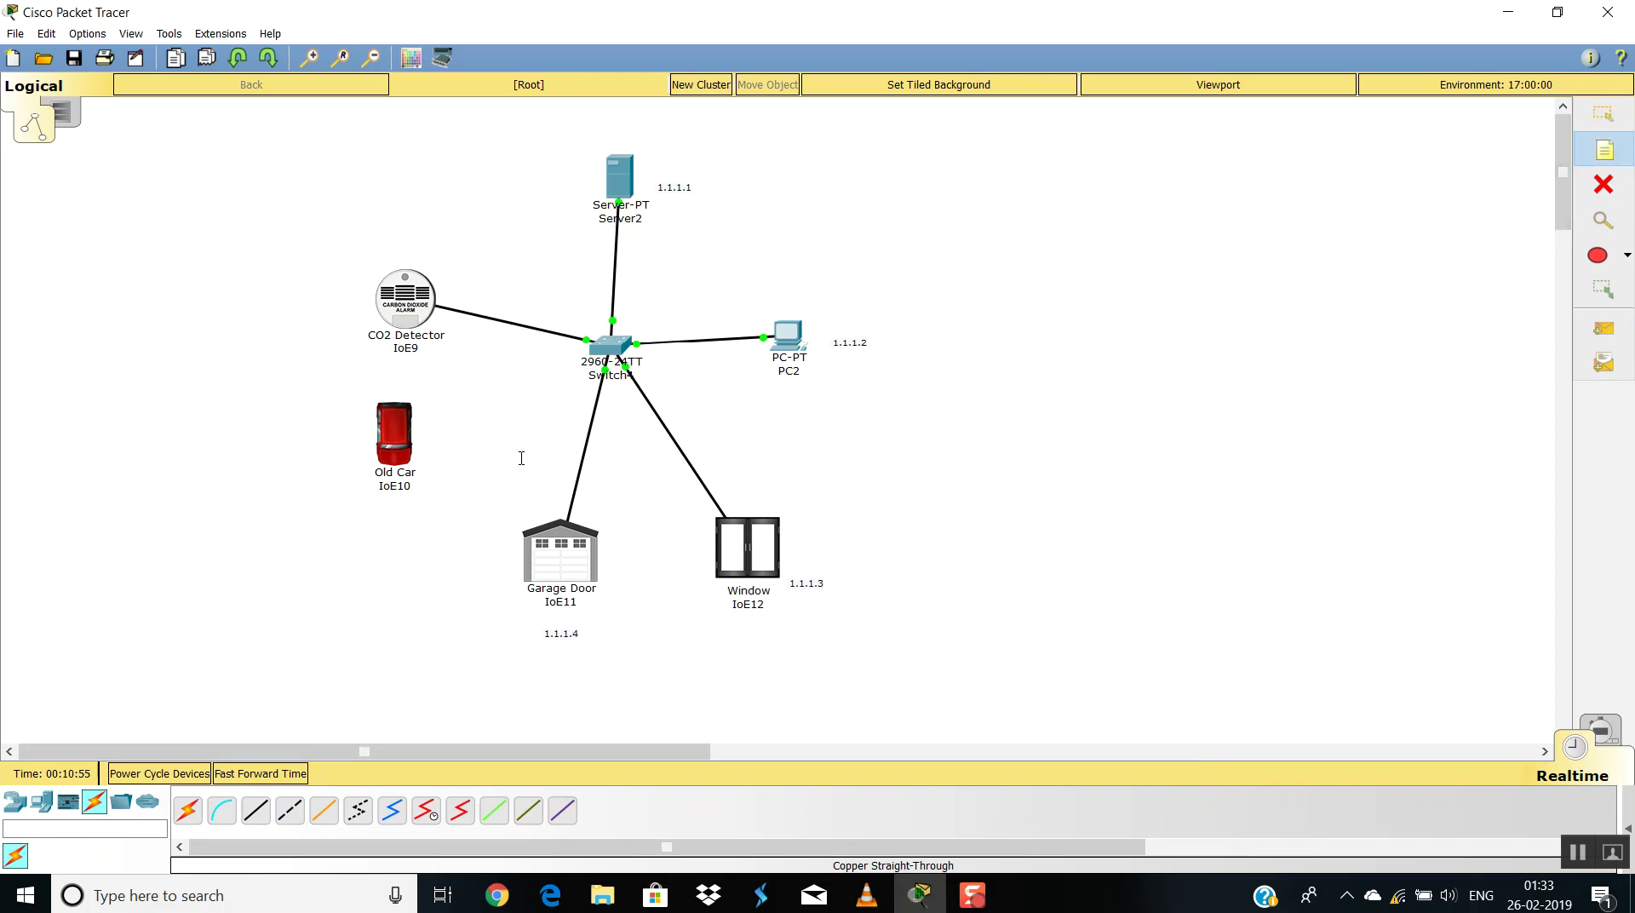
click(298, 297)
click(286, 290)
text(1.1.1.5)
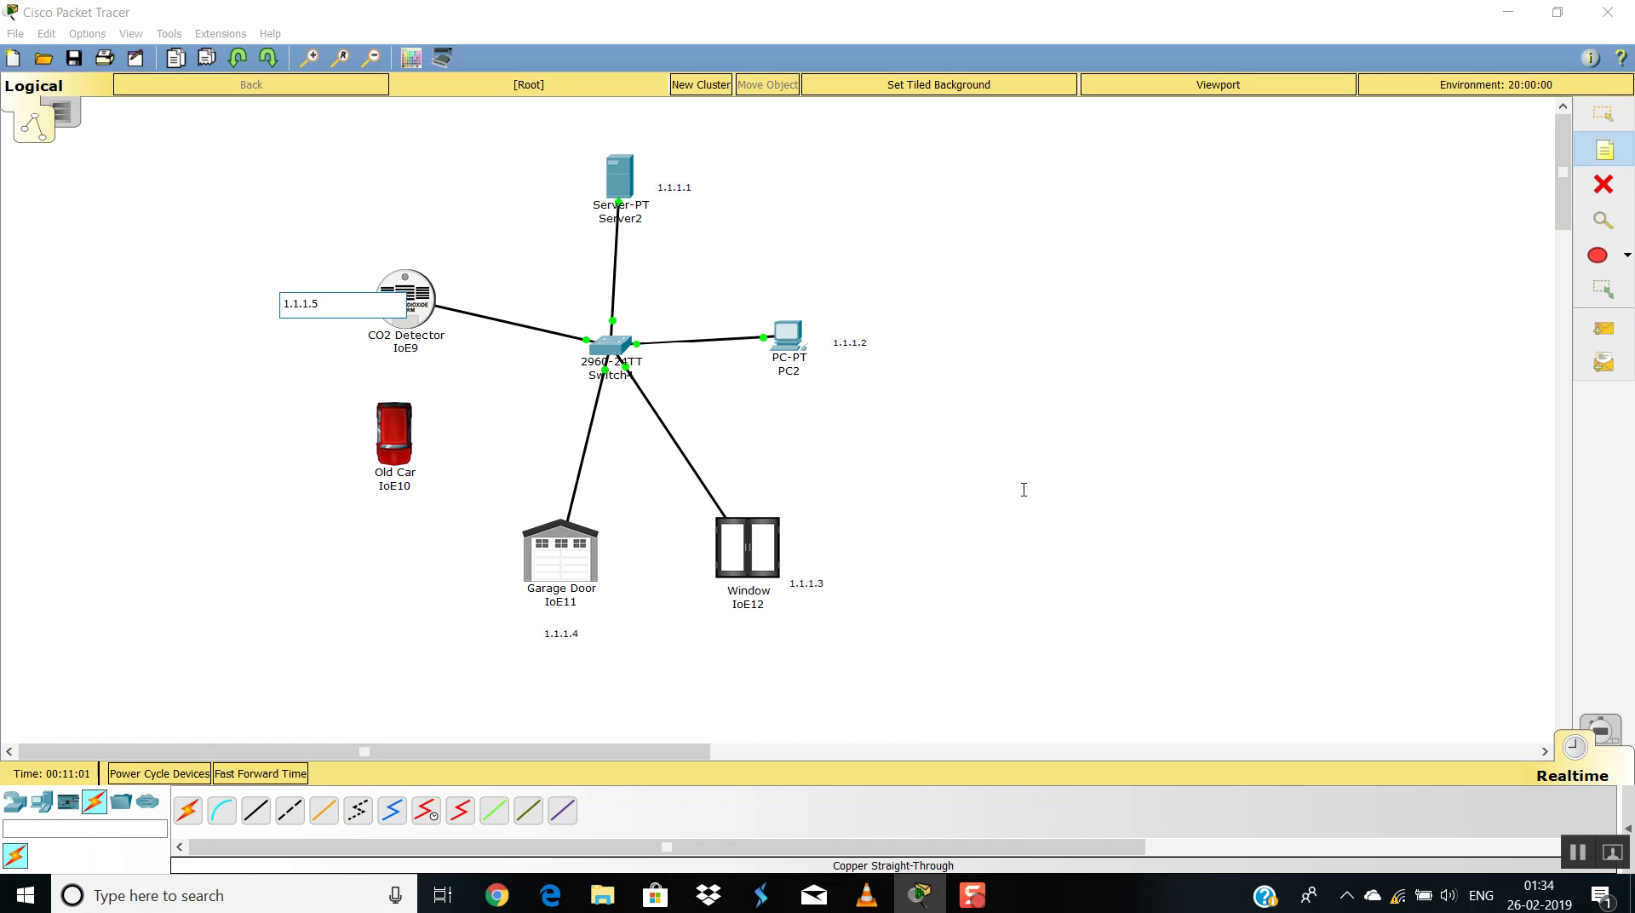
click(1603, 113)
Step: Give the CO2 Detector's FastEthernet0 a static IP address with the default subnet mask
click(405, 298)
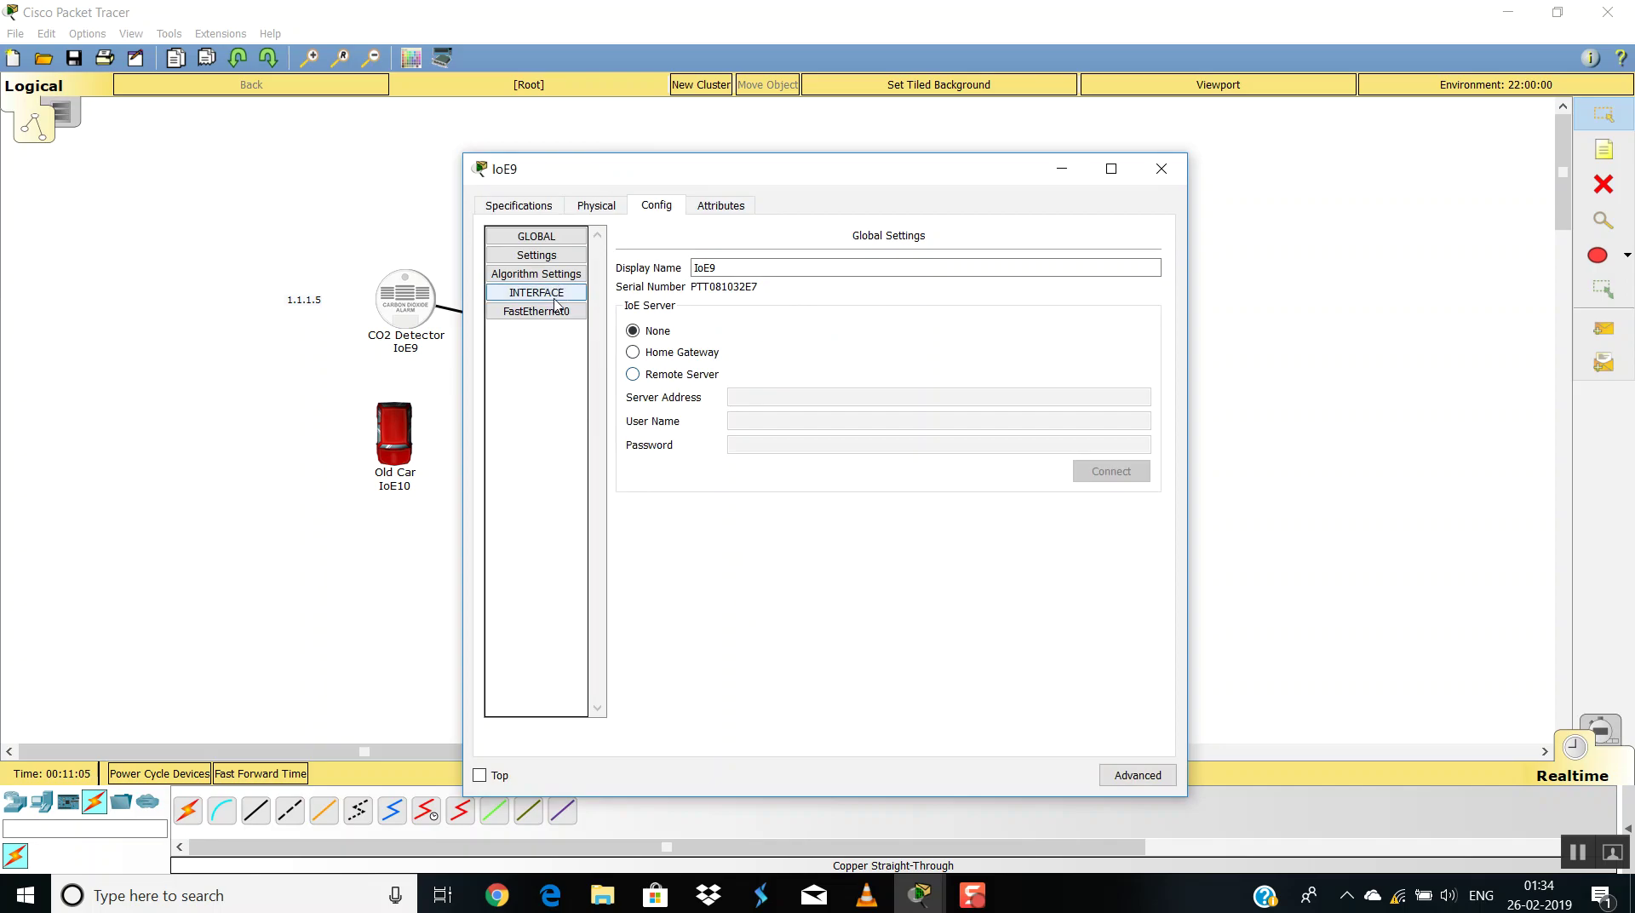
click(536, 311)
click(914, 407)
click(903, 396)
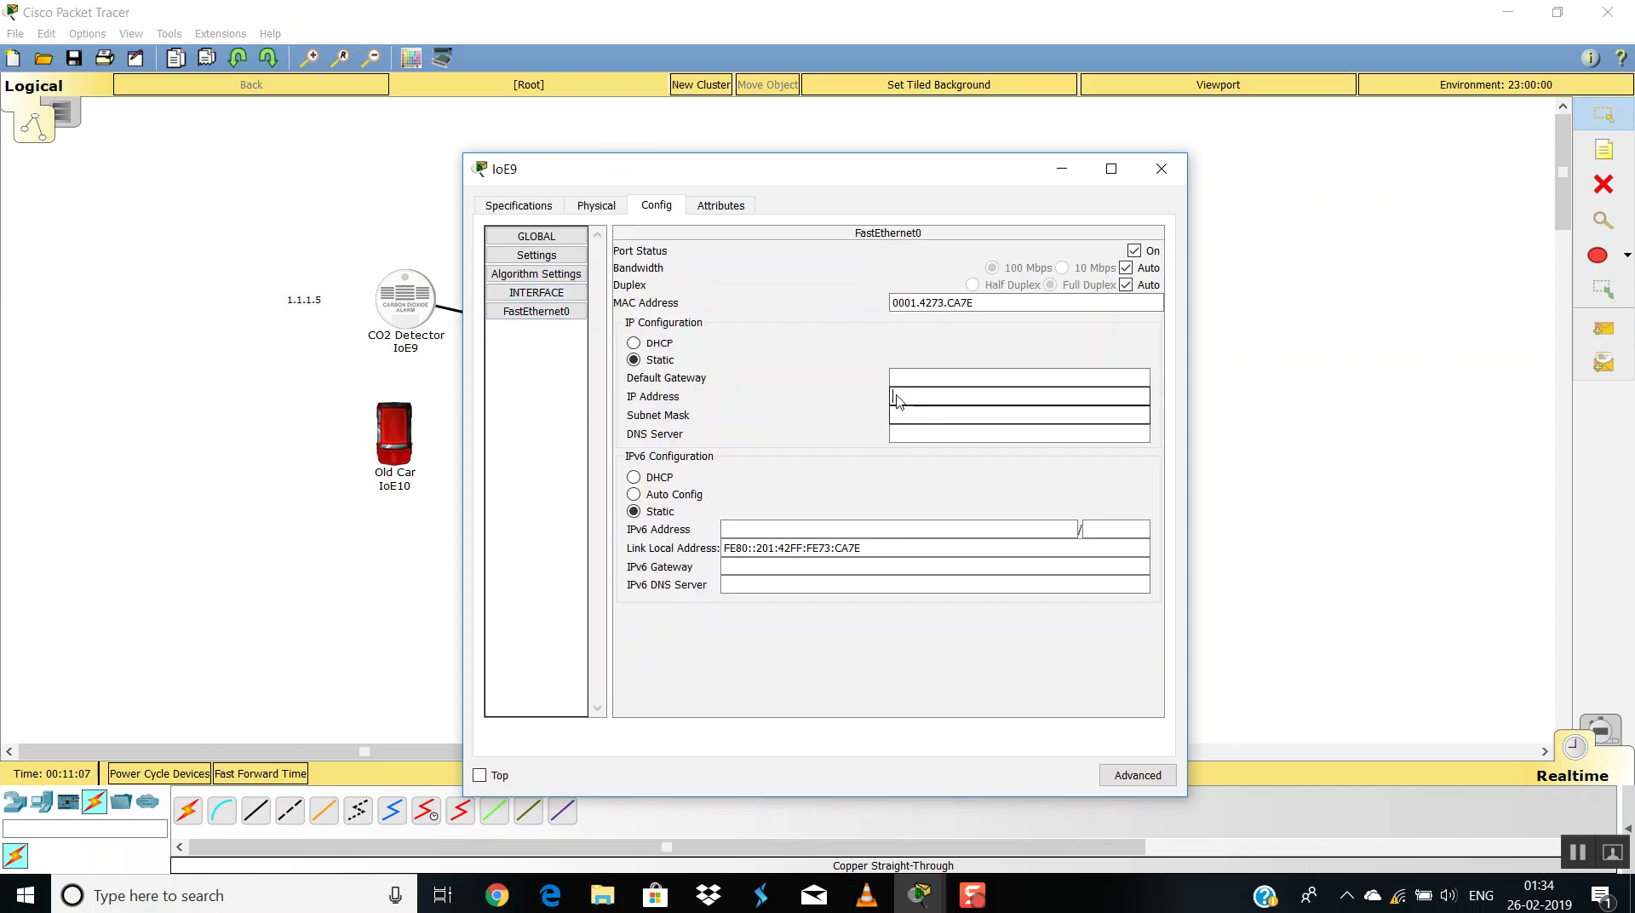
text(1.1.1.5)
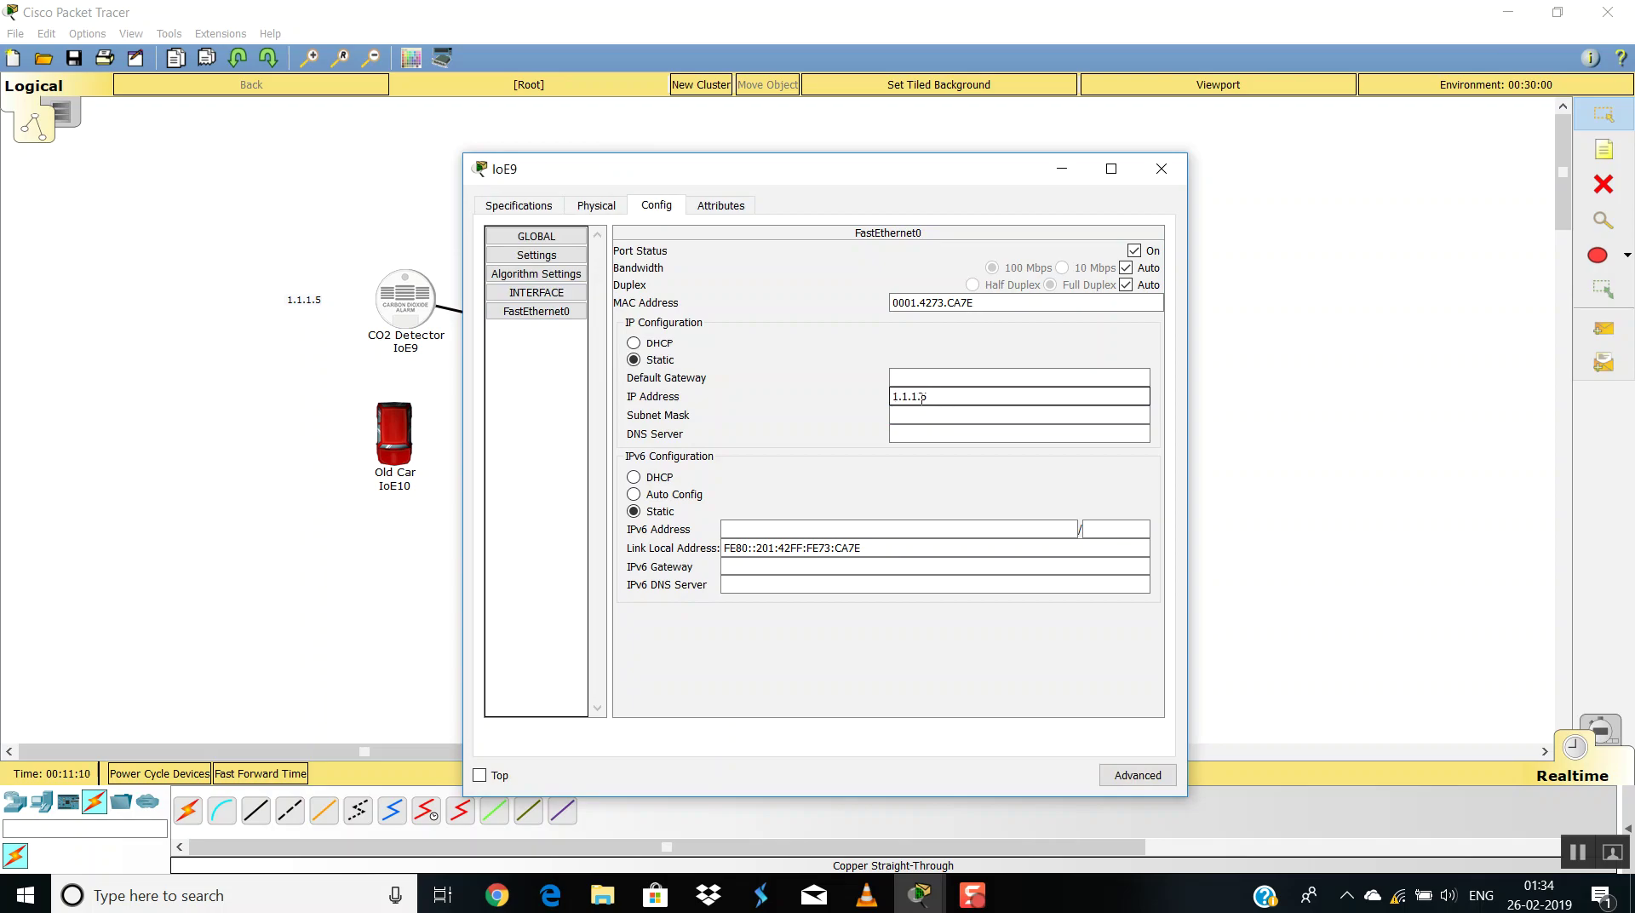
click(917, 415)
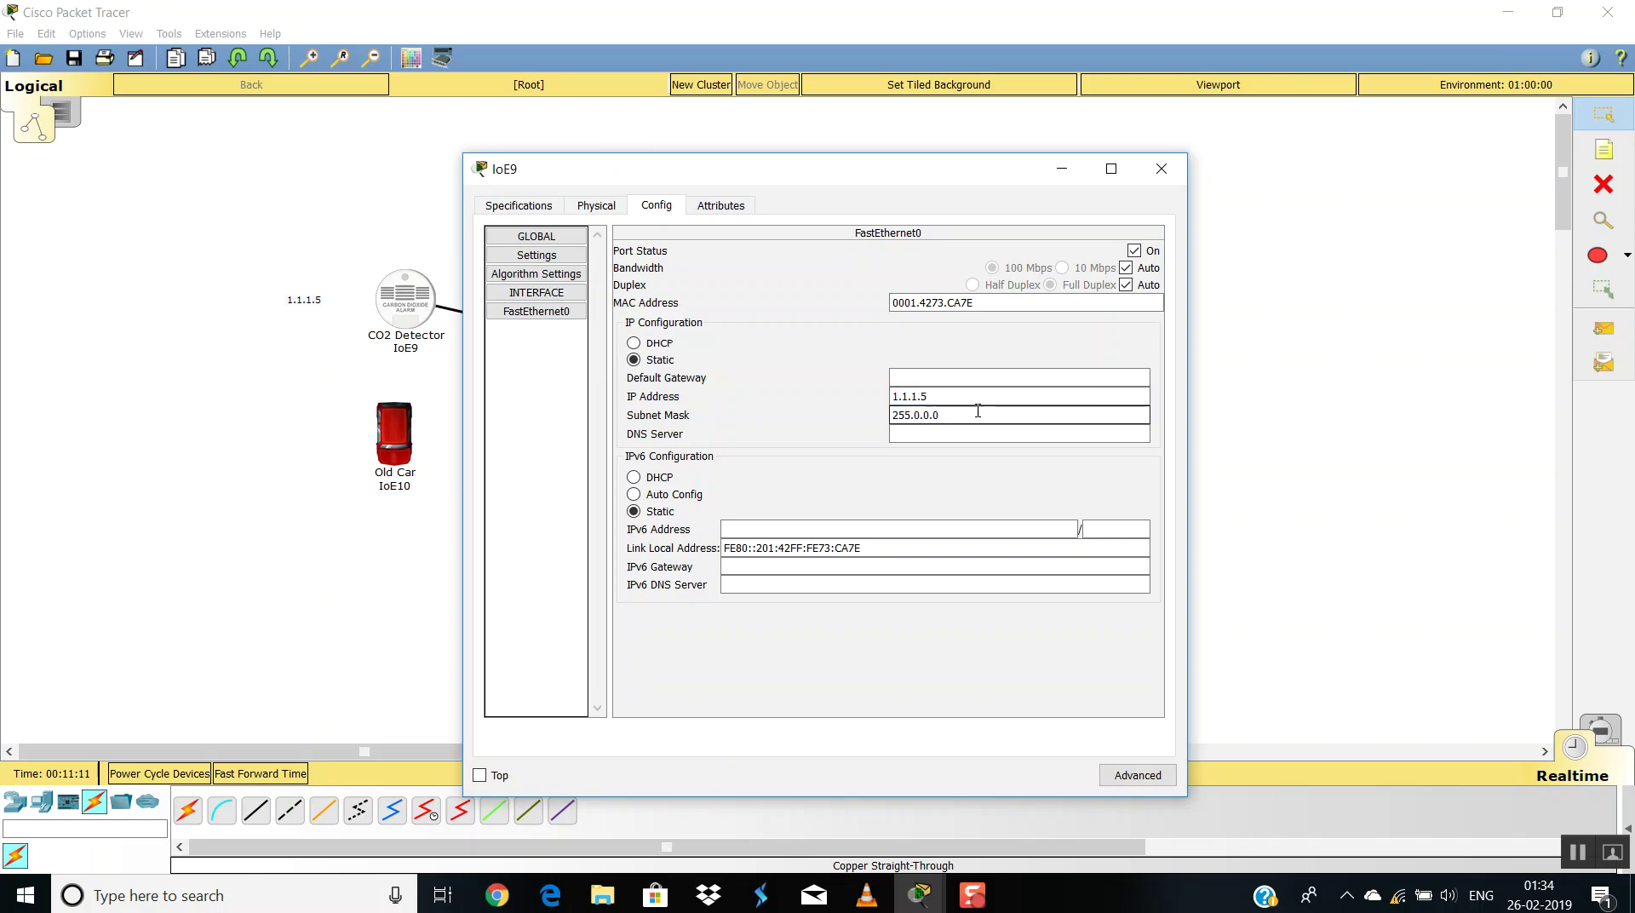
click(1161, 167)
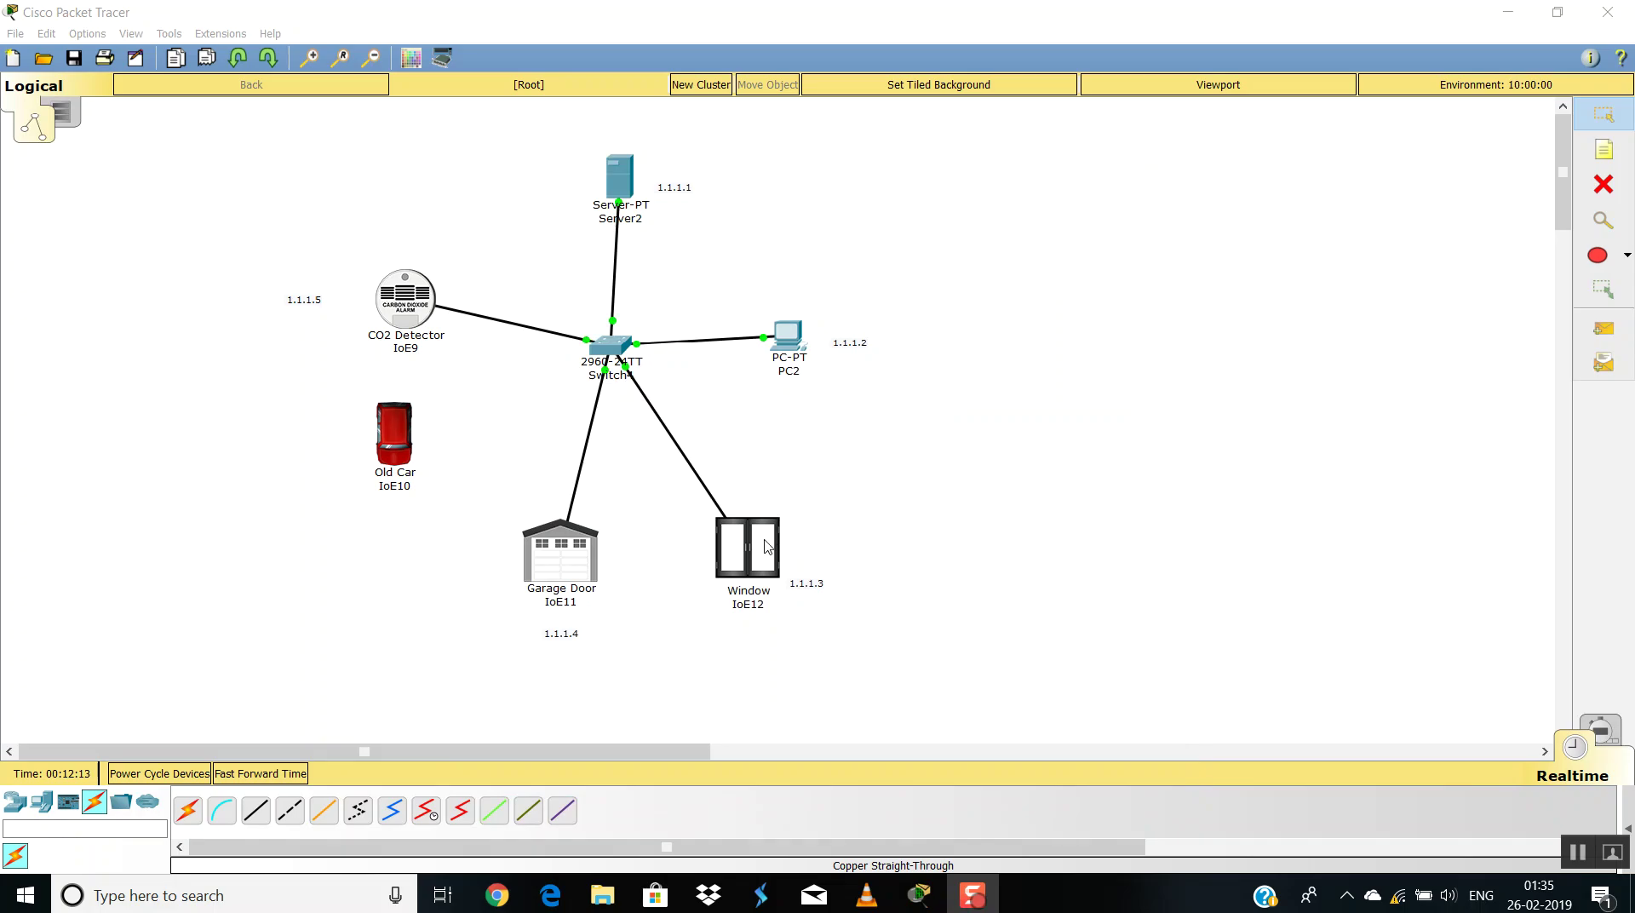
Step: Recheck the Garage Door's FastEthernet0 shows static 1.1.1.4 with mask 255.0.0.0
click(576, 551)
click(576, 552)
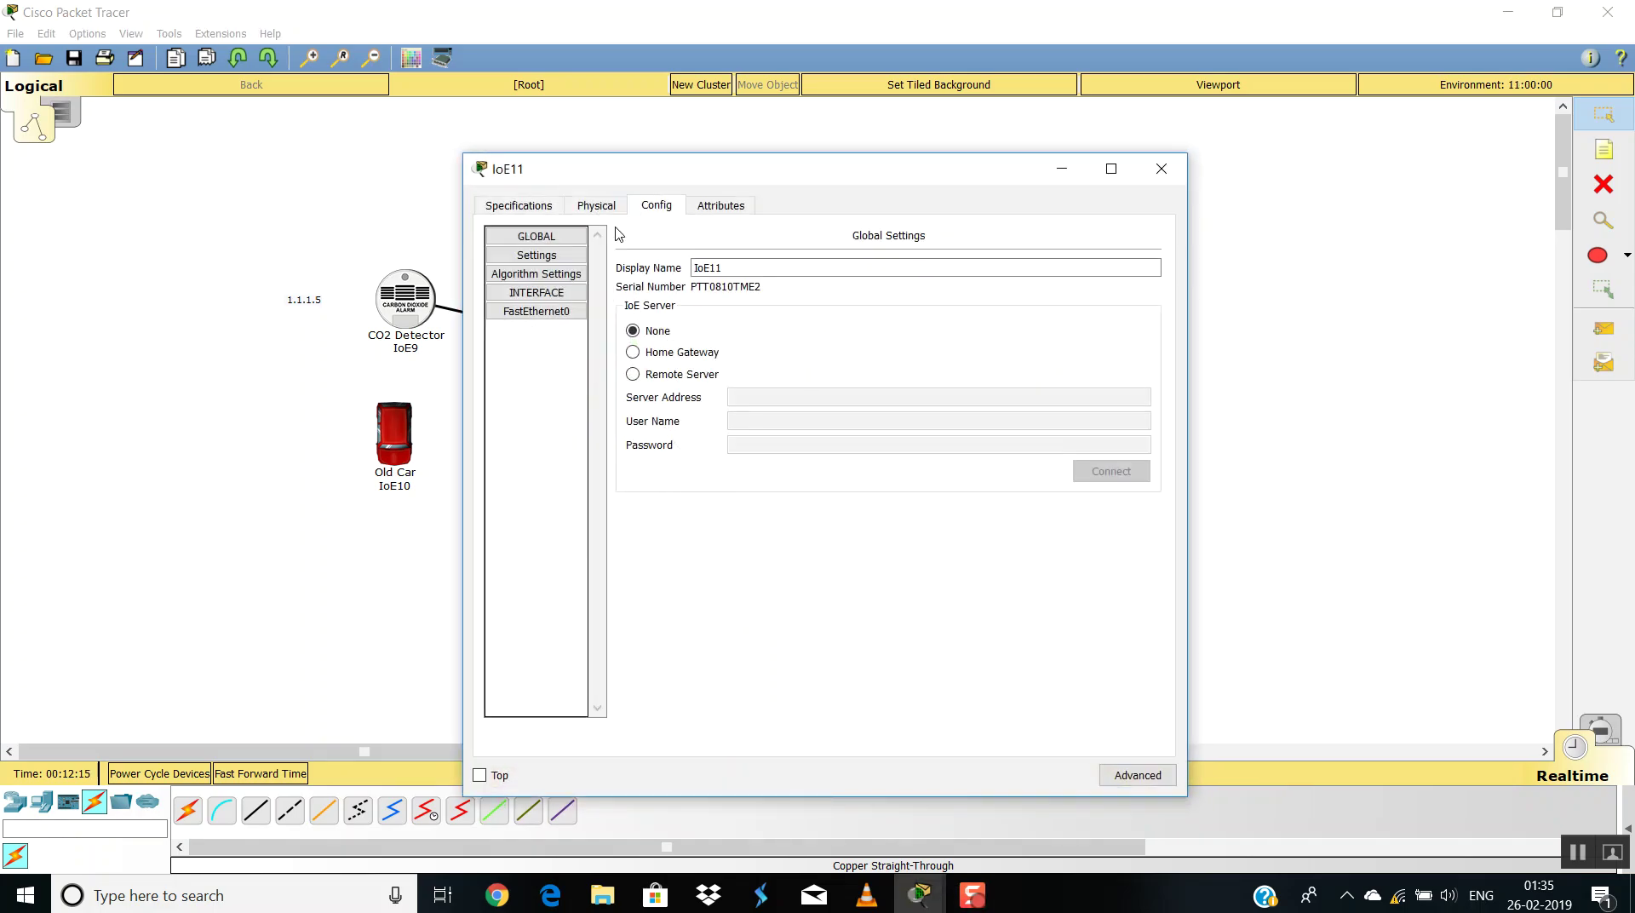
click(596, 206)
click(654, 206)
click(536, 311)
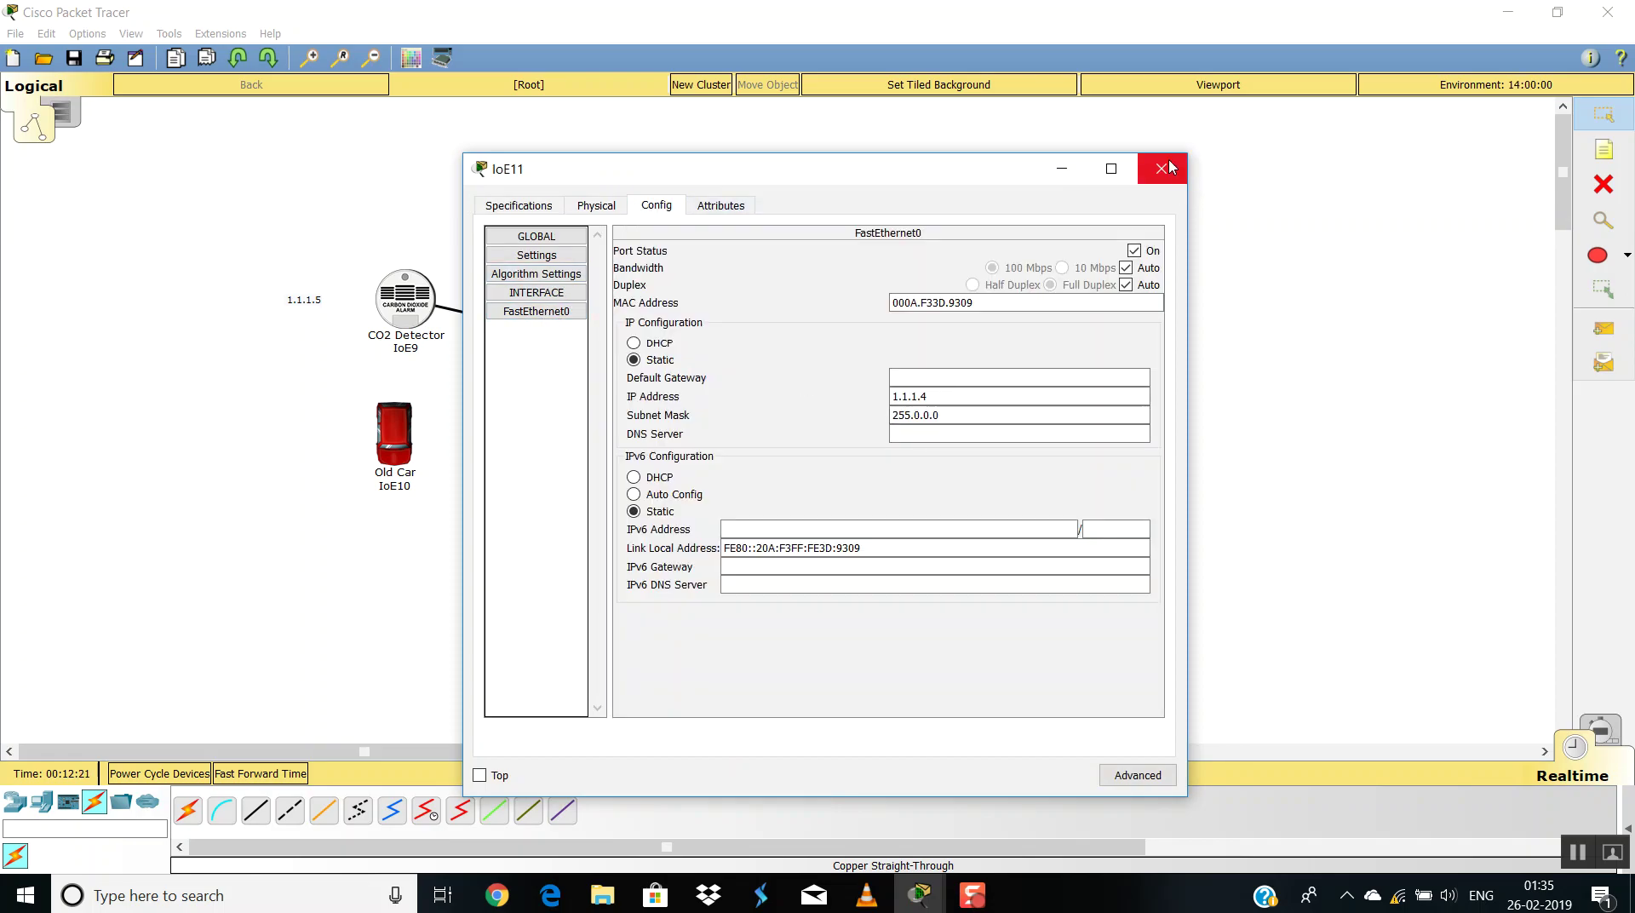
click(1161, 169)
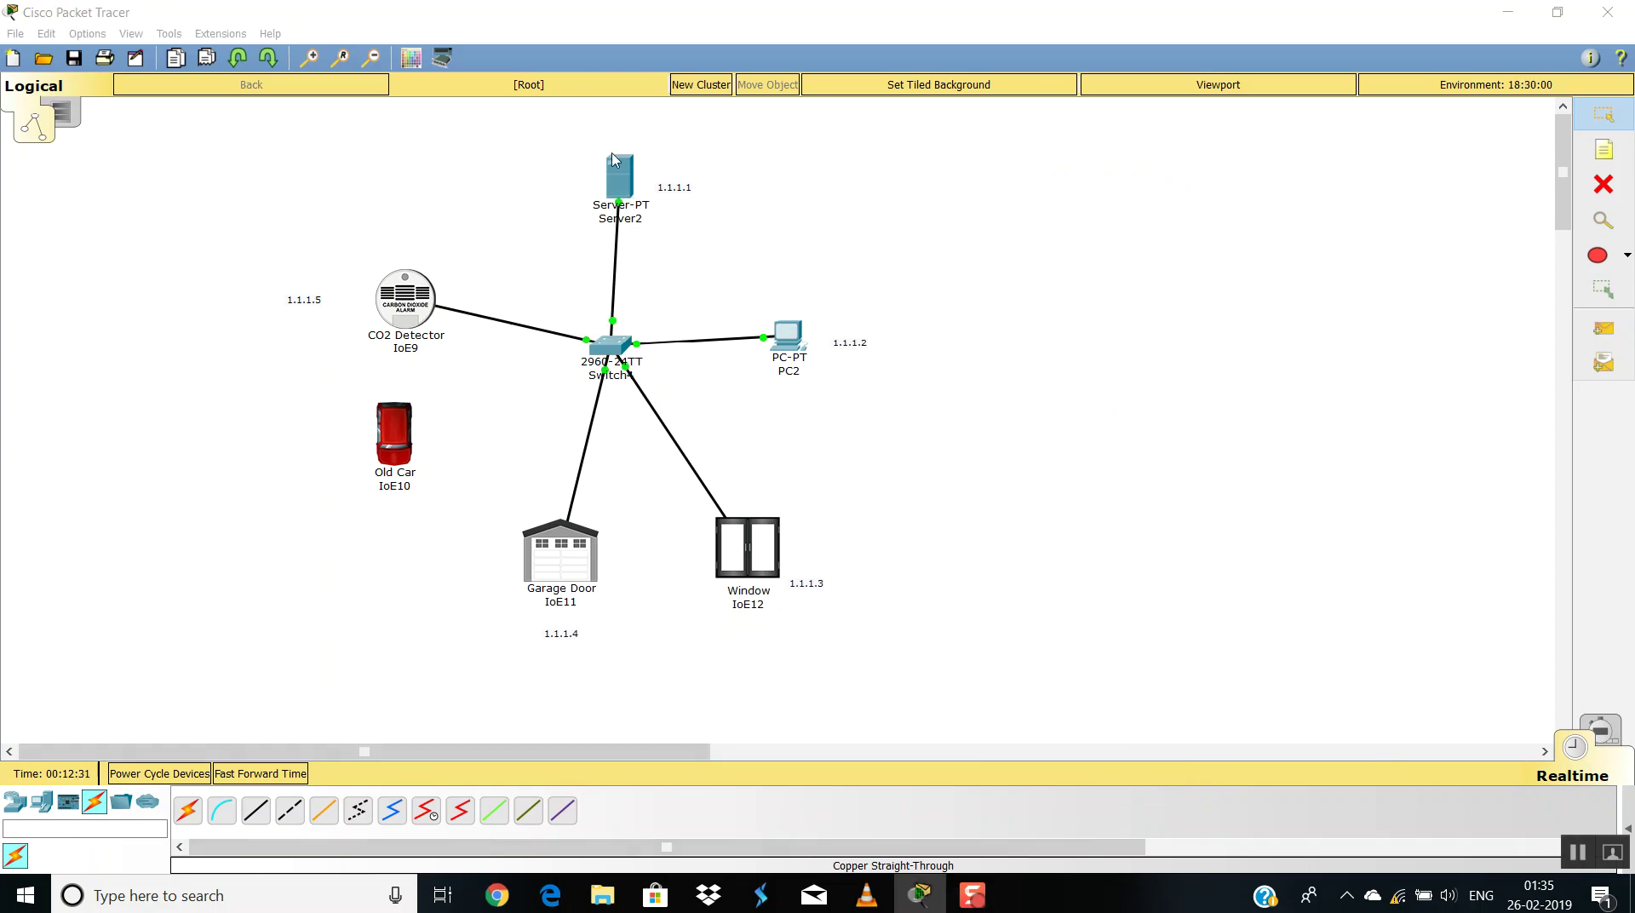
click(616, 170)
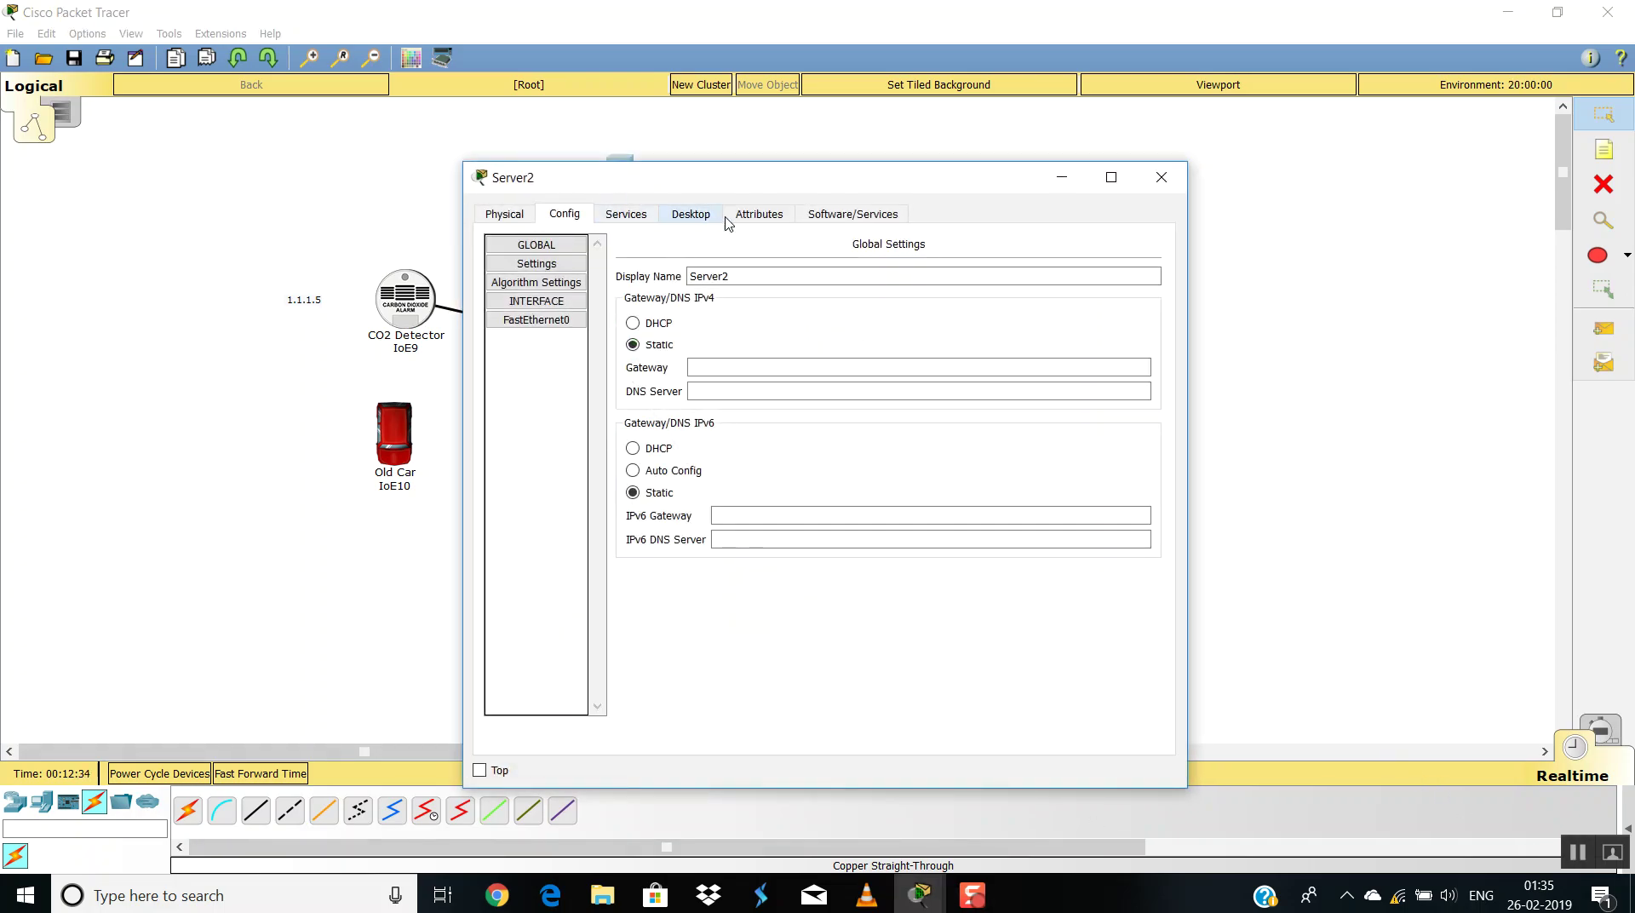
click(694, 216)
click(1095, 306)
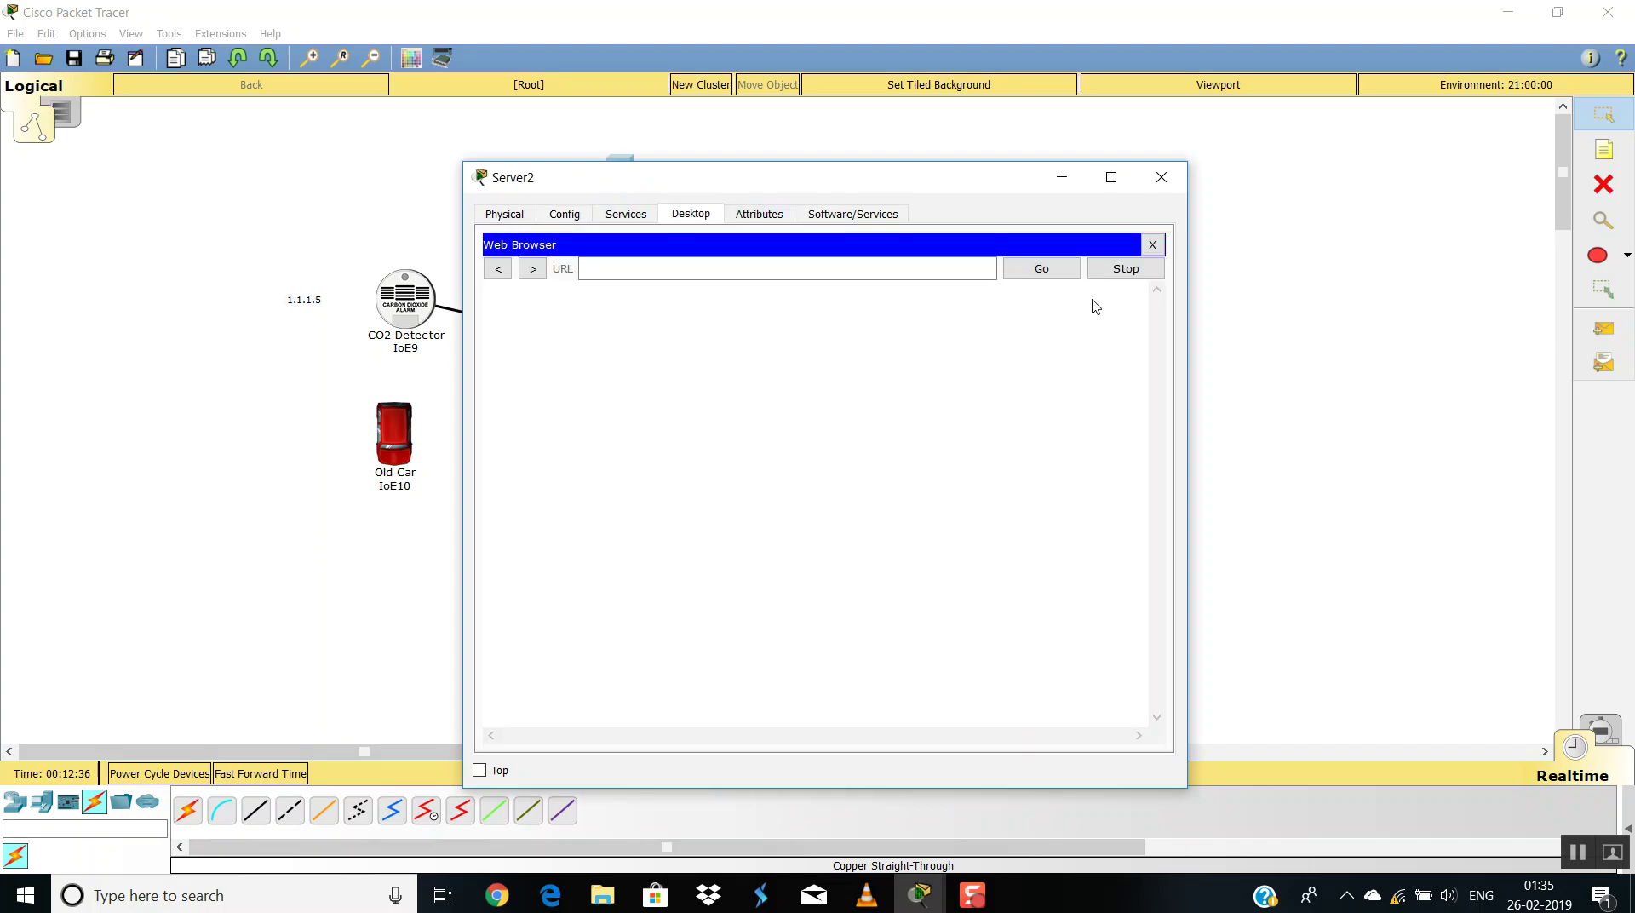
click(719, 261)
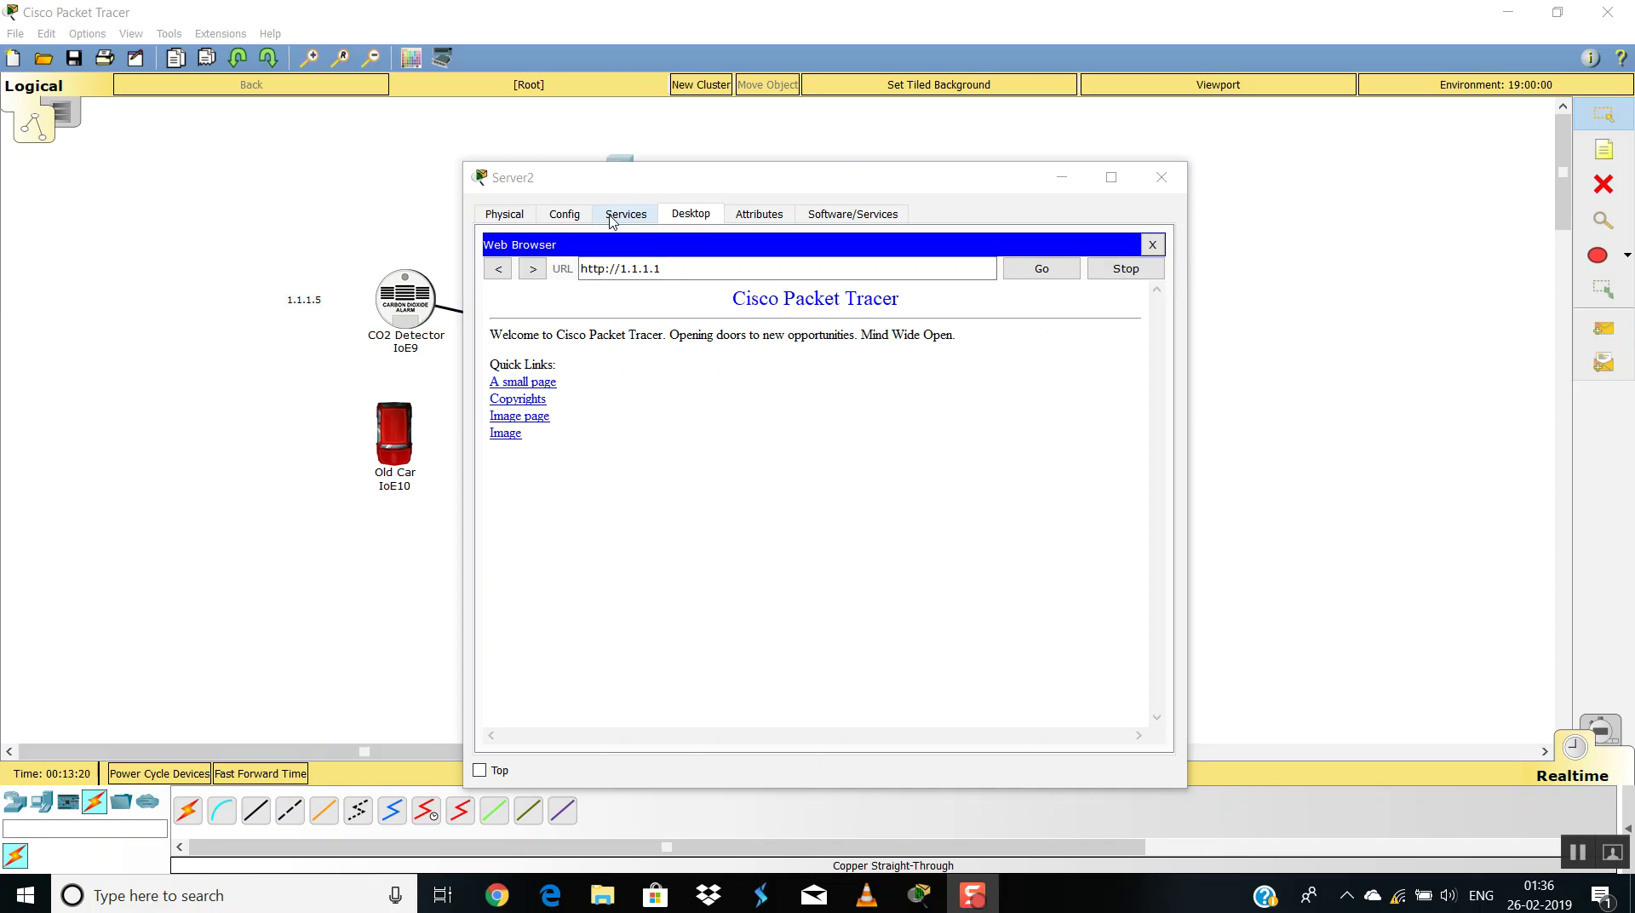
Step: Turn on the IoE registration service in Server2's Services settings
click(1142, 182)
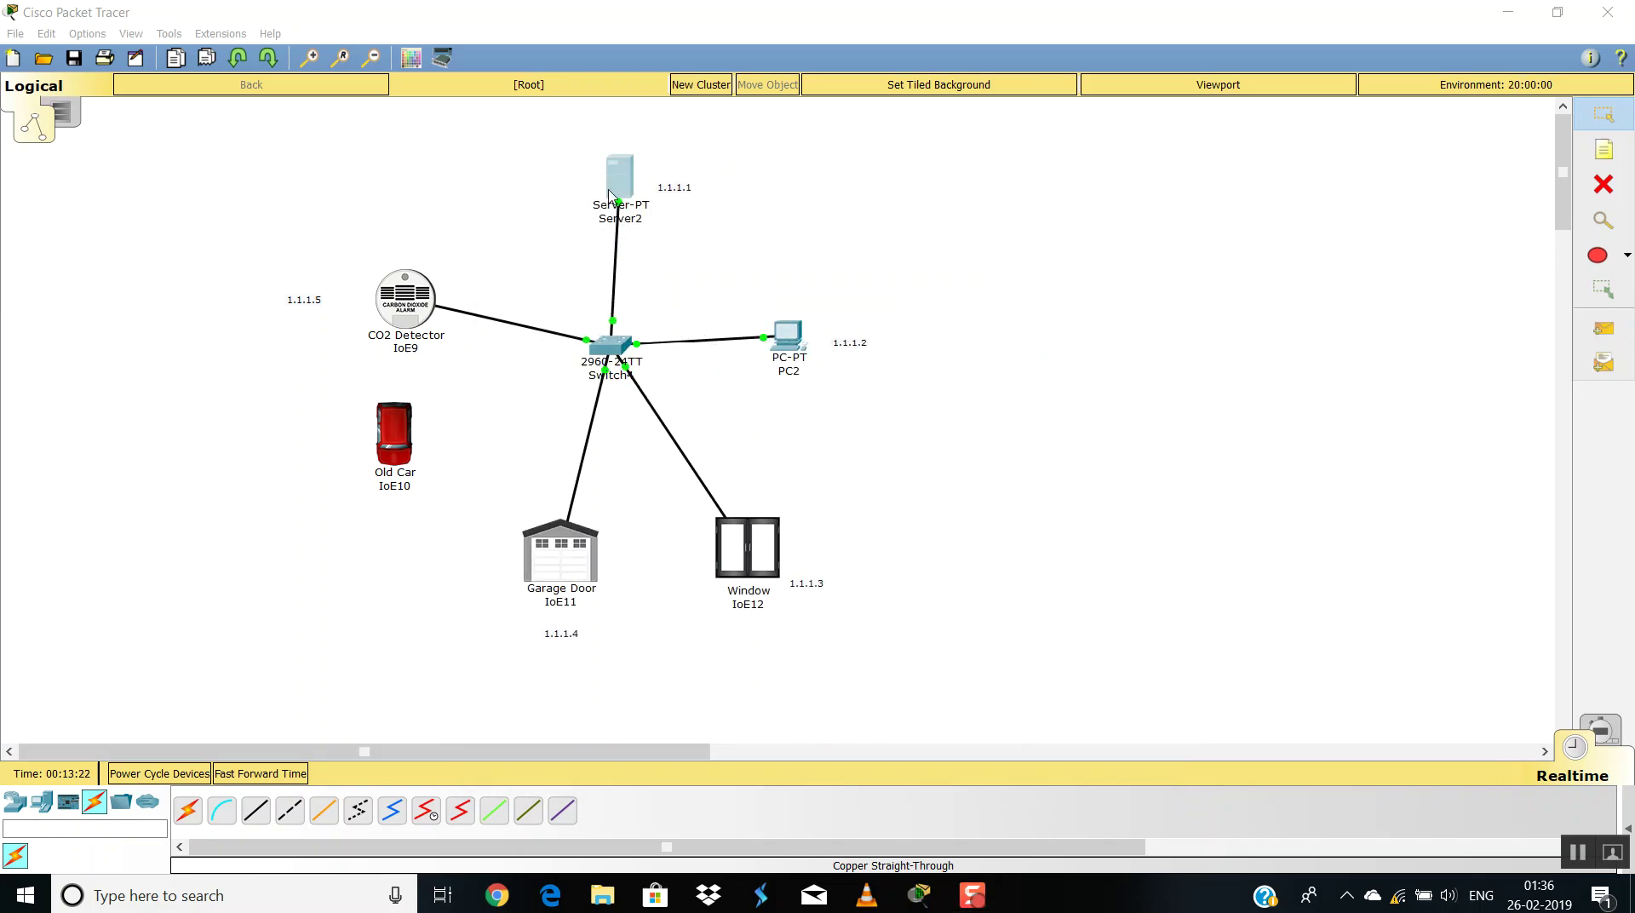
click(611, 192)
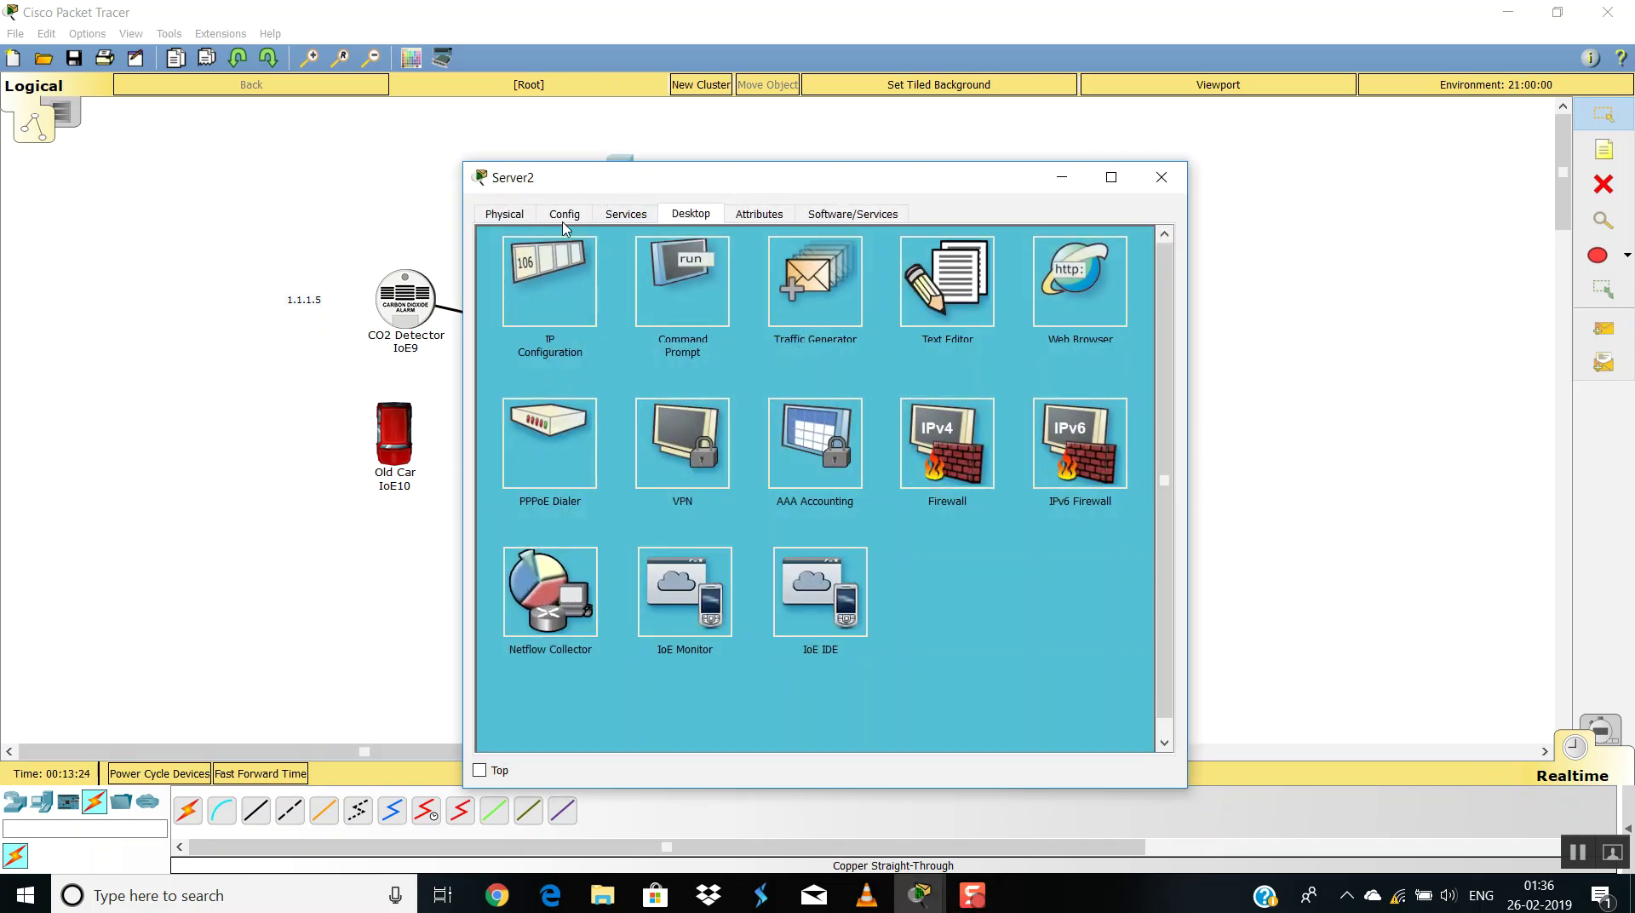
click(565, 214)
click(505, 213)
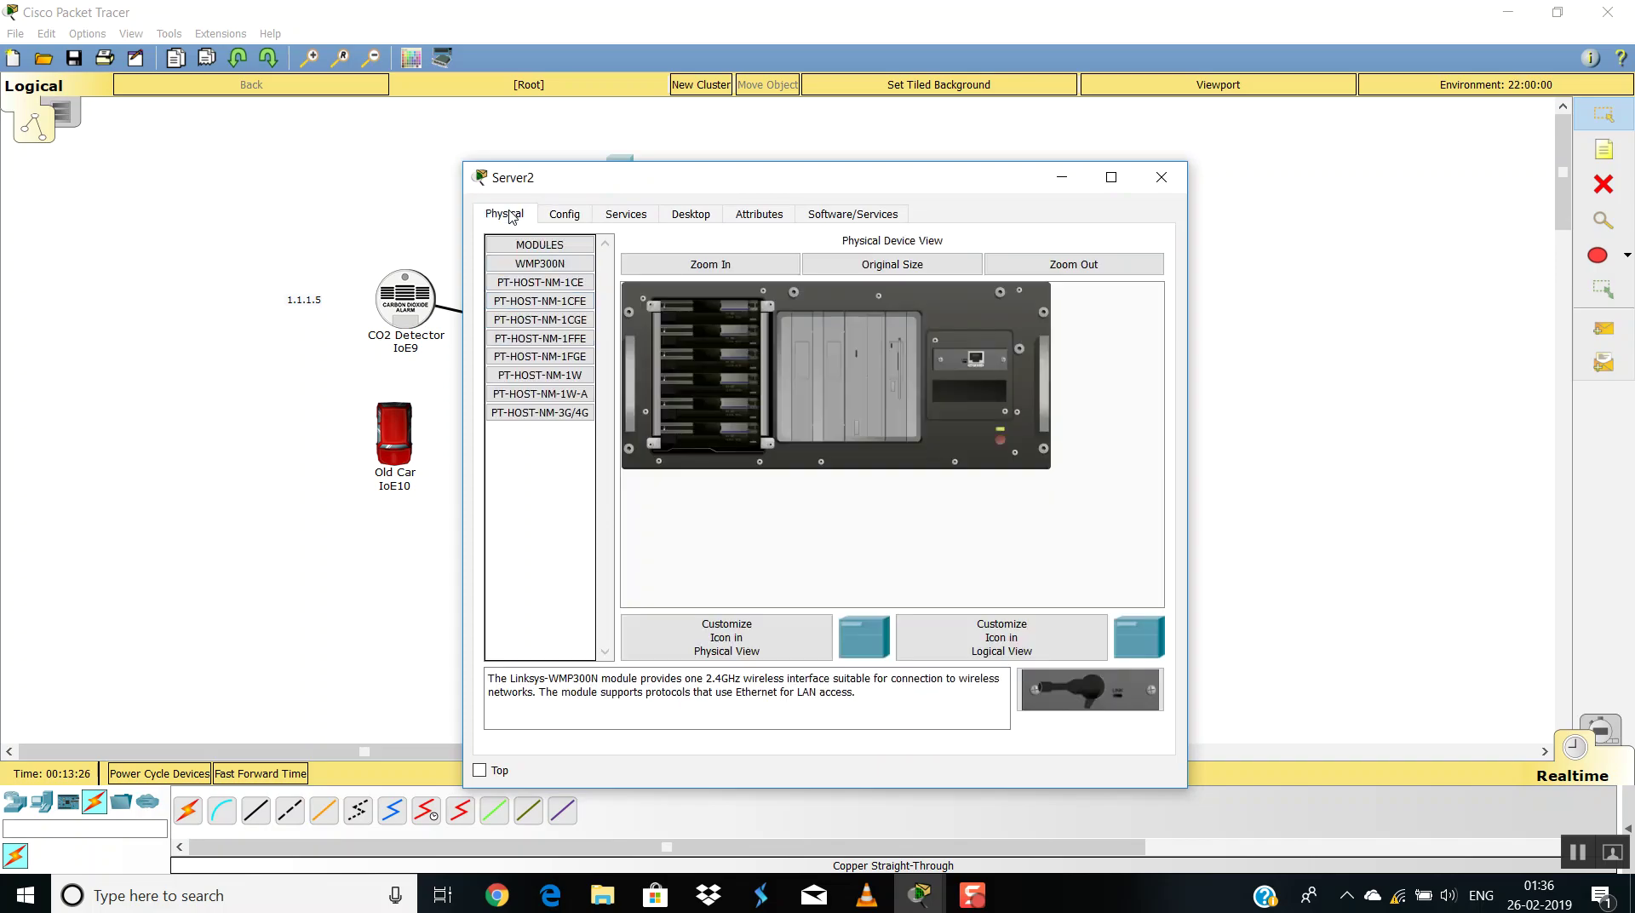
click(626, 213)
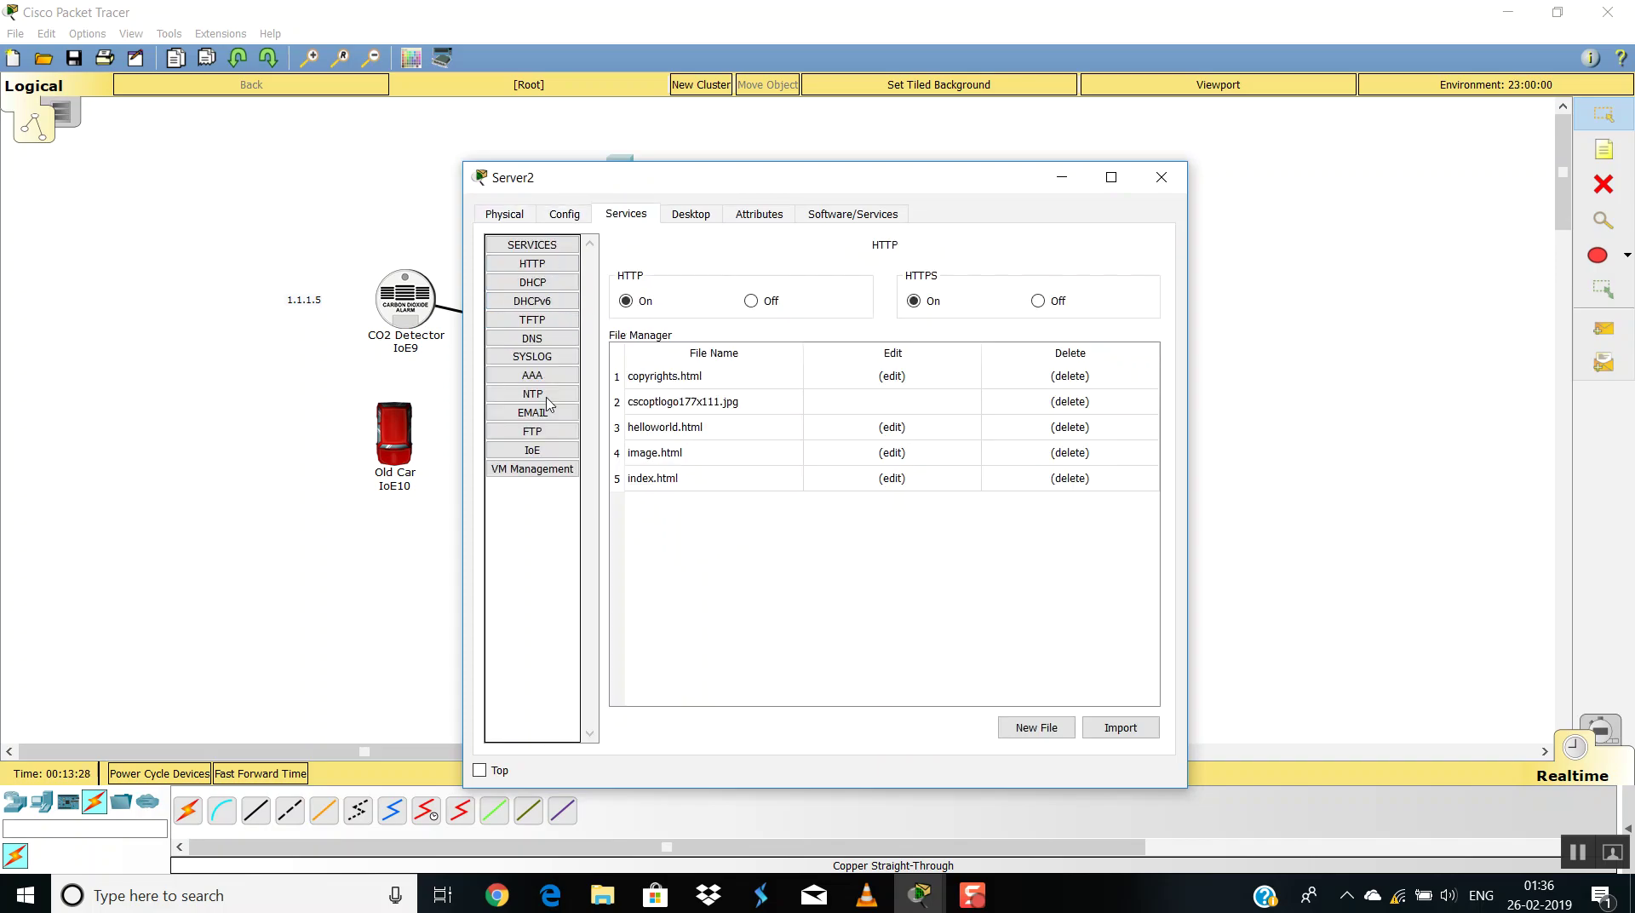
click(545, 450)
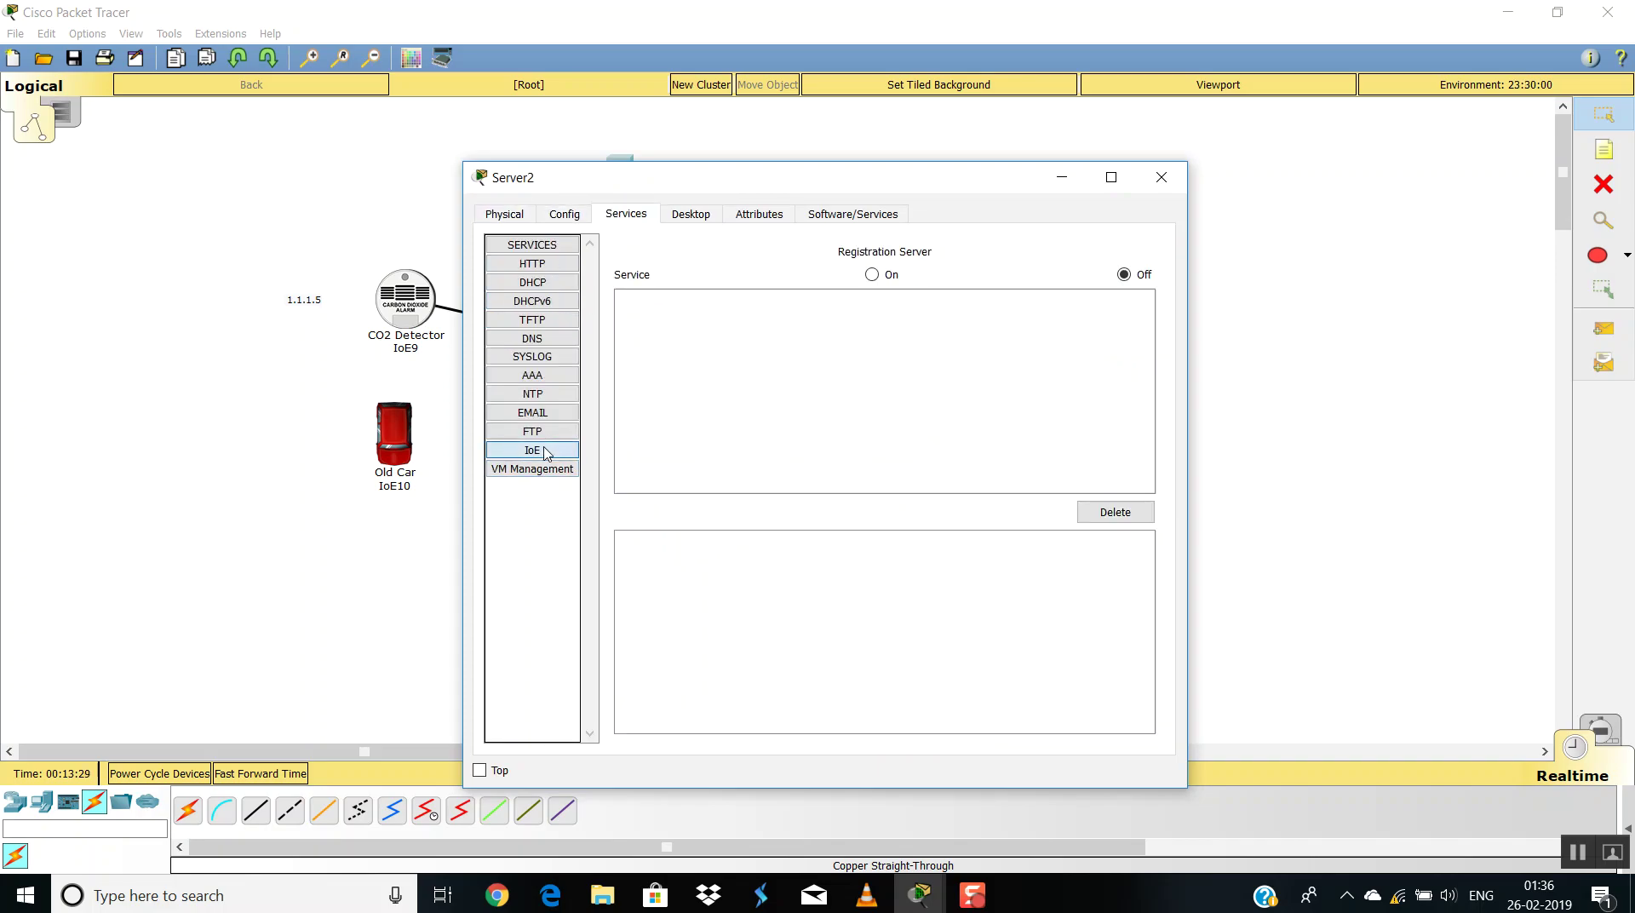
click(872, 275)
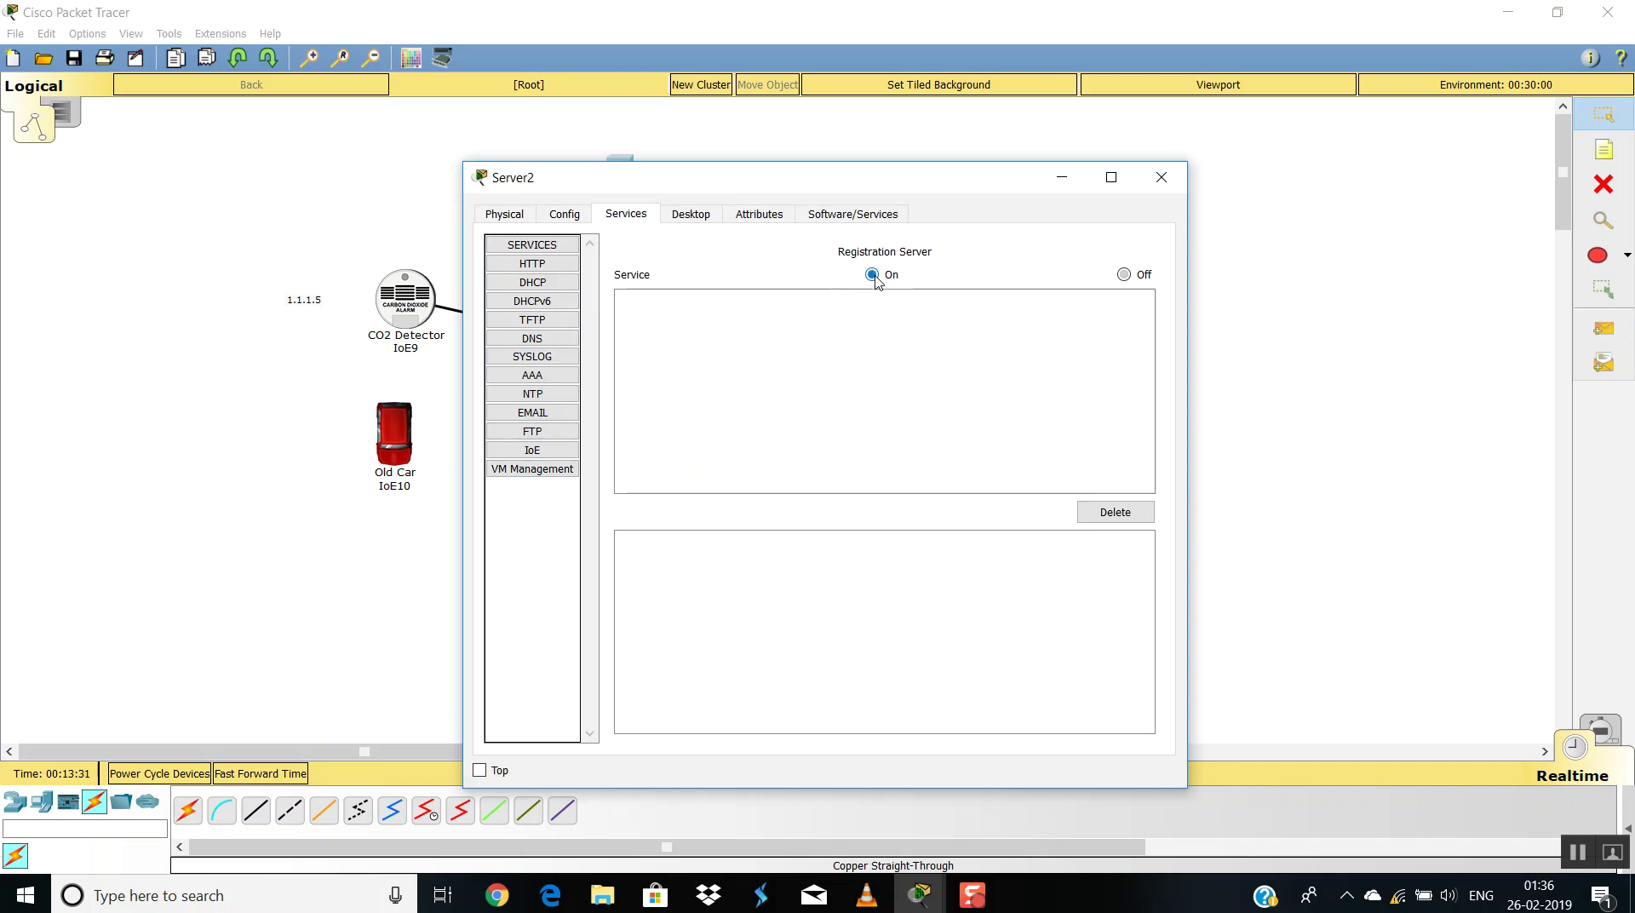
click(686, 214)
click(1080, 299)
click(811, 266)
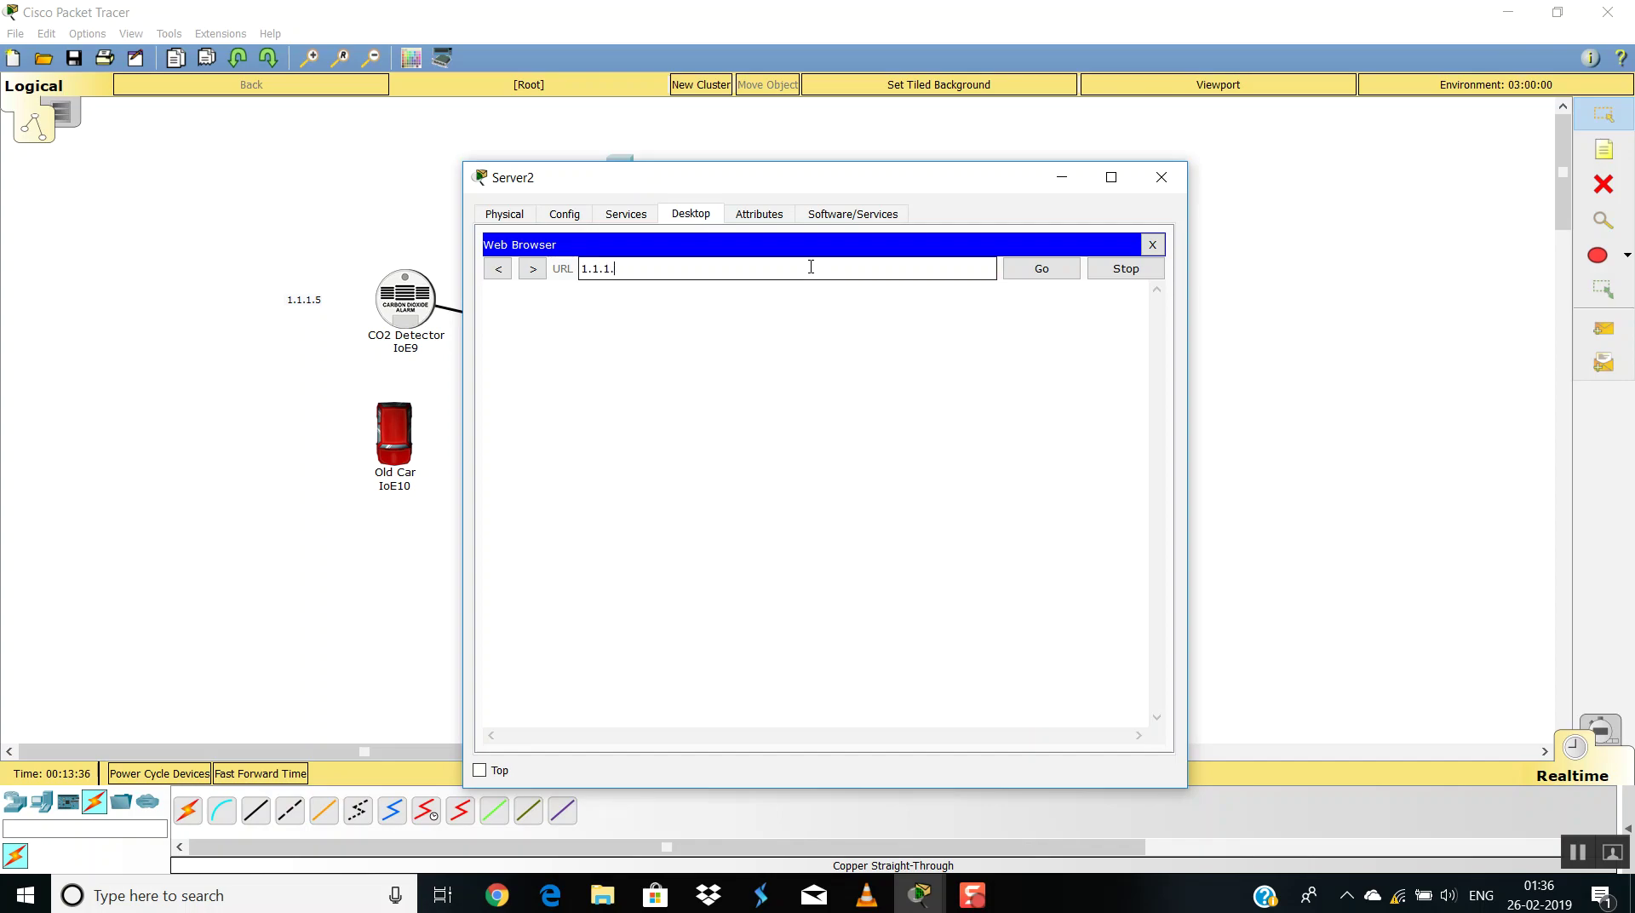
click(1069, 263)
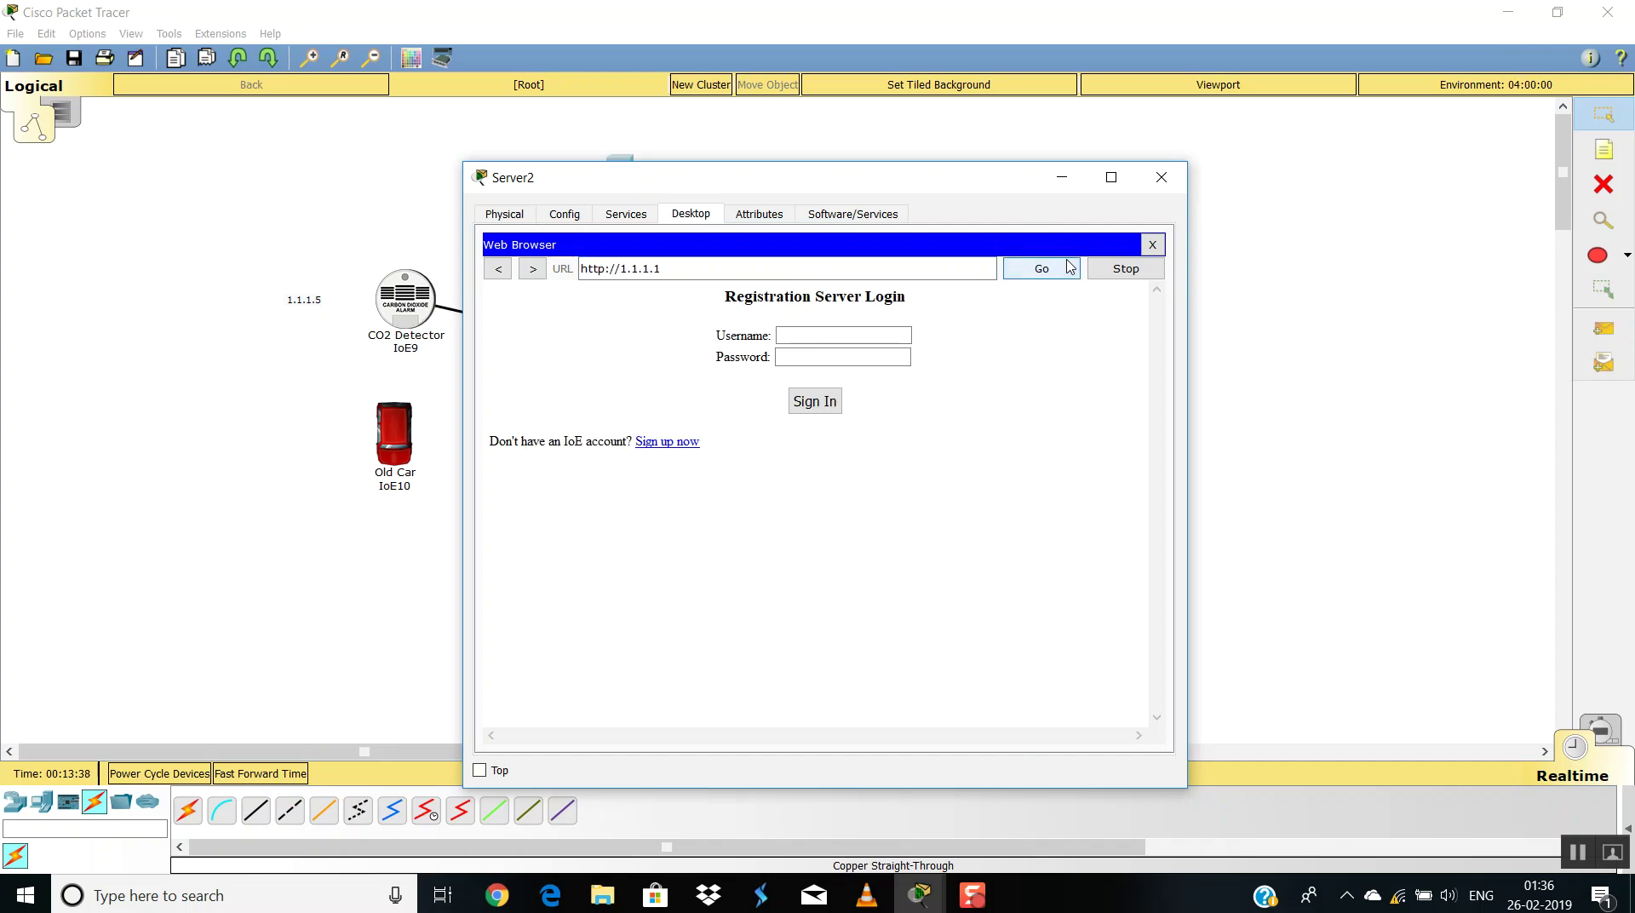
click(671, 443)
click(818, 336)
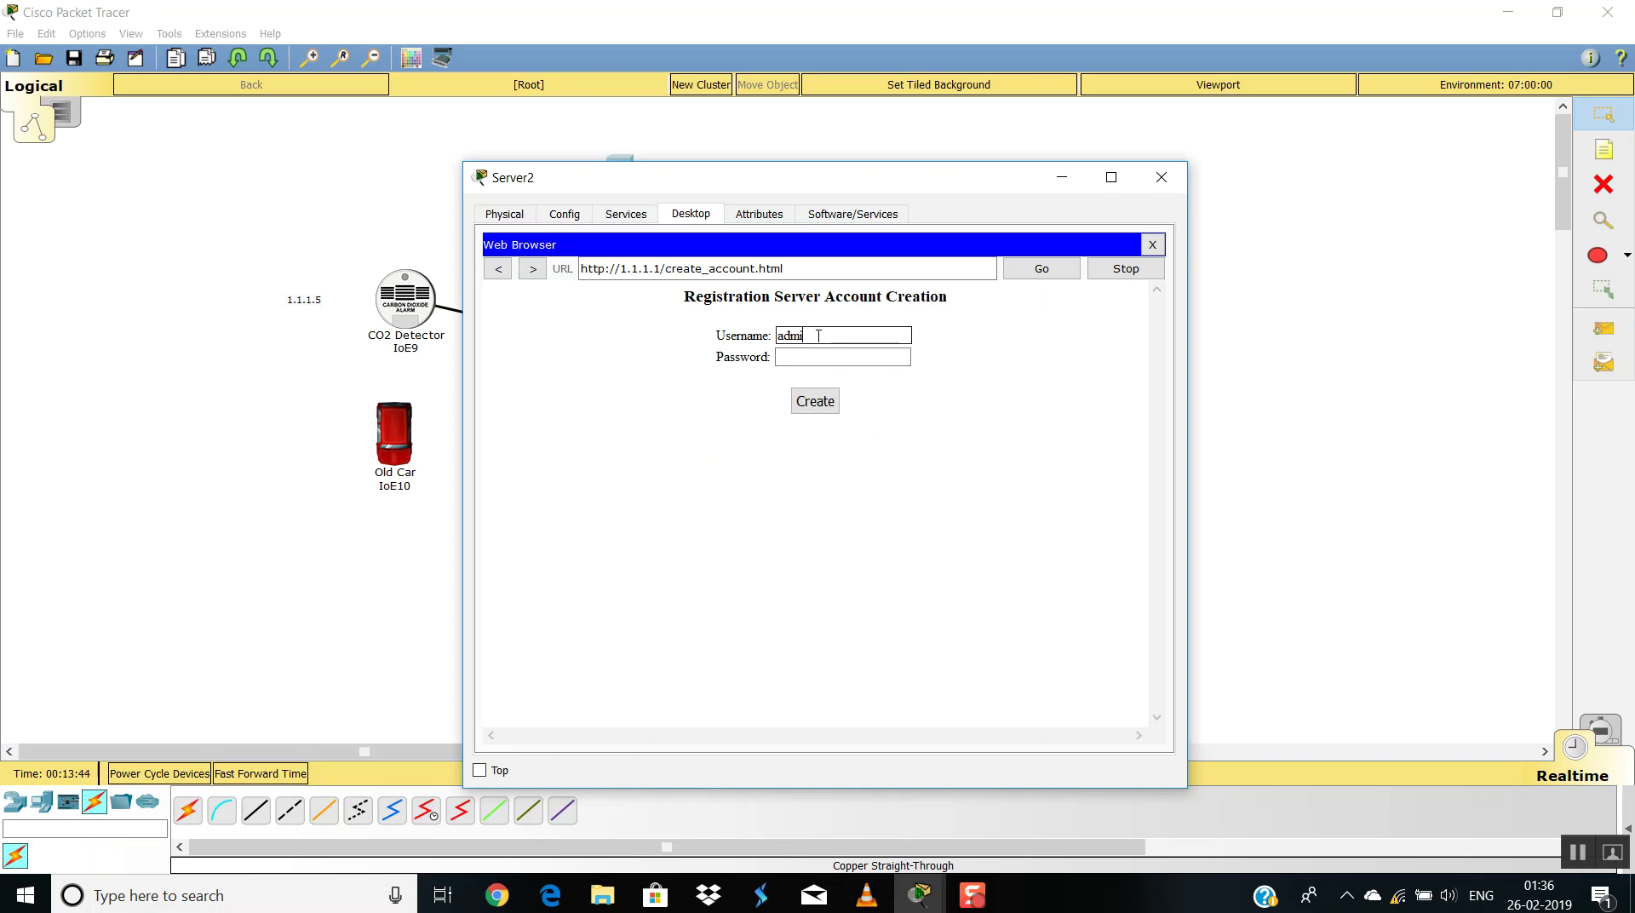
click(906, 356)
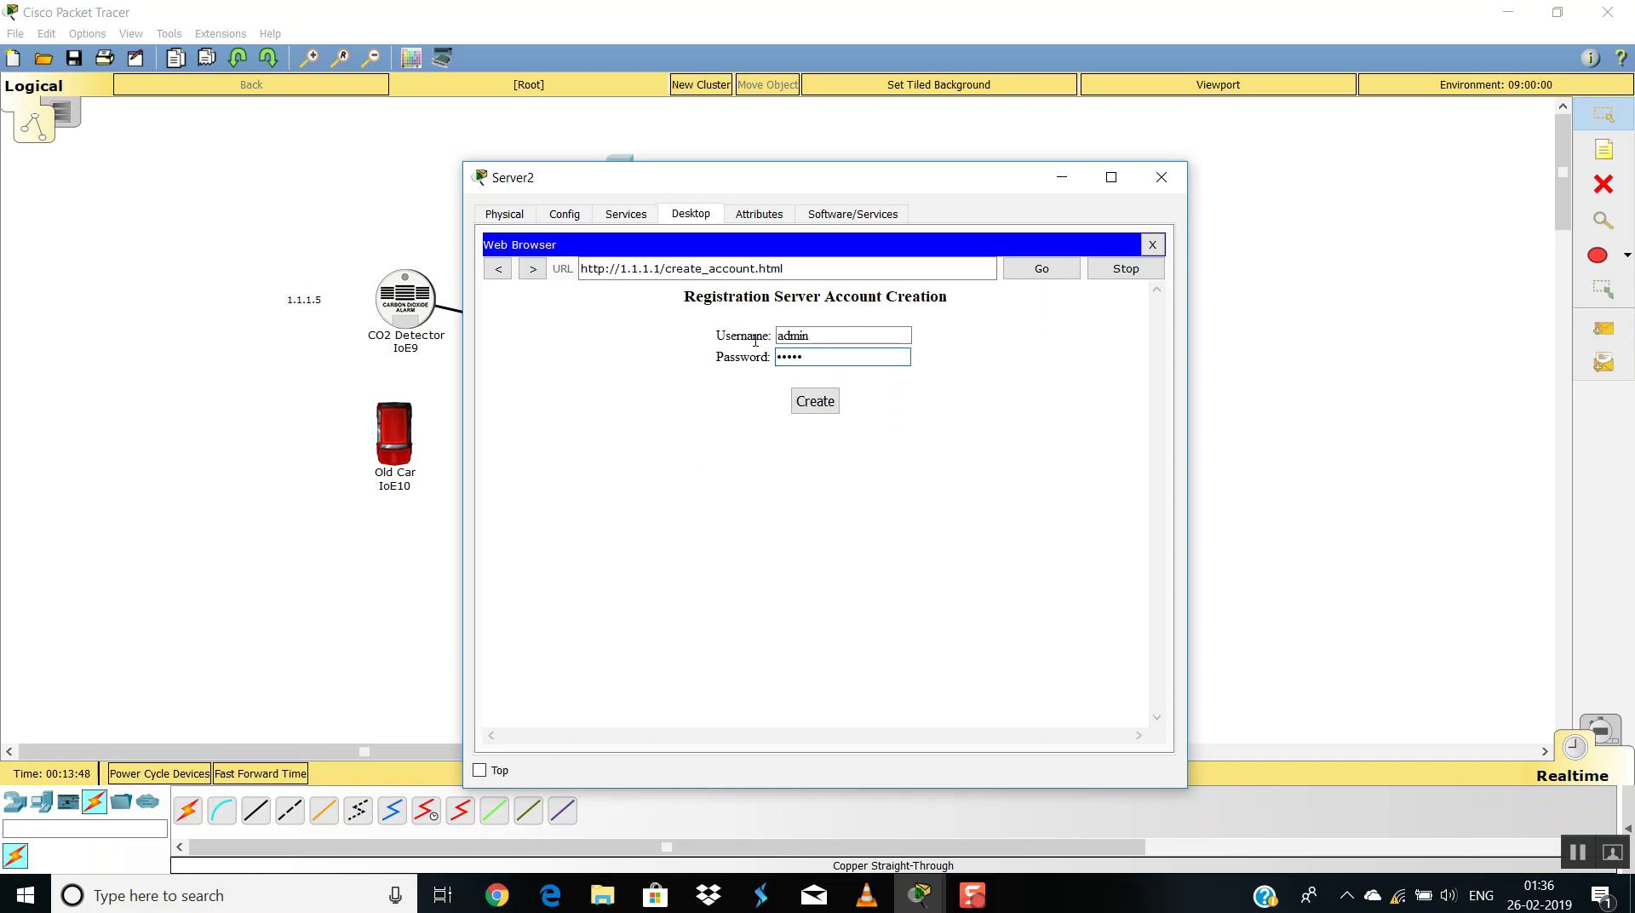
click(815, 398)
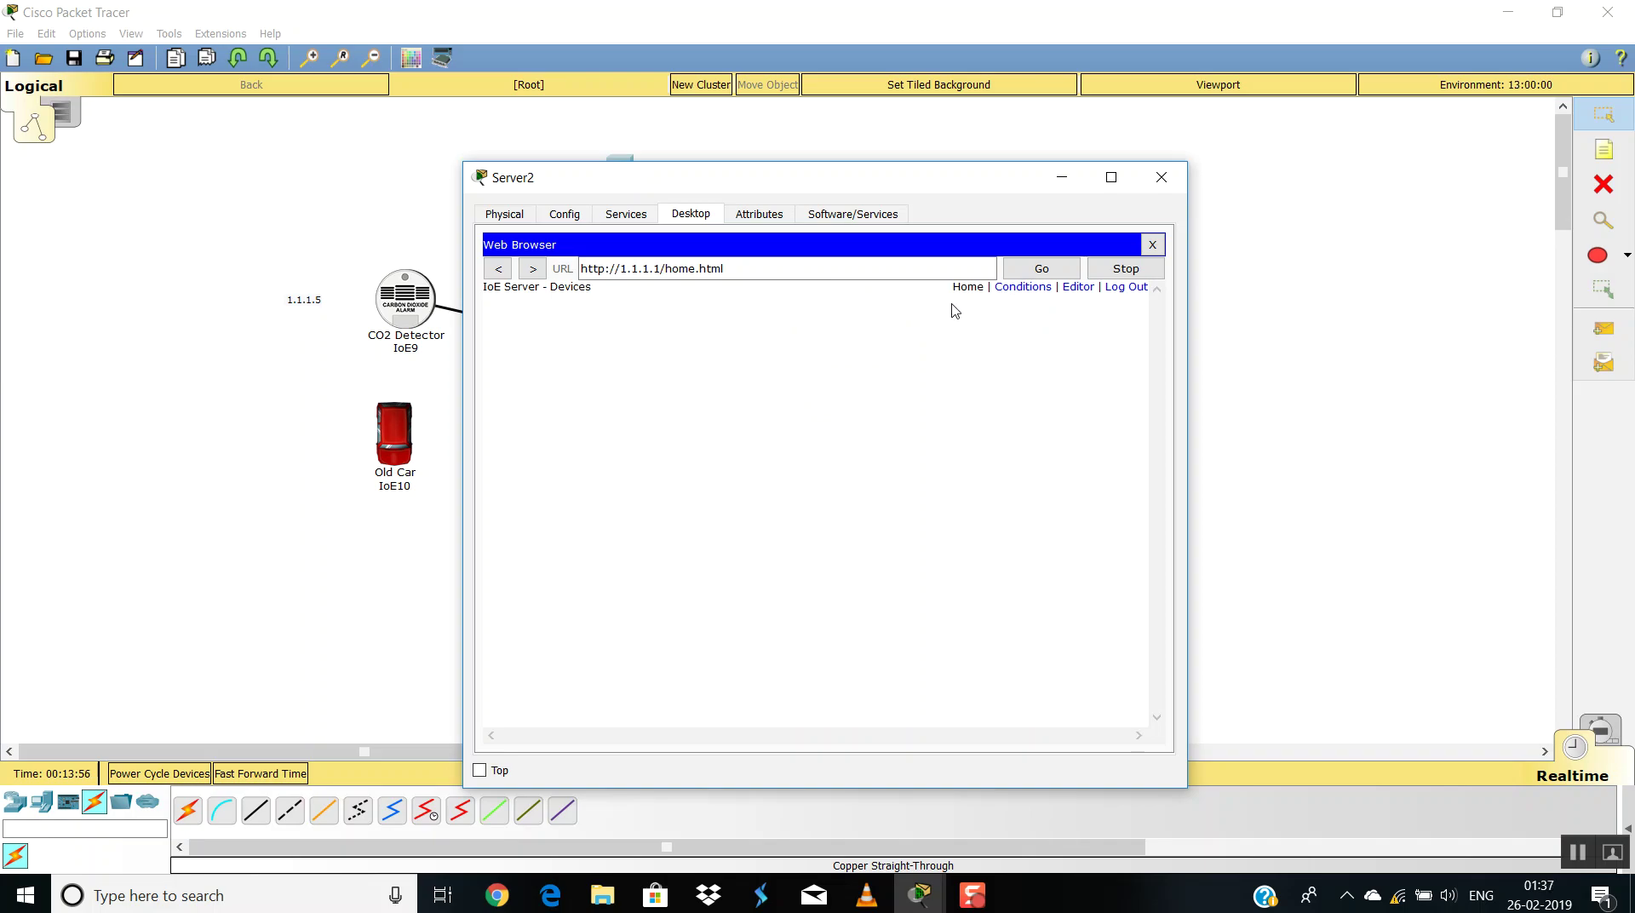
click(1168, 186)
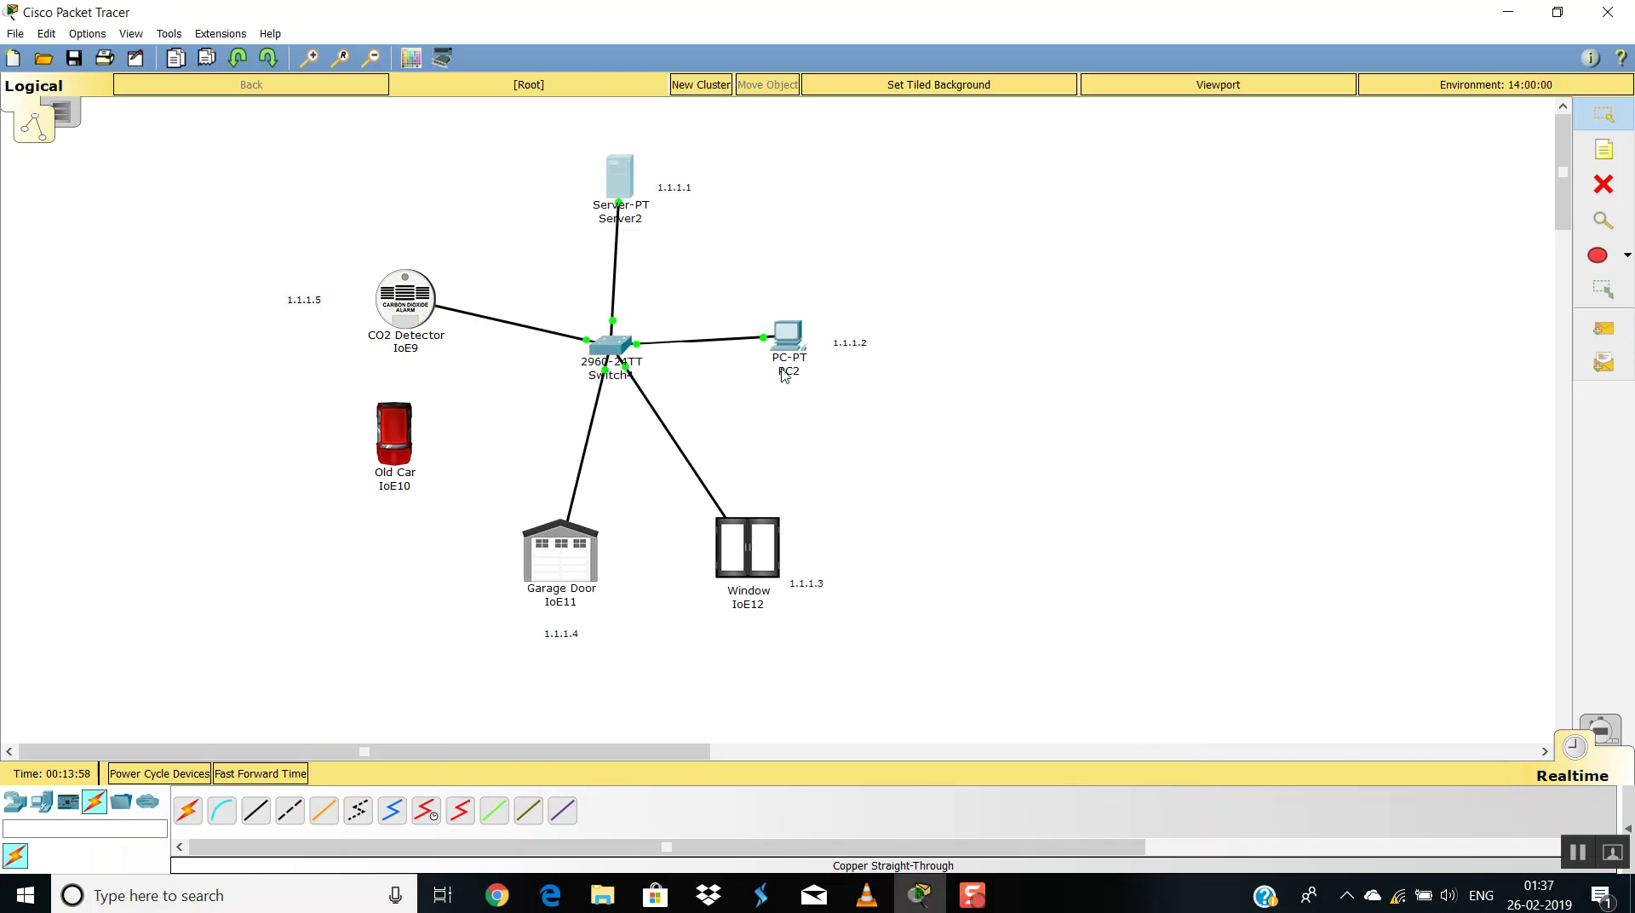
click(800, 336)
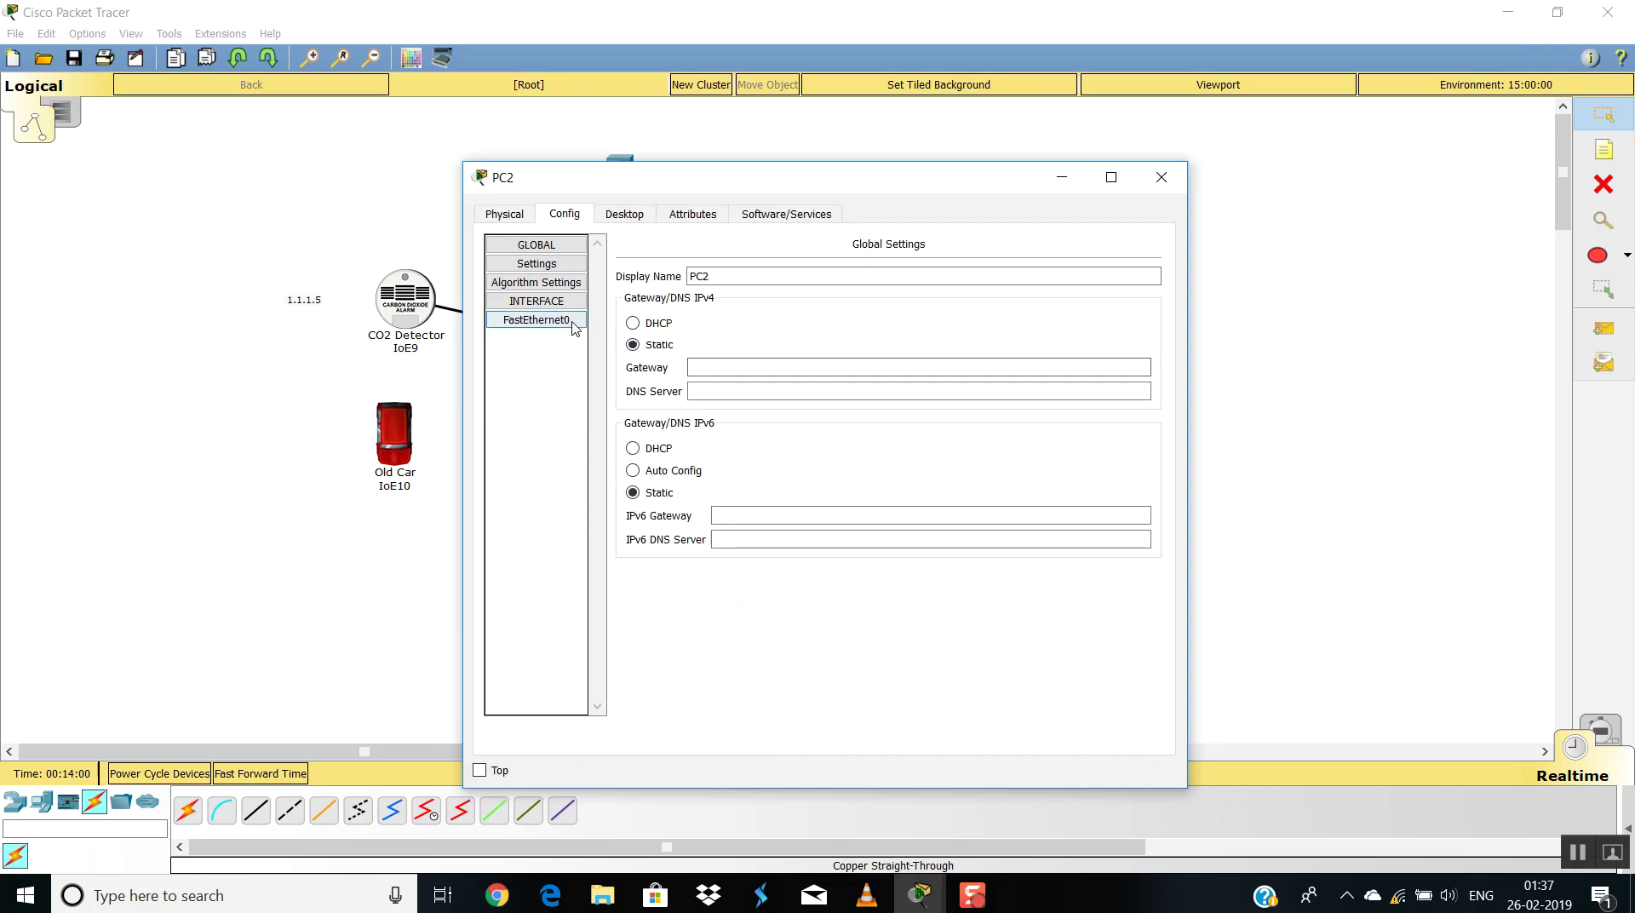
click(626, 211)
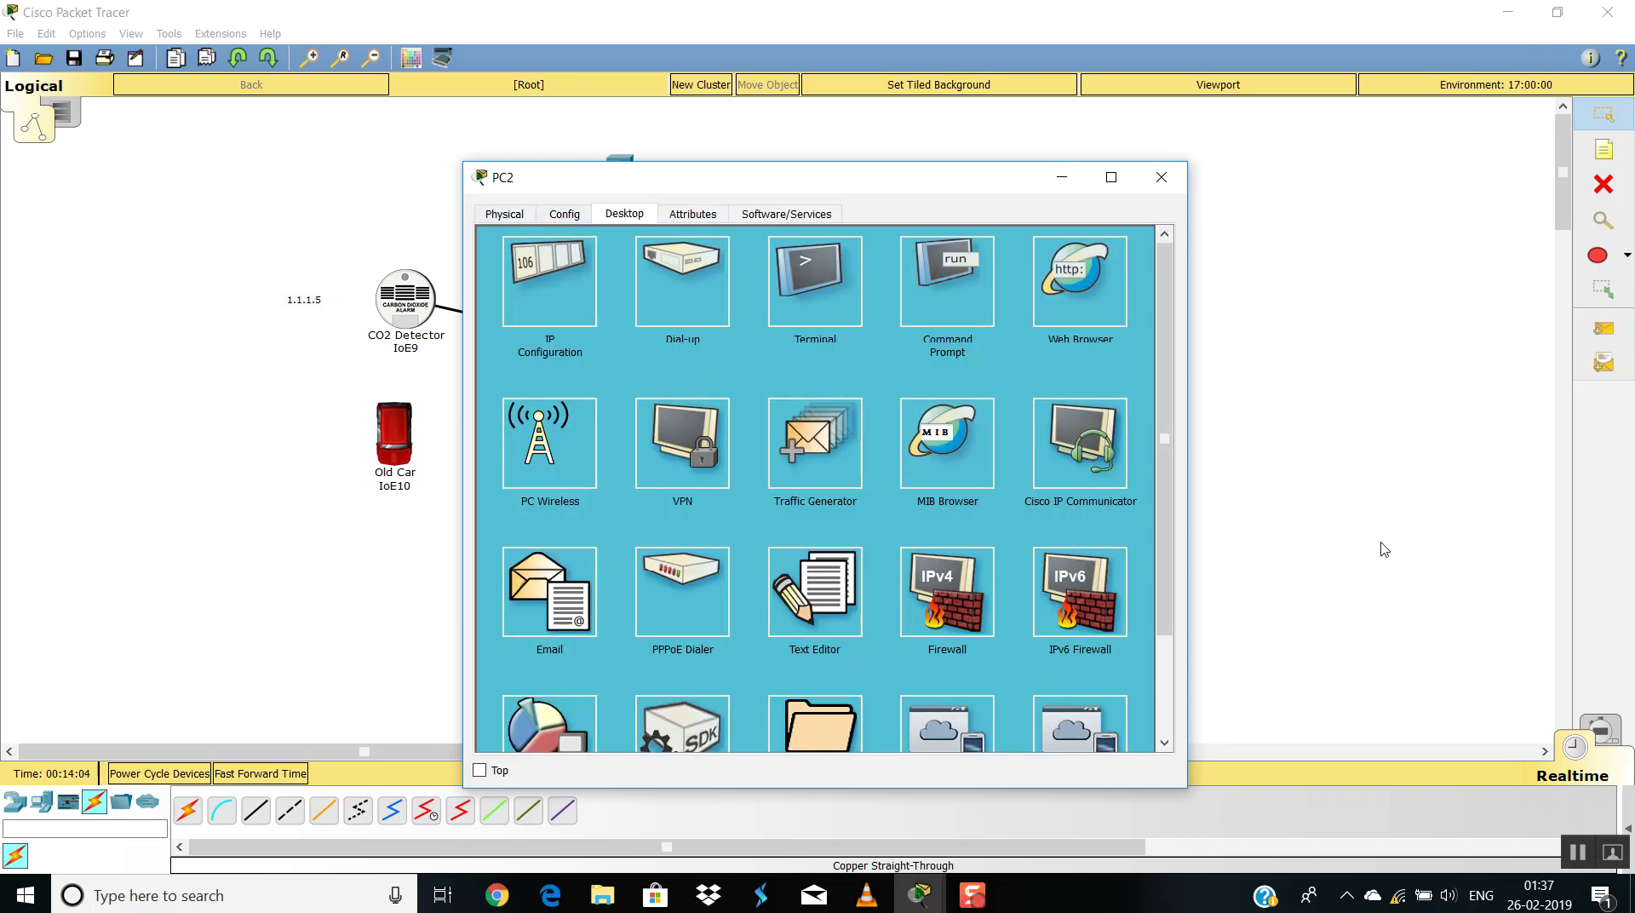
click(1158, 828)
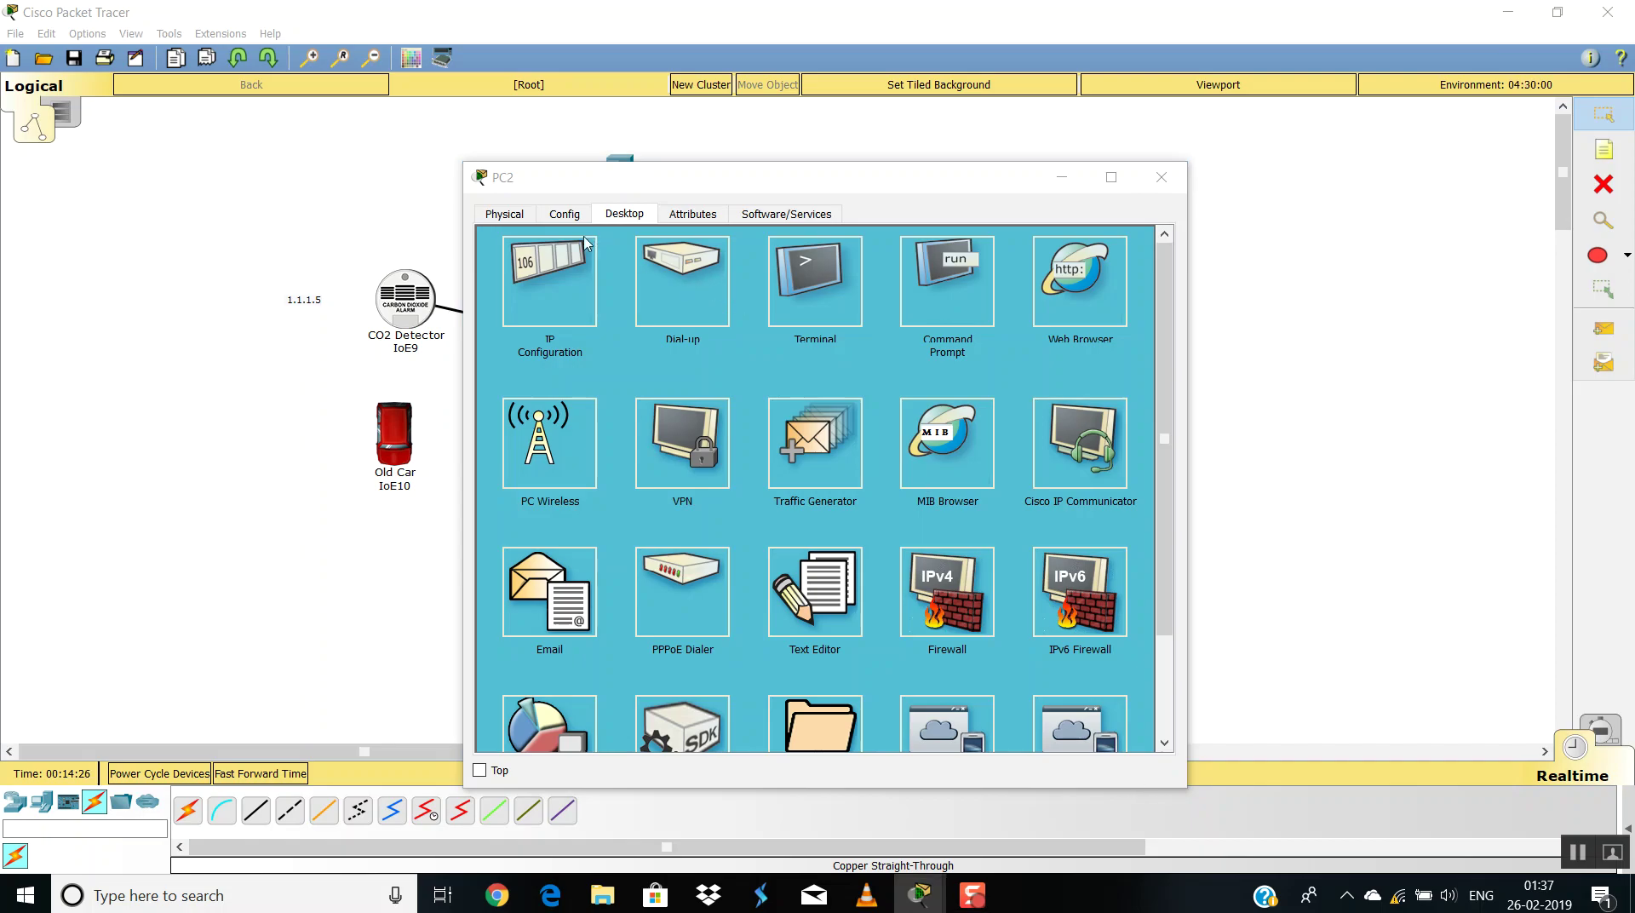
click(568, 214)
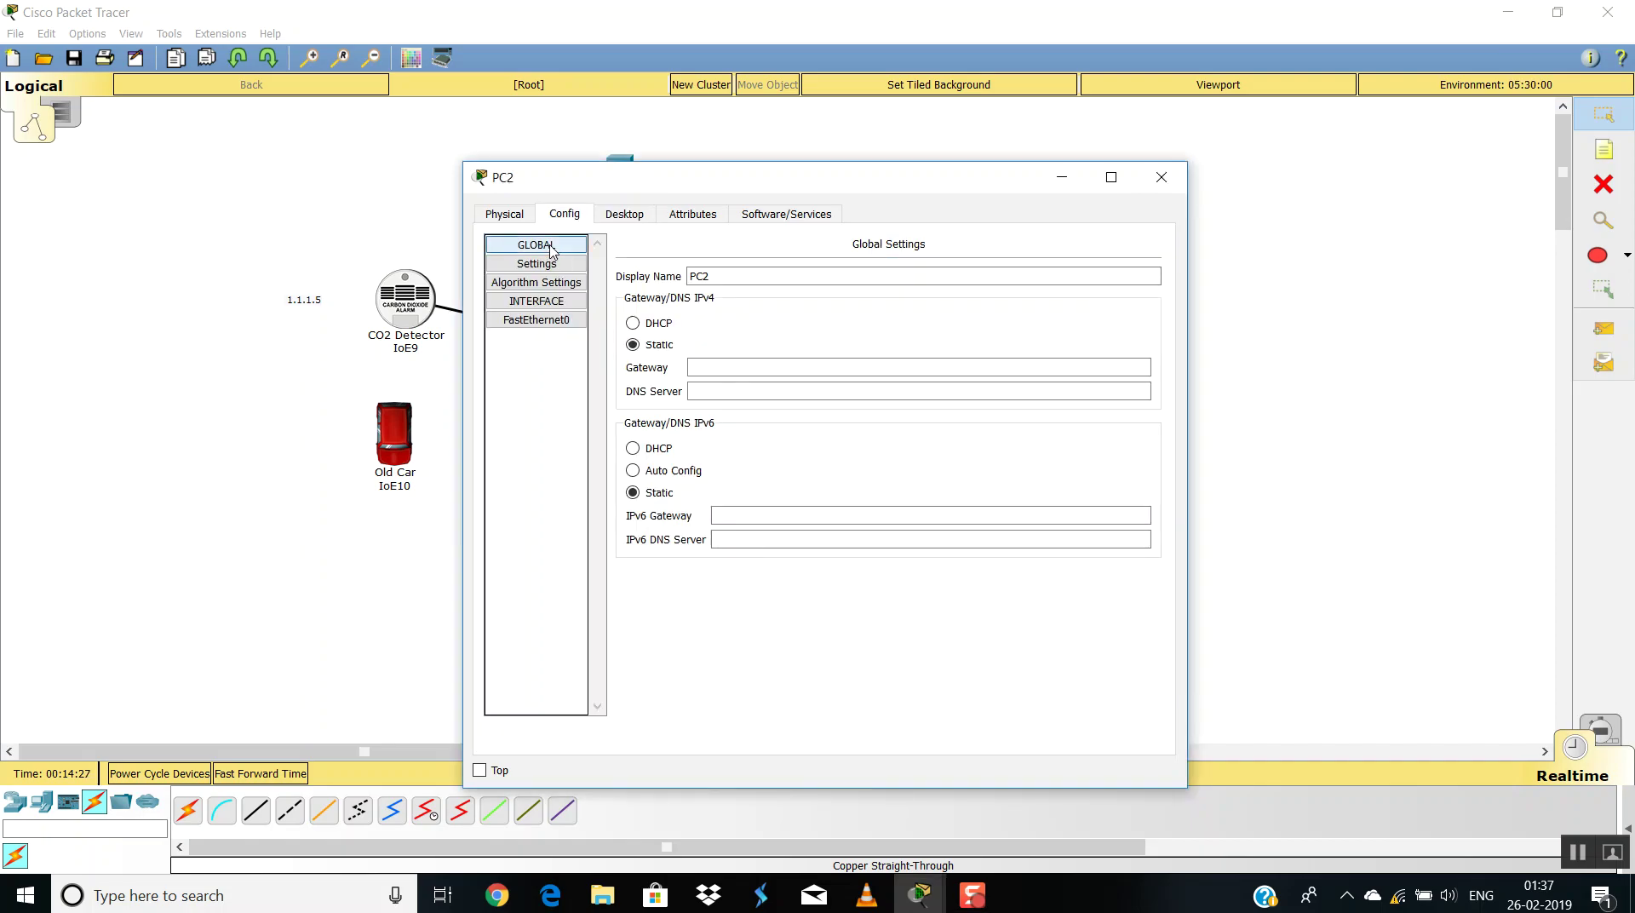
click(549, 246)
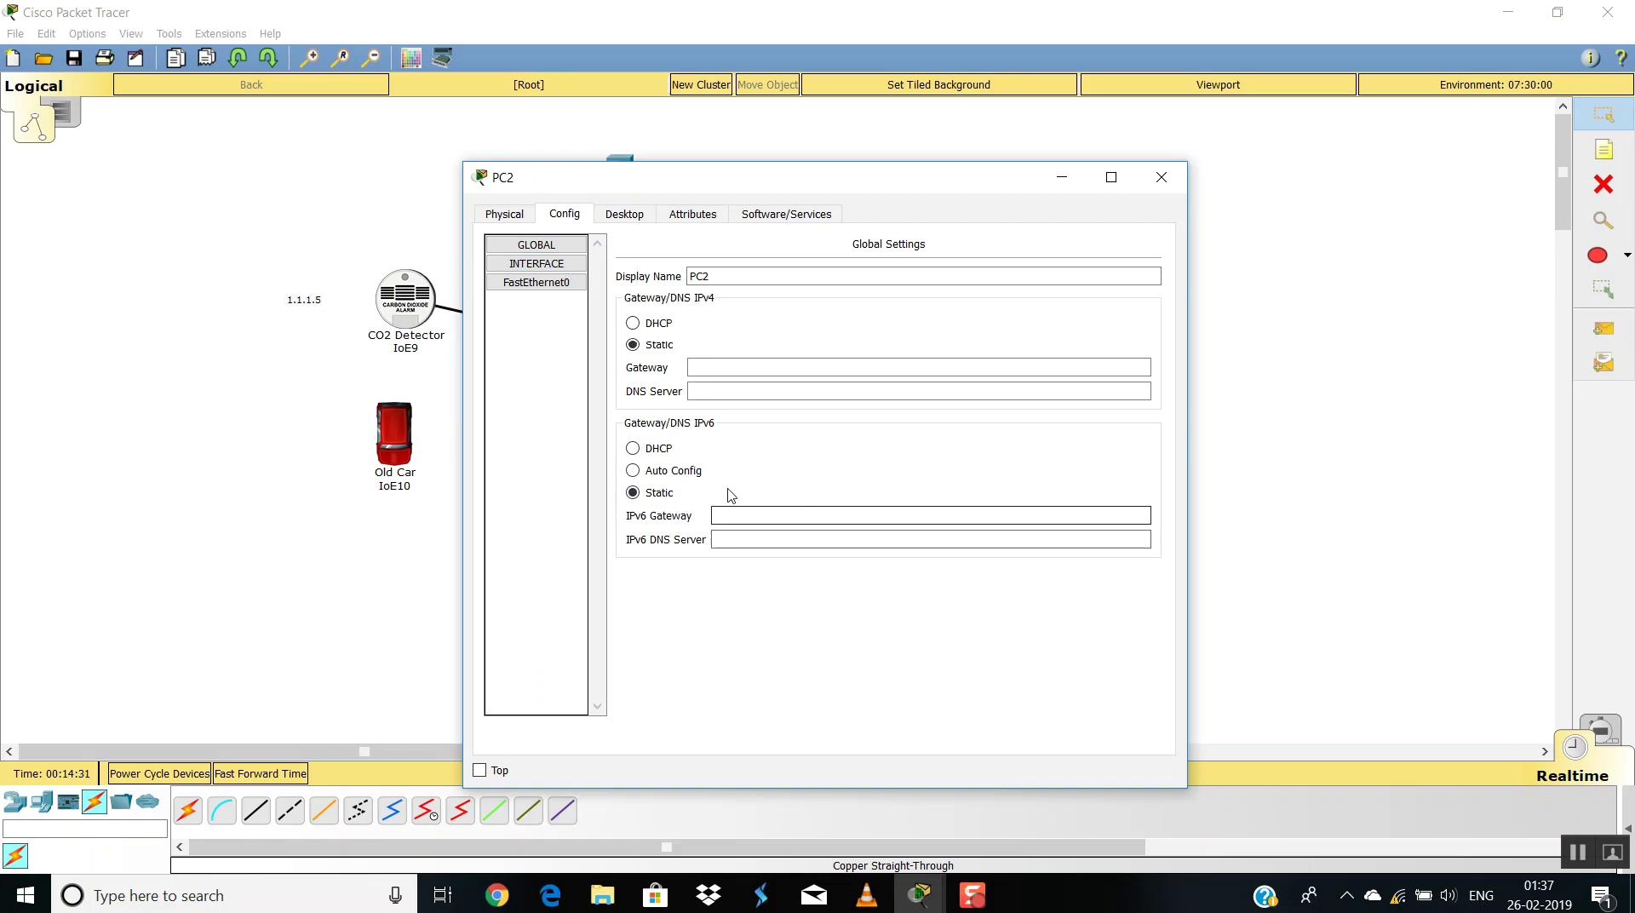
click(1160, 180)
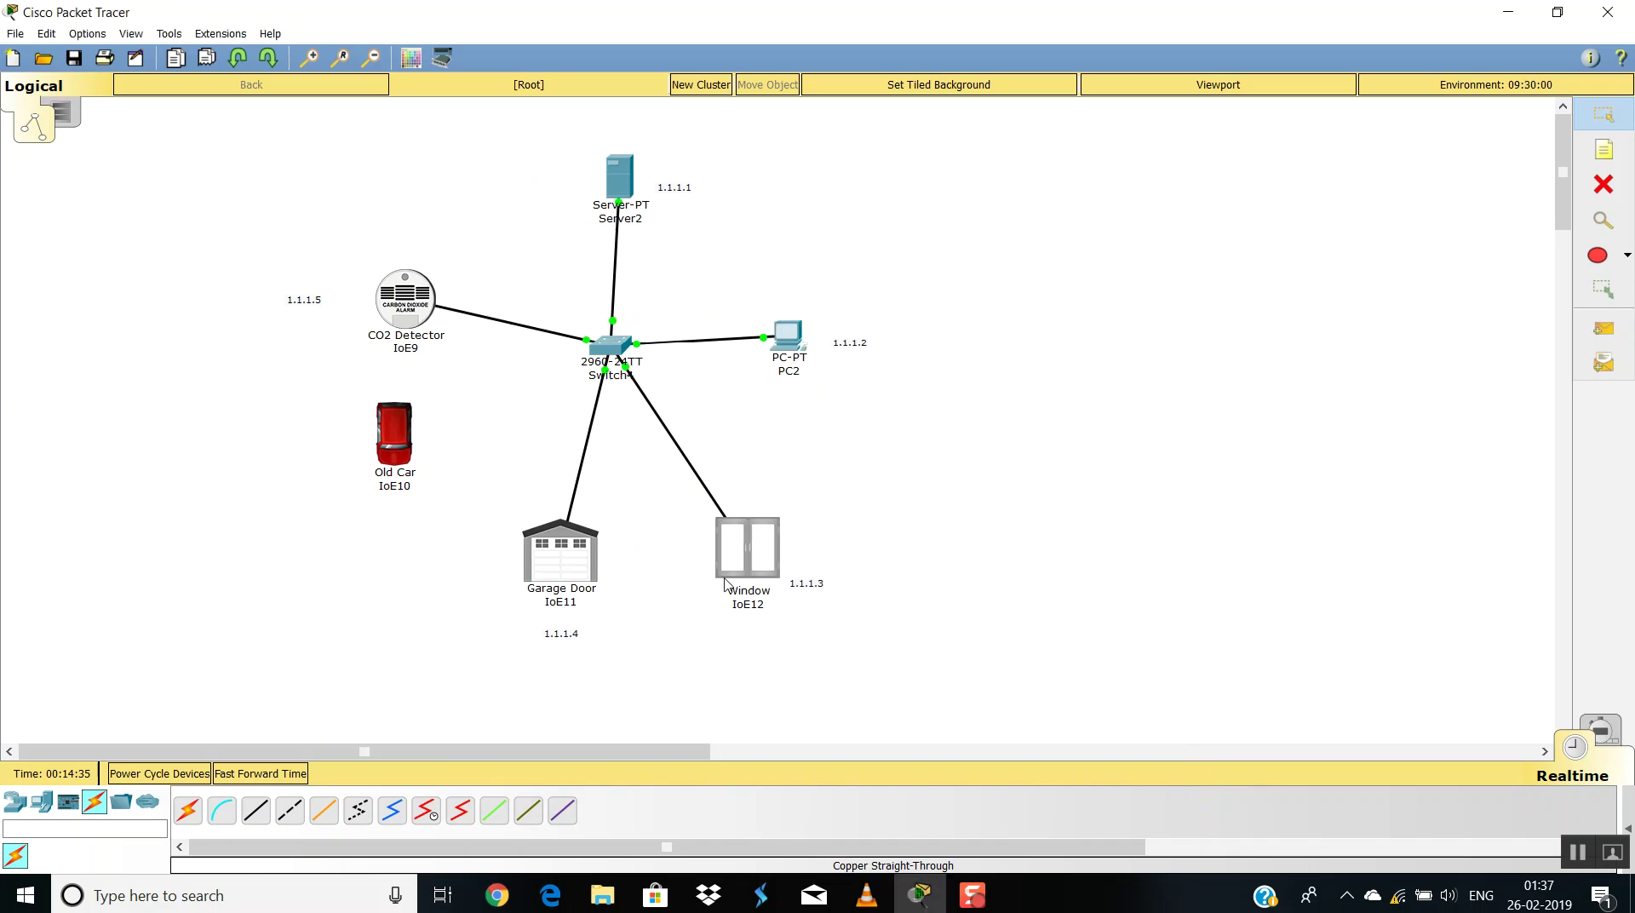
Step: Register Window IoE12 with remote IoE server 1.1.1.1 using the account's username and password
click(748, 548)
click(669, 375)
click(751, 400)
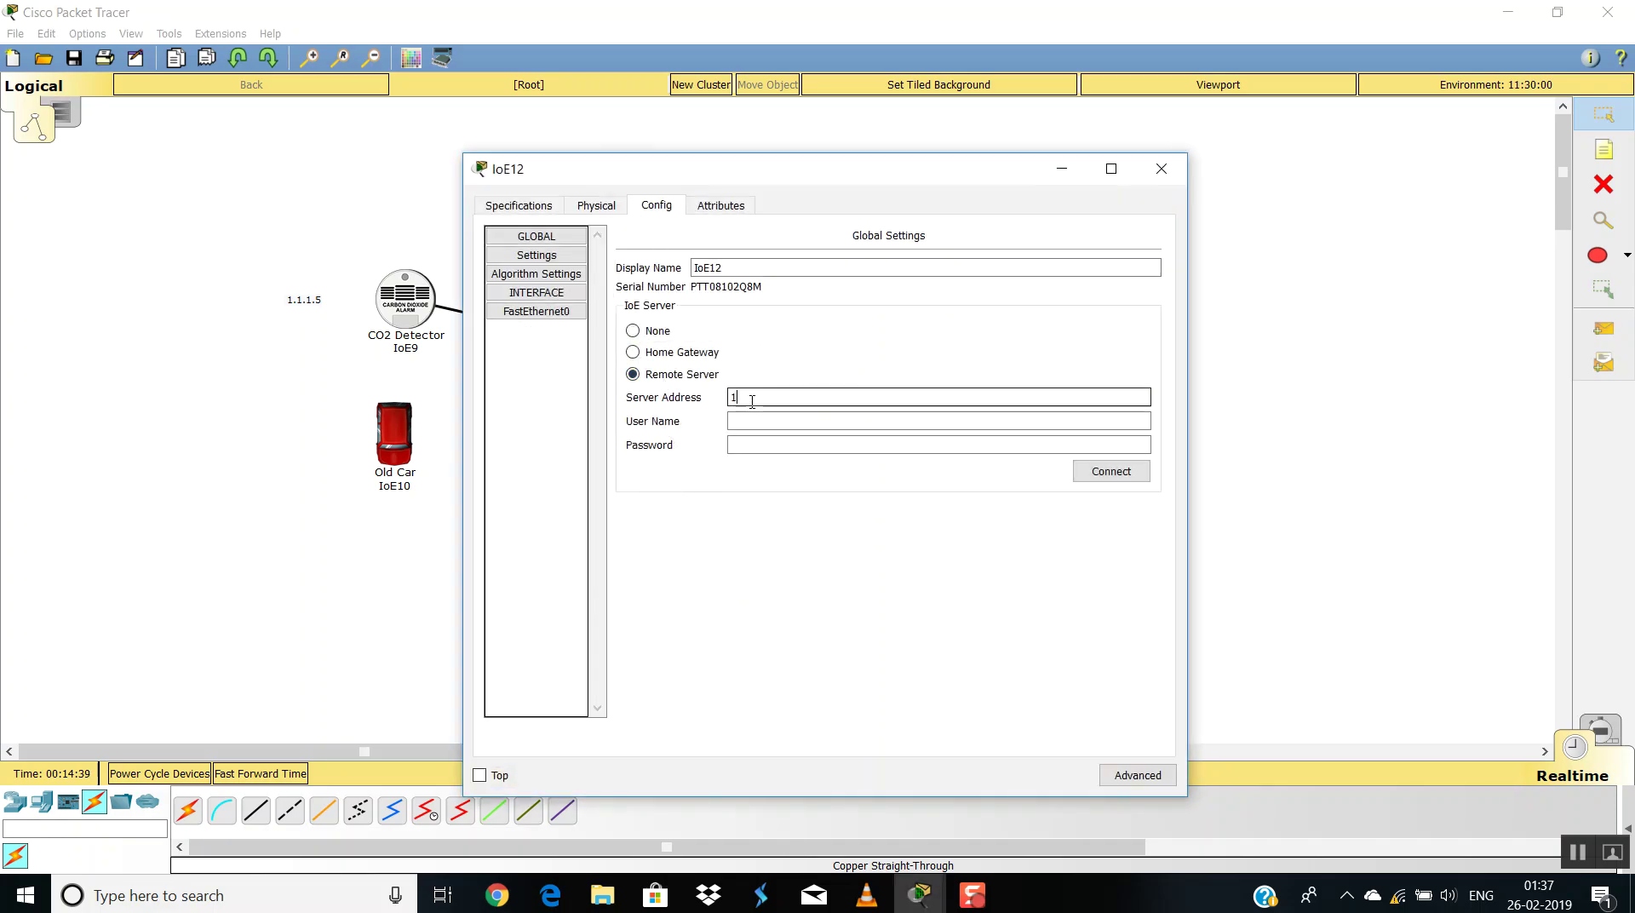
text(1.1.1.1)
click(765, 418)
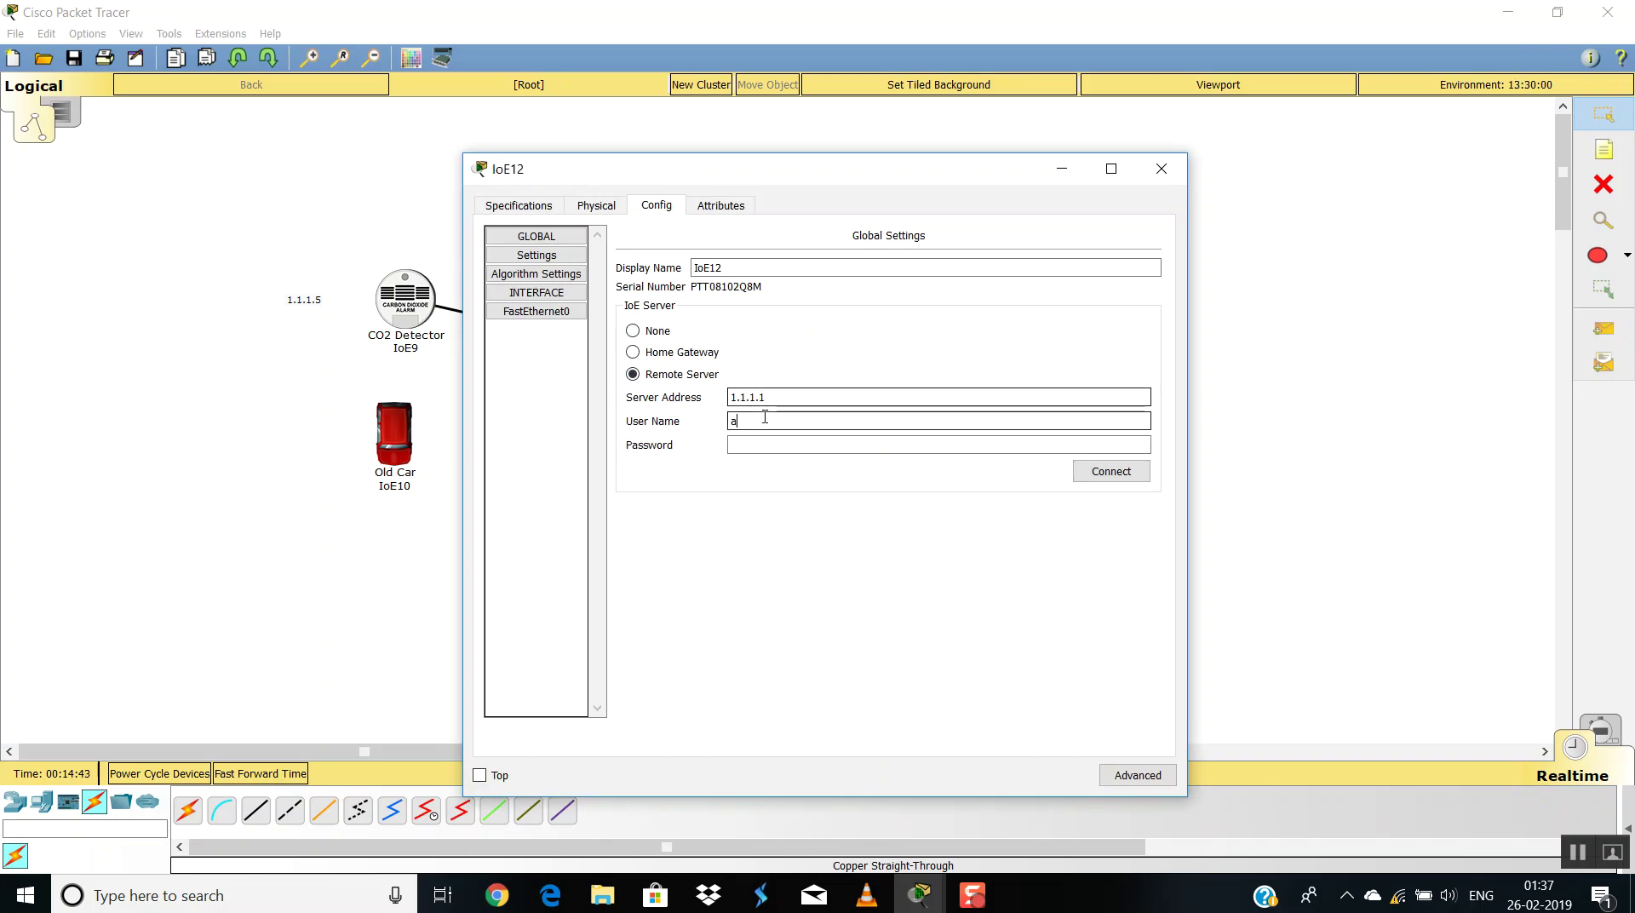
click(790, 441)
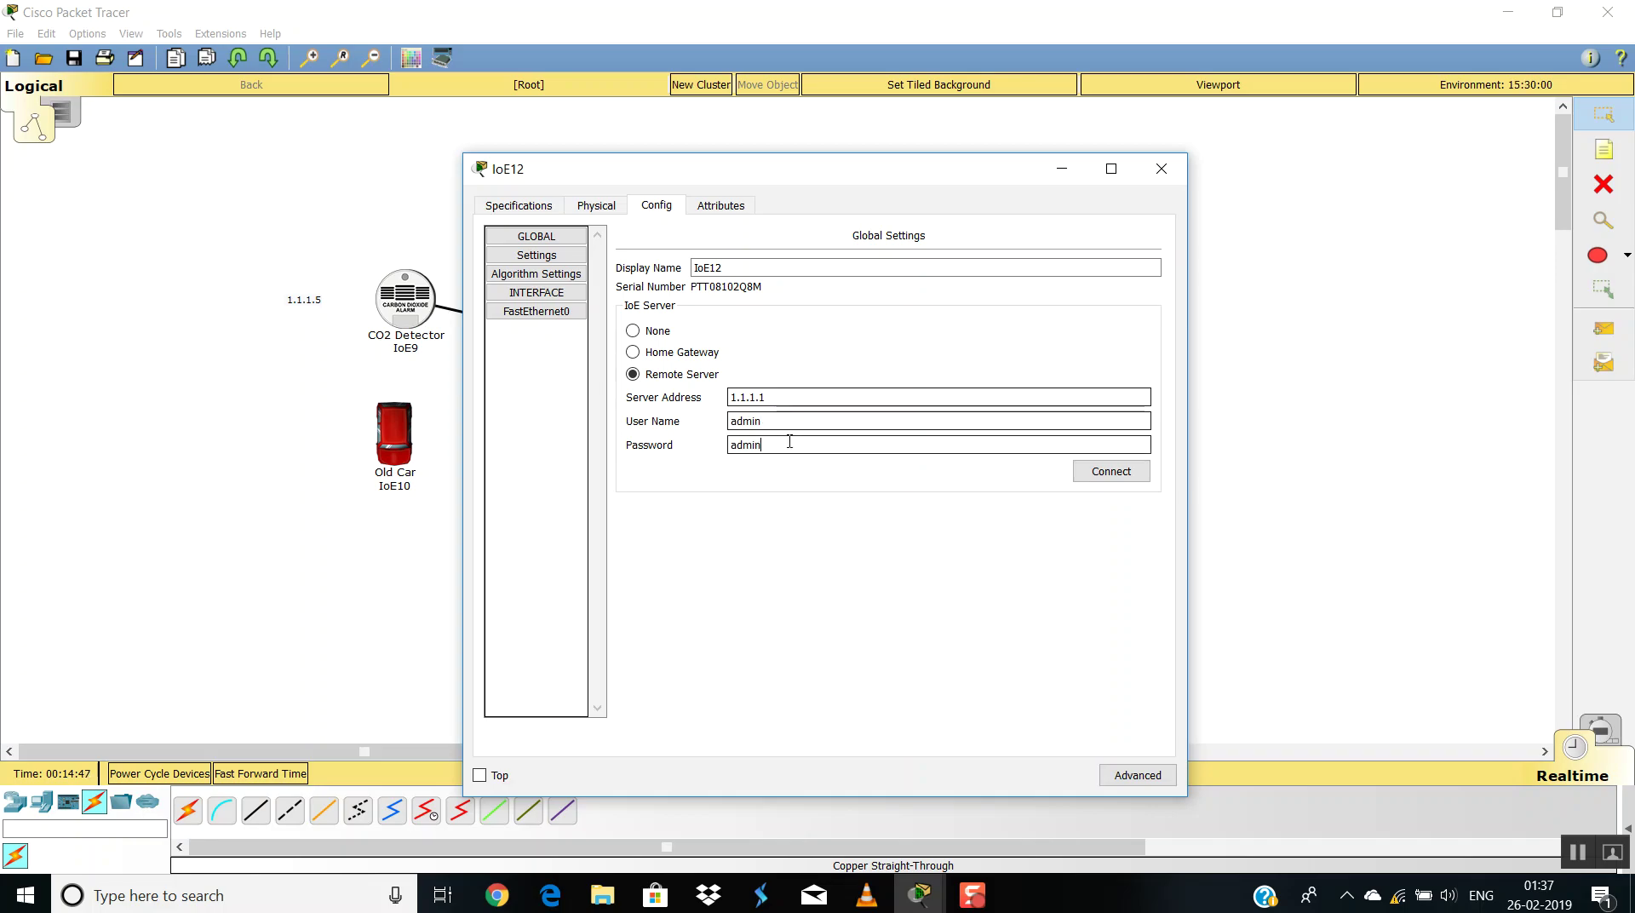
click(1091, 476)
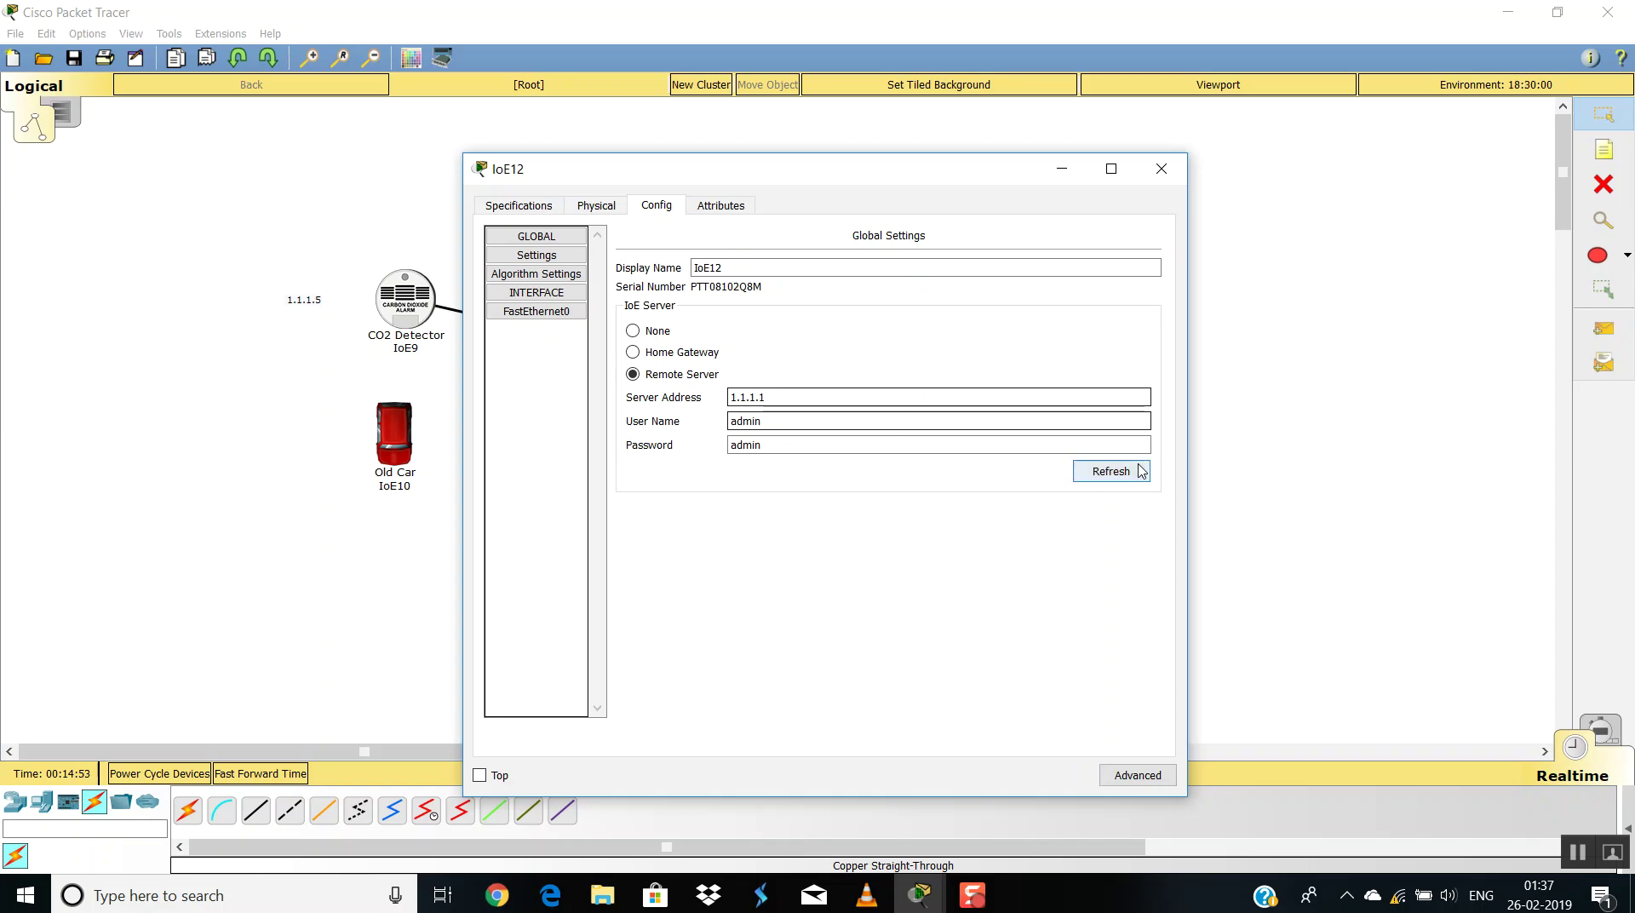
click(1161, 168)
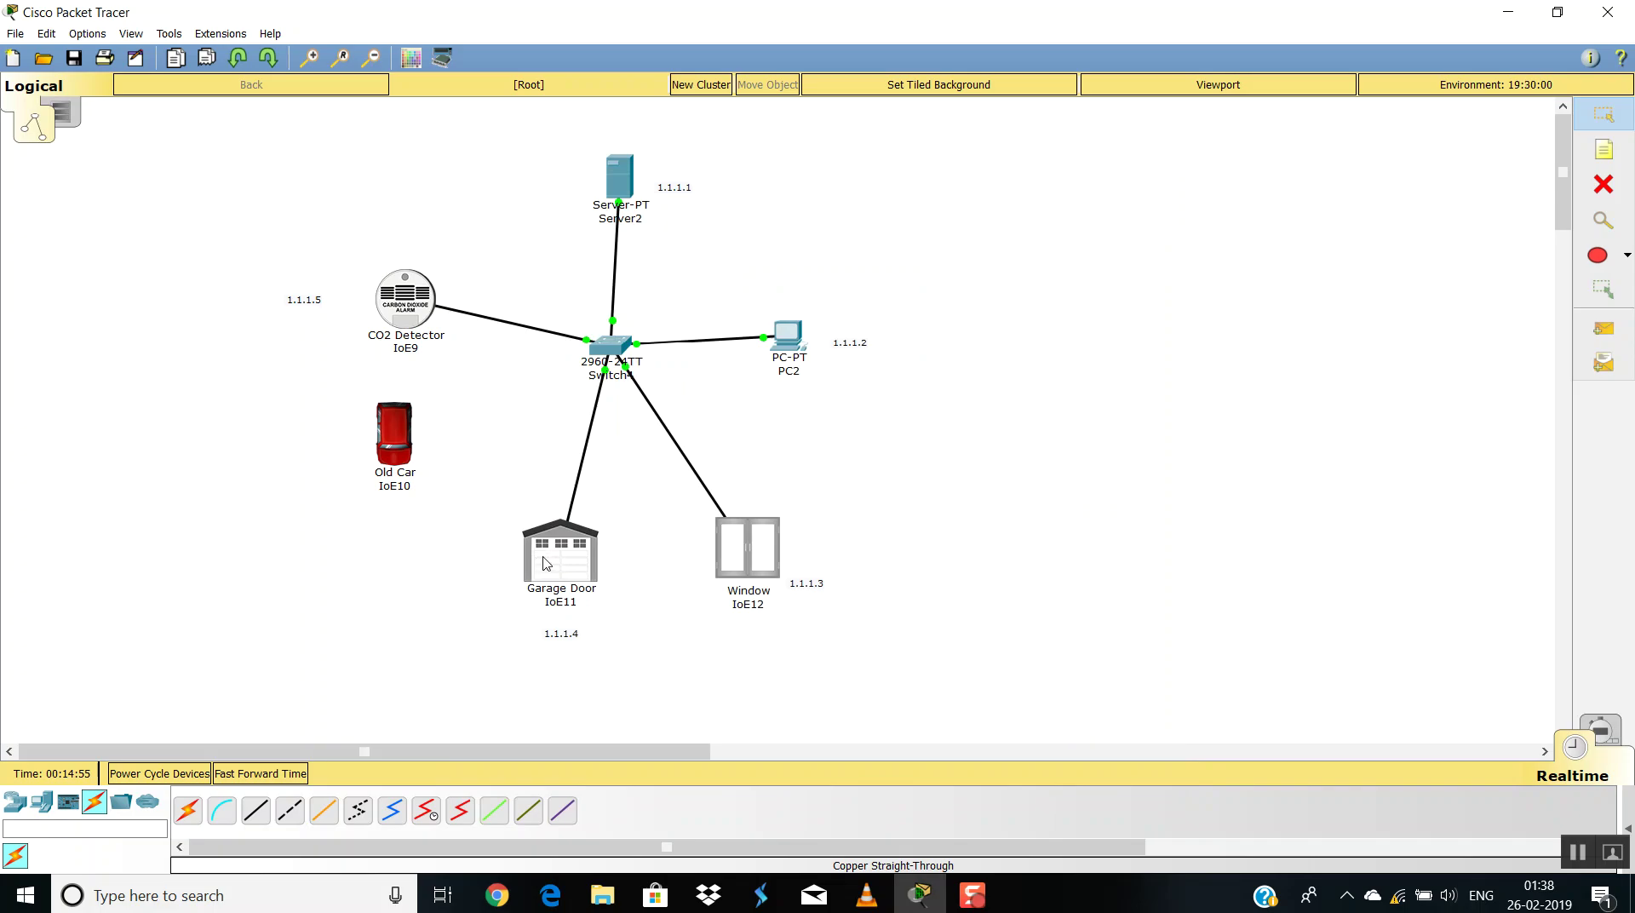
Step: Point Garage Door IoE11 at remote IoE server 1.1.1.1 with the server login and connect
click(549, 549)
click(631, 374)
click(770, 396)
text(1.1.1.1)
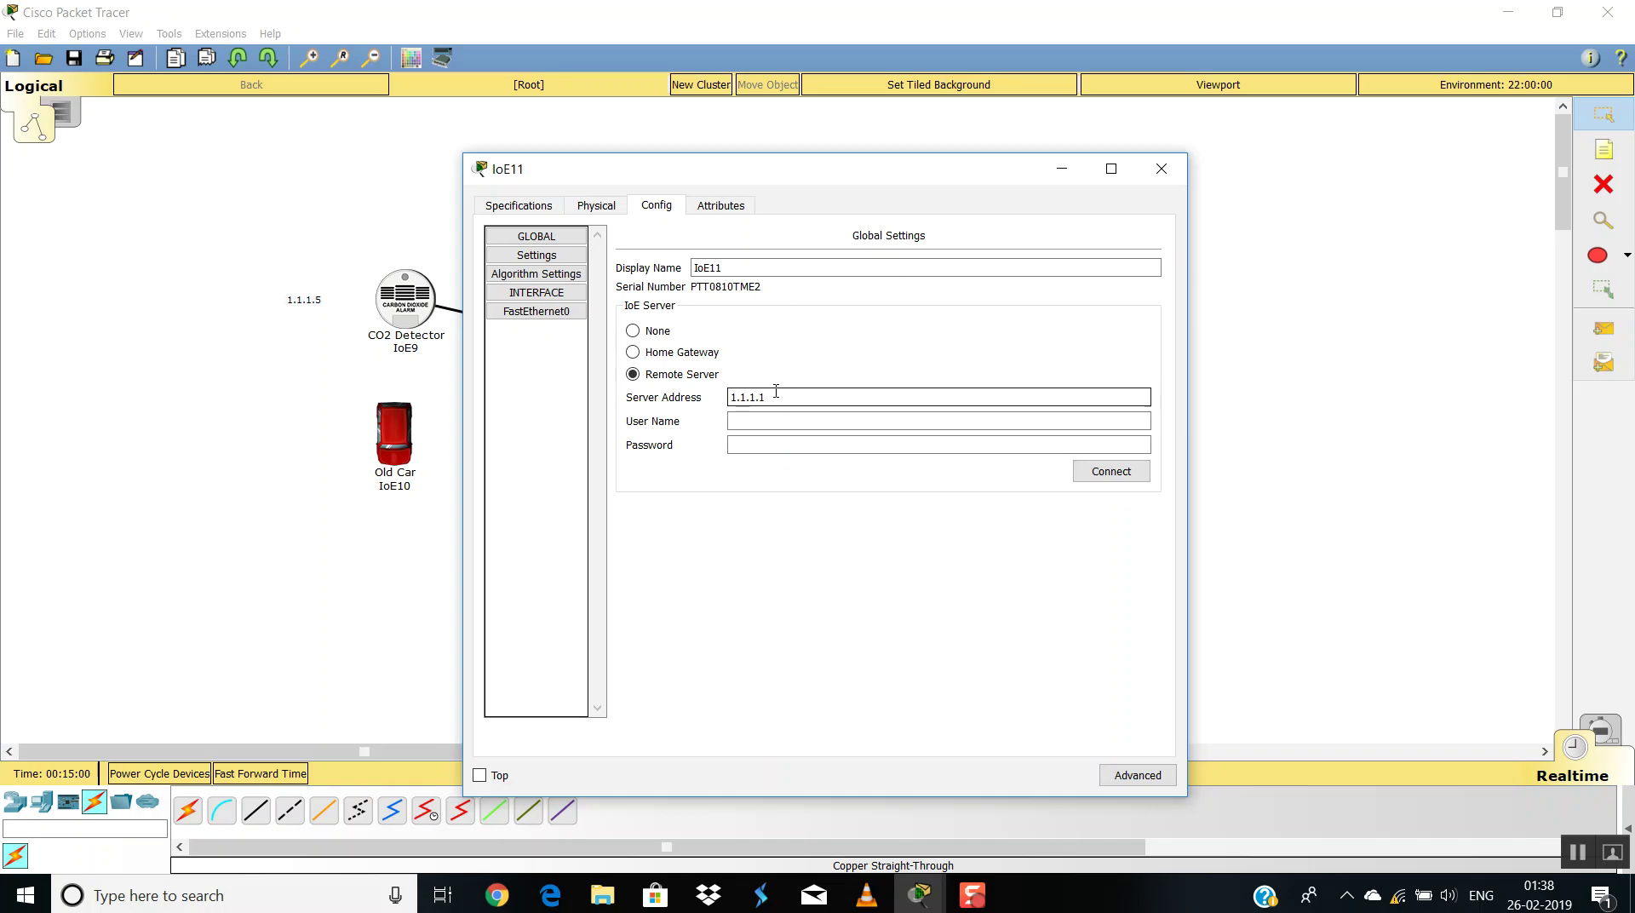
click(766, 417)
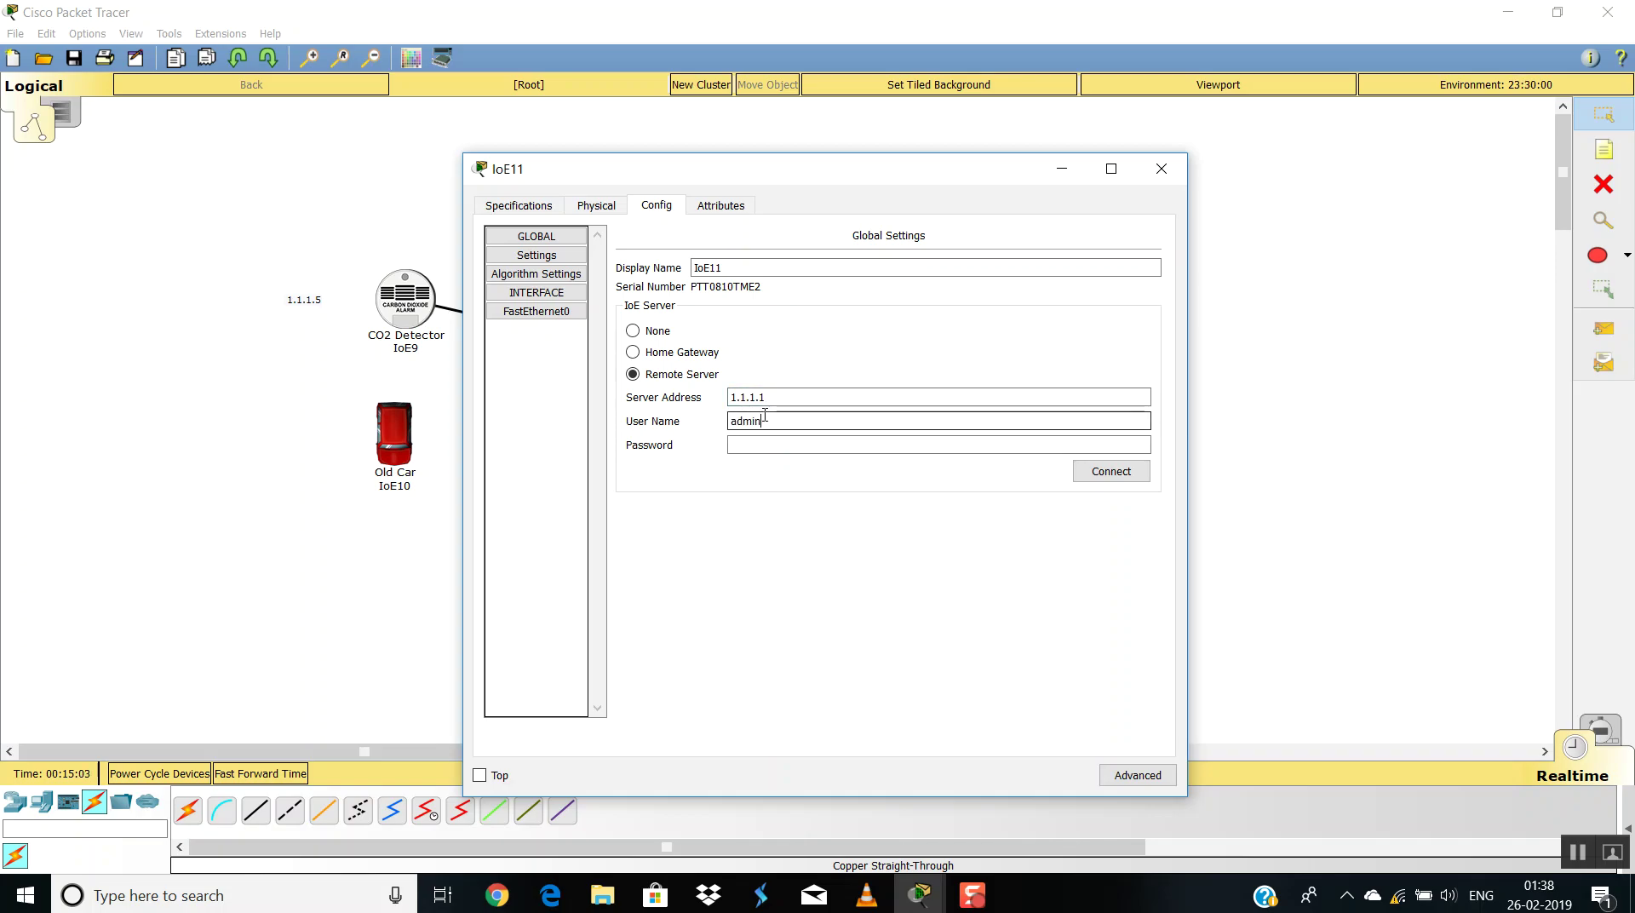
click(761, 441)
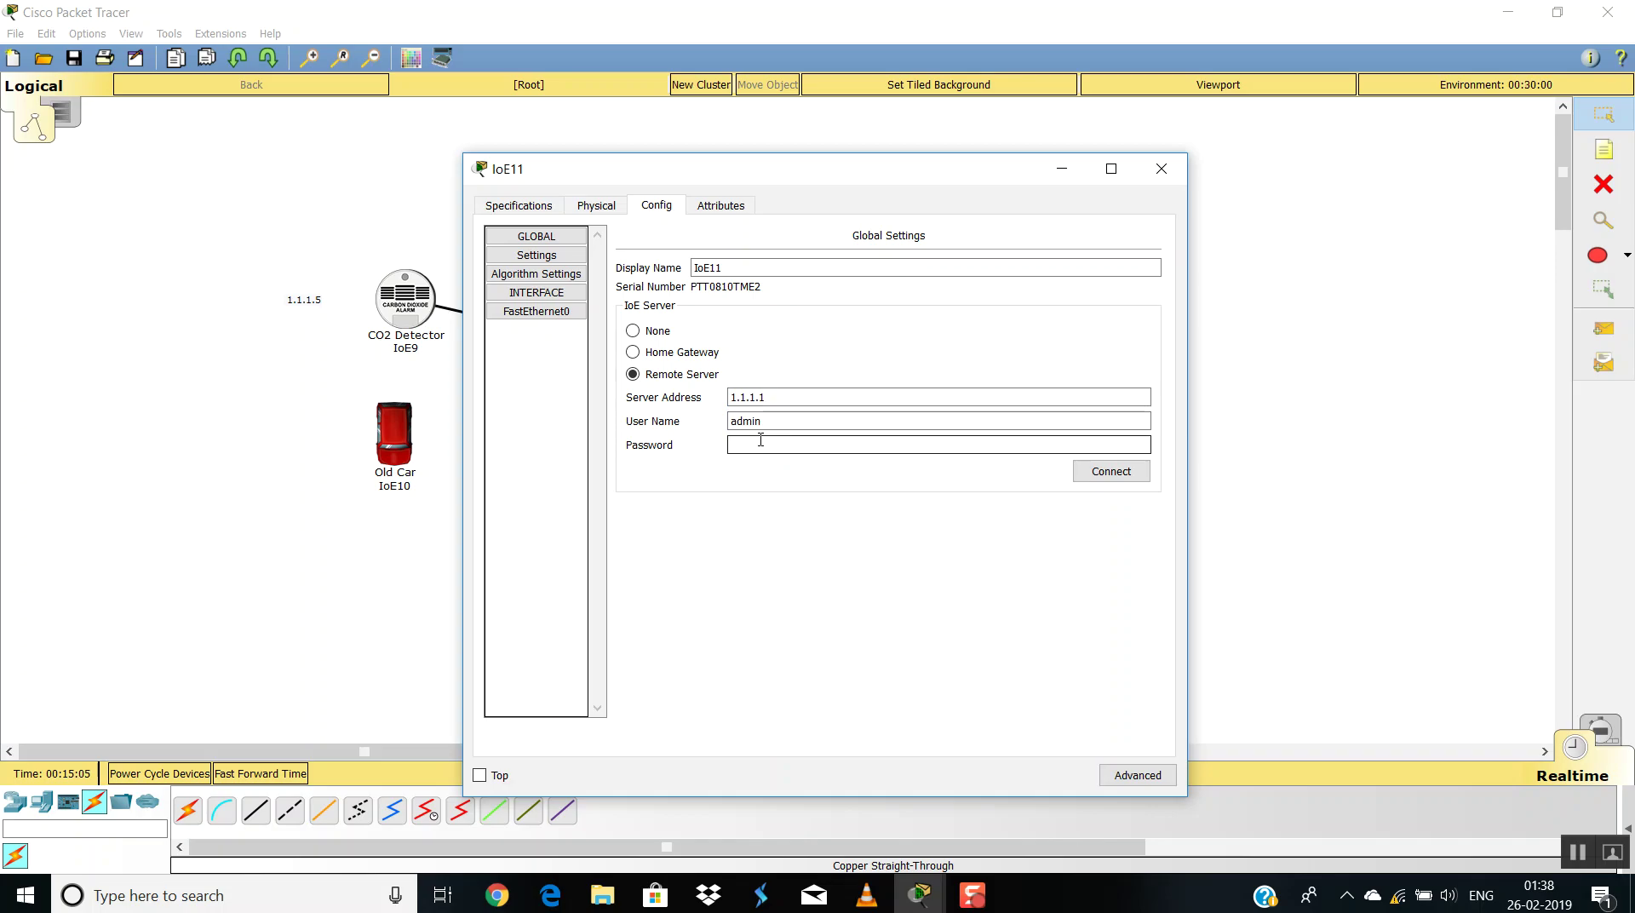
text(admin)
click(1137, 471)
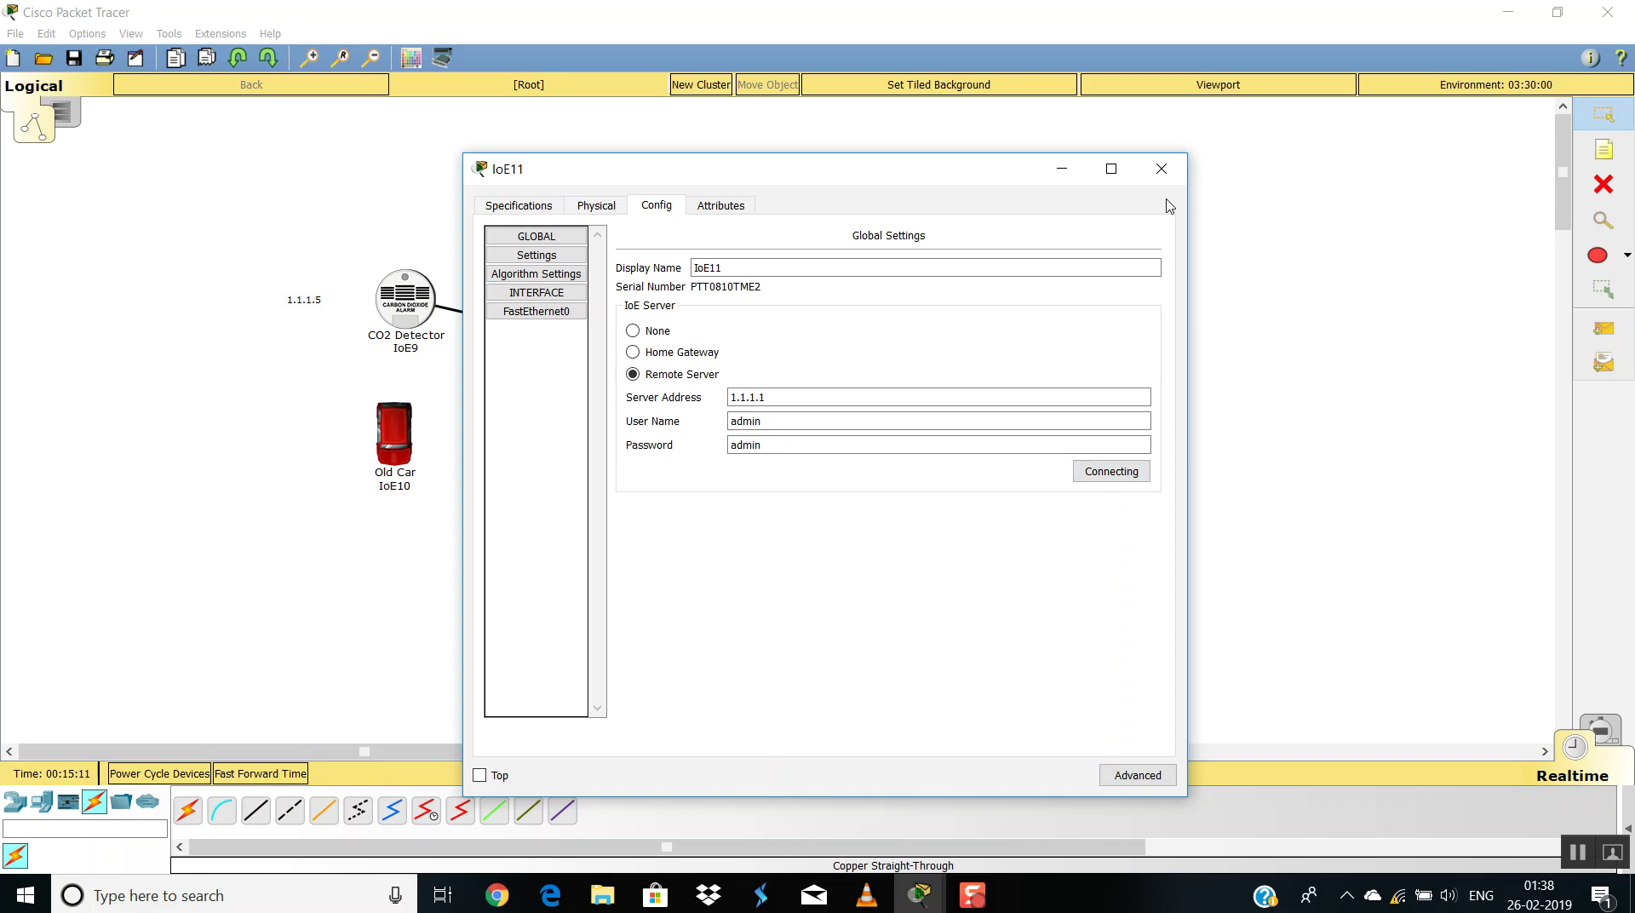
Step: Close the Garage Door settings and connect CO2 Detector IoE9 to remote server 1.1.1.1 with the server login
click(1162, 168)
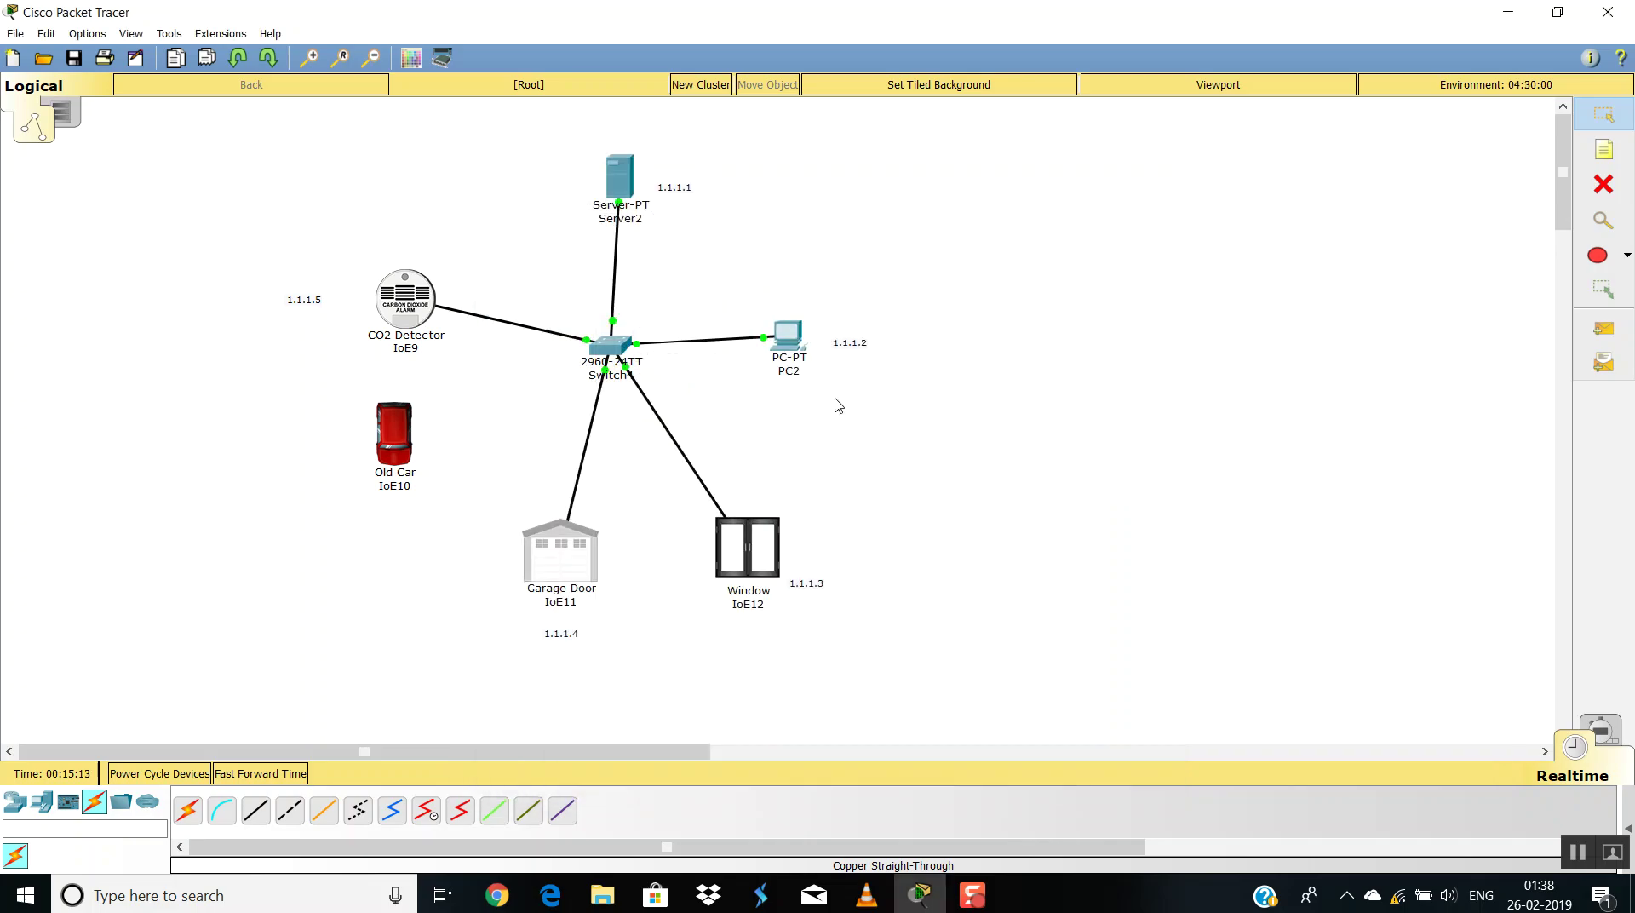
click(424, 295)
click(667, 372)
click(752, 400)
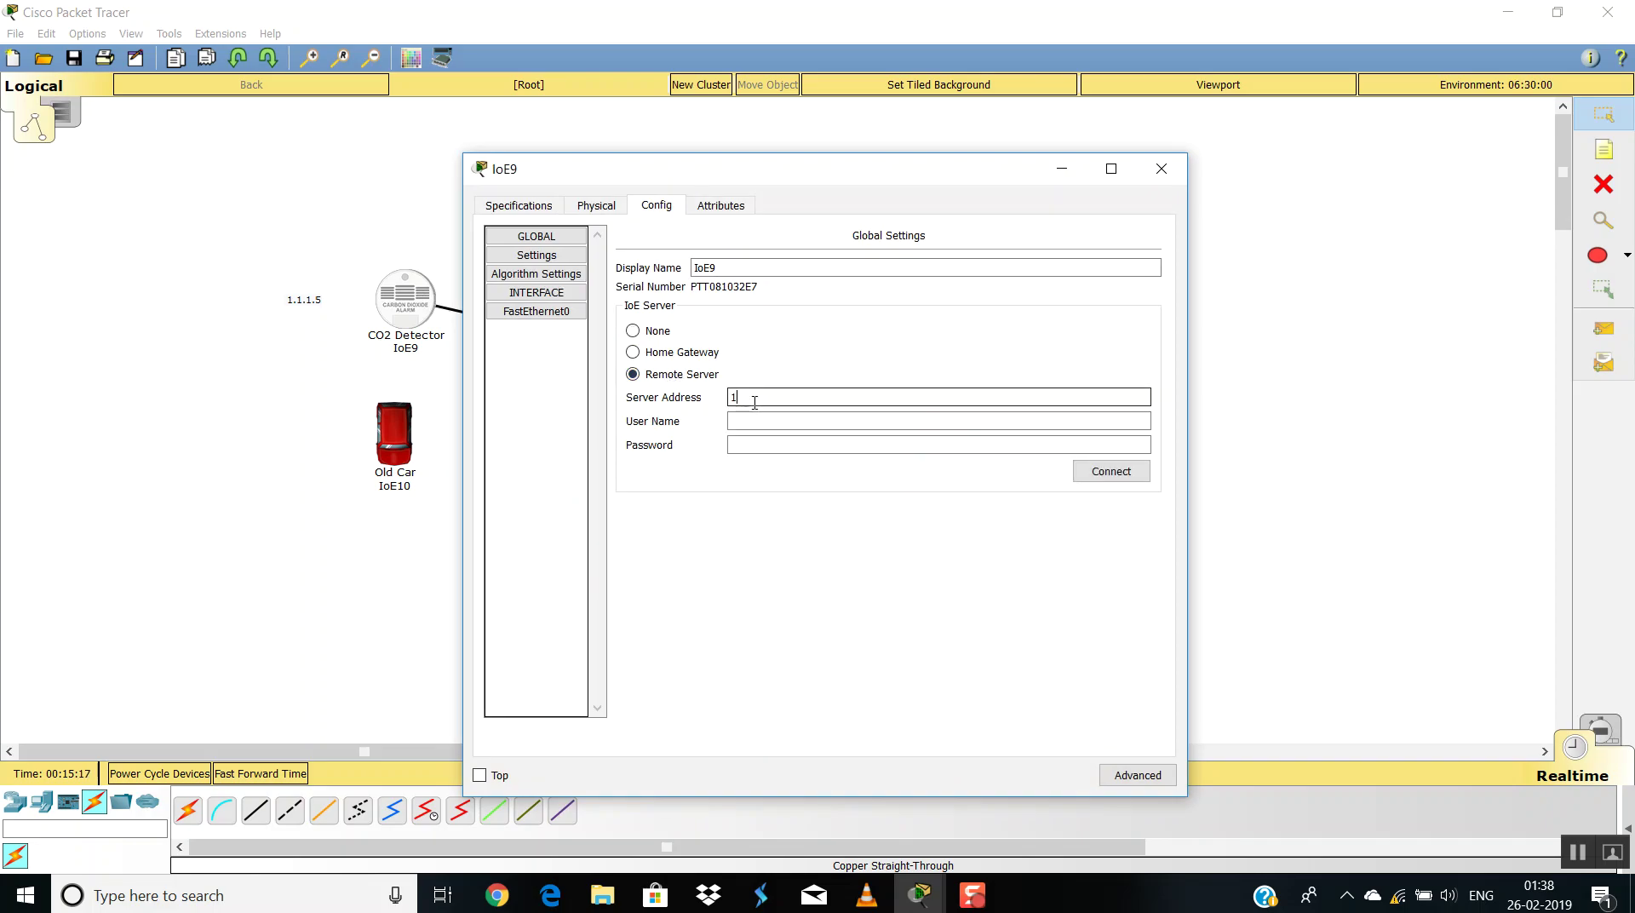
click(784, 421)
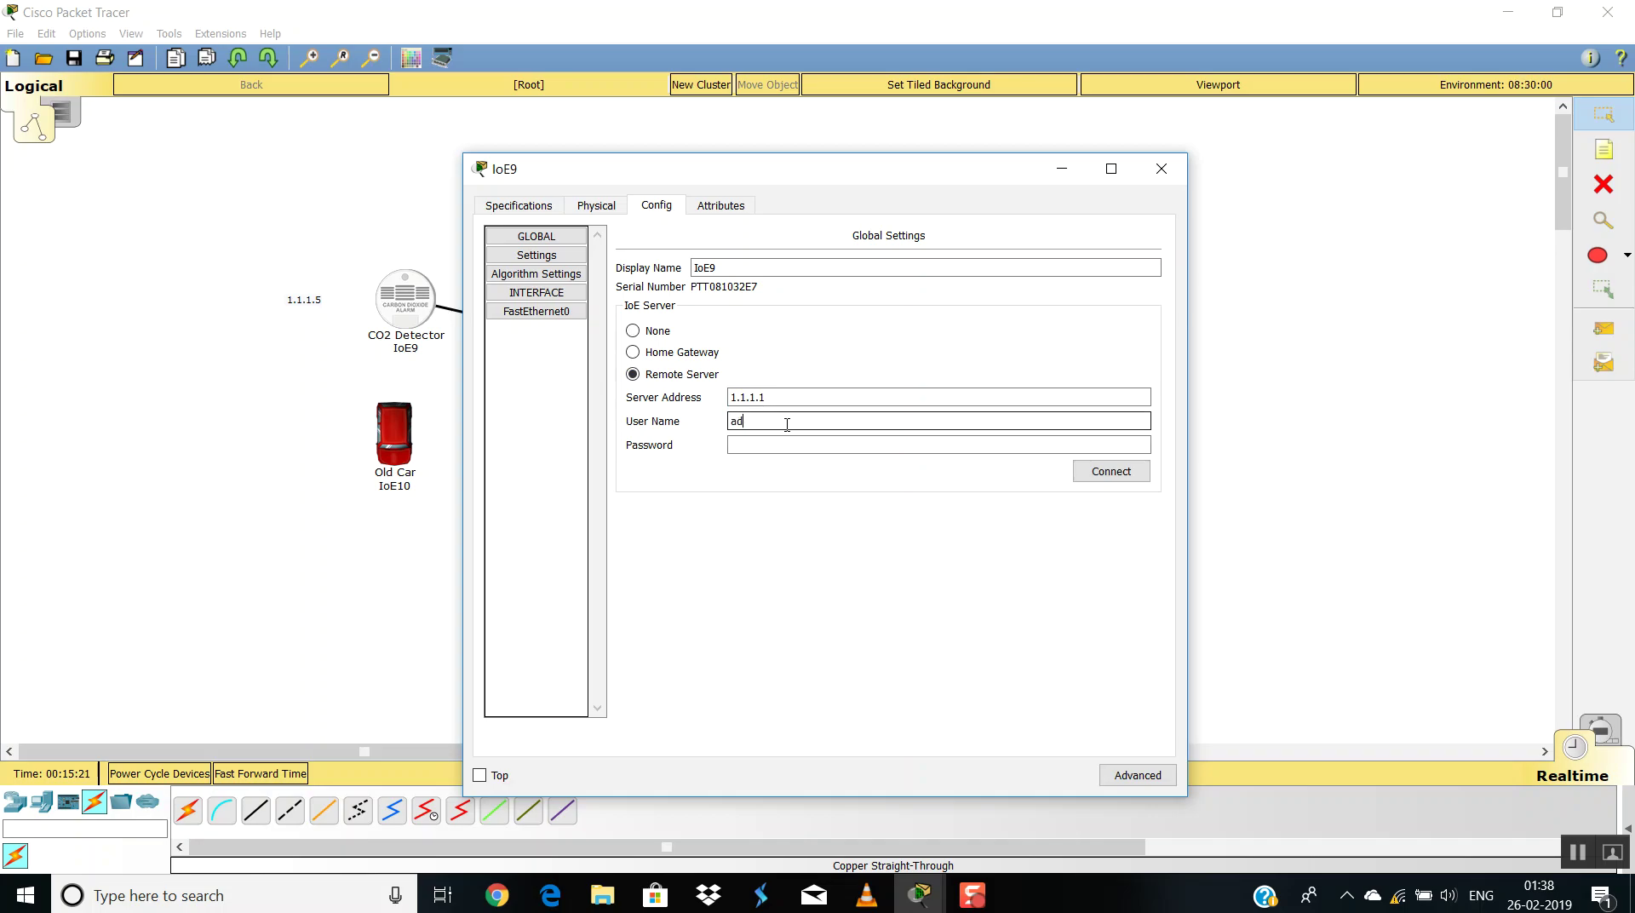
text(admin)
click(783, 446)
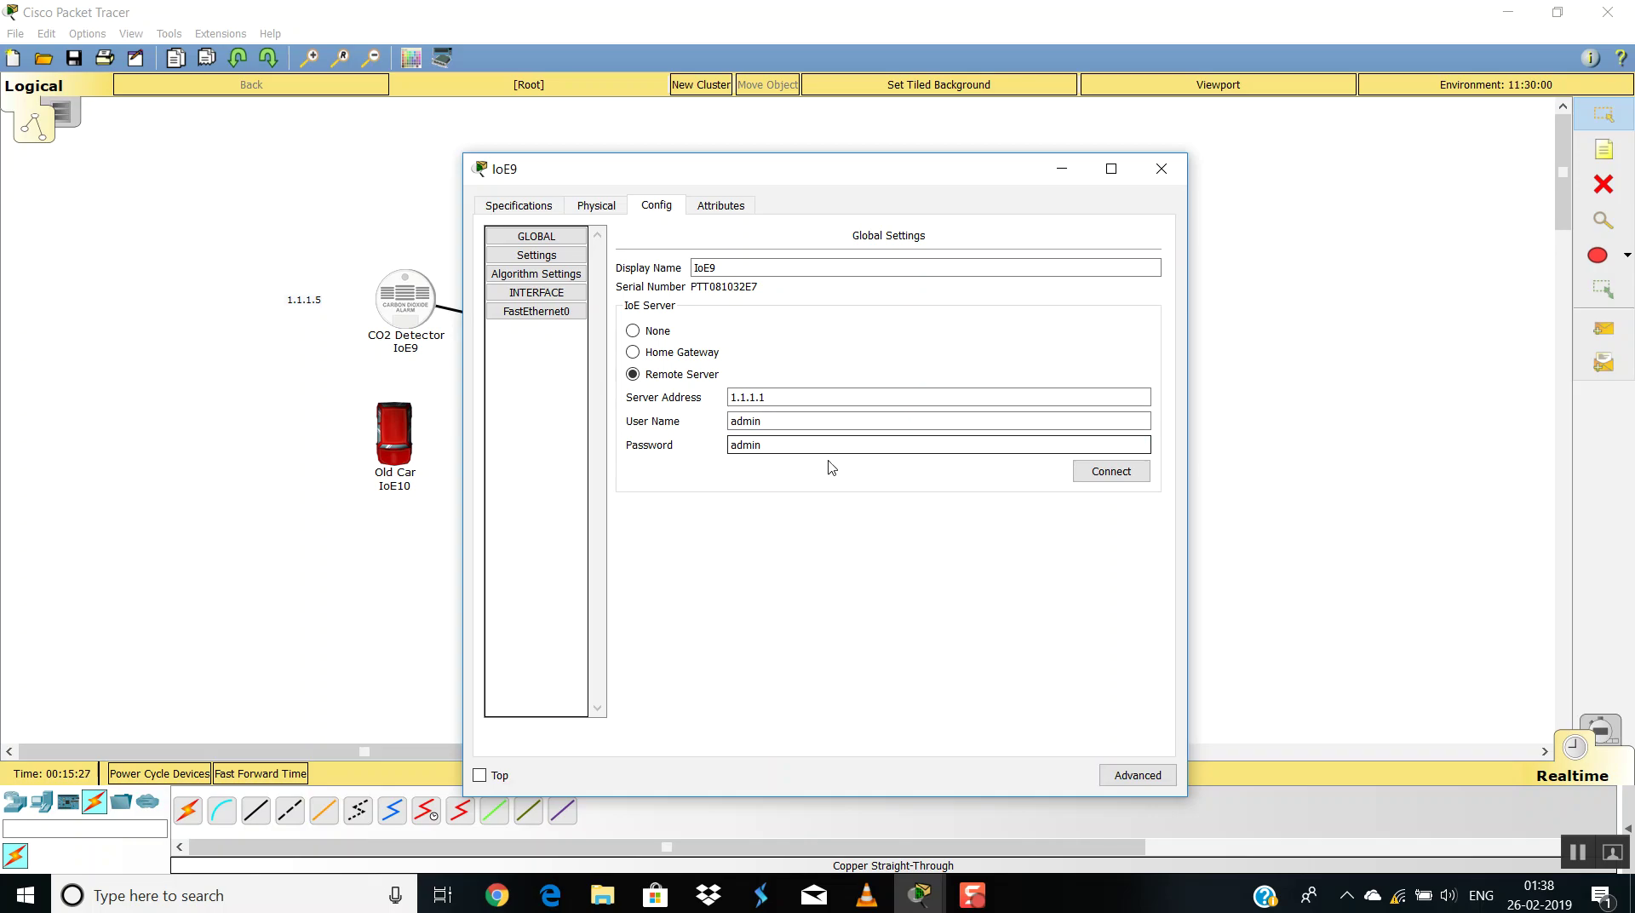
click(1106, 471)
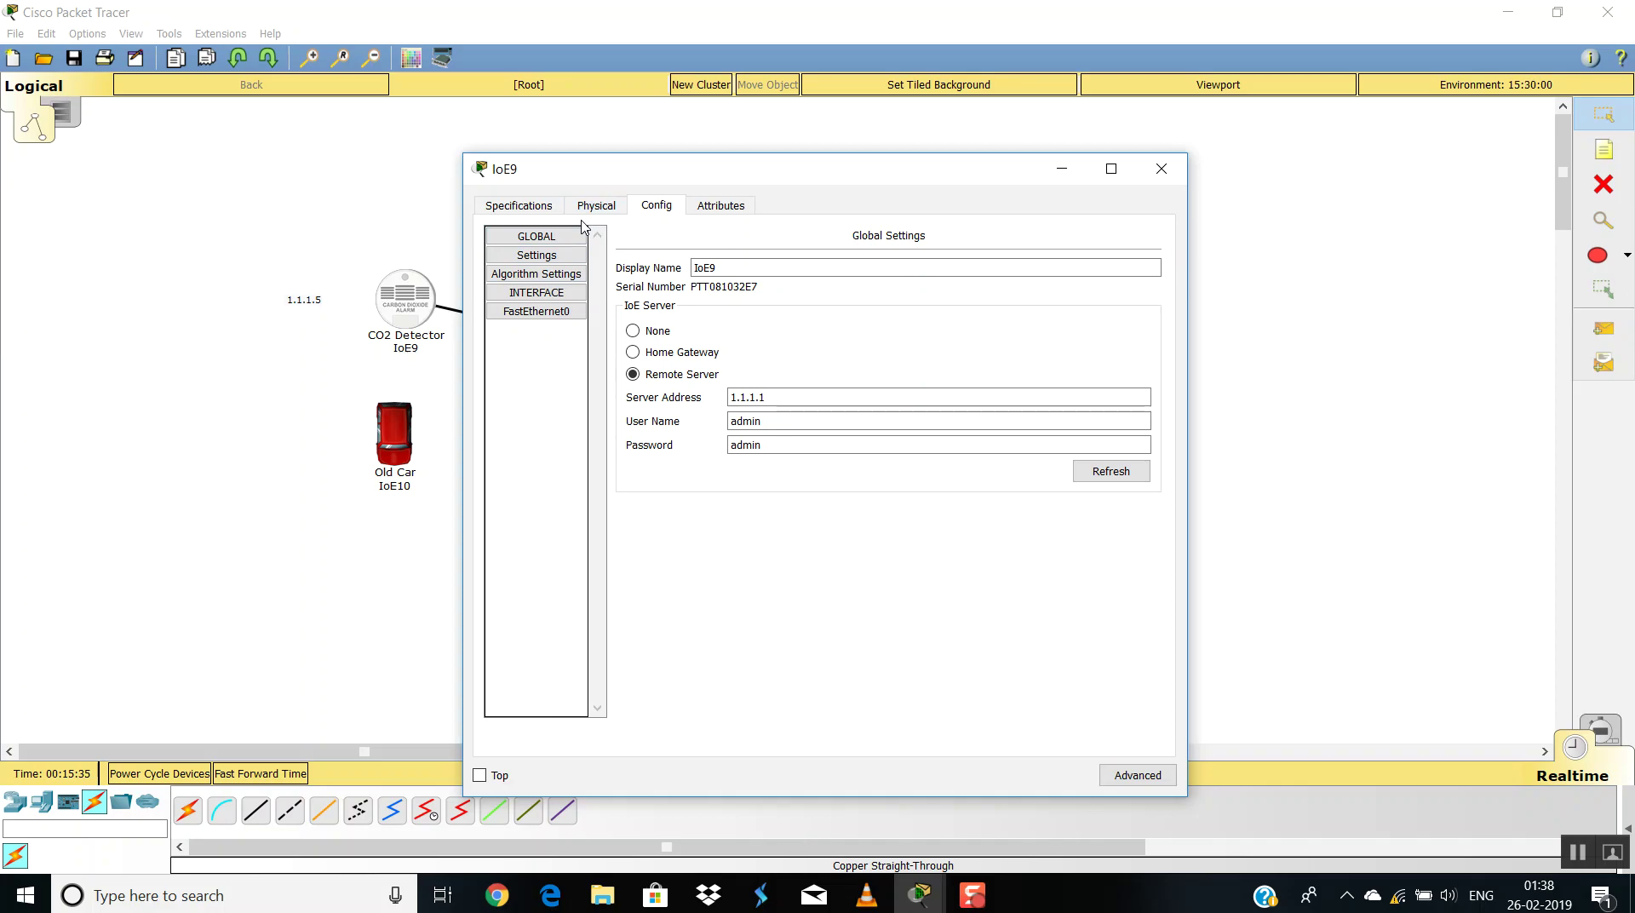
click(597, 208)
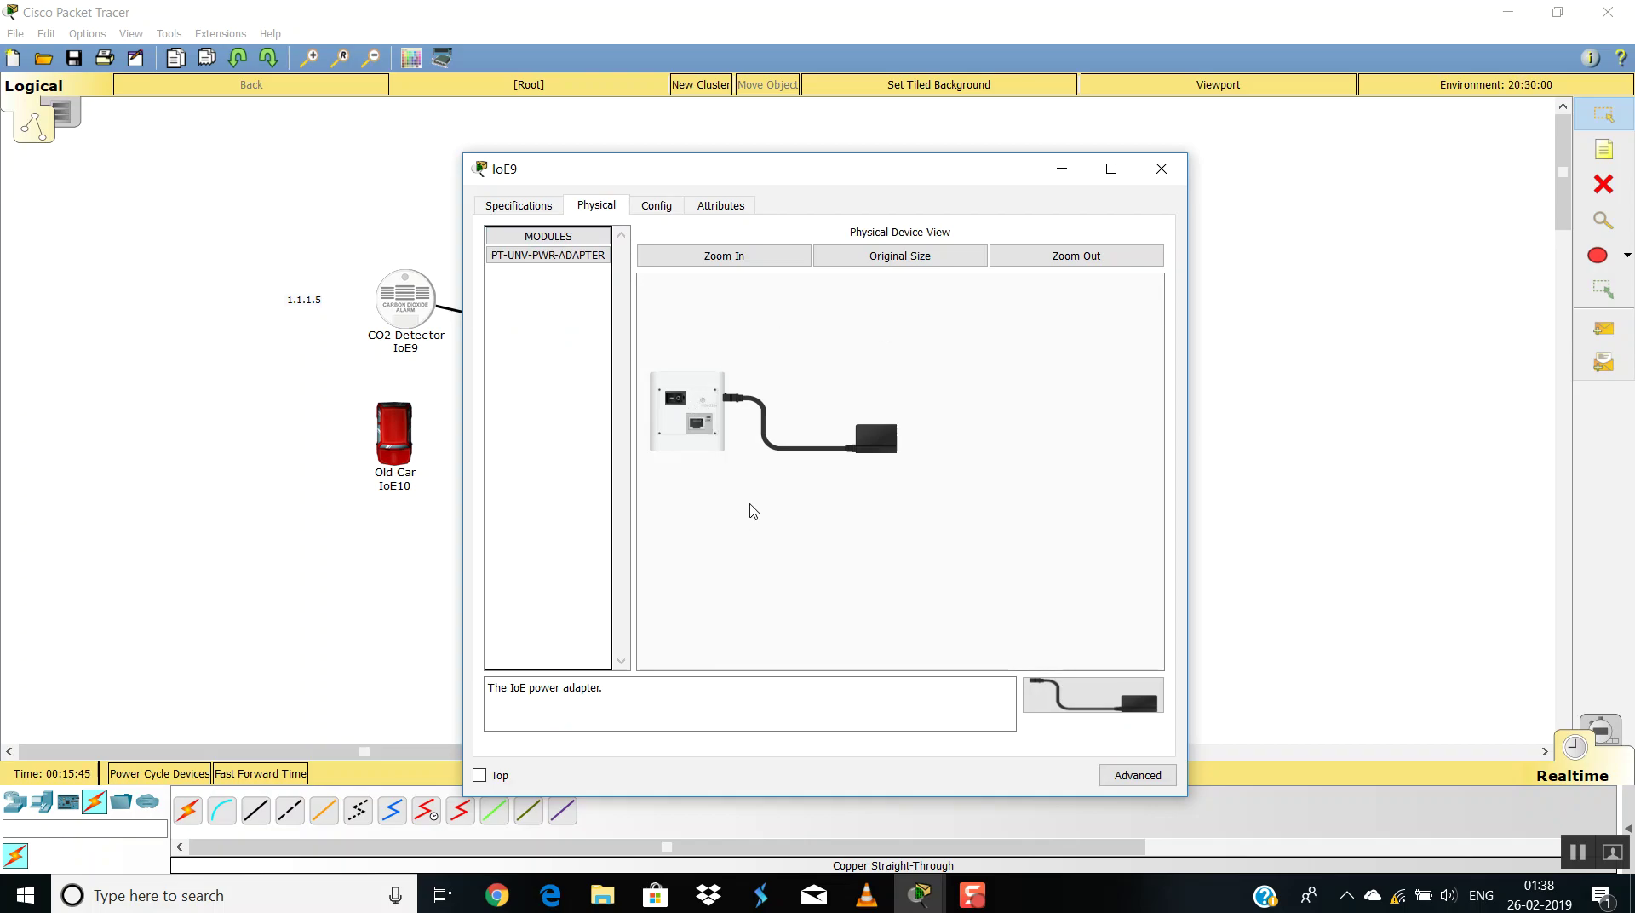
Step: Zoom in on the CO2 Detector's power adapter and switch it on
click(725, 258)
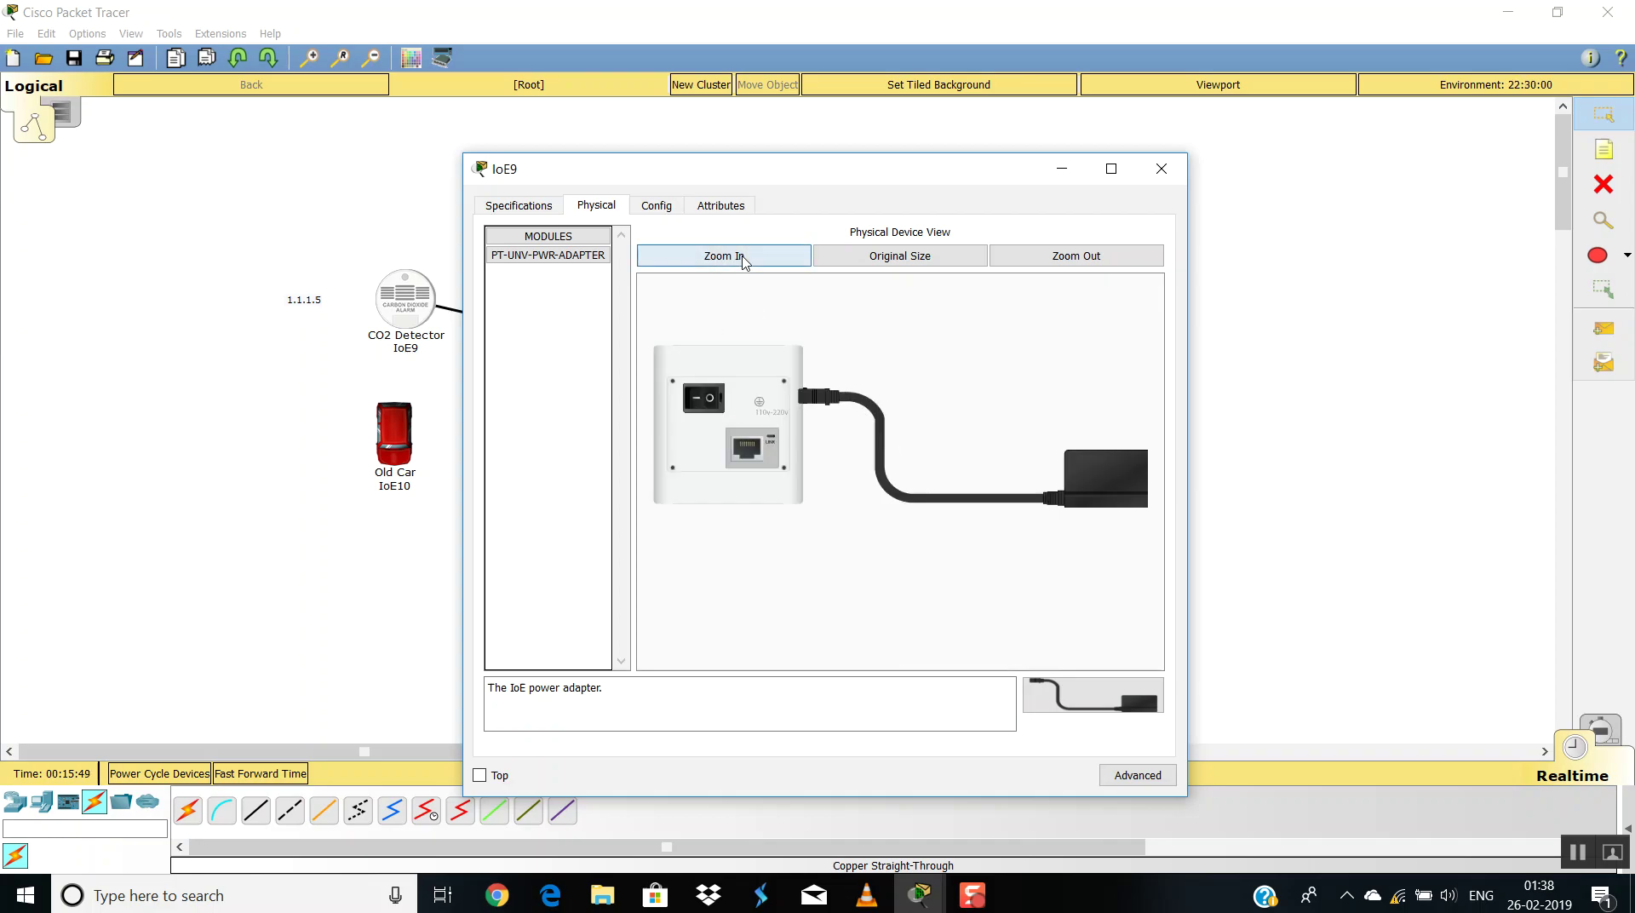
click(704, 403)
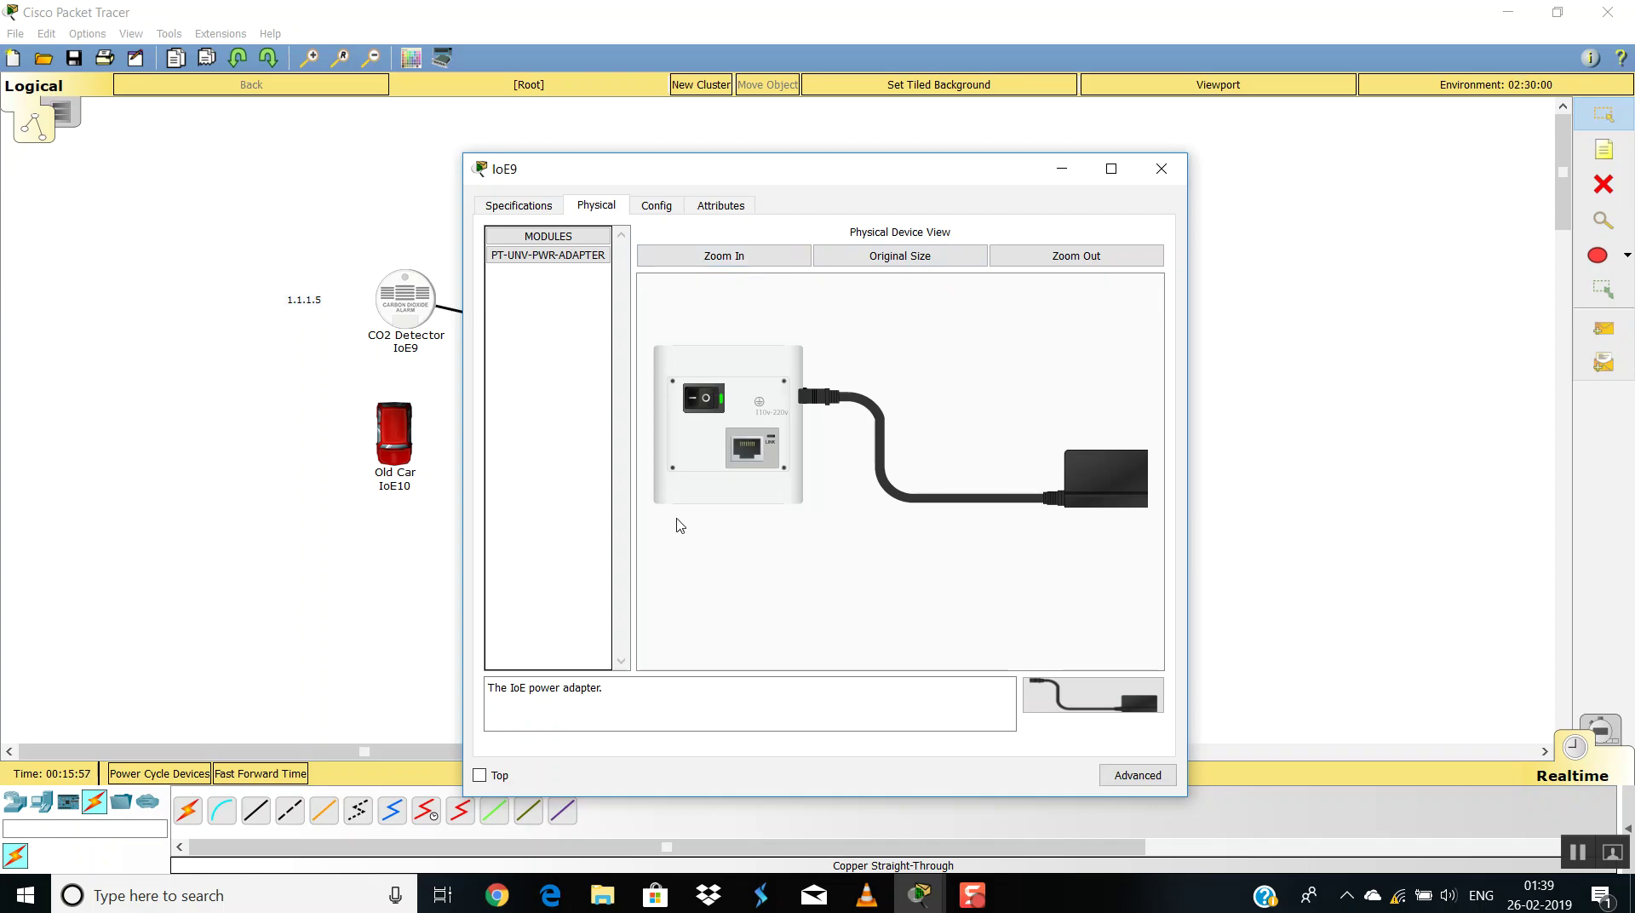
click(1131, 782)
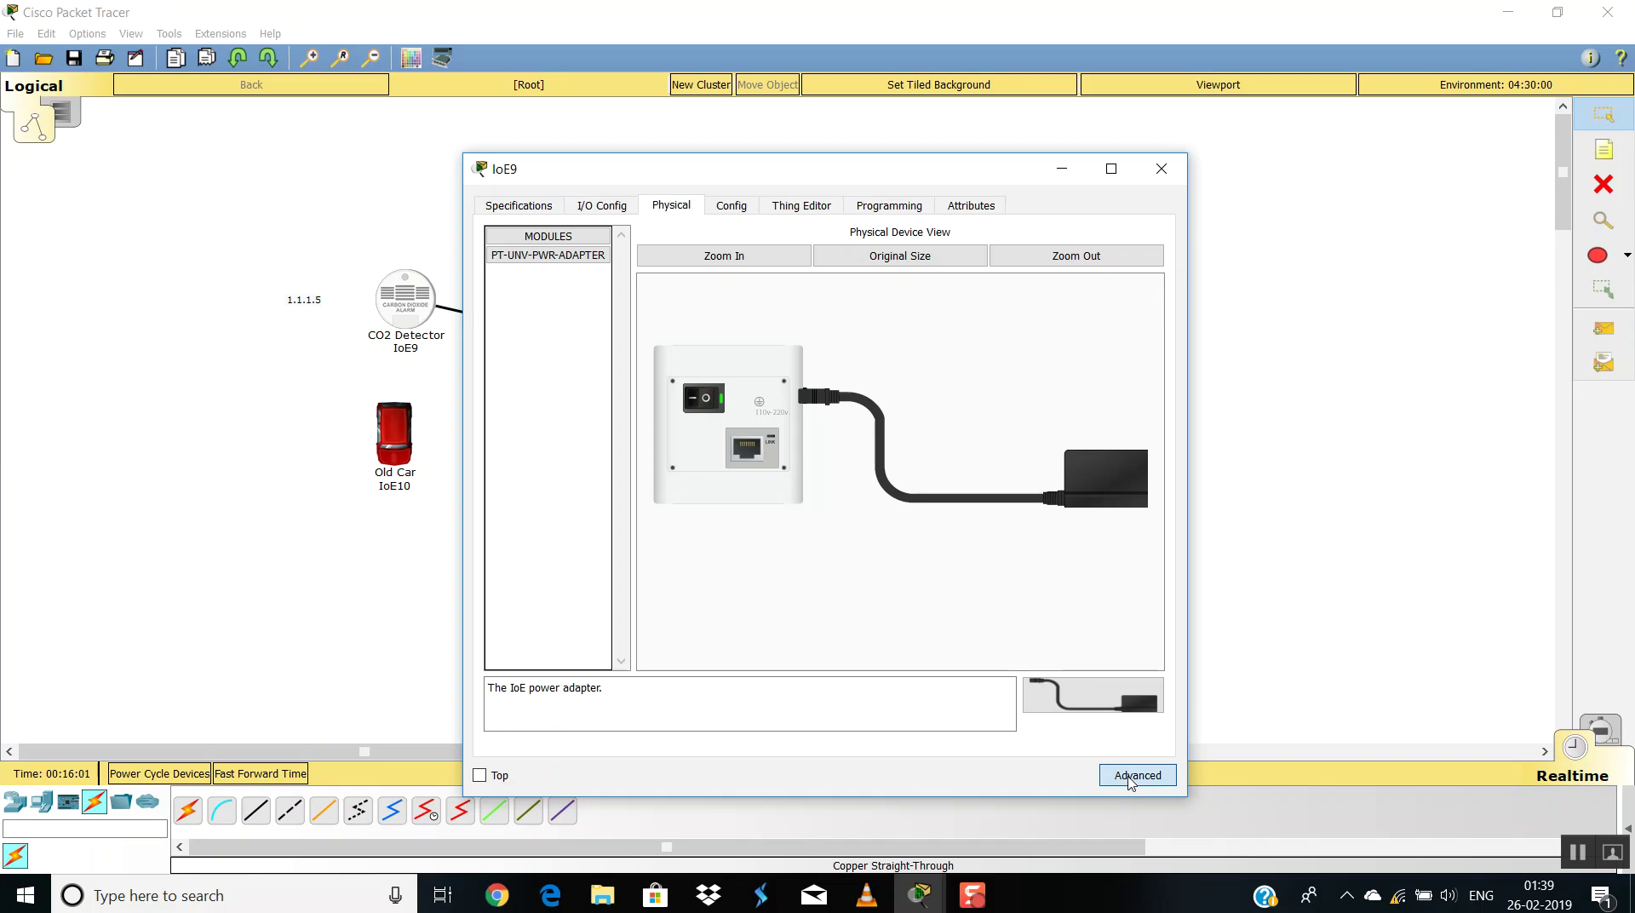
click(1130, 775)
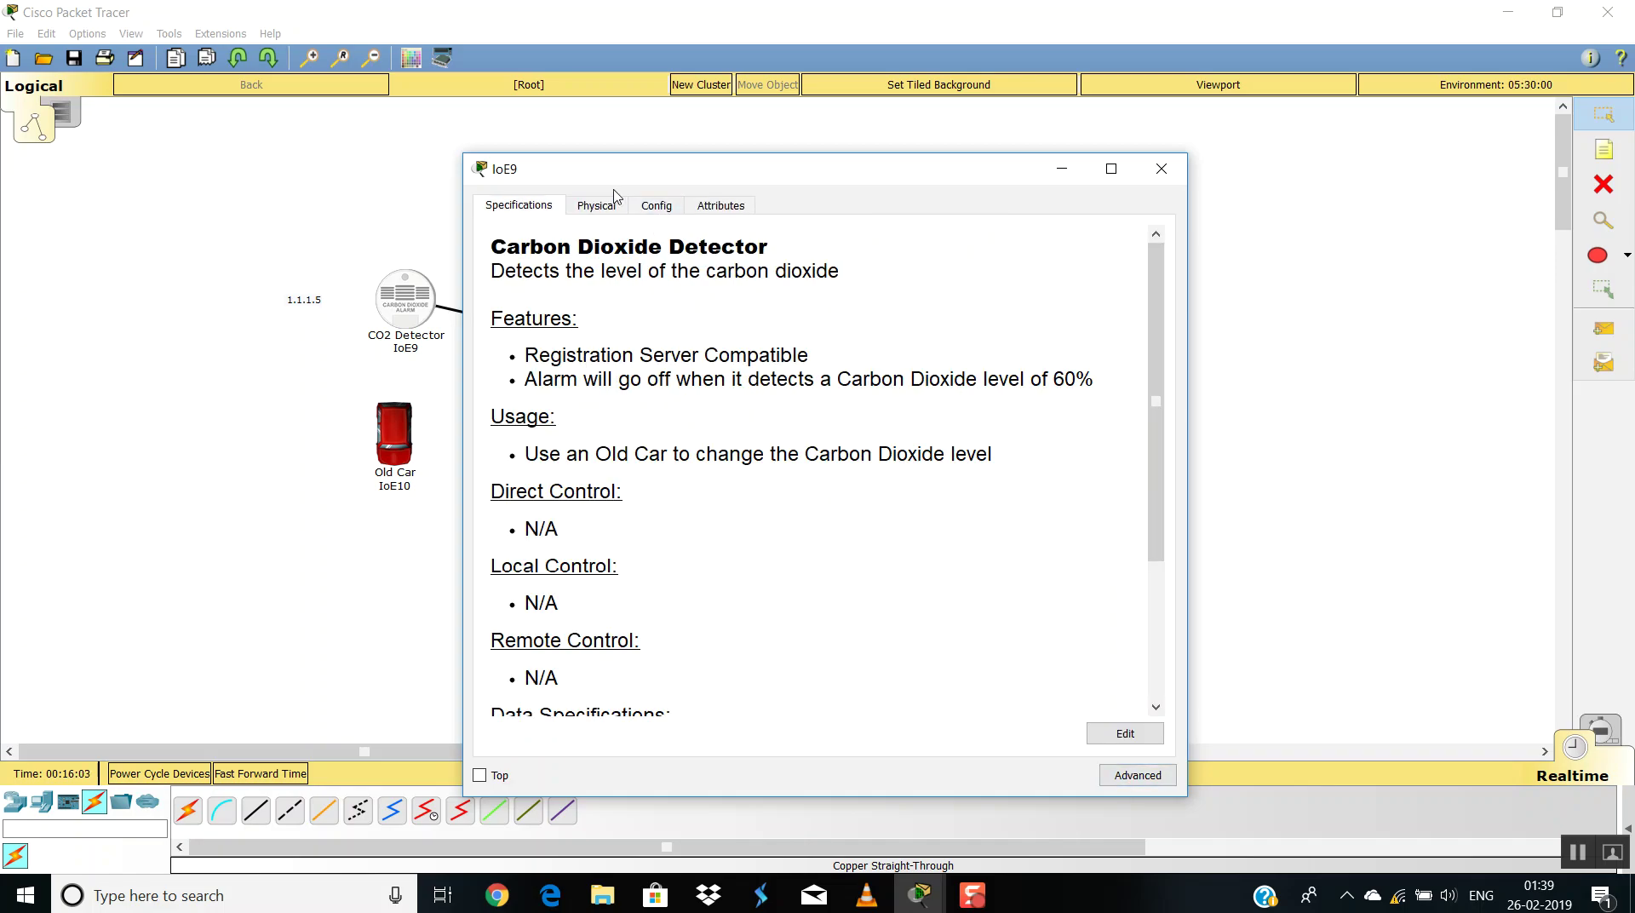
click(610, 206)
Step: Check the PT-UNV-PWR-ADAPTER module in the modules list, then close the CO2 Detector dialog
click(577, 255)
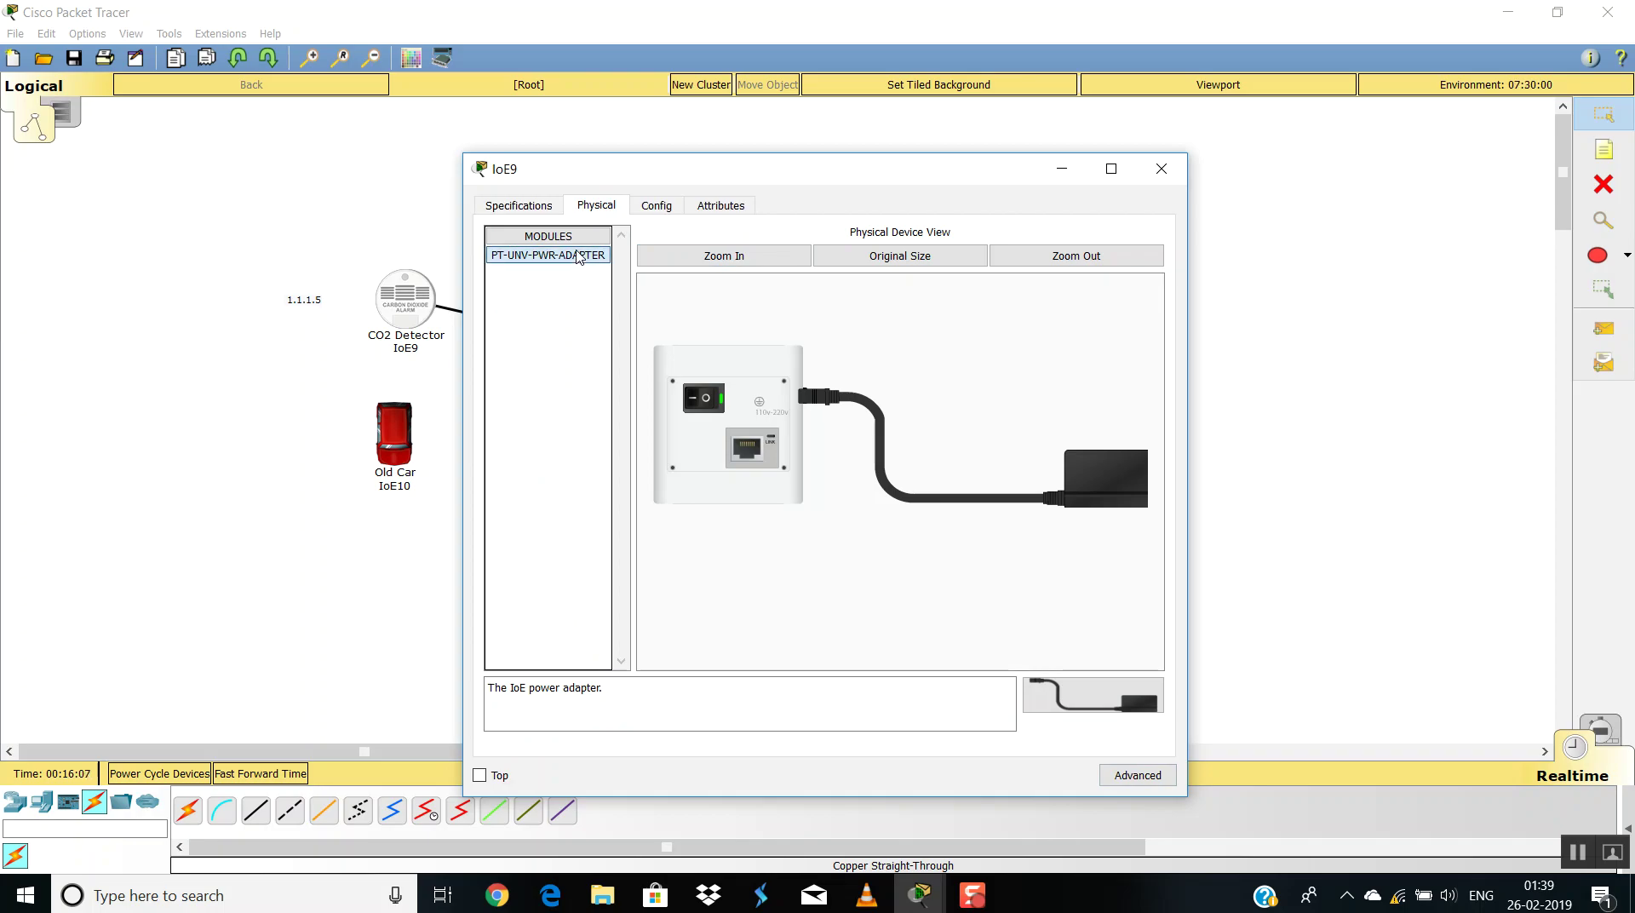
double_click(570, 237)
double_click(576, 242)
click(1161, 169)
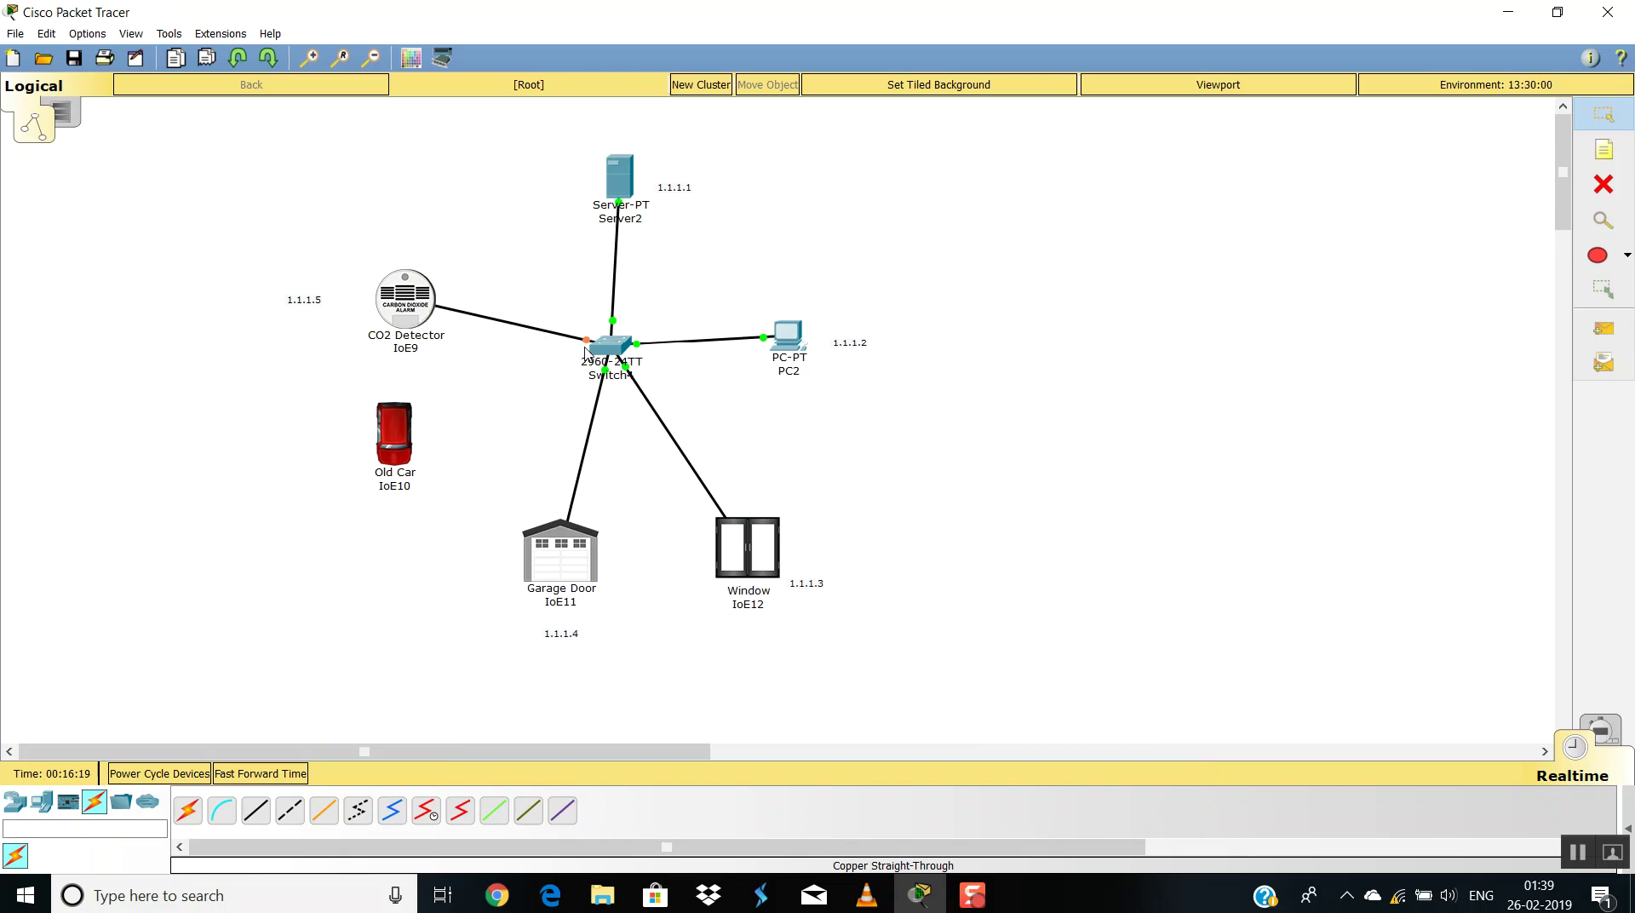
click(401, 315)
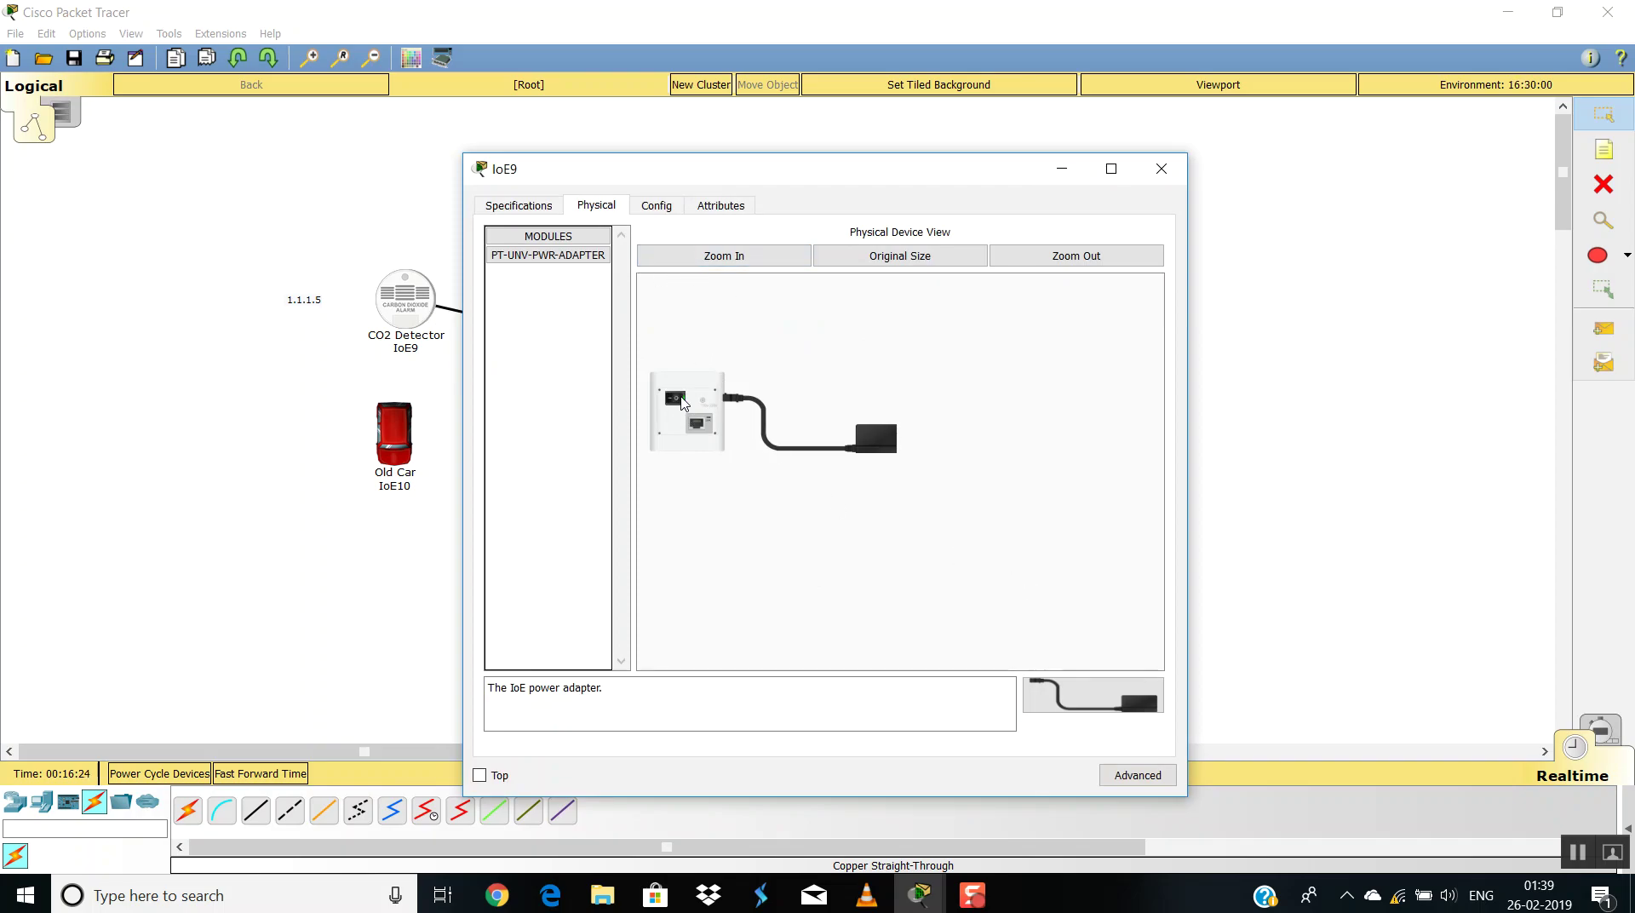
click(1160, 169)
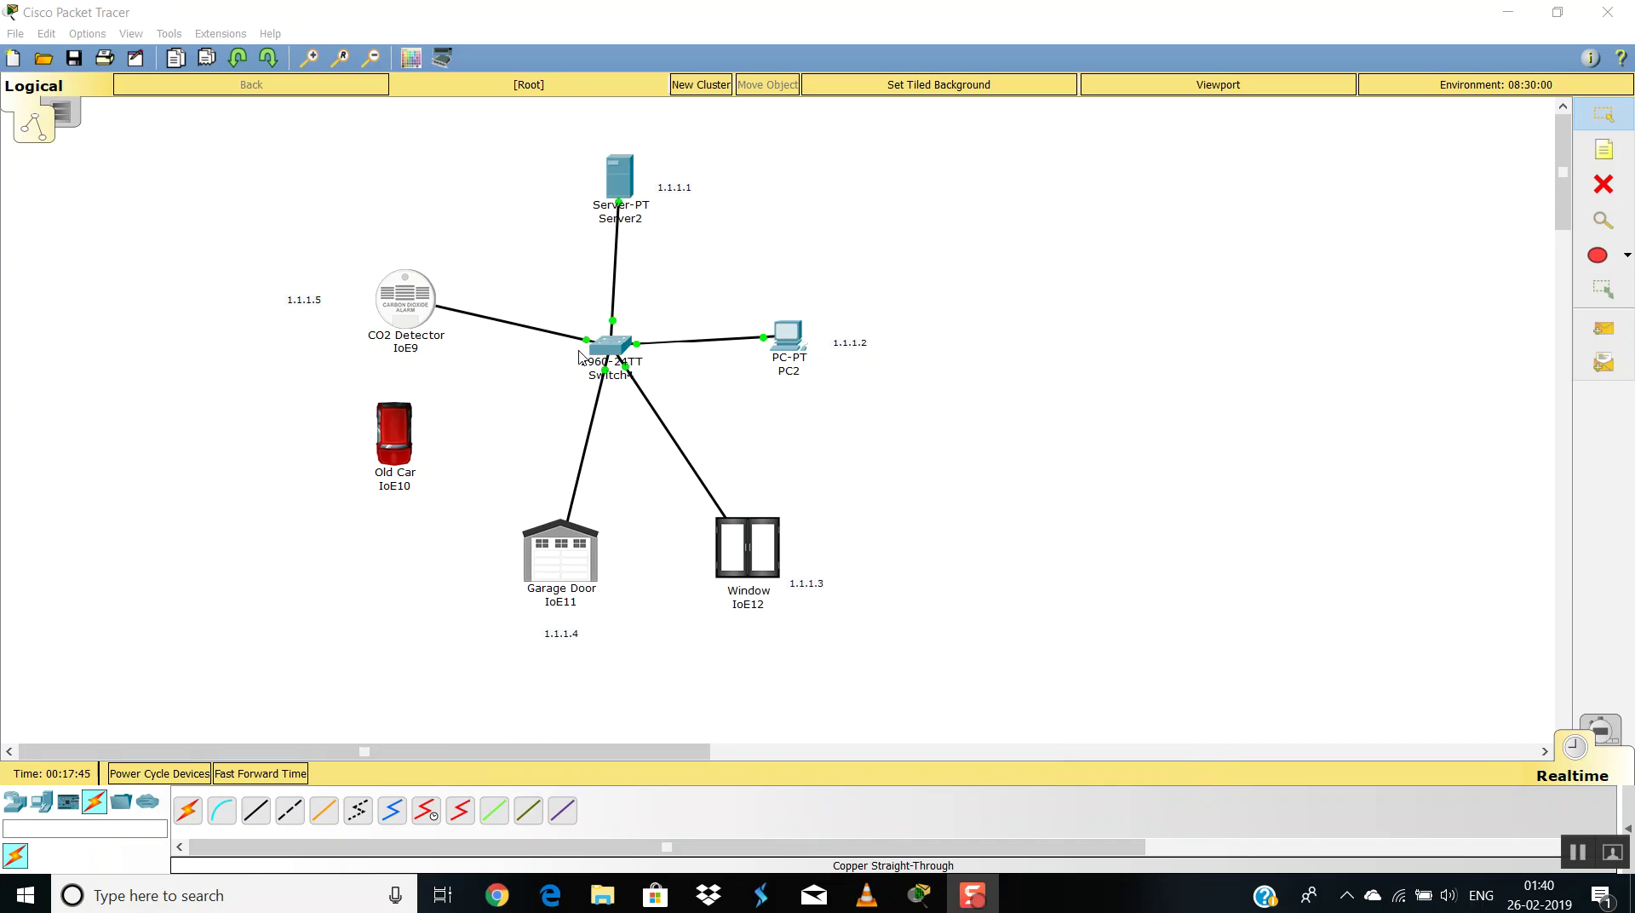
click(557, 408)
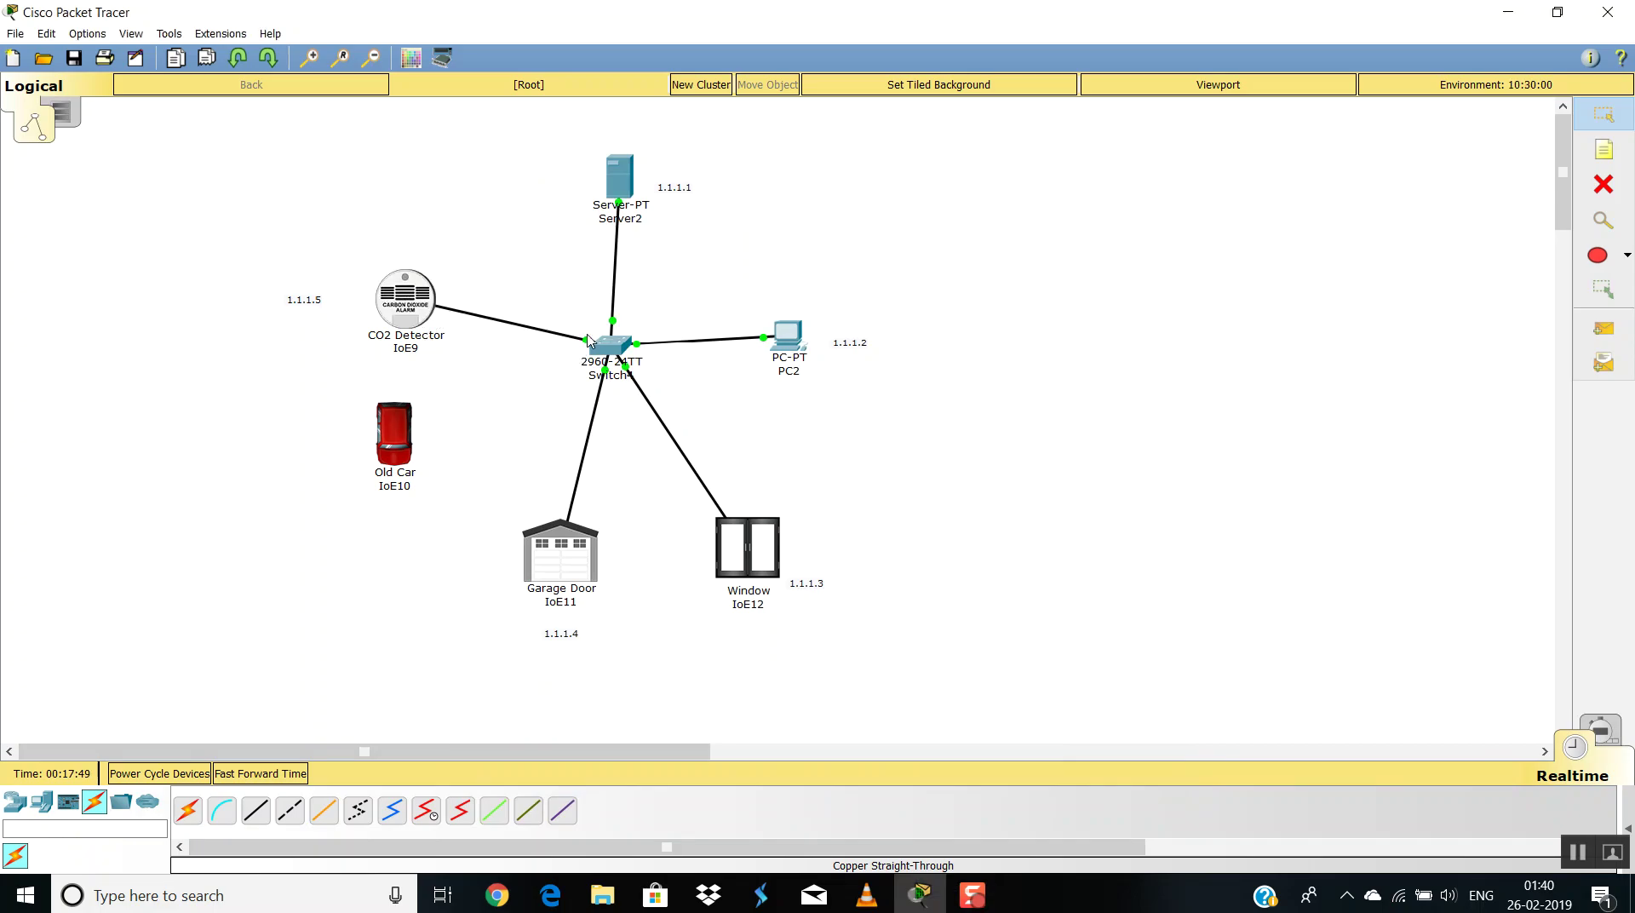
Step: Sign in to the IoE server at 1.1.1.1 from Server2's web browser
click(625, 178)
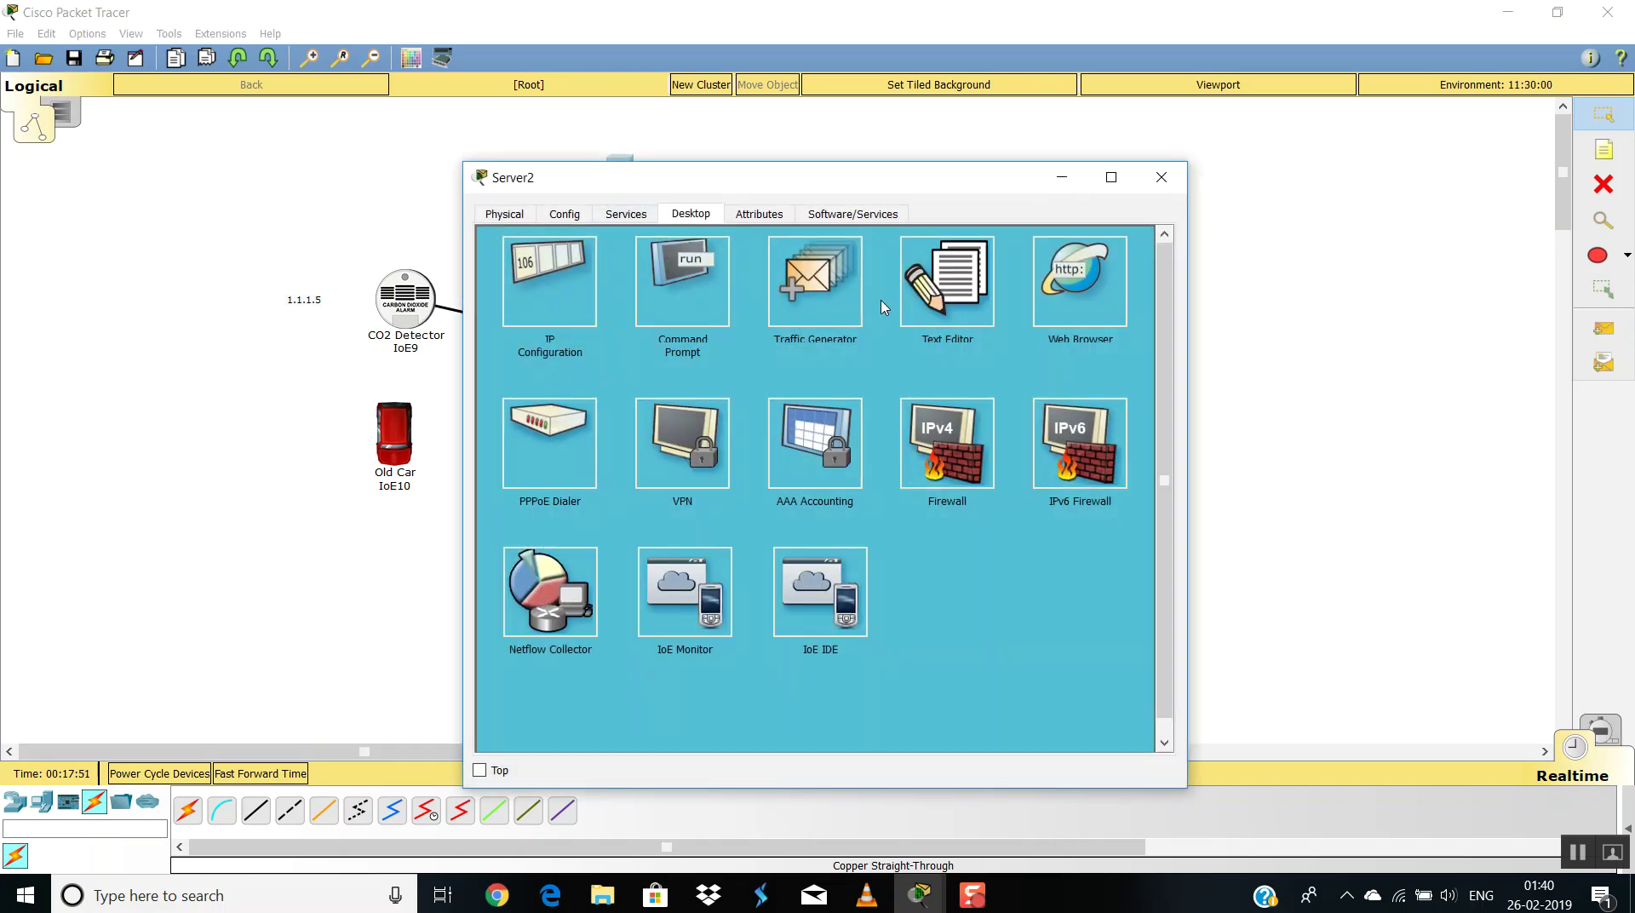
click(1056, 297)
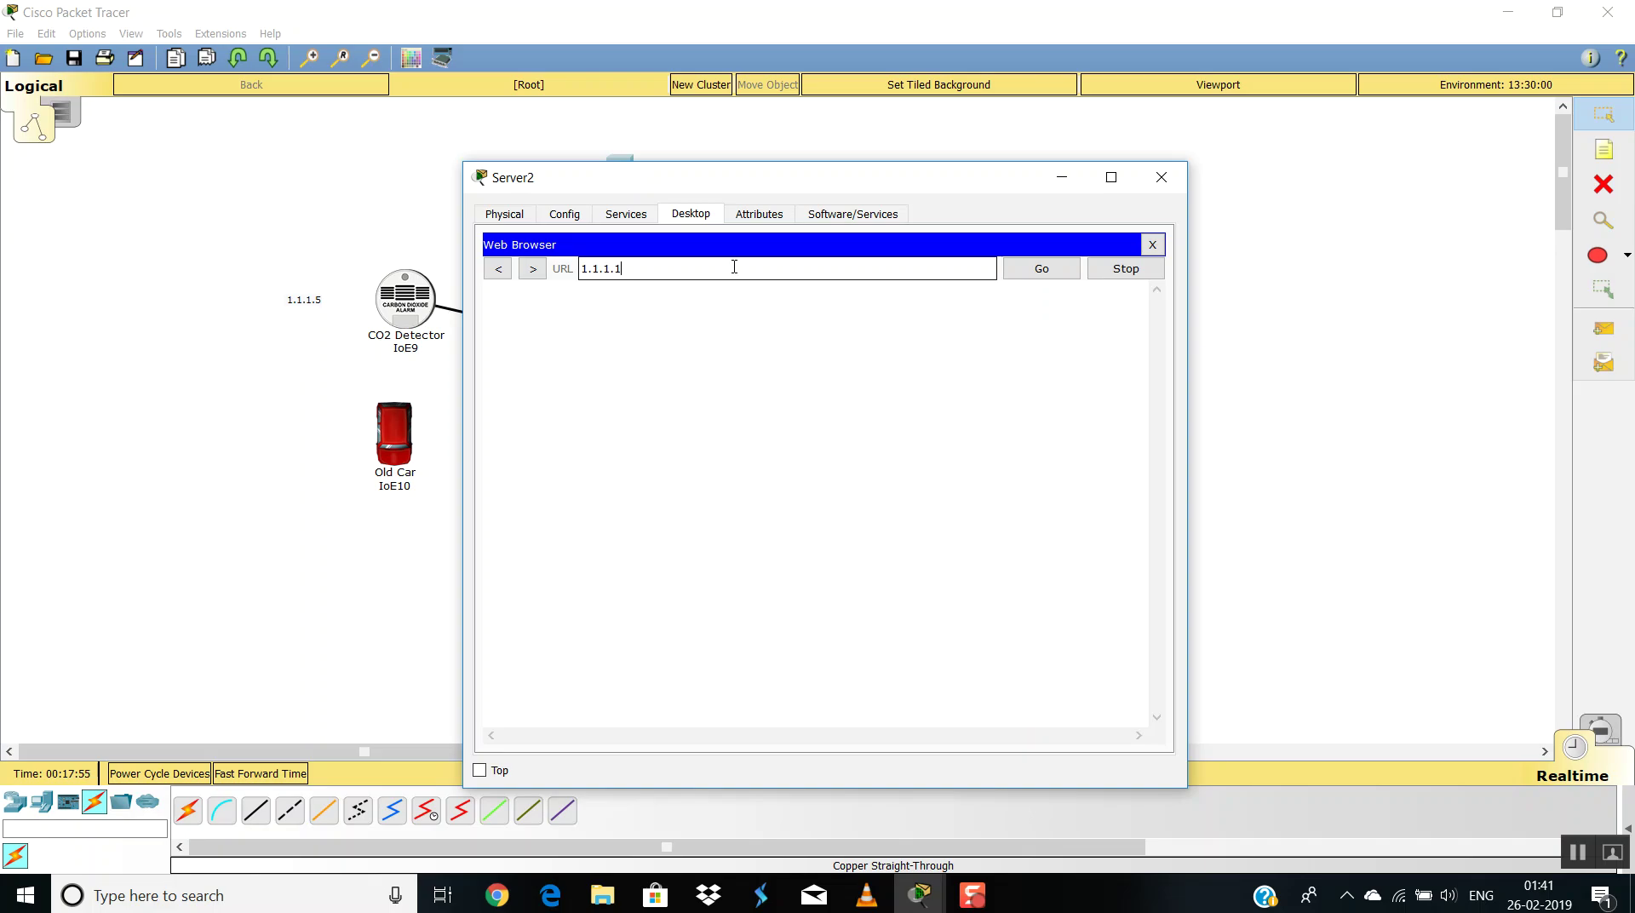
click(1040, 268)
click(880, 339)
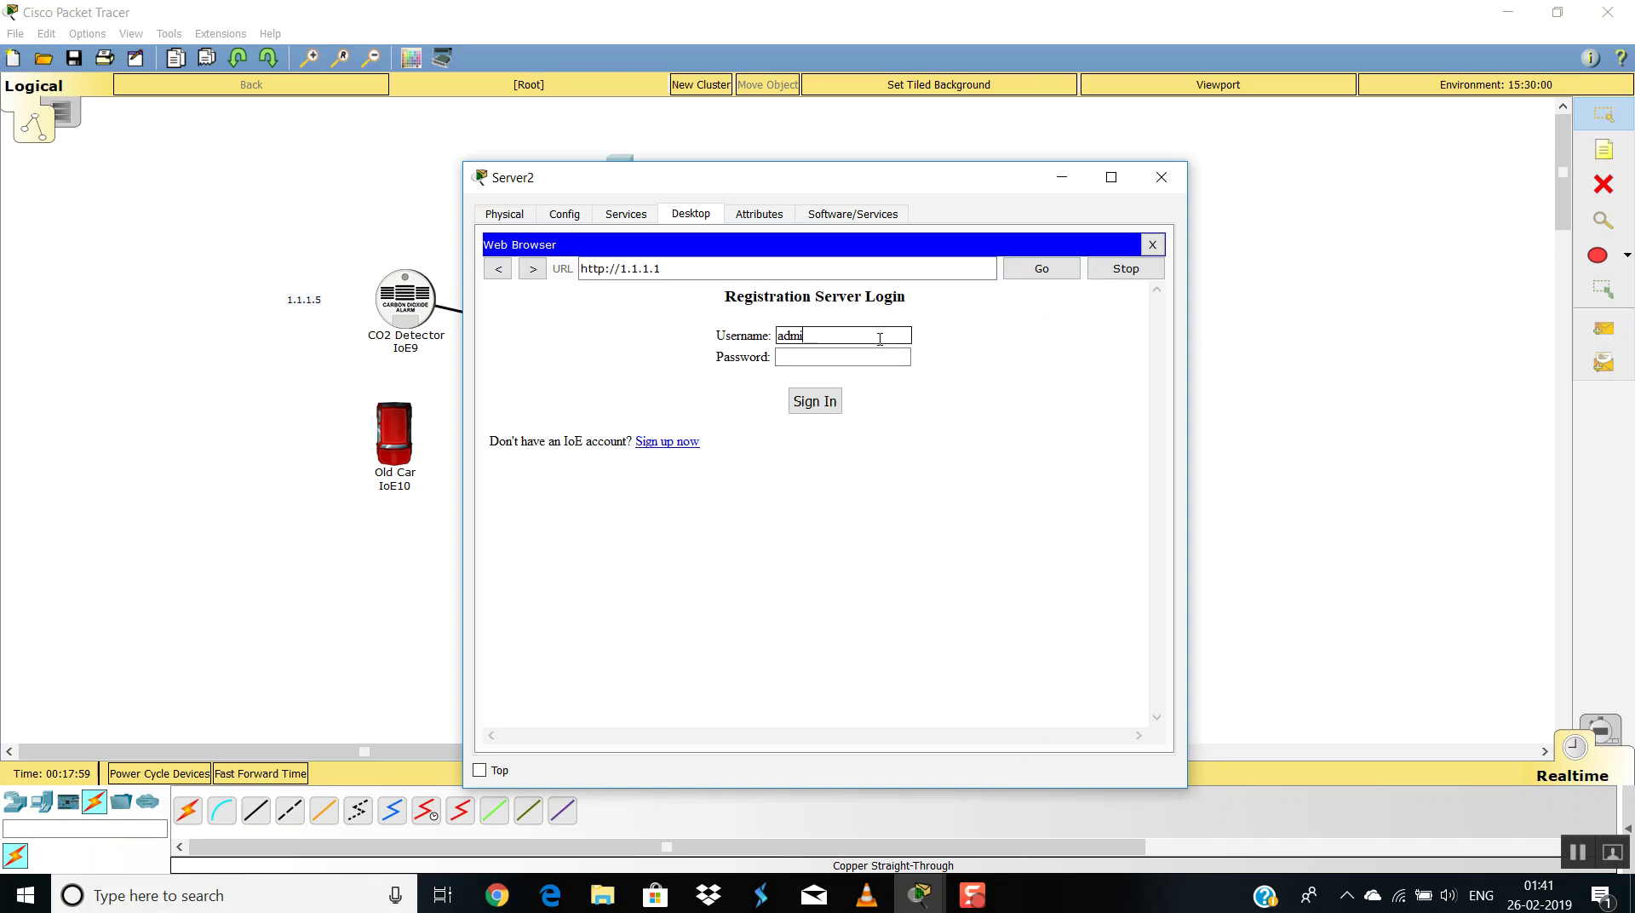
click(884, 351)
text(admin)
click(819, 405)
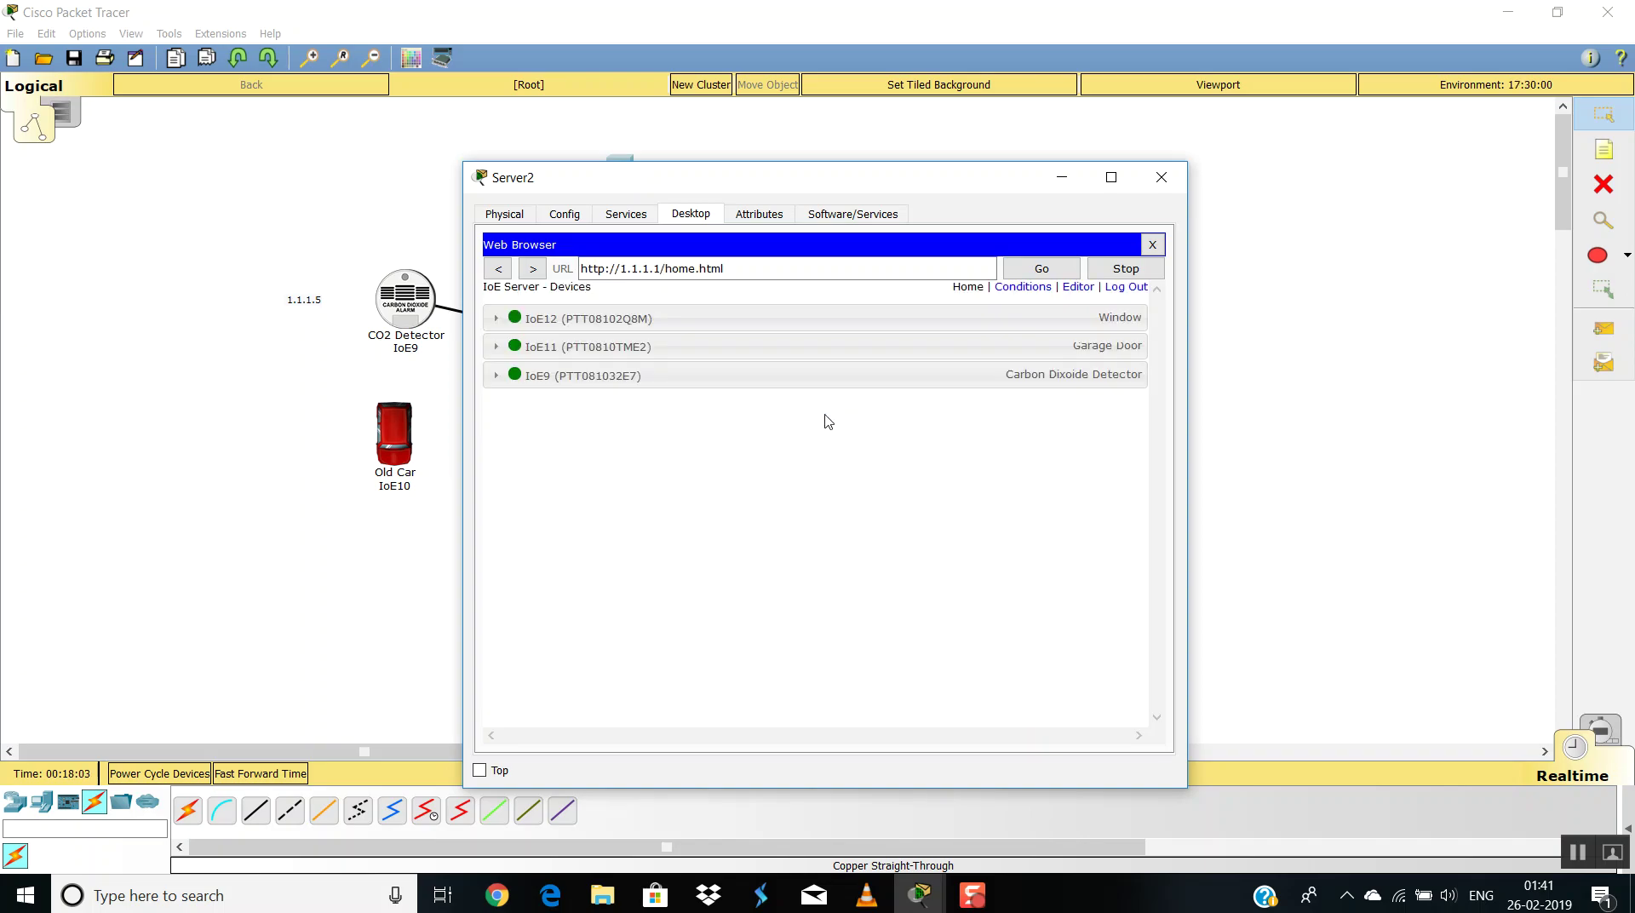
Step: Expand the Window, Garage Door and Carbon Dioxide Detector rows, then close Server2's window
click(719, 320)
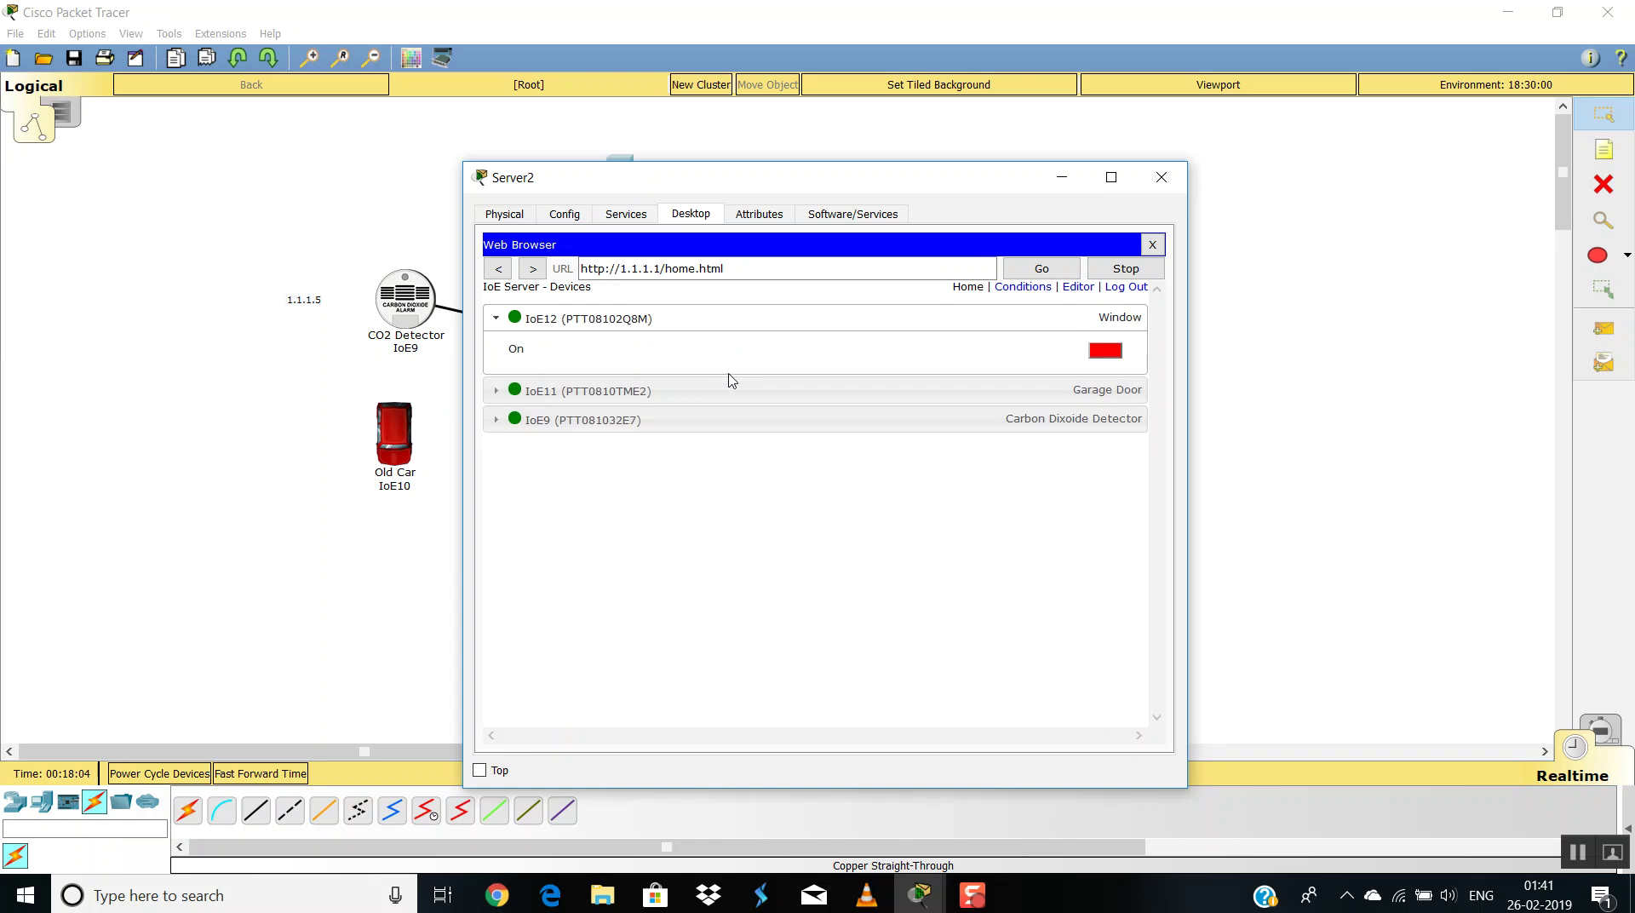
click(676, 392)
click(673, 463)
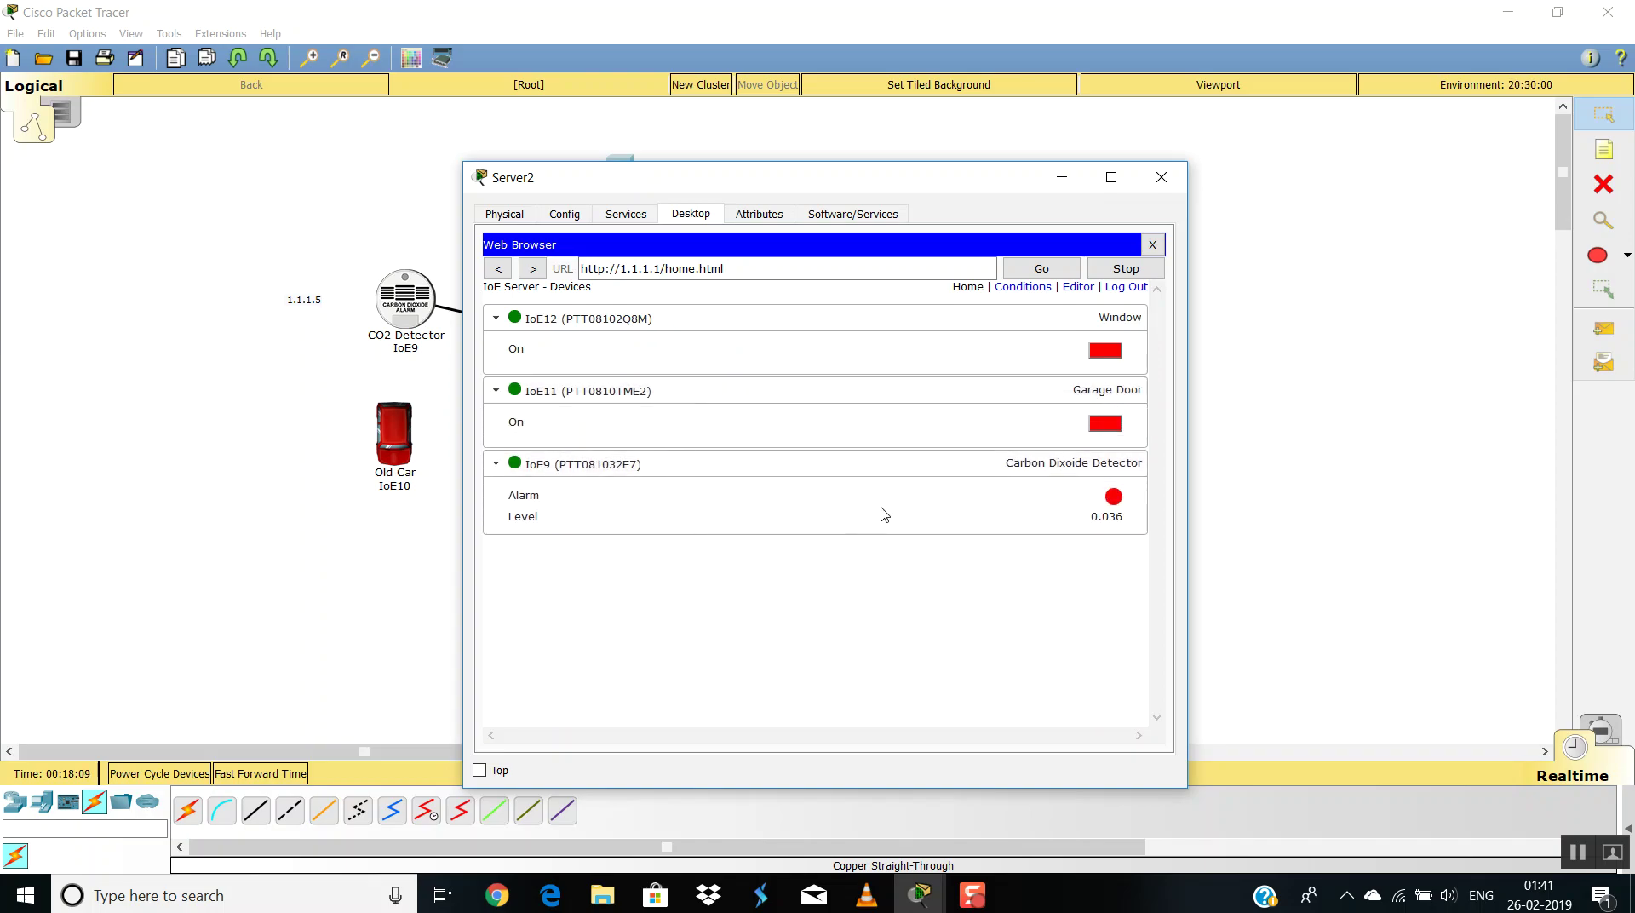
drag(810, 186, 895, 154)
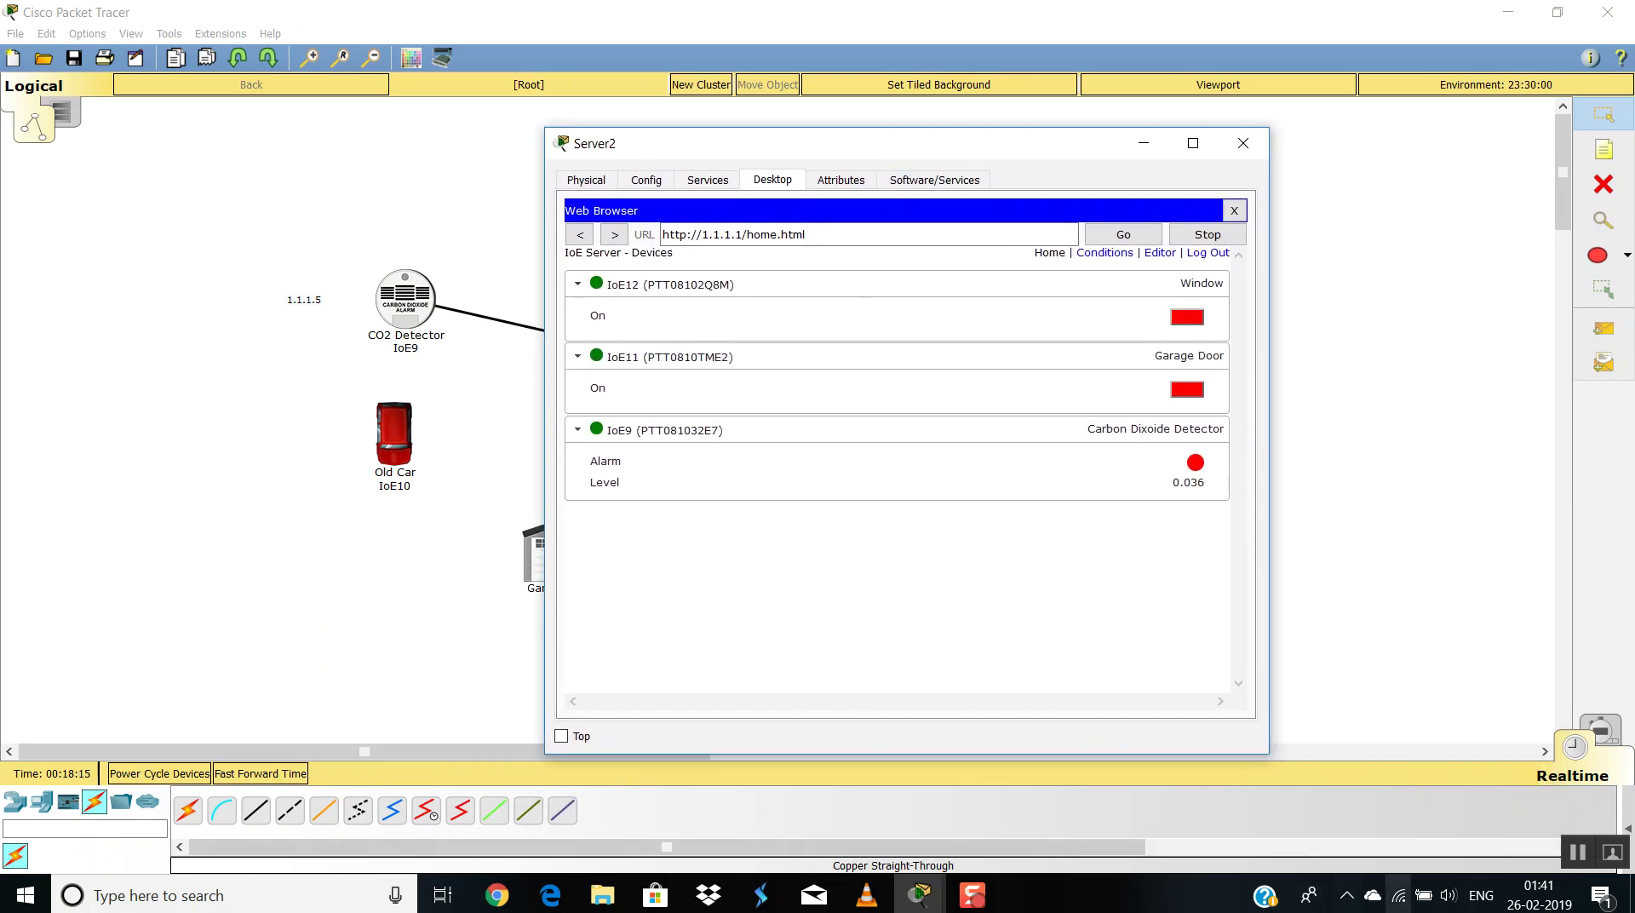
click(1151, 821)
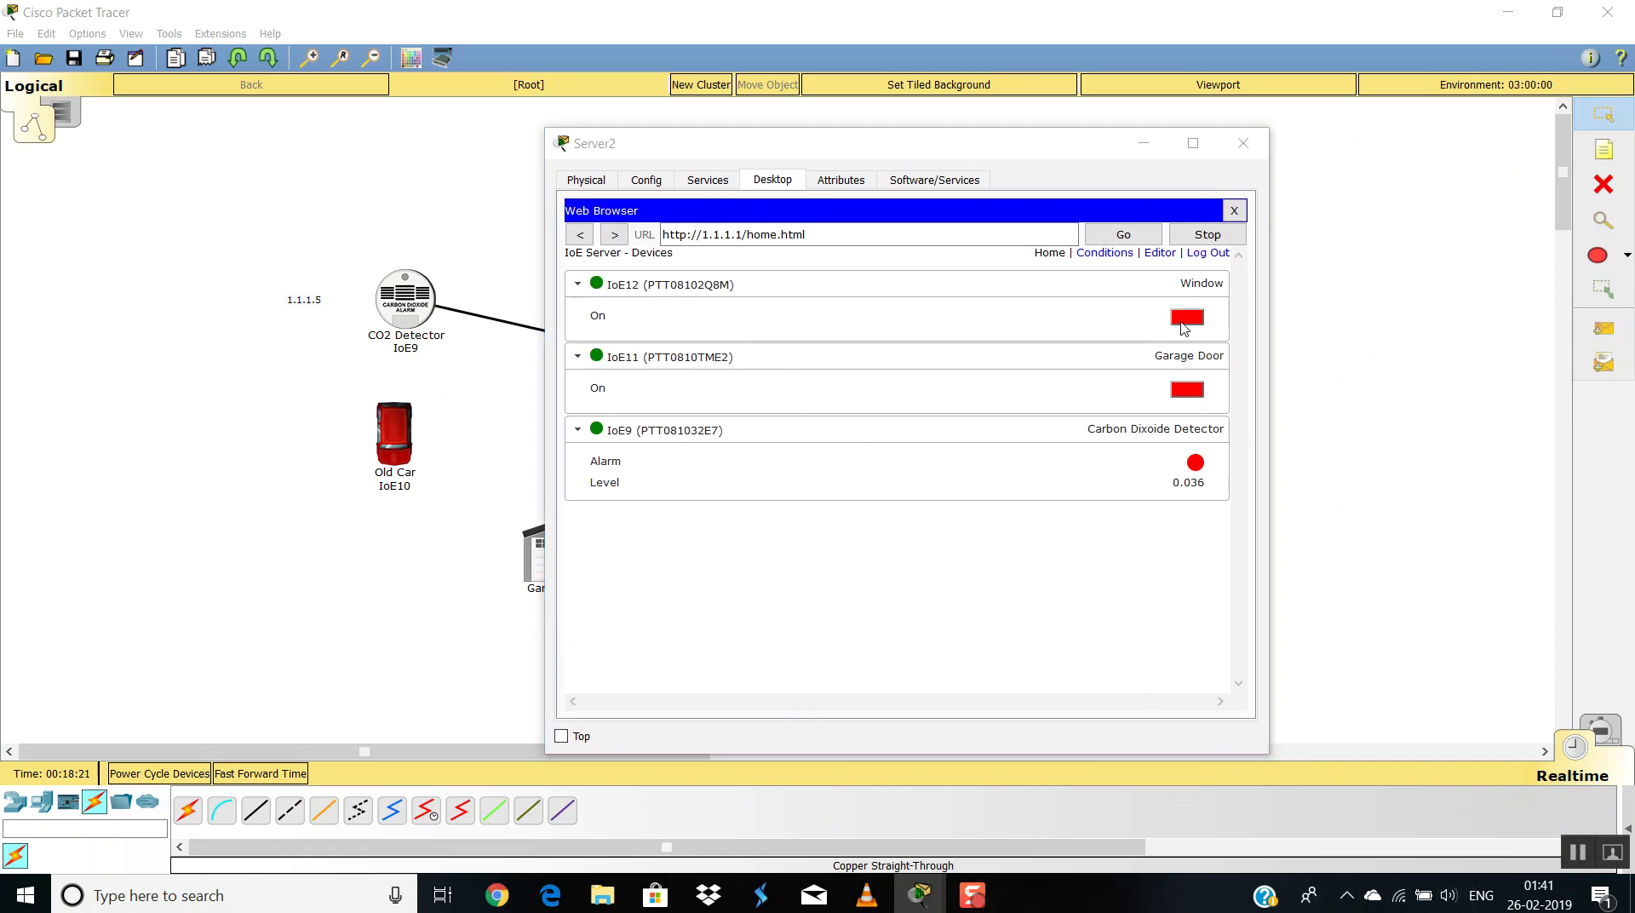
click(1243, 143)
Step: Rename the CO2 Detector to Co2 and the Garage Door to Garage
click(407, 345)
drag(376, 350, 397, 358)
text(Co)
click(554, 613)
double_click(564, 606)
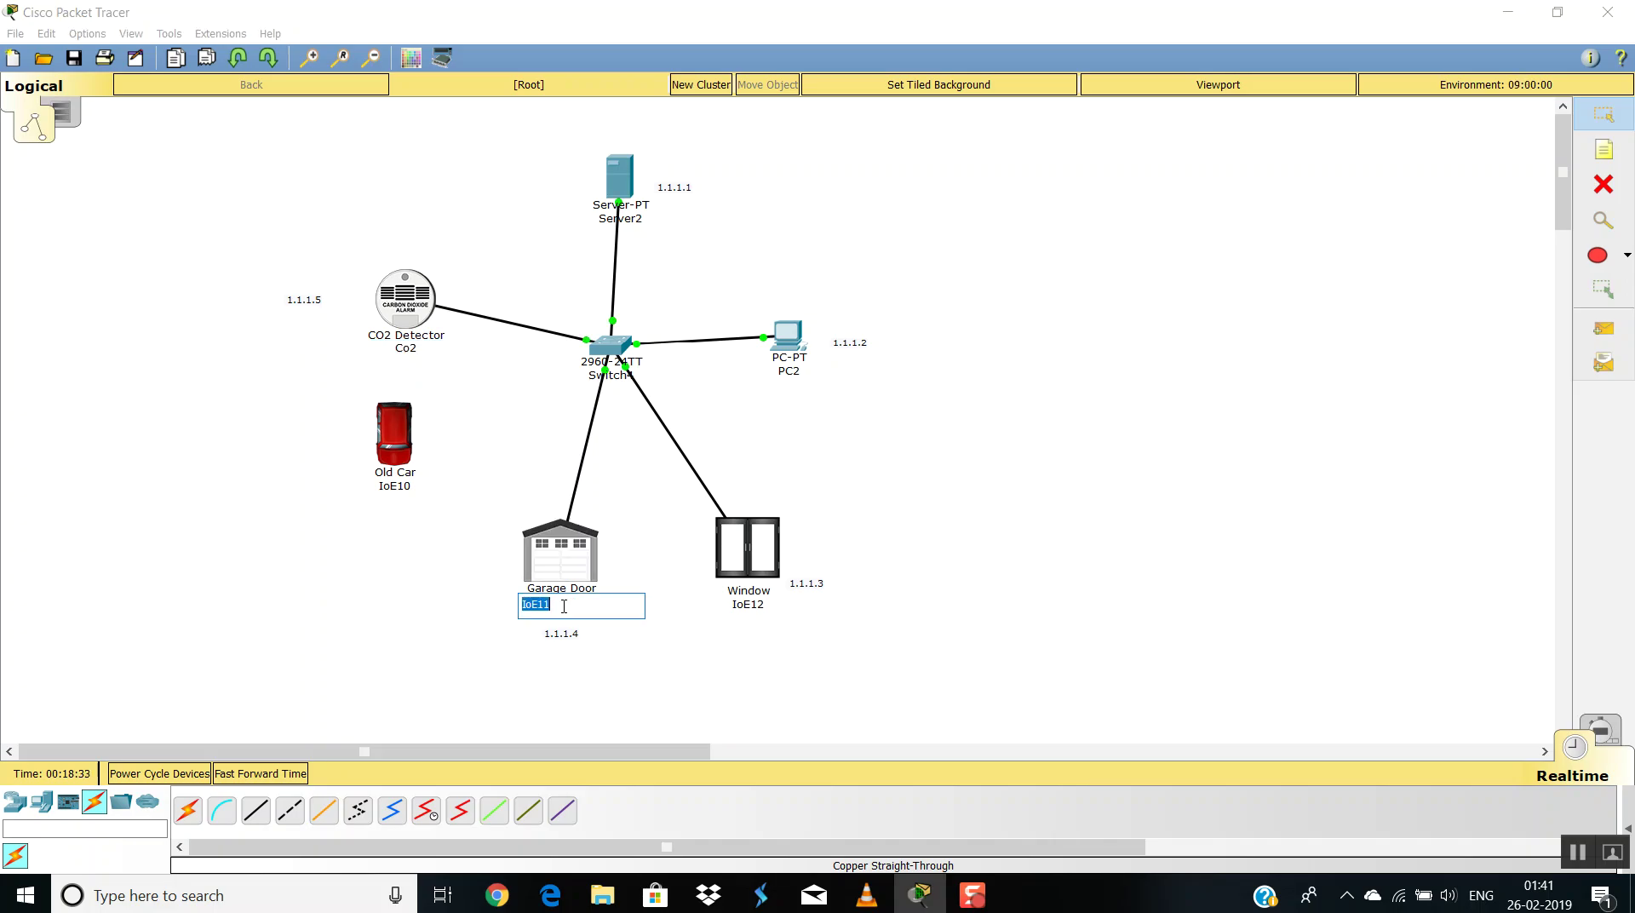
text(Garage)
Step: Rename the window device to window and open Server2's web browser
click(757, 604)
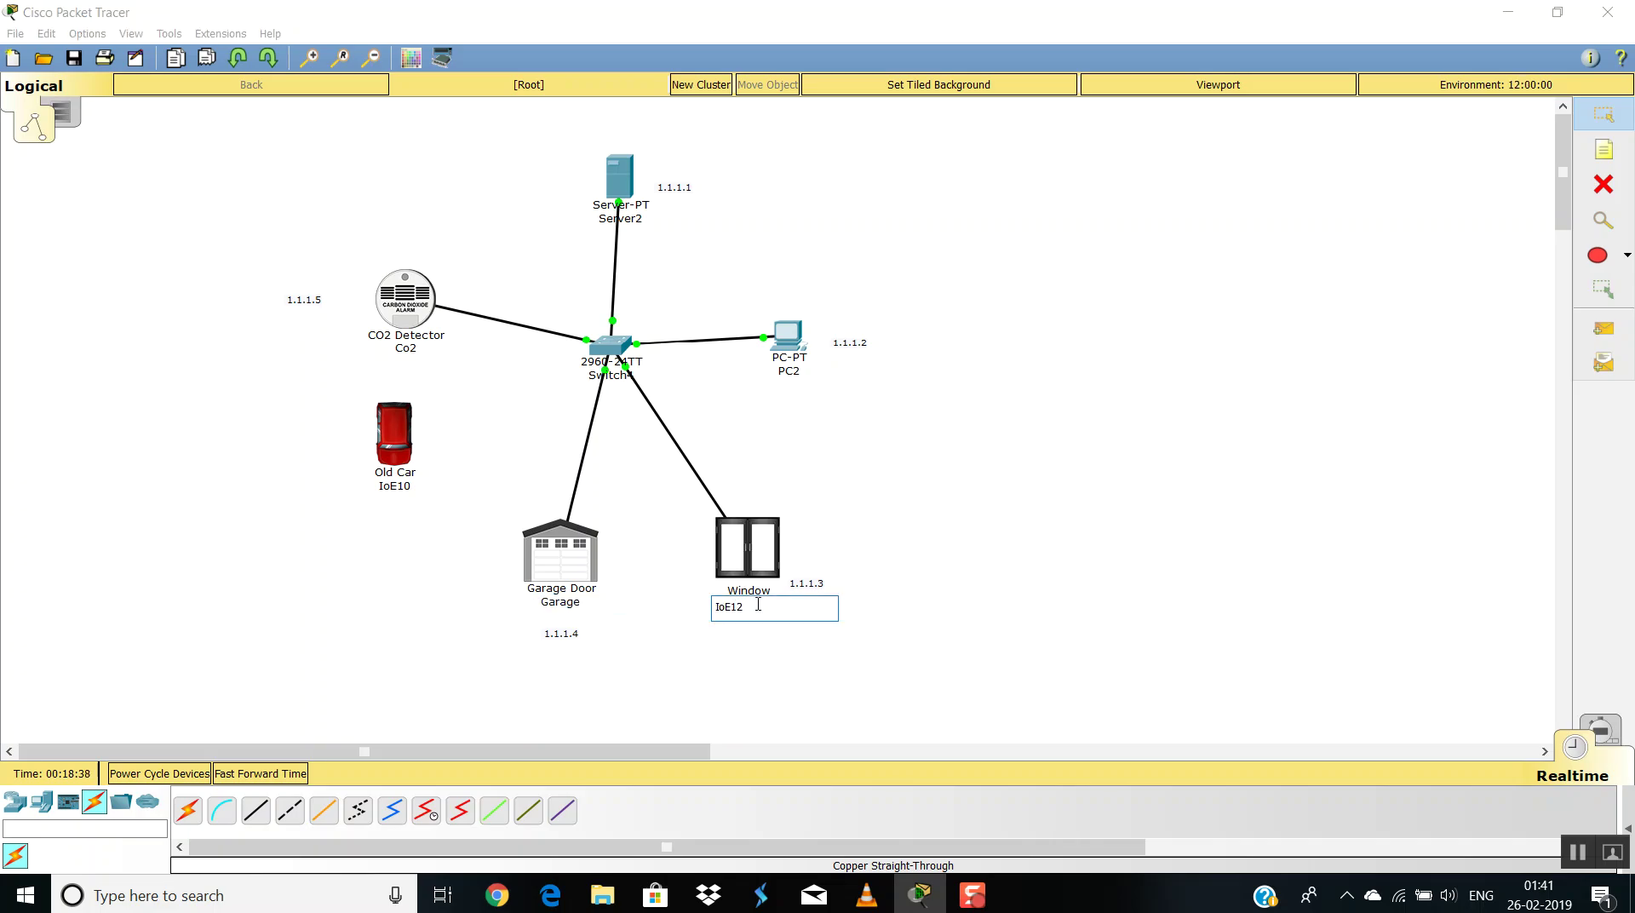
double_click(756, 604)
text(window)
click(947, 569)
double_click(619, 179)
click(1054, 278)
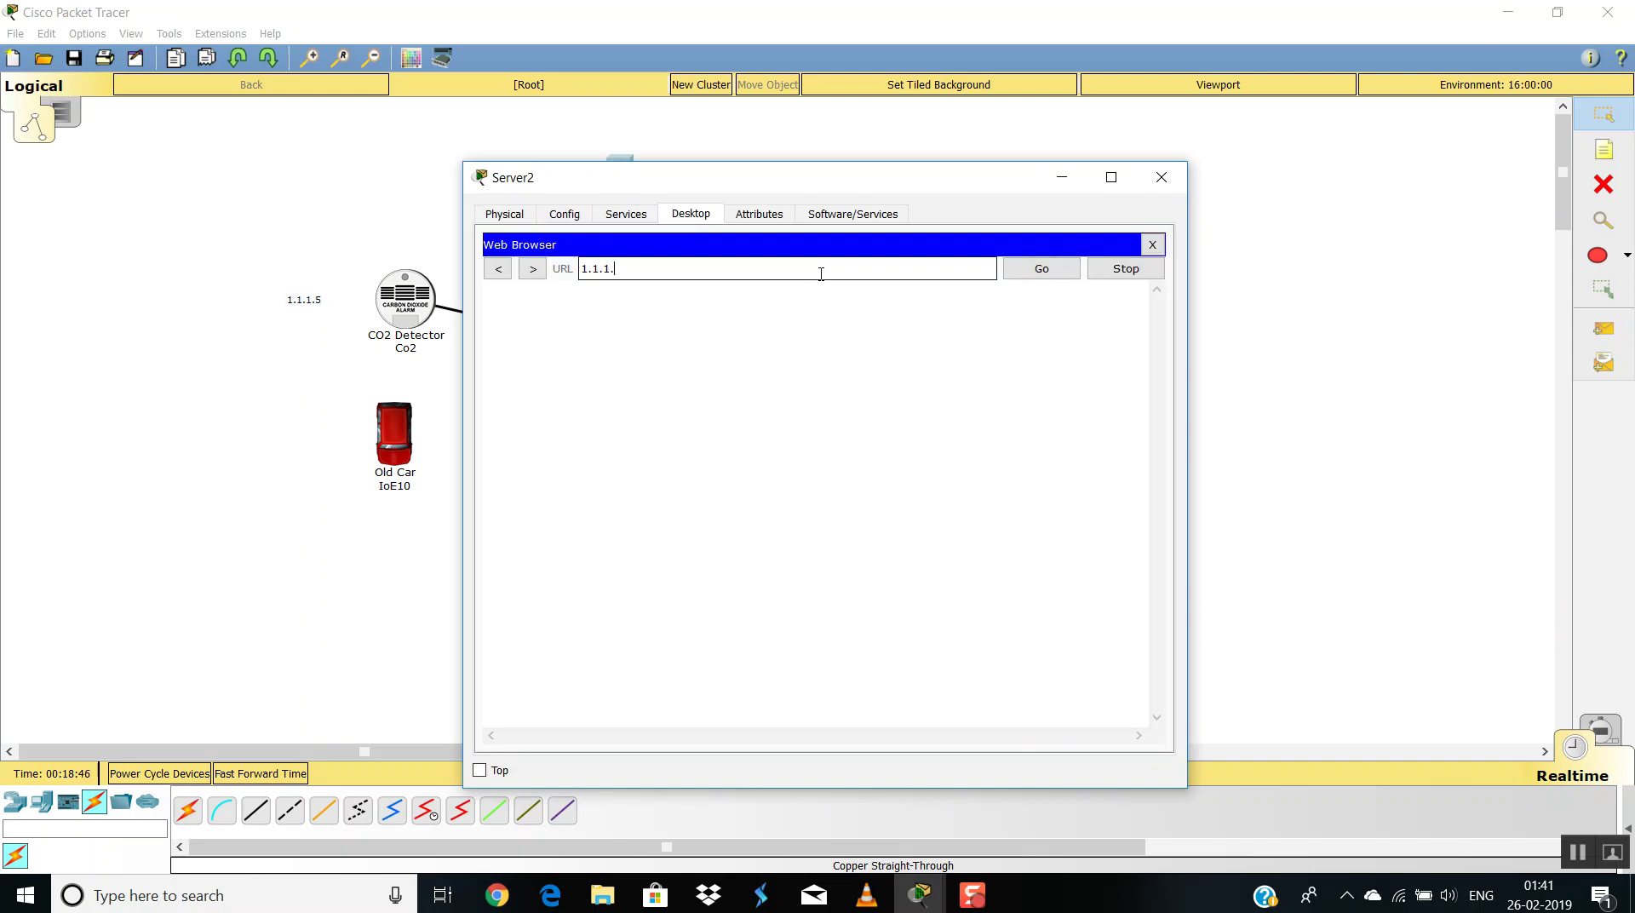
Step: Log in to the IoE server at 1.1.1.1 with the server account credentials
click(1040, 269)
click(848, 336)
text(admin)
click(844, 355)
text(admin)
click(832, 401)
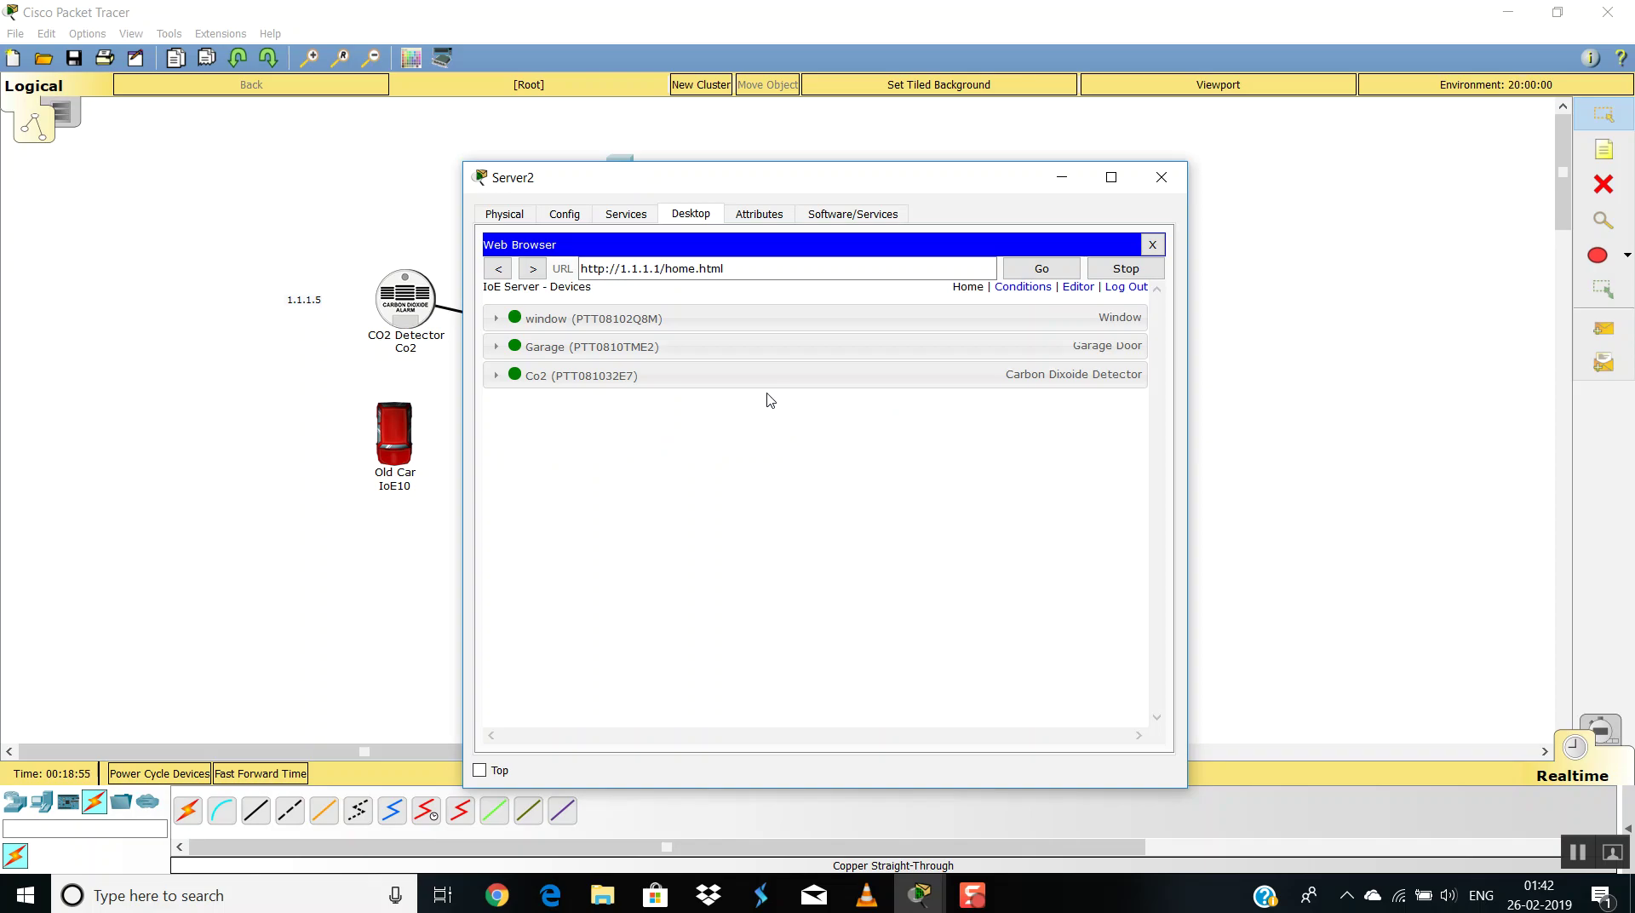
Step: Expand the Co2, Garage and window device rows and go to the Conditions page
click(668, 377)
click(673, 347)
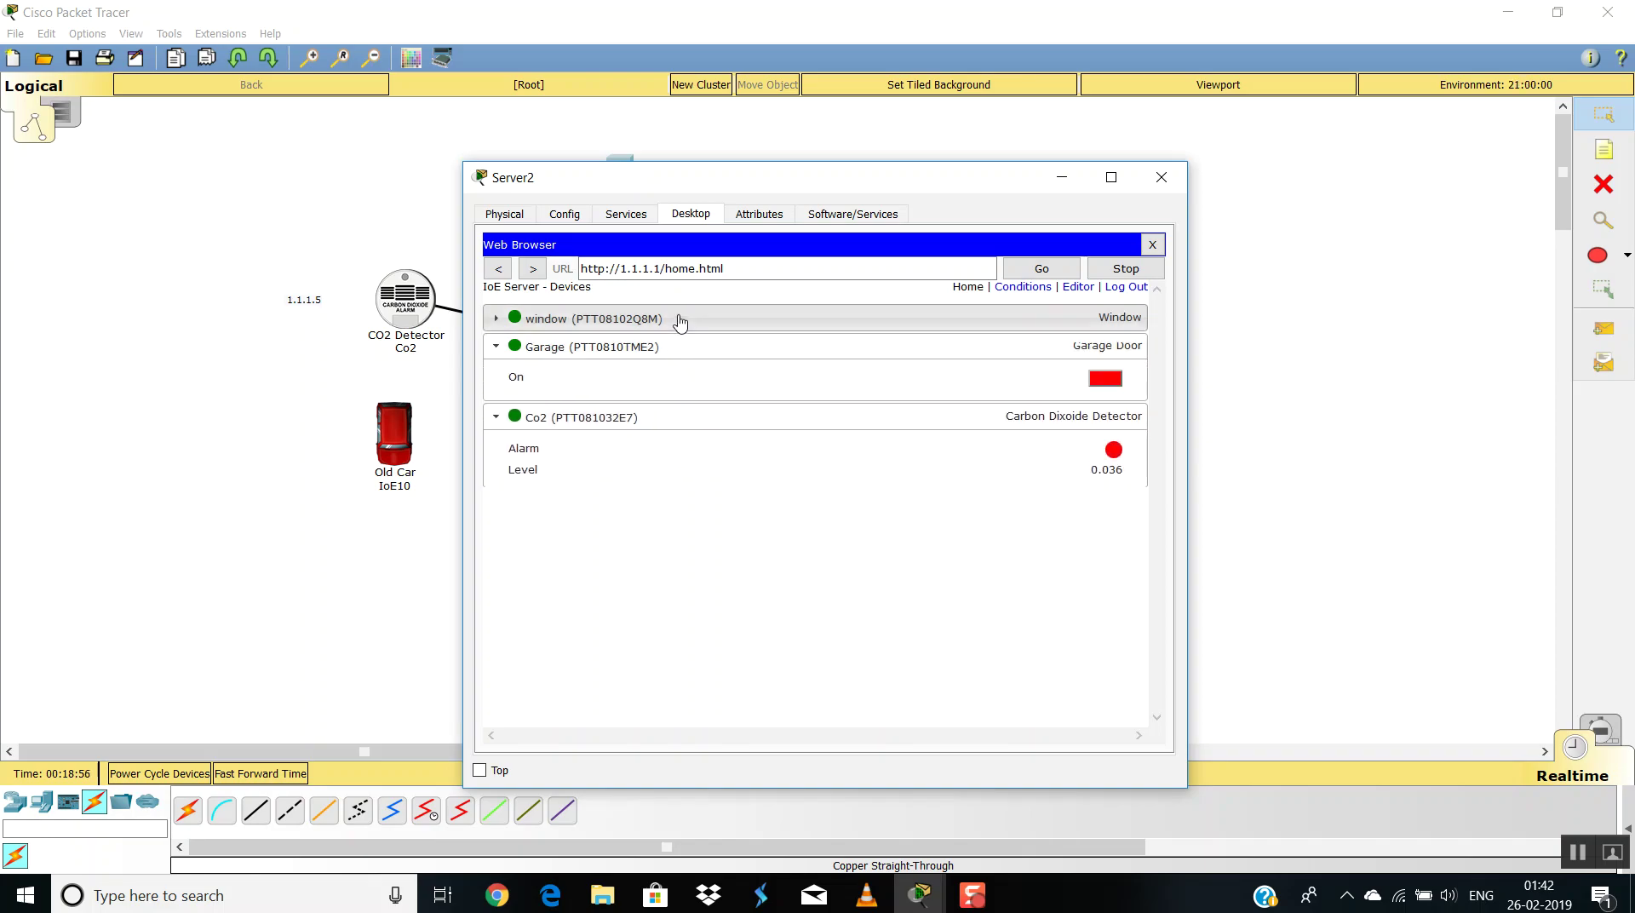
click(679, 320)
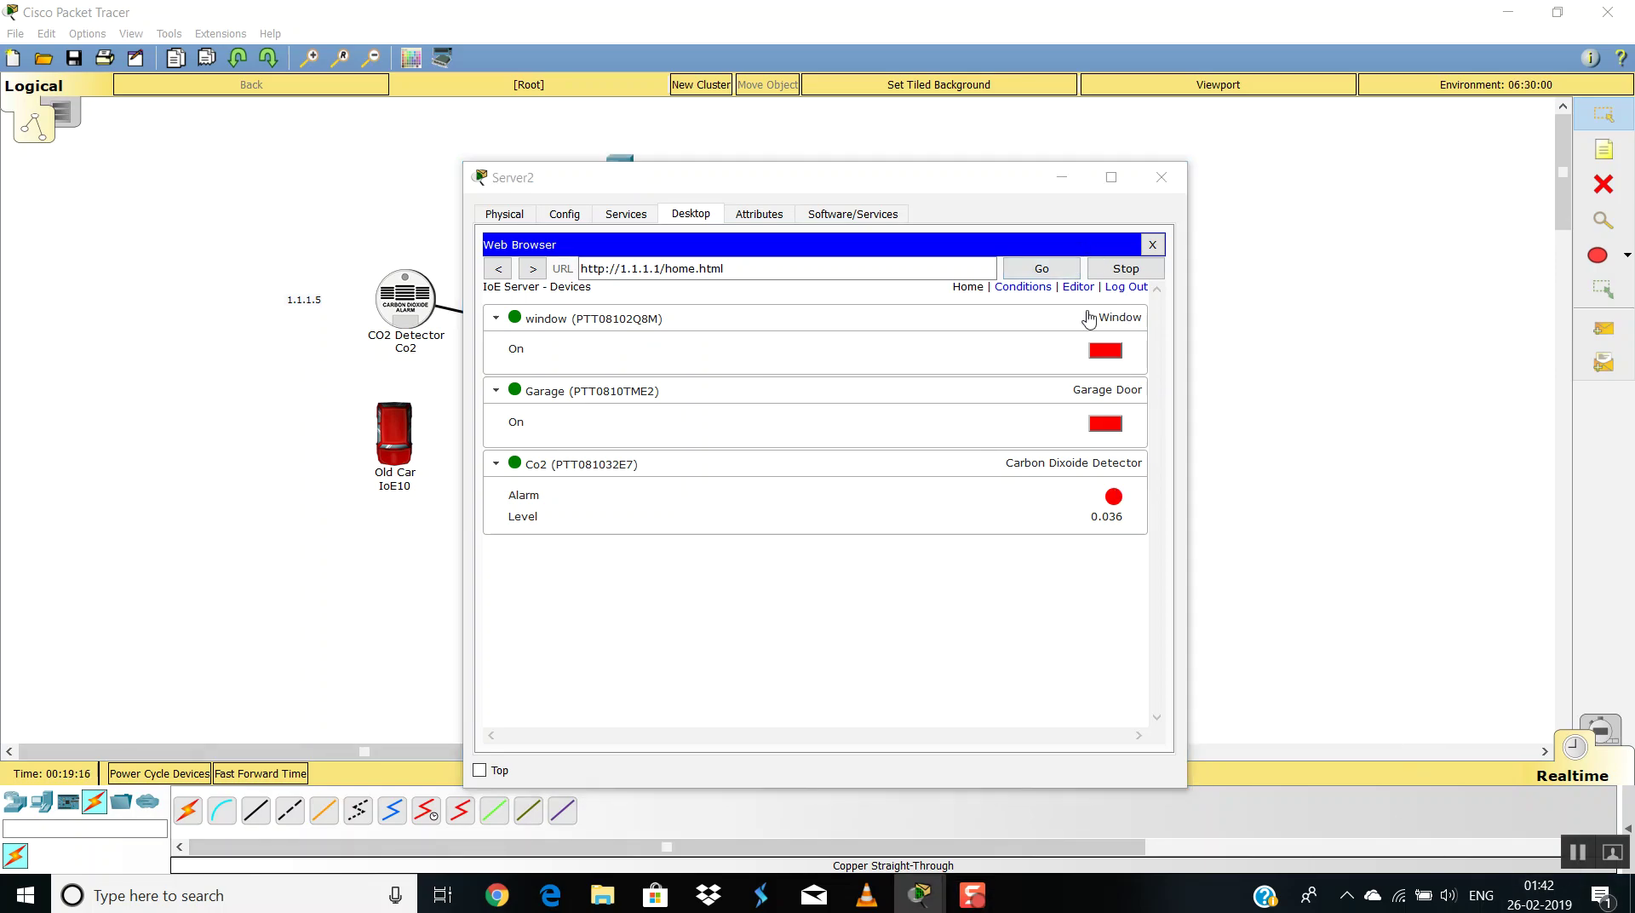
click(1038, 289)
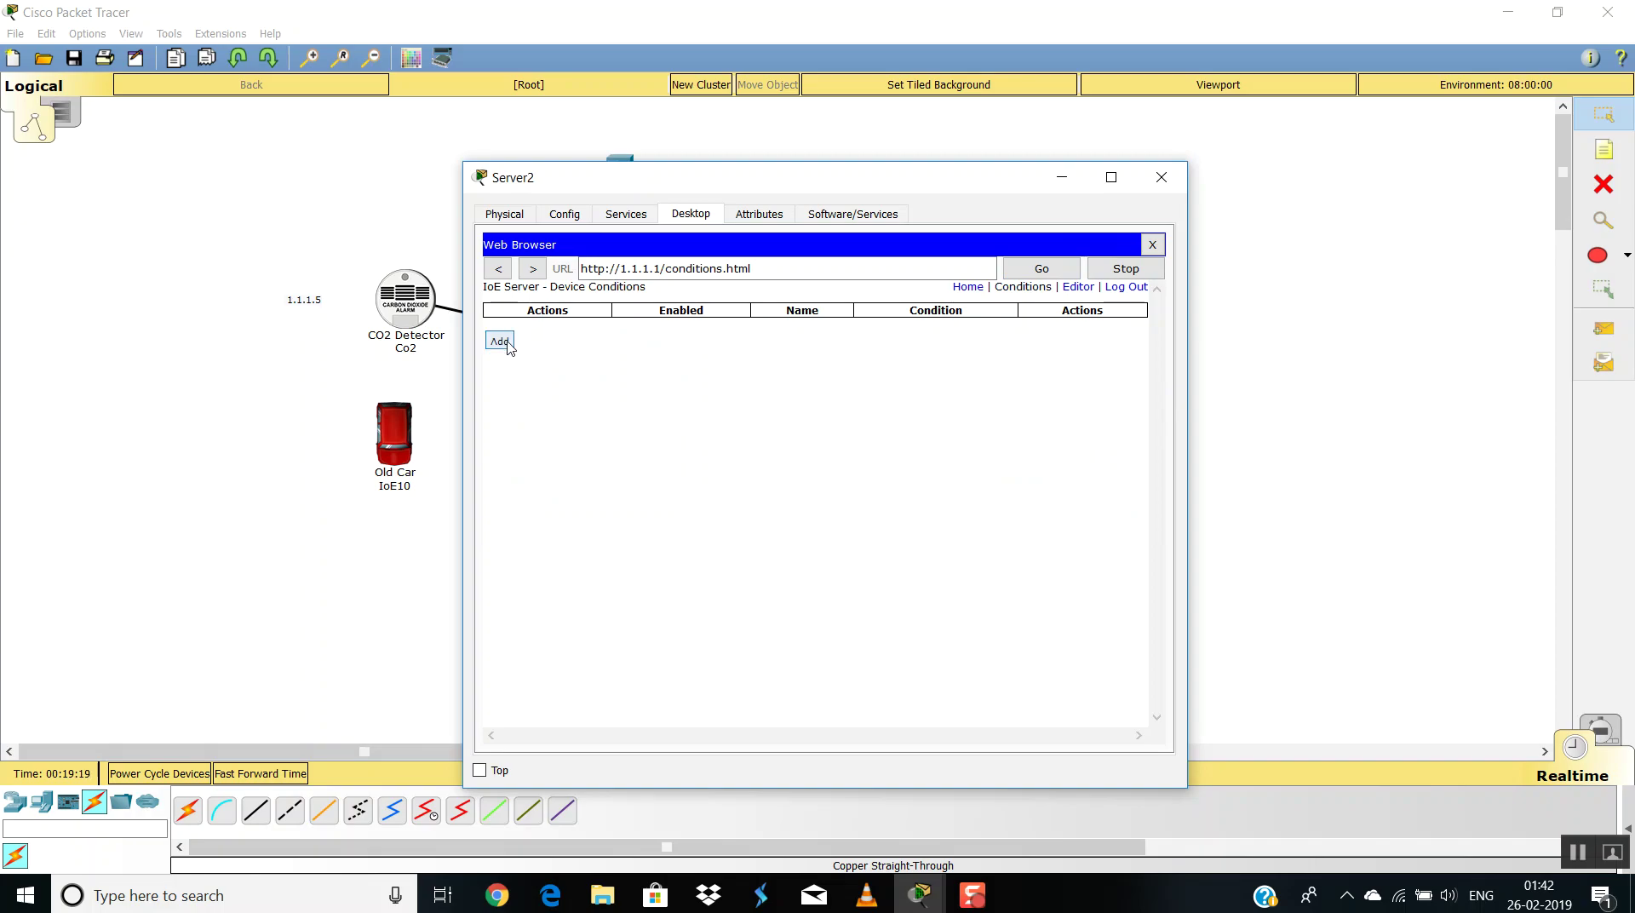
Step: Add a new rule named on with the condition Co2 Level >= 20
click(501, 340)
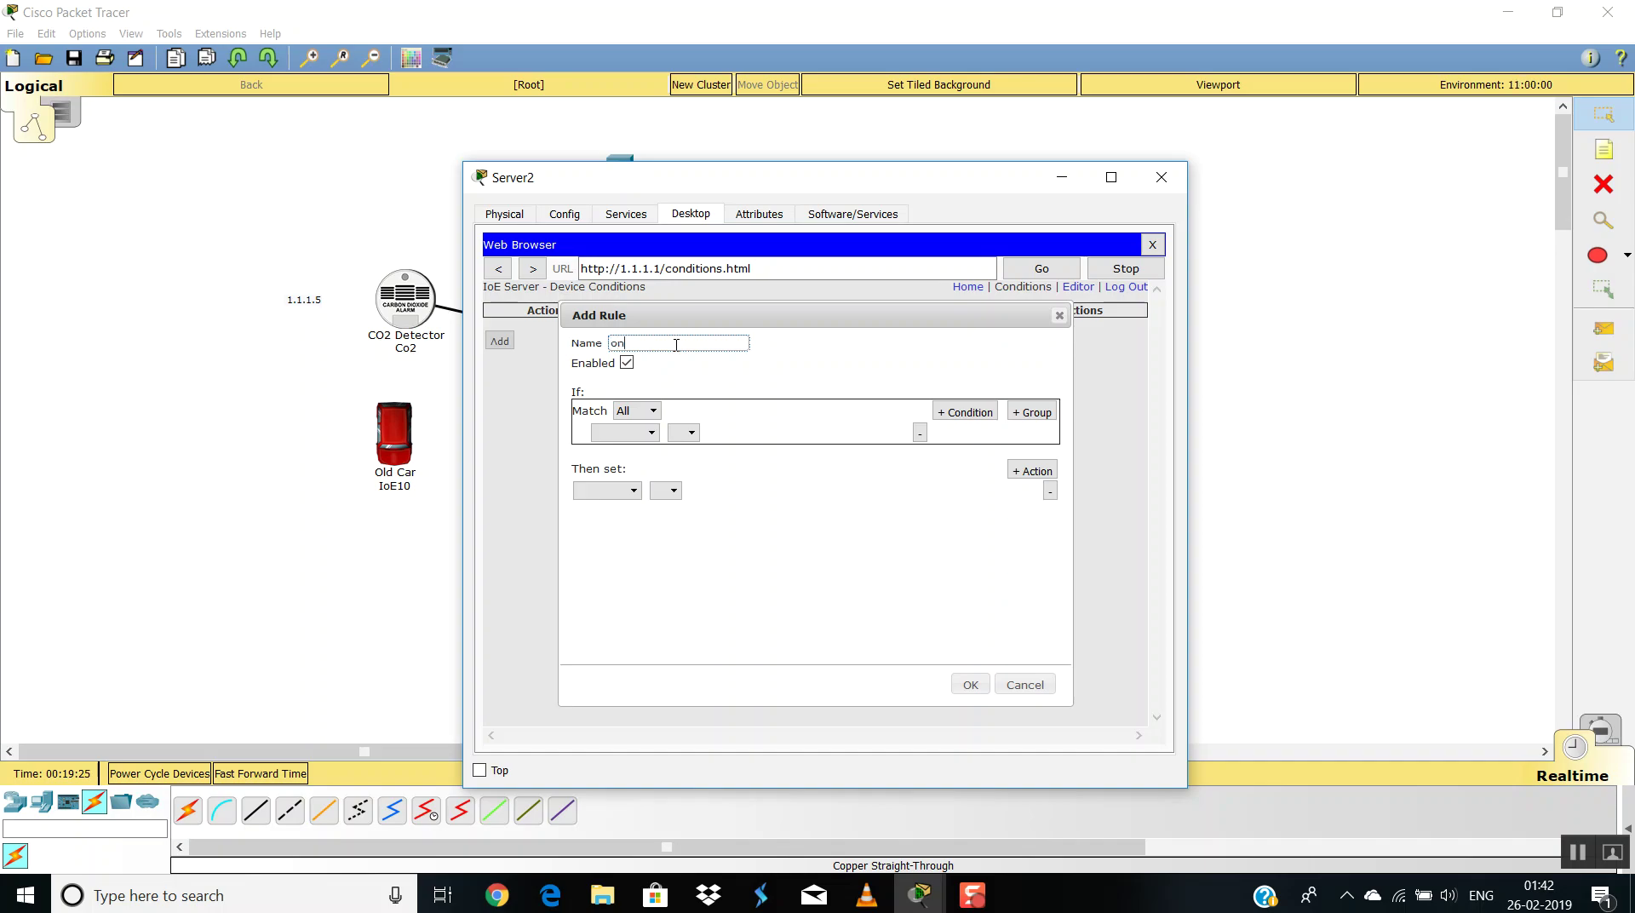
click(650, 433)
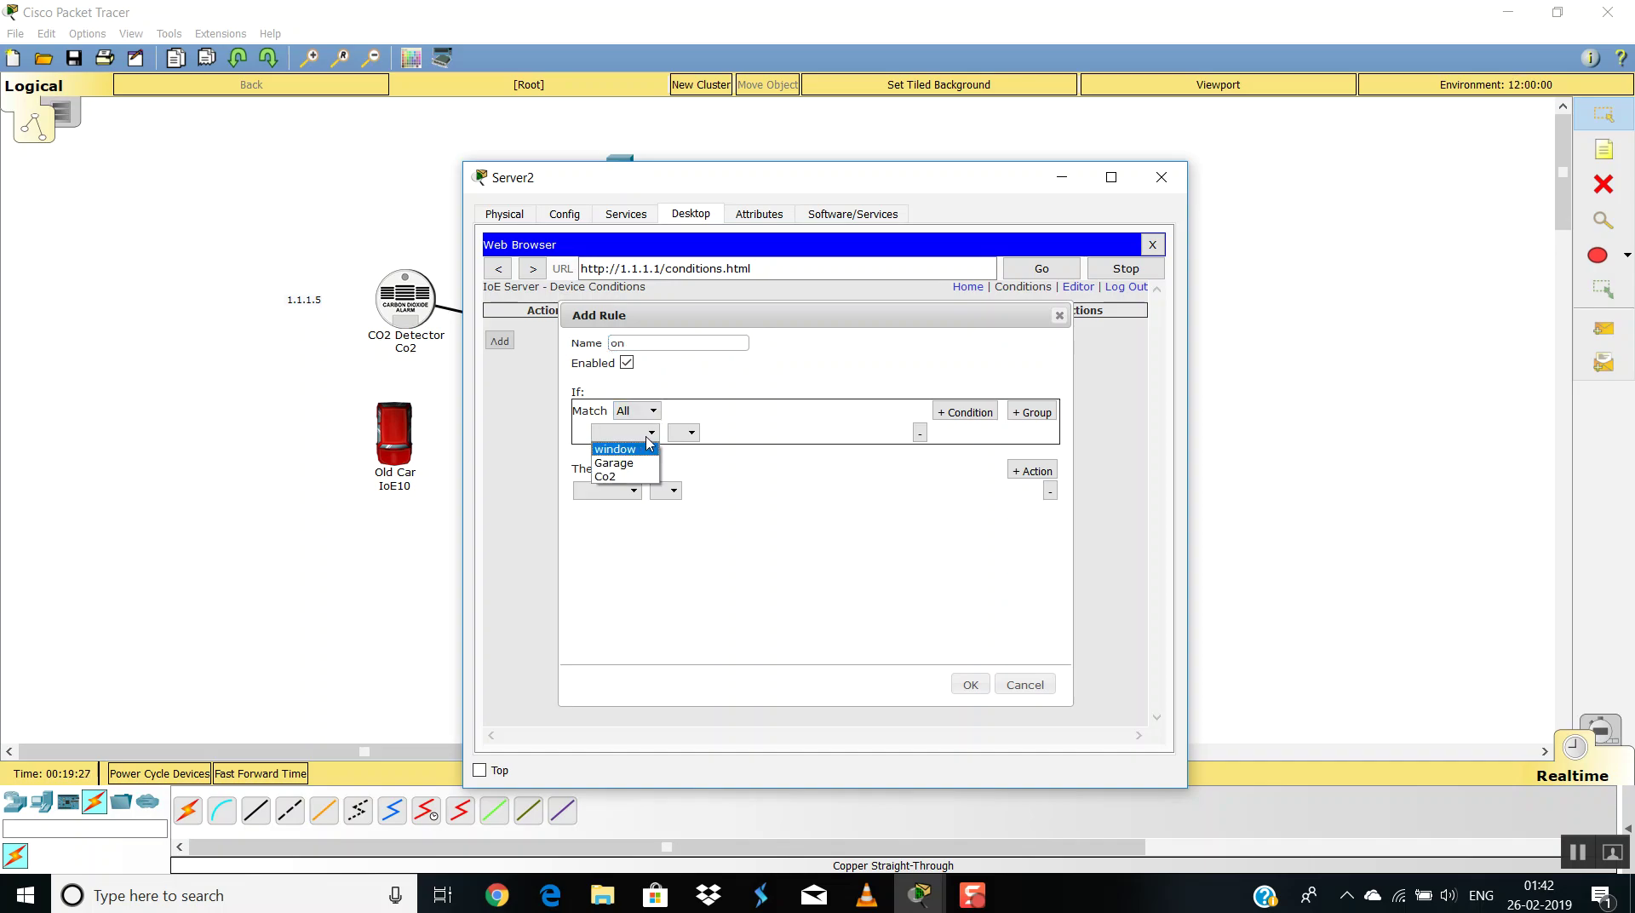
click(626, 476)
click(712, 432)
click(713, 462)
click(781, 436)
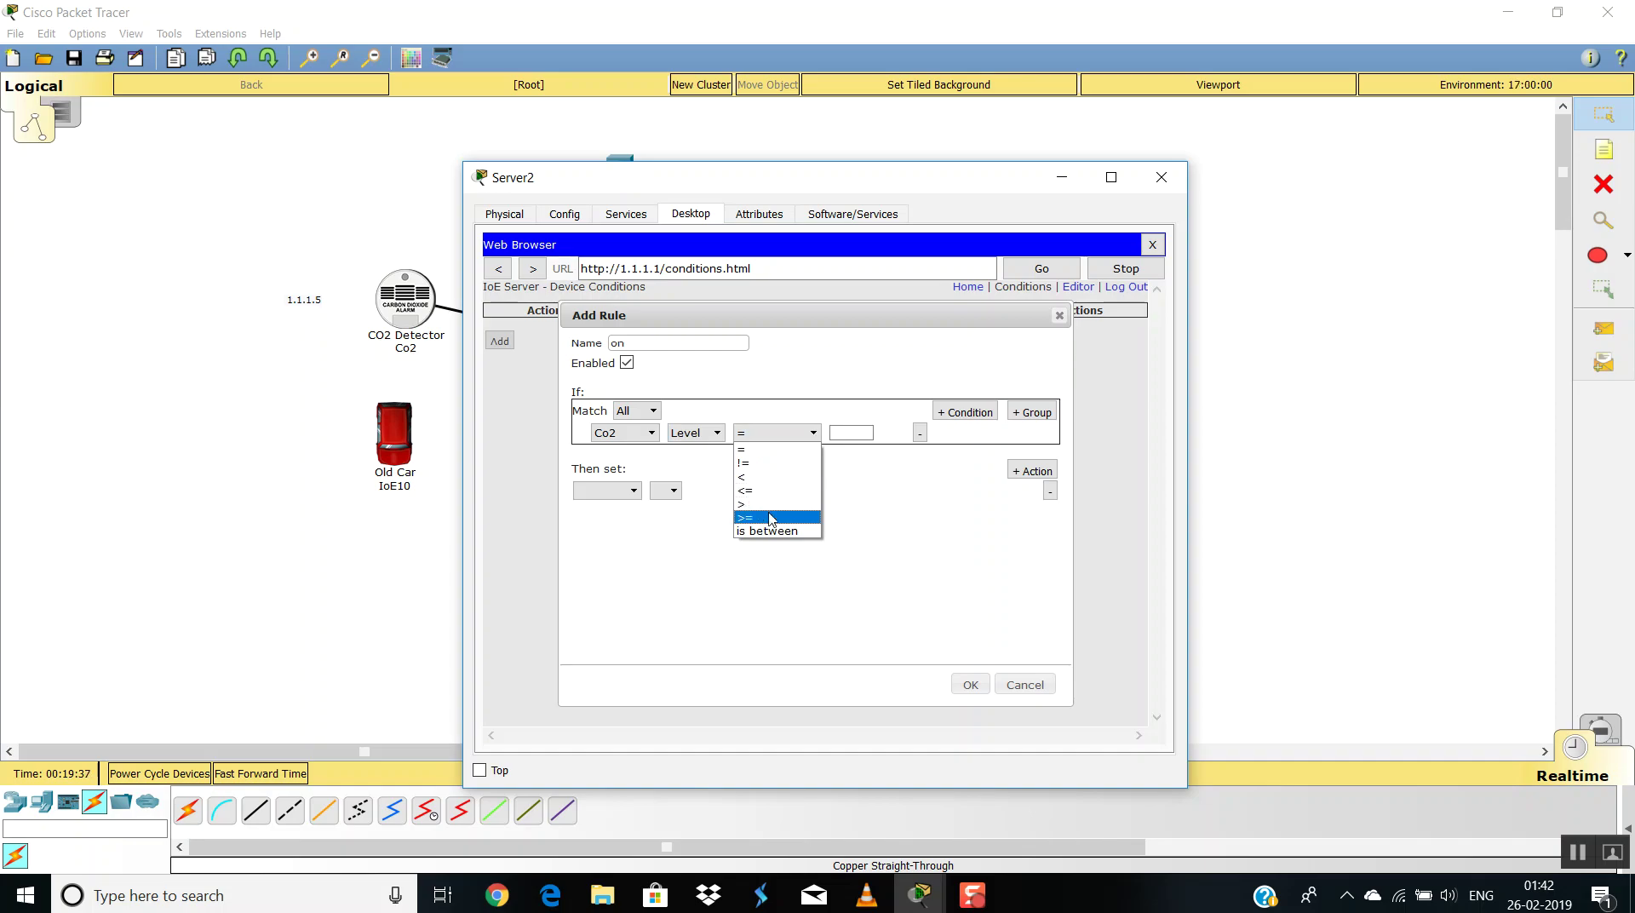
click(769, 517)
click(839, 431)
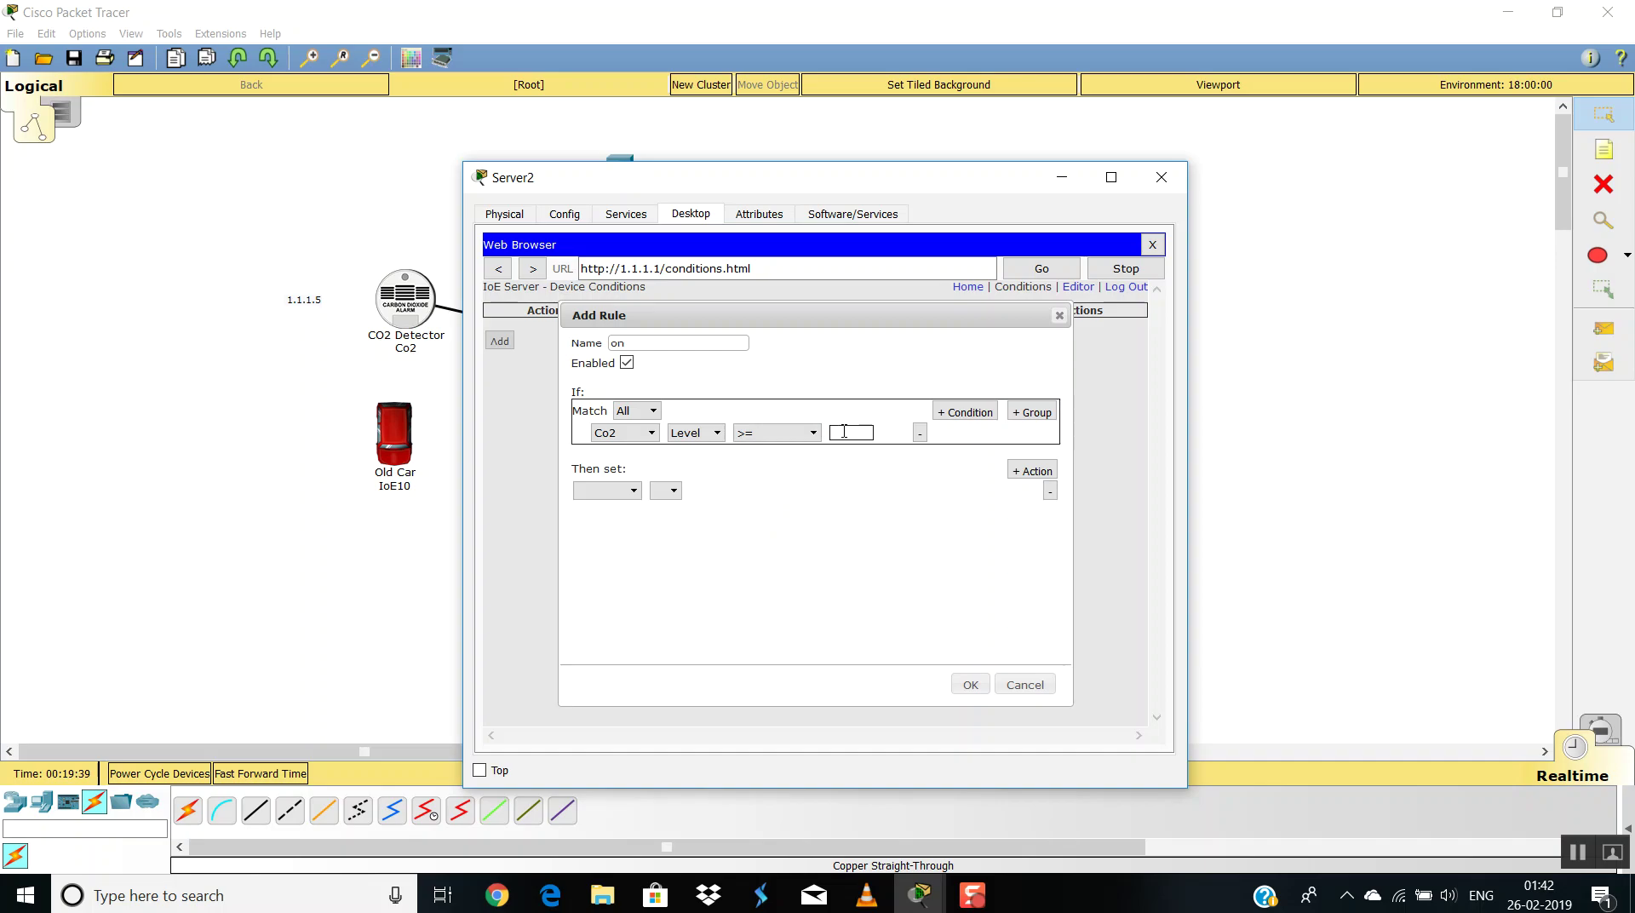
text(20)
Step: Give the on rule actions window On true and Garage On true, and save it
click(607, 491)
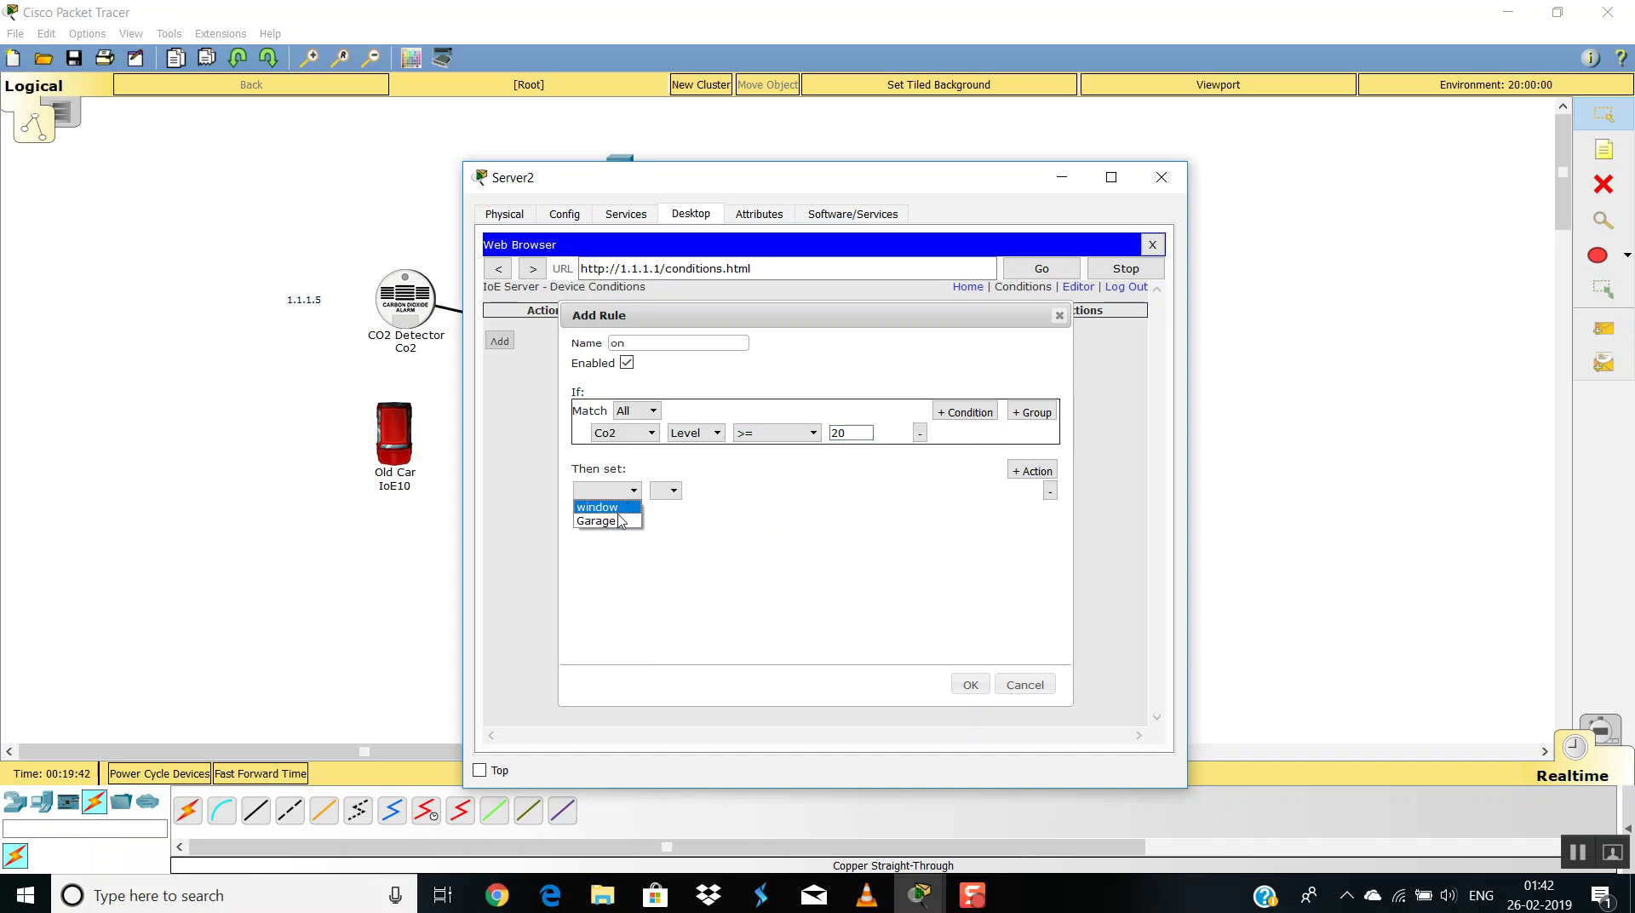
click(597, 506)
click(665, 490)
click(669, 508)
click(749, 492)
click(741, 507)
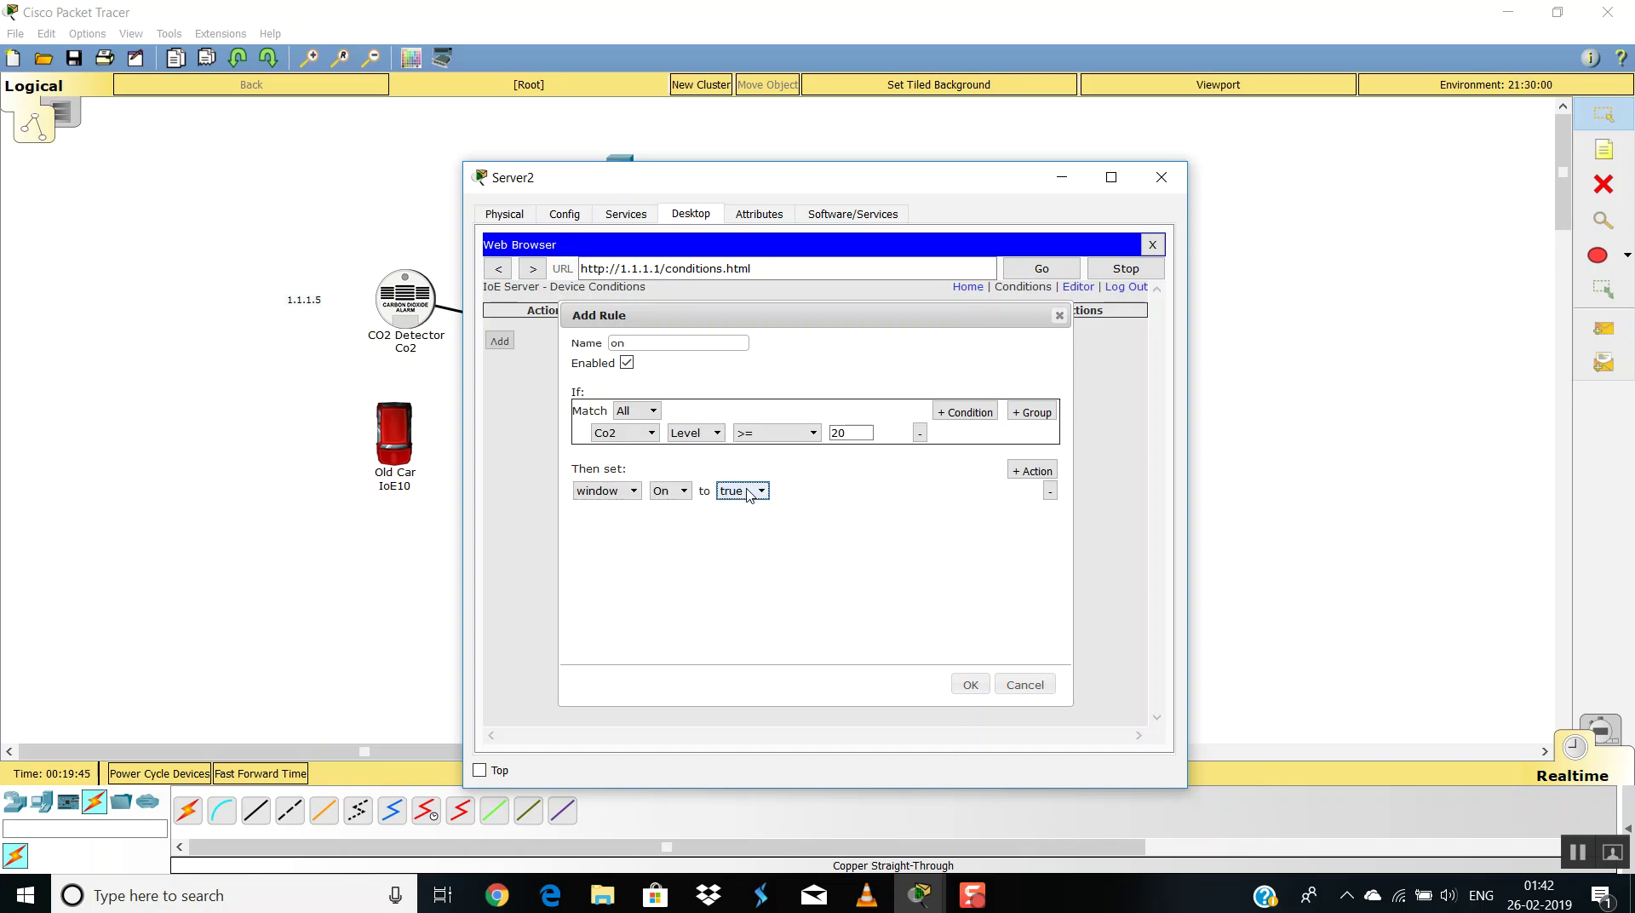
click(1033, 470)
click(620, 512)
click(634, 533)
click(670, 513)
click(673, 532)
click(740, 512)
click(737, 532)
click(970, 685)
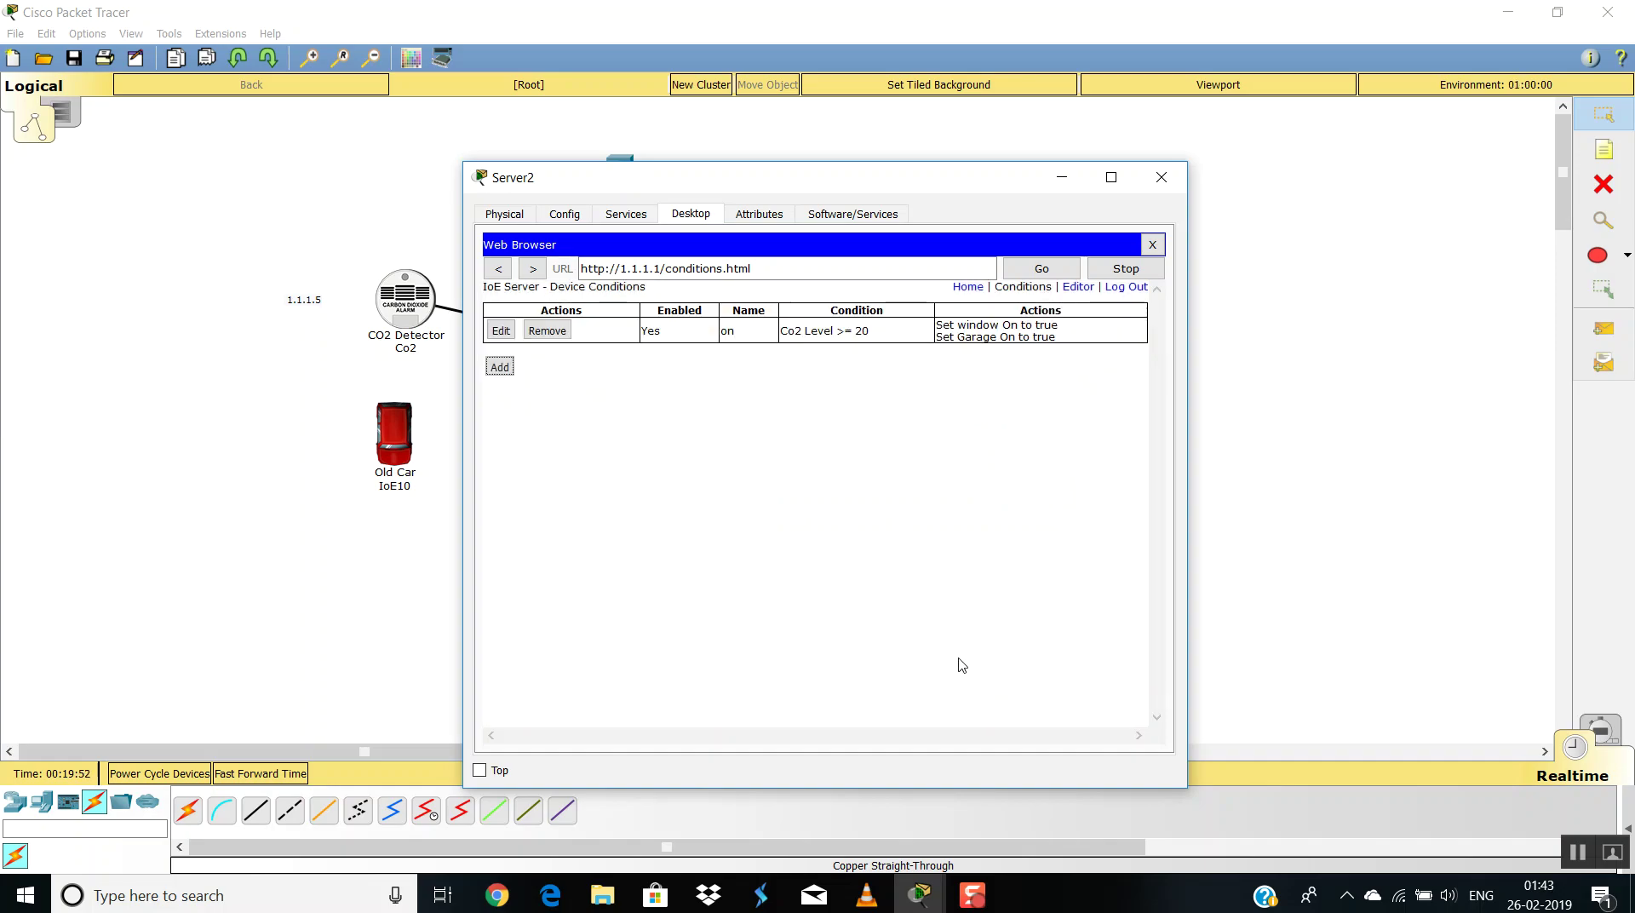
Step: Add a rule named off with the condition Co2 Level < 20
click(504, 368)
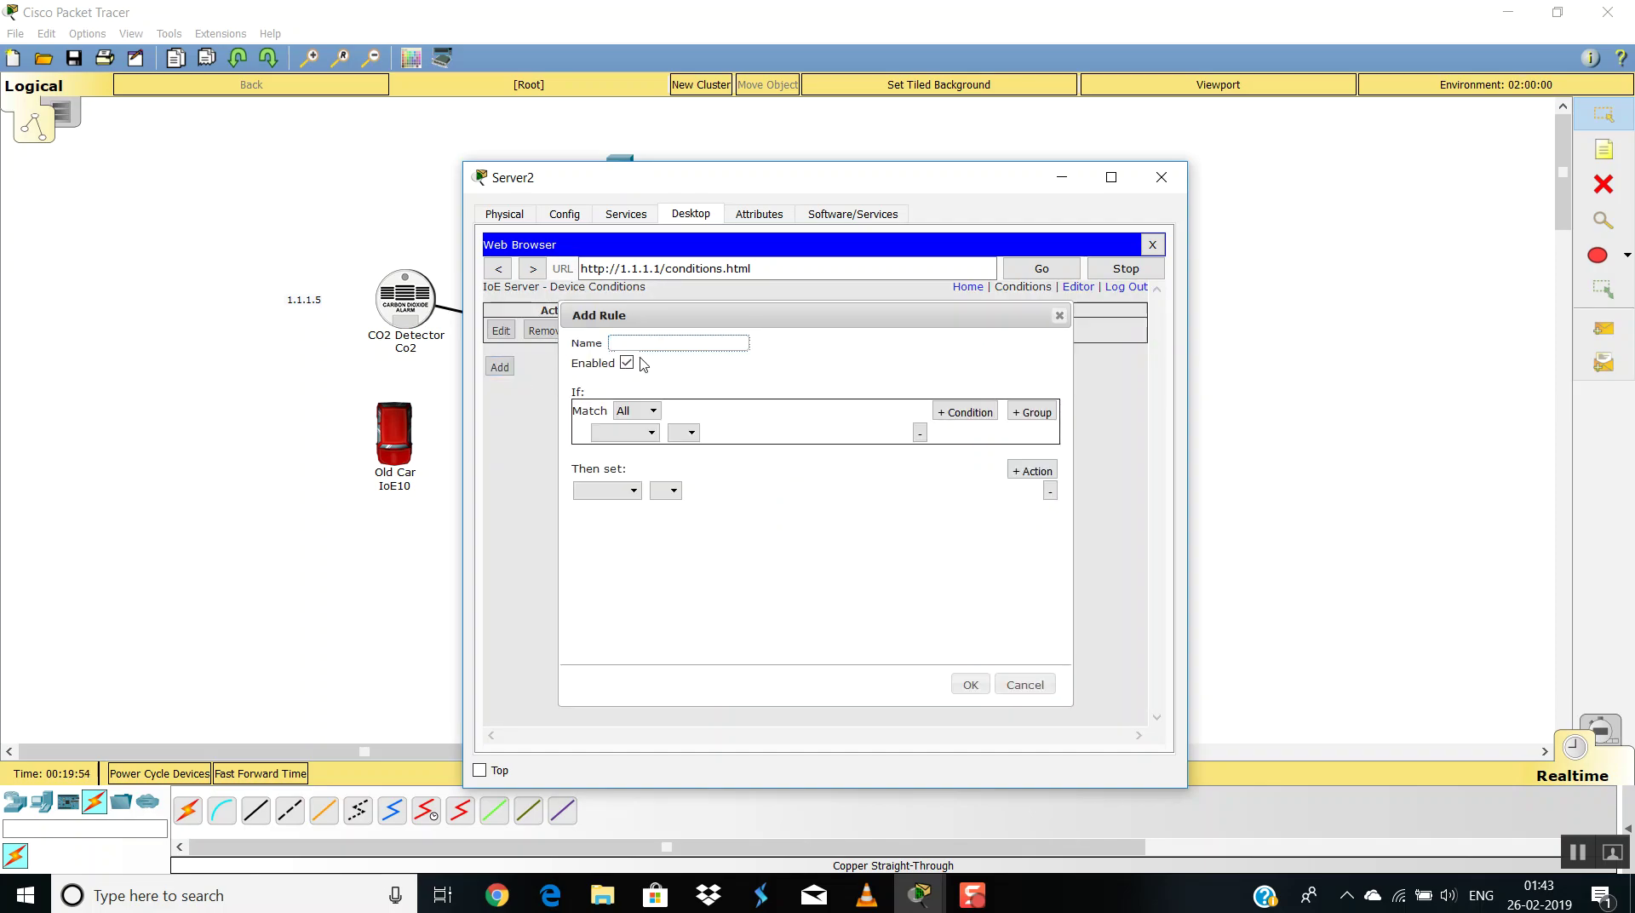
text(off)
click(651, 432)
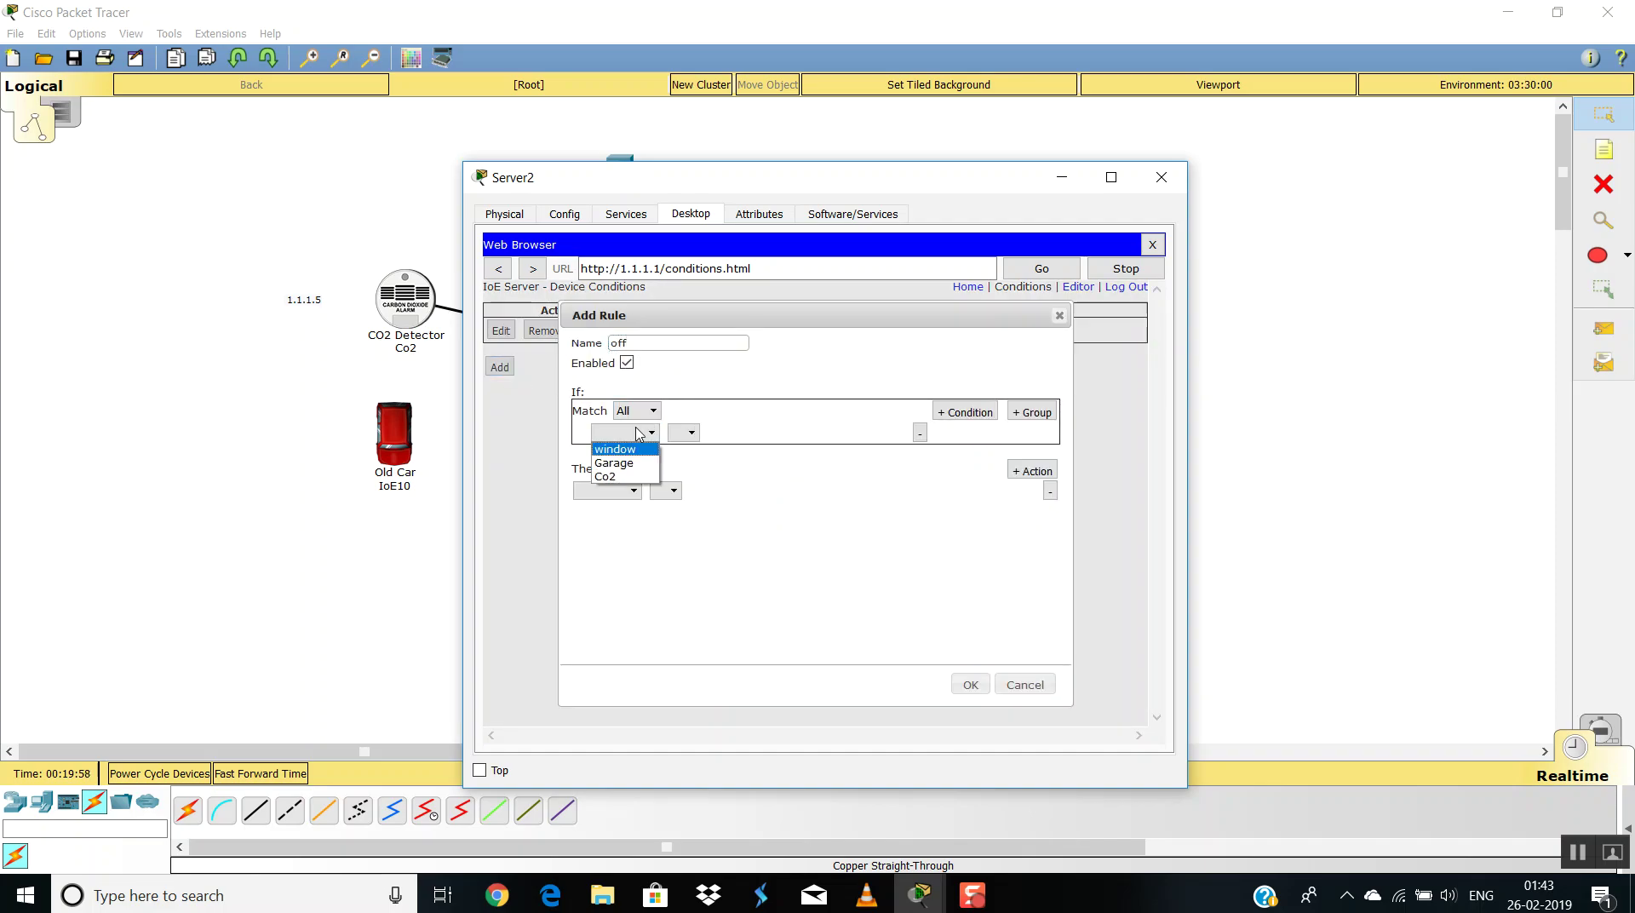
click(634, 476)
click(697, 432)
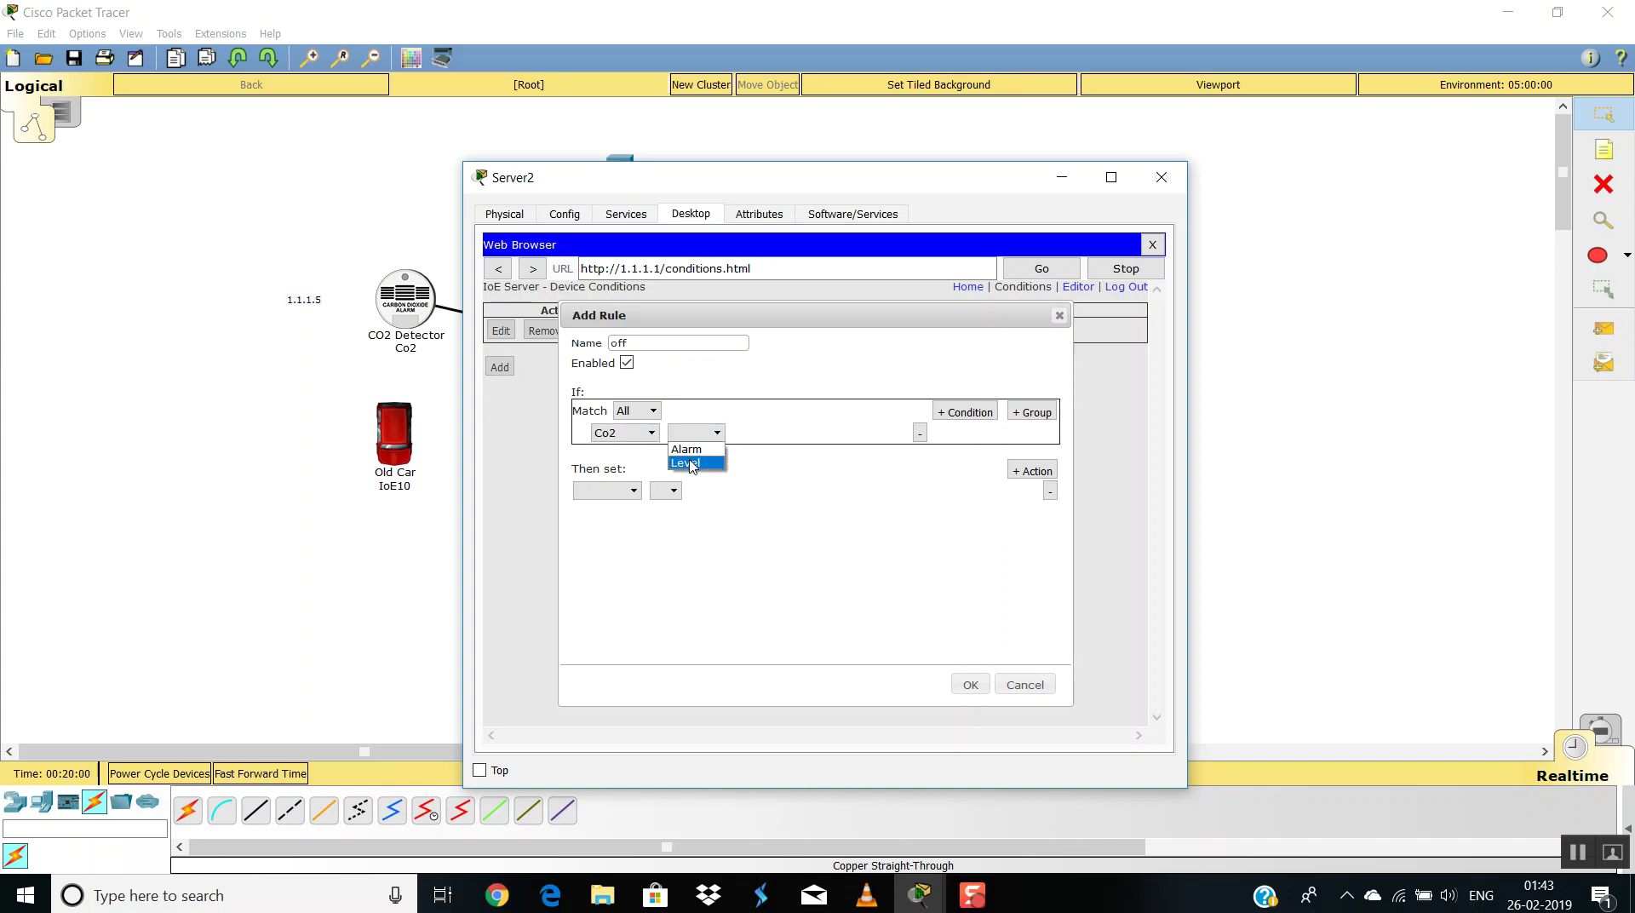
click(688, 463)
click(770, 435)
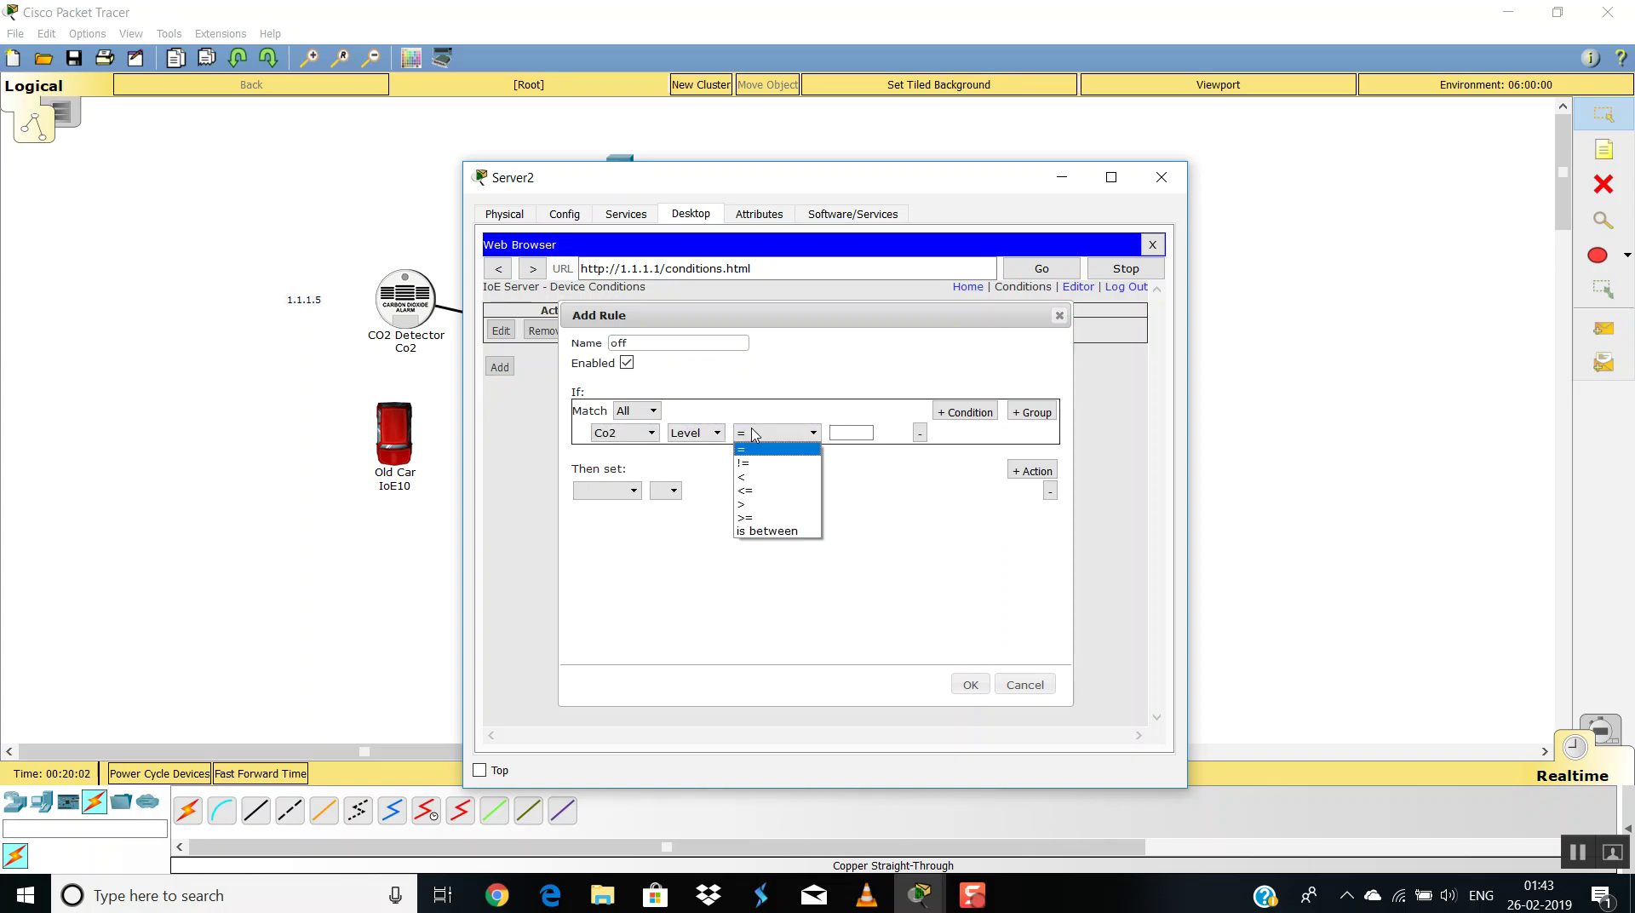
click(747, 490)
click(847, 434)
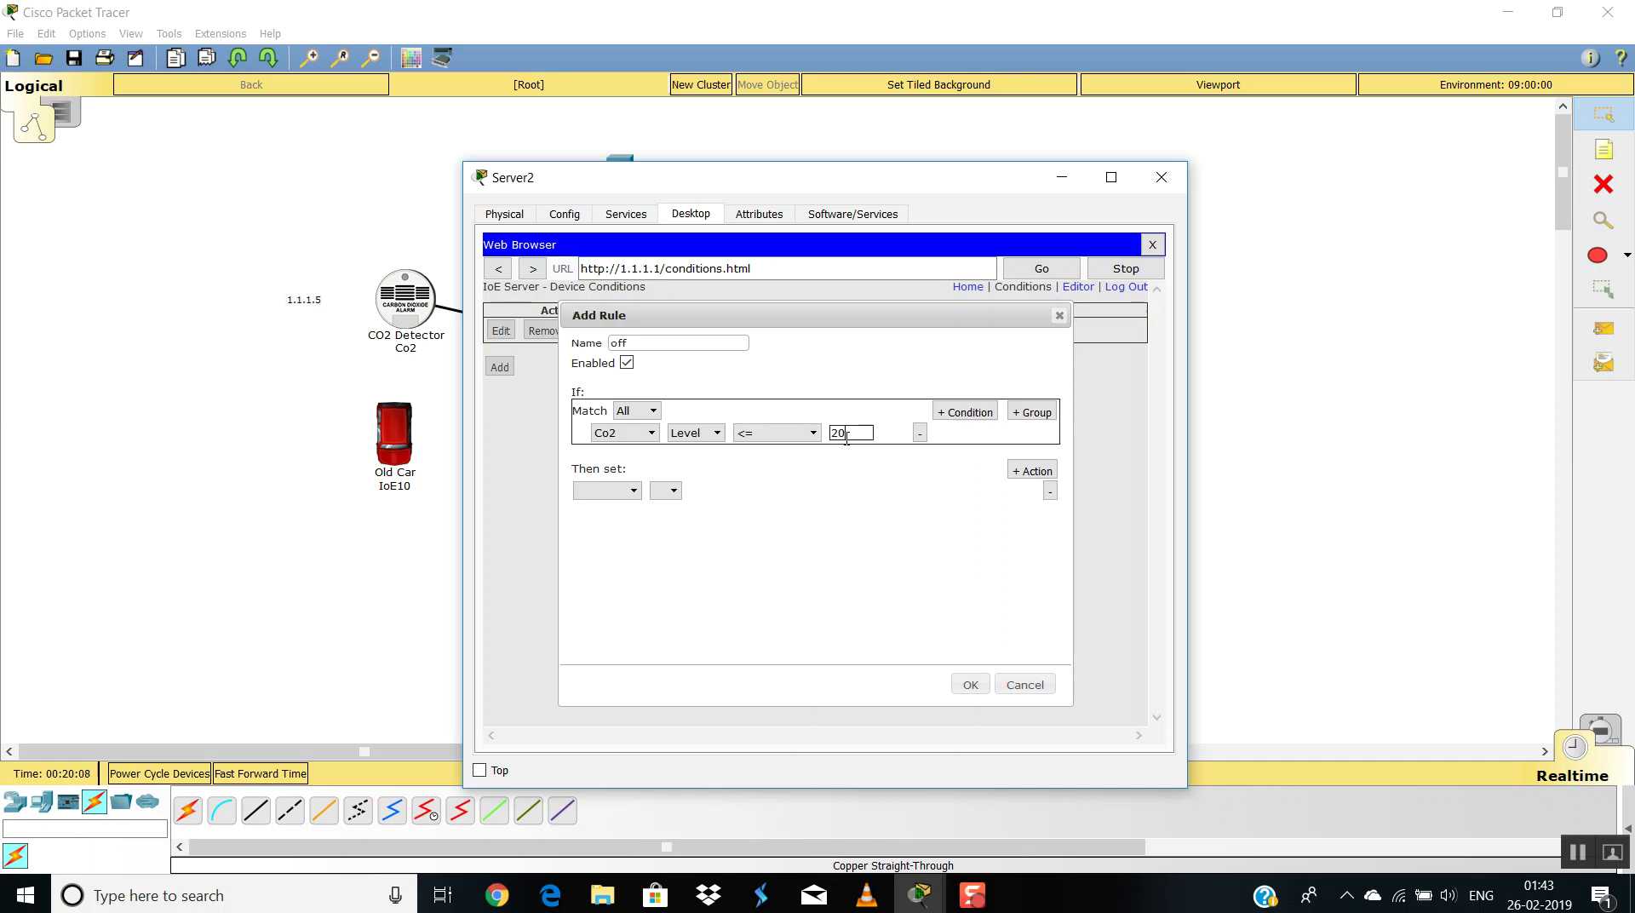
click(776, 433)
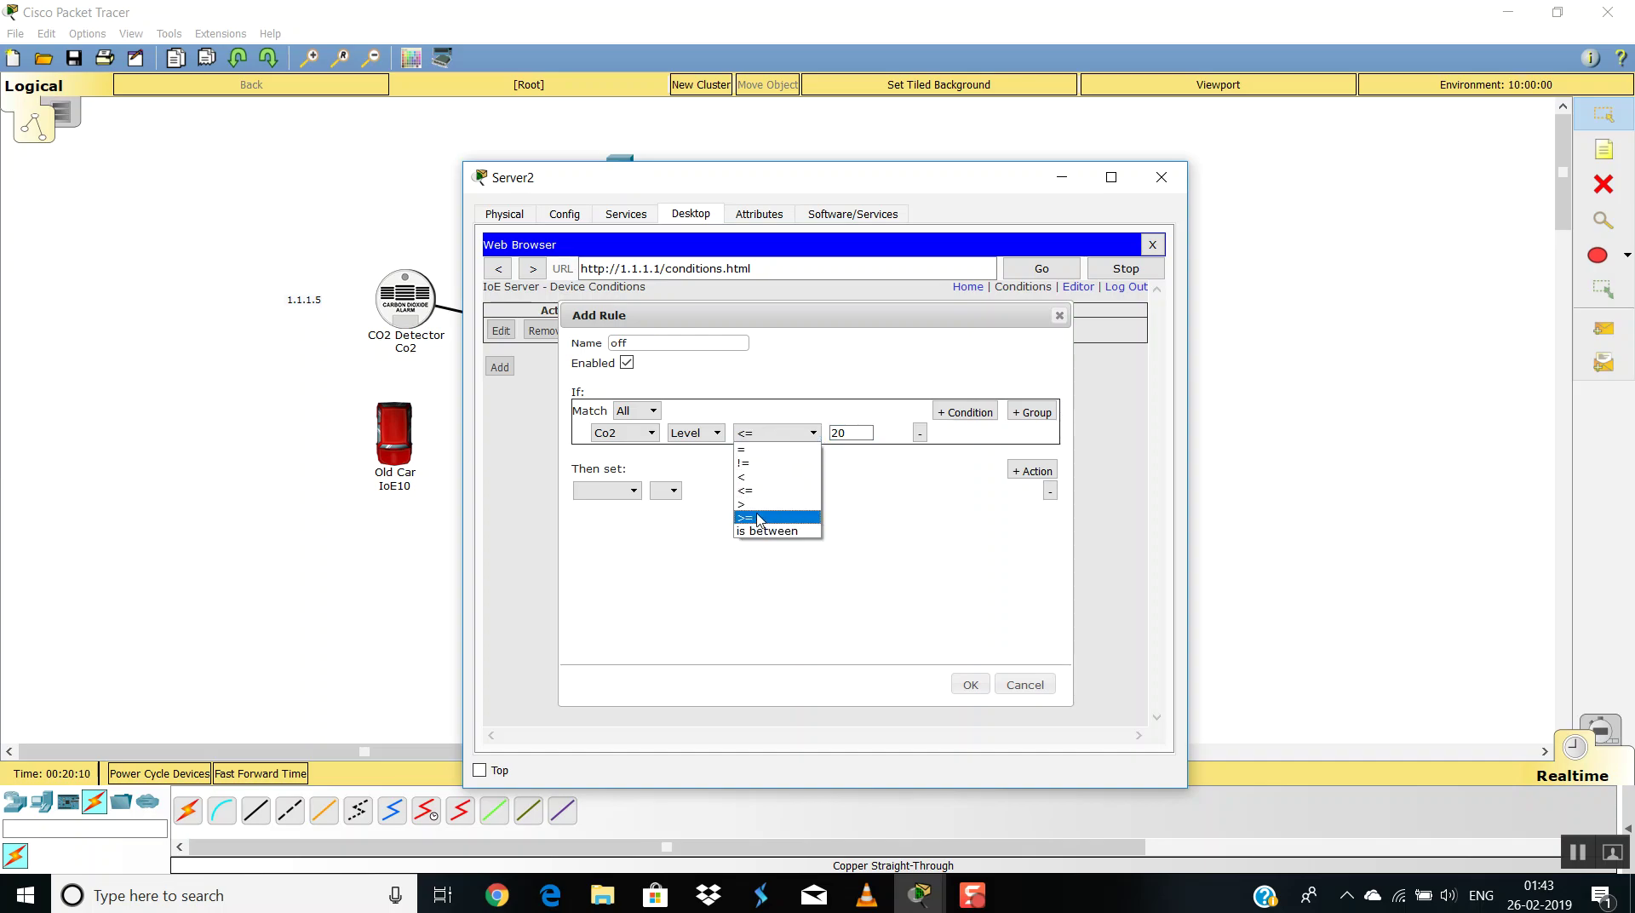
click(767, 477)
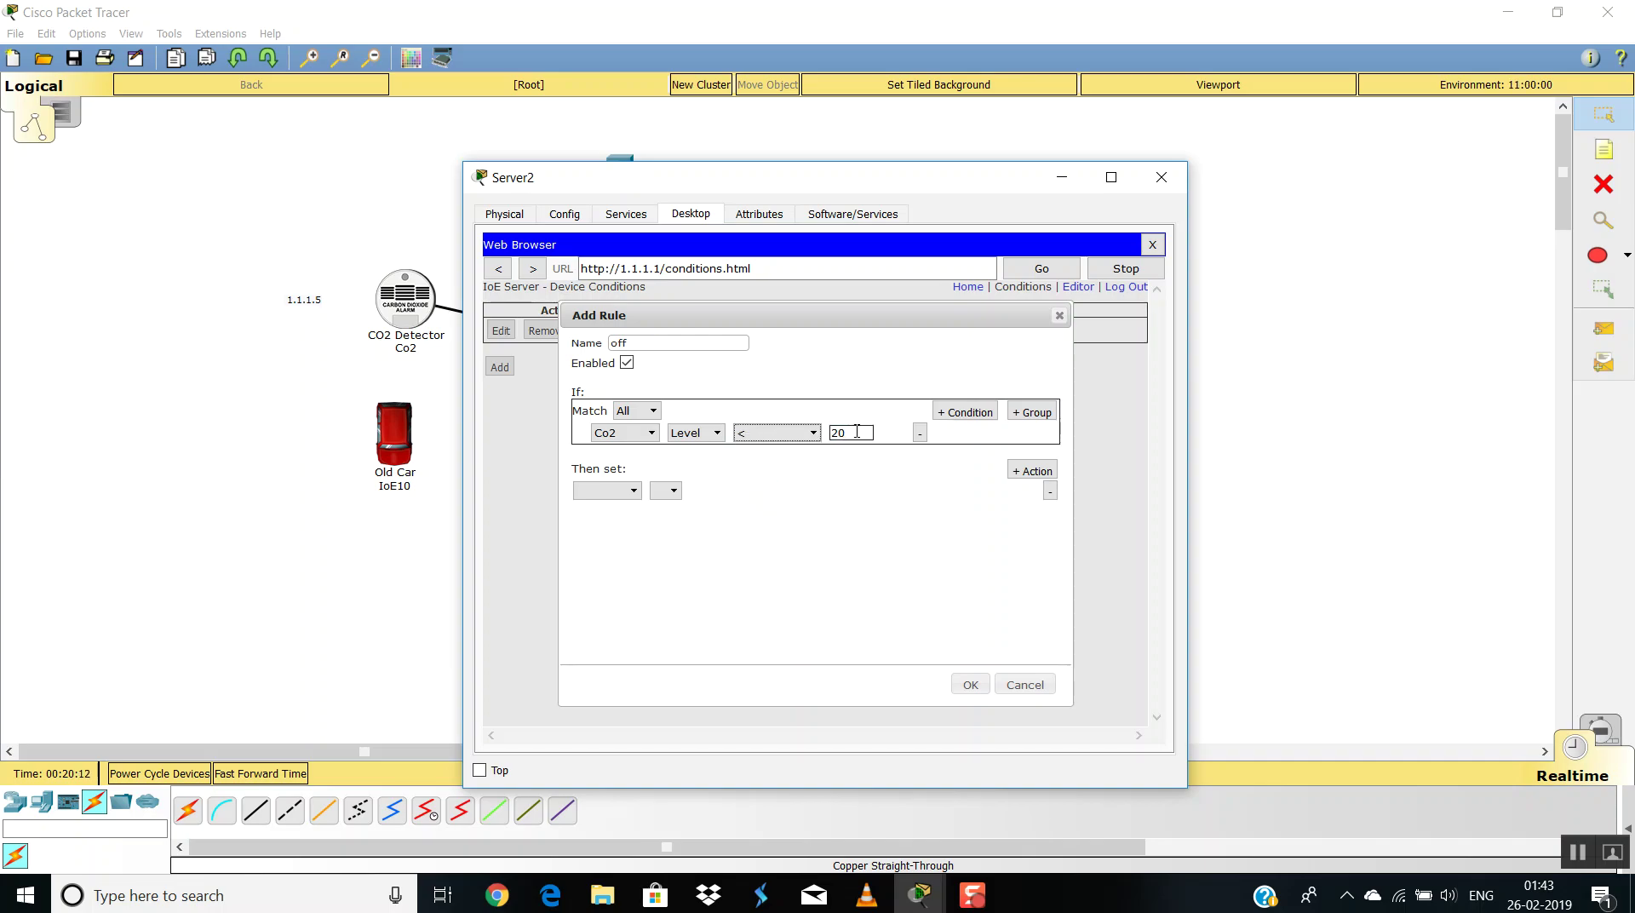
Step: Set the off rule's first action to window On false
click(630, 490)
click(621, 520)
click(672, 491)
click(670, 509)
click(724, 491)
click(734, 519)
Step: Add a second action setting Garage On to false and save the off rule
click(1032, 471)
click(630, 513)
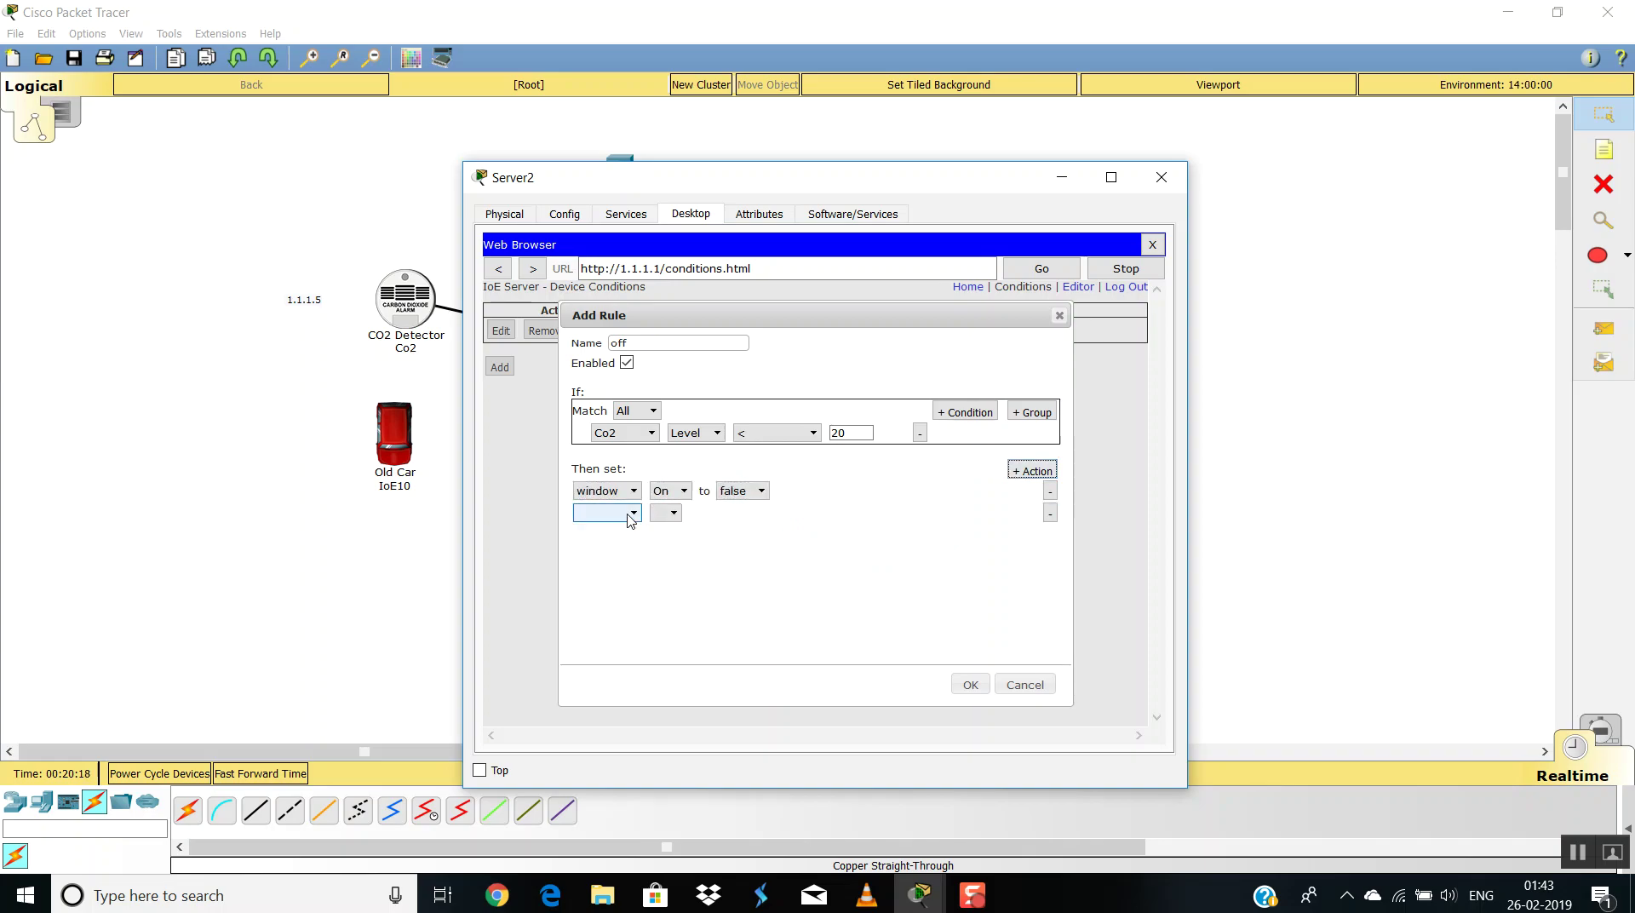
click(601, 545)
click(686, 512)
click(686, 511)
click(686, 512)
click(670, 530)
click(760, 511)
click(742, 542)
click(971, 684)
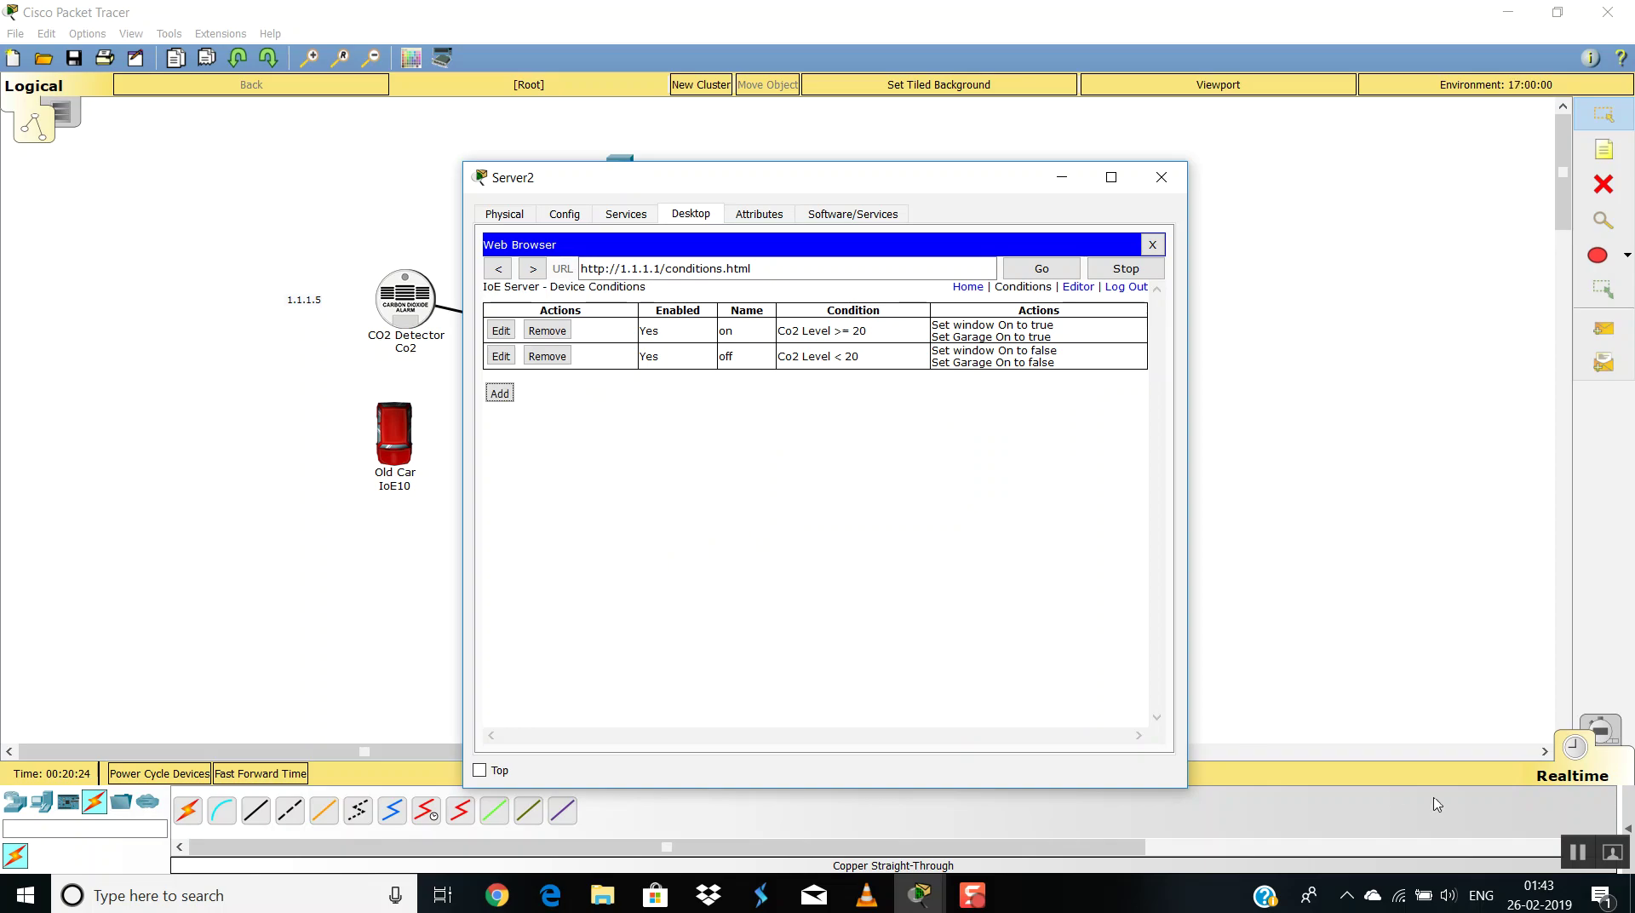
click(1595, 854)
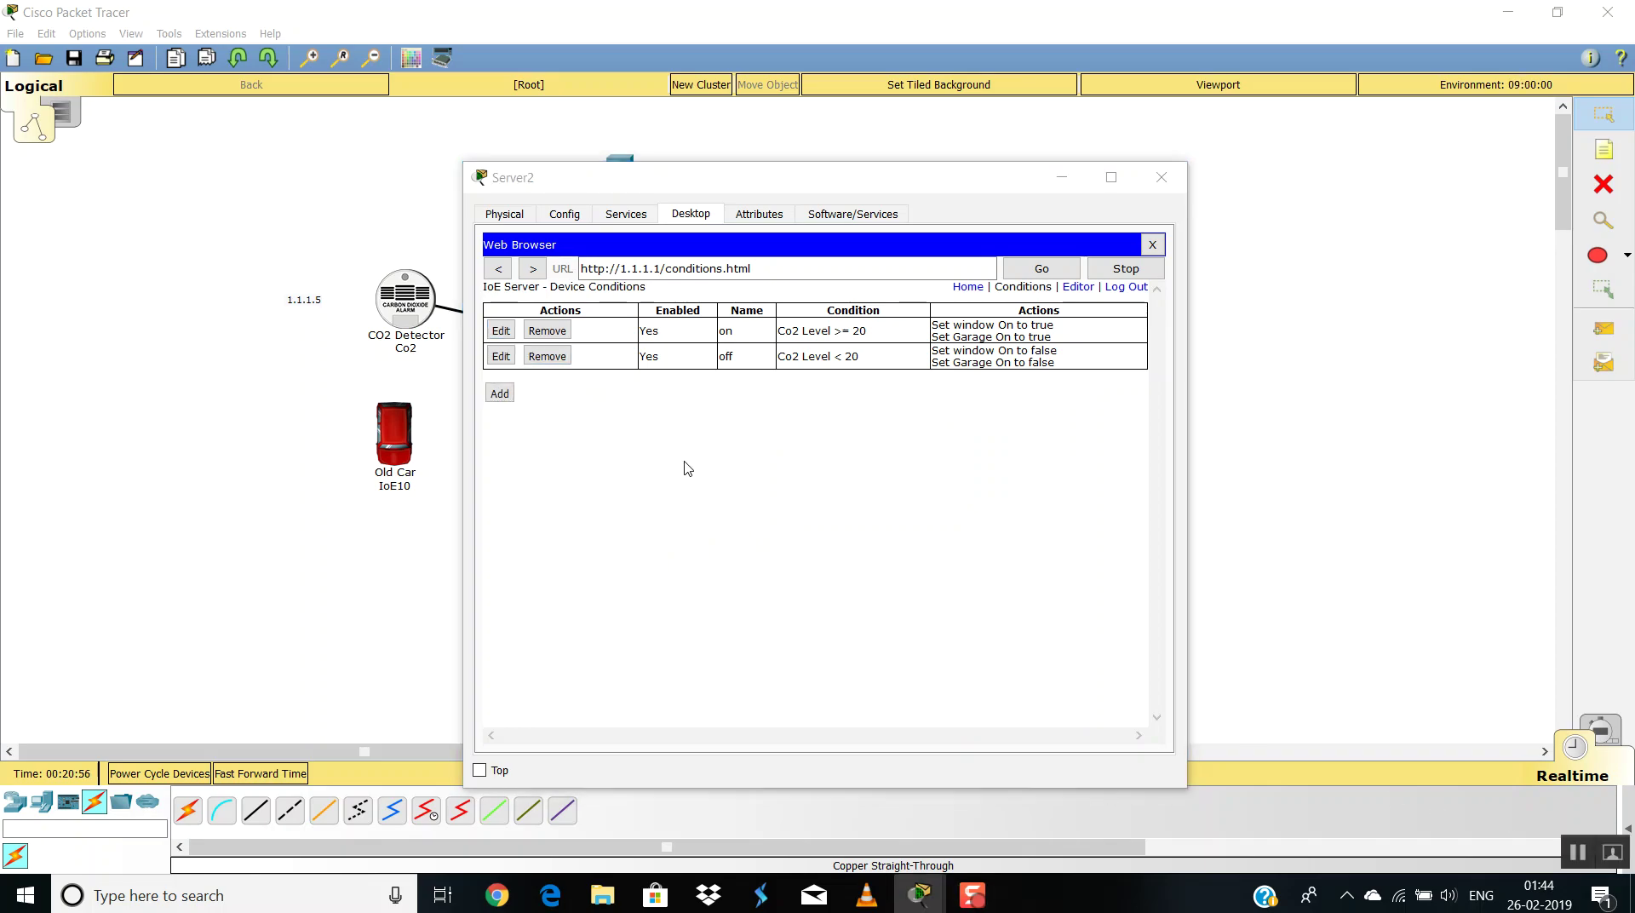
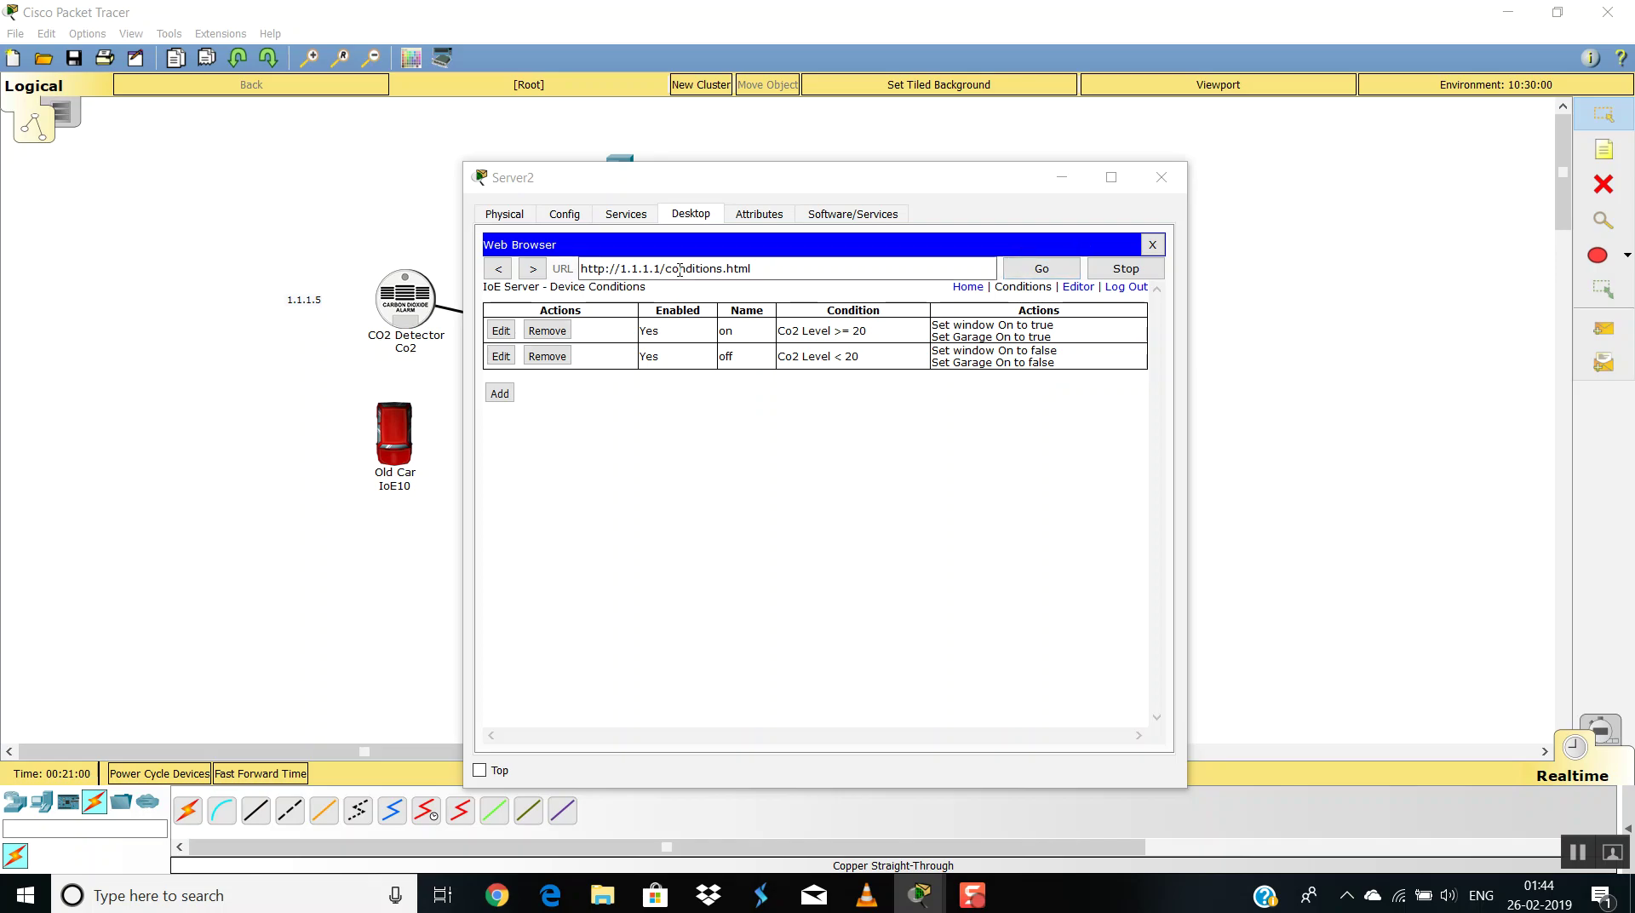
Step: On the IoE server's Home page, expand window, Garage and Co2 to check their readings
click(651, 219)
click(686, 217)
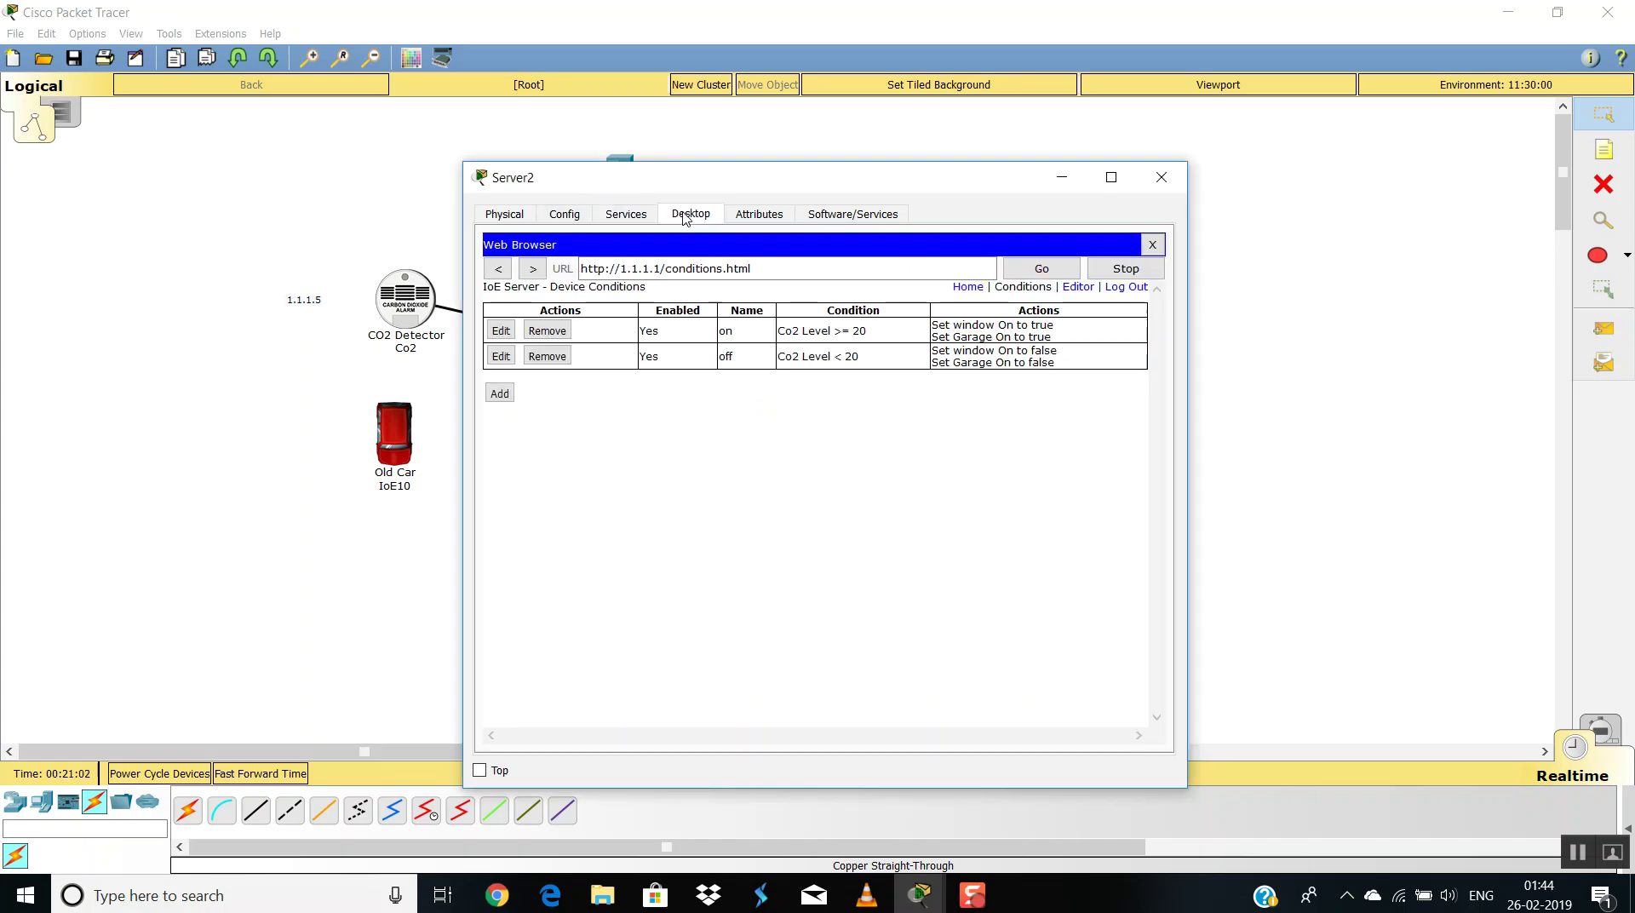
click(969, 288)
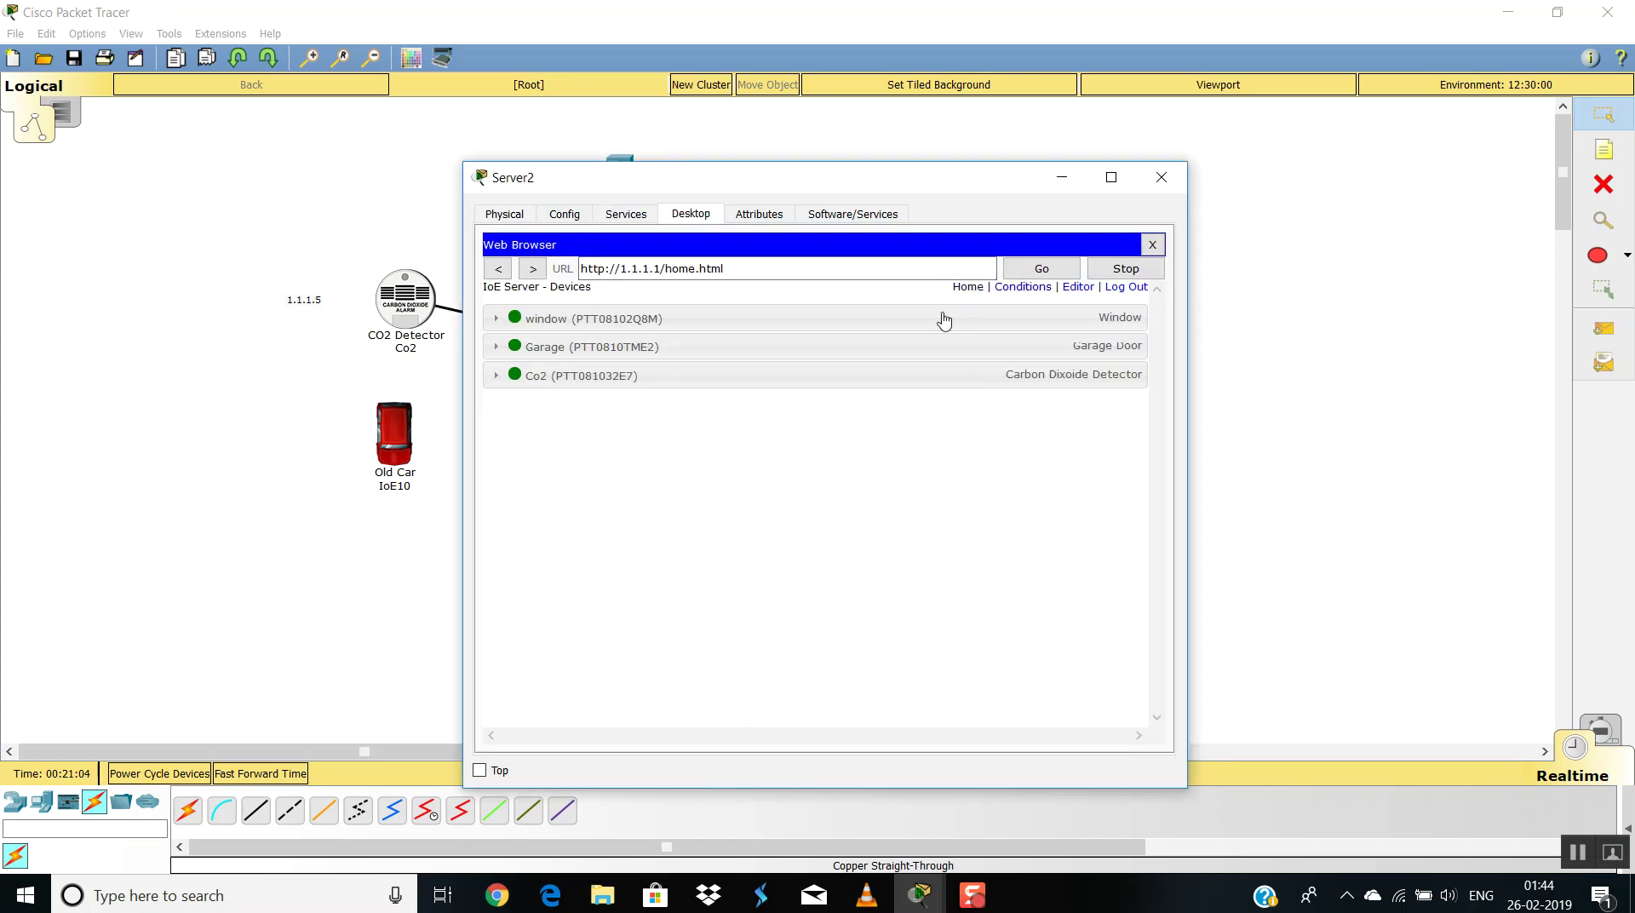
click(843, 328)
click(798, 397)
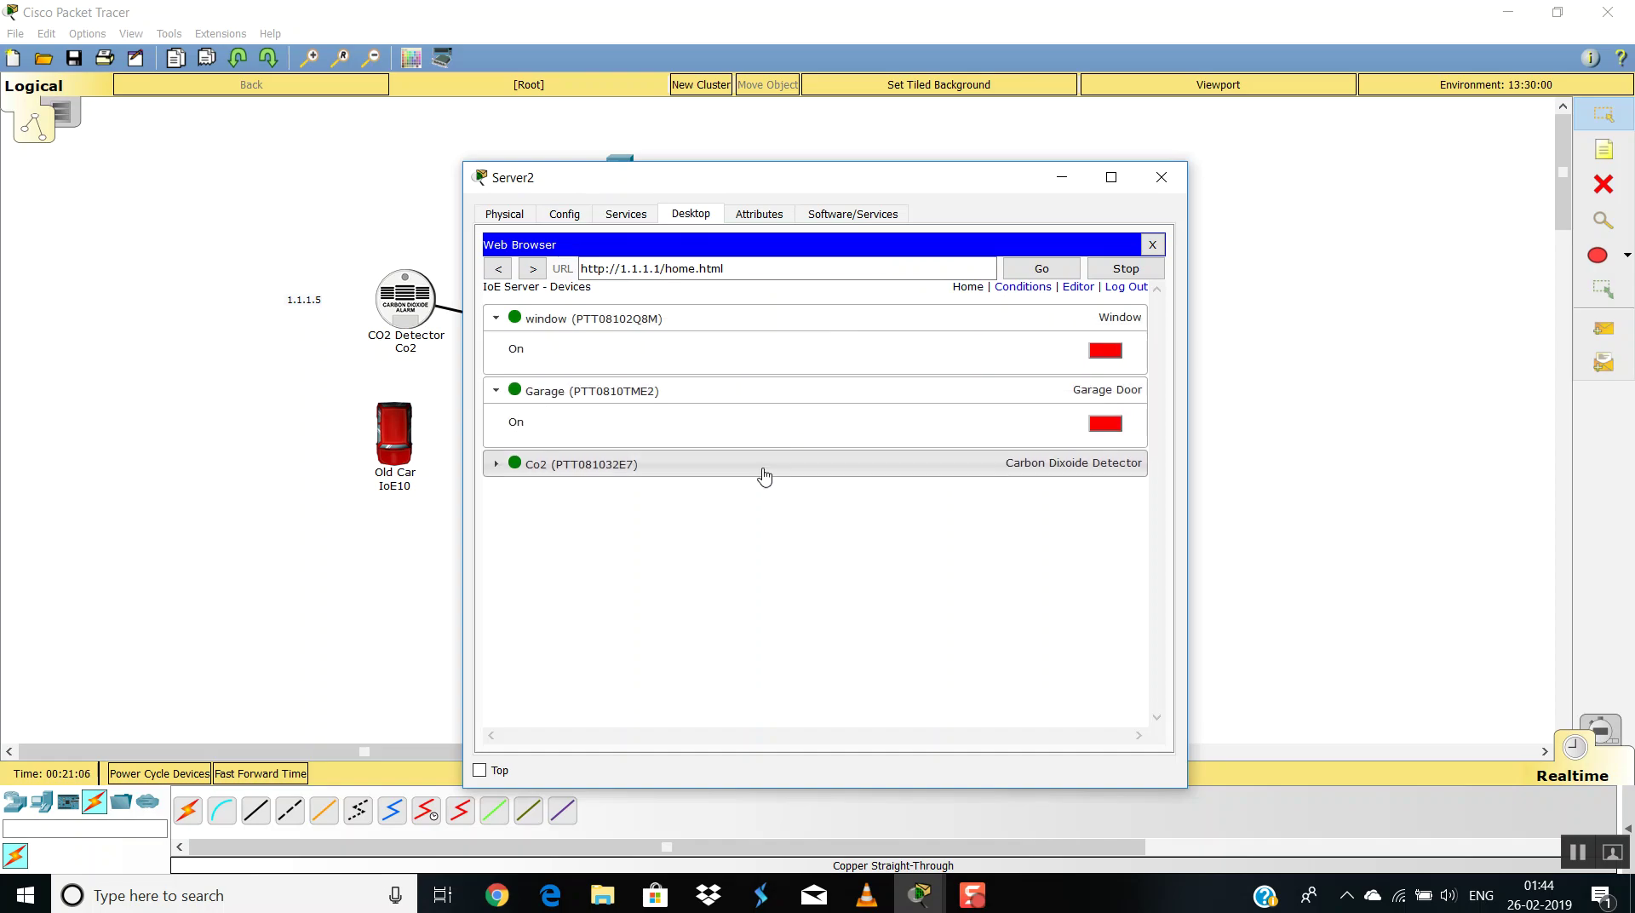
click(761, 474)
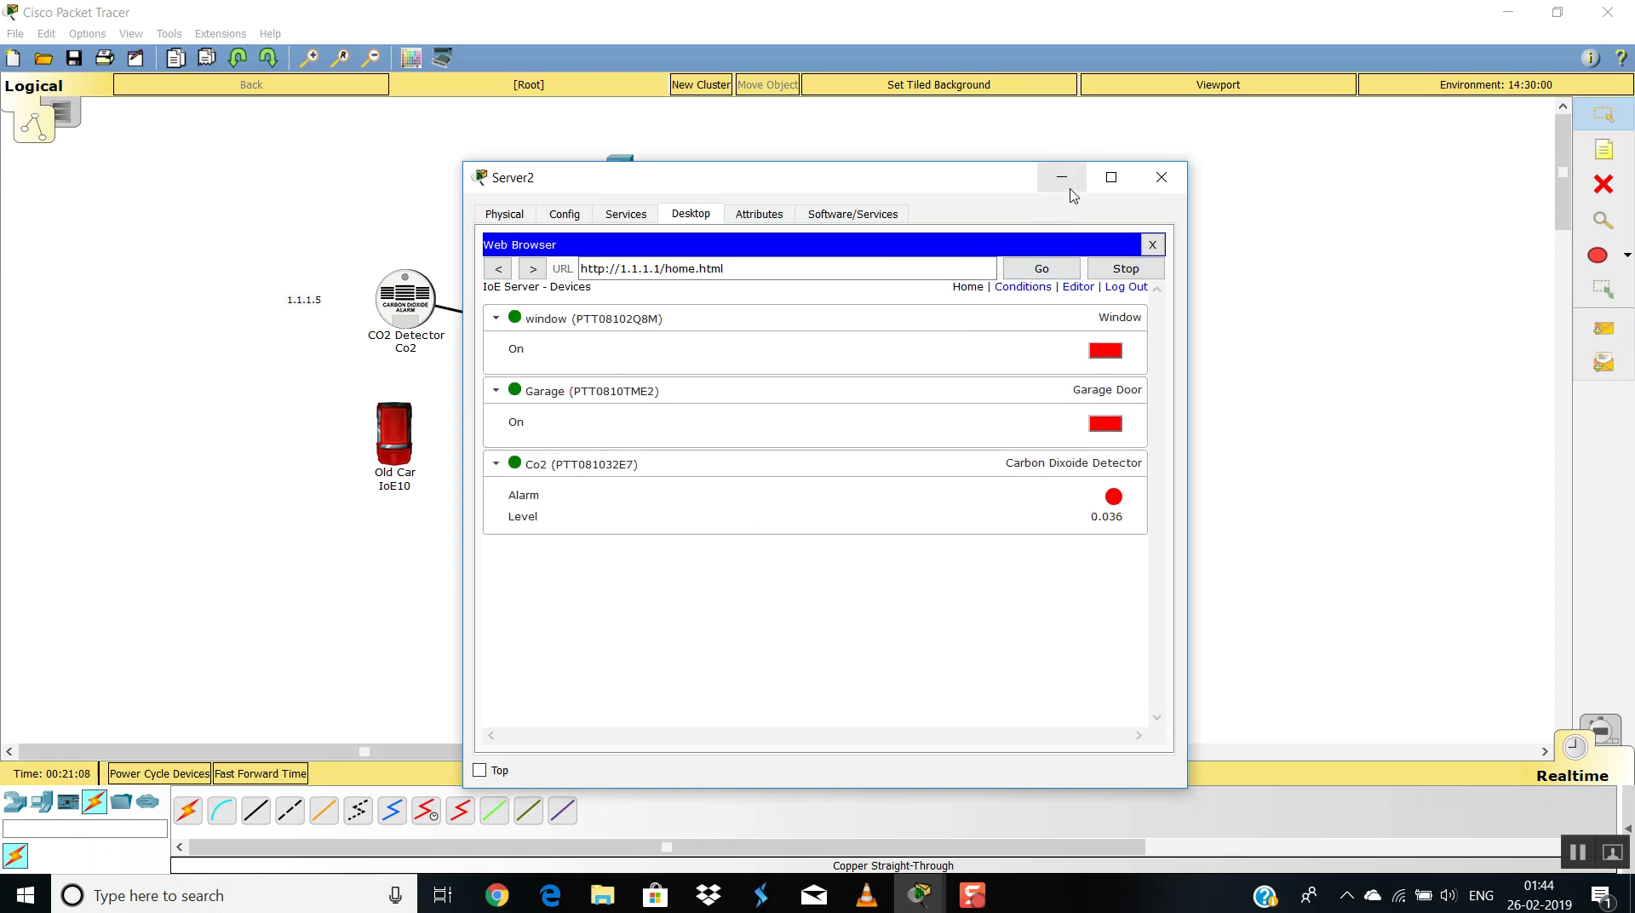
Step: Move the server window aside and inspect the Old Car's Physical and Config tabs
drag(994, 186, 1222, 209)
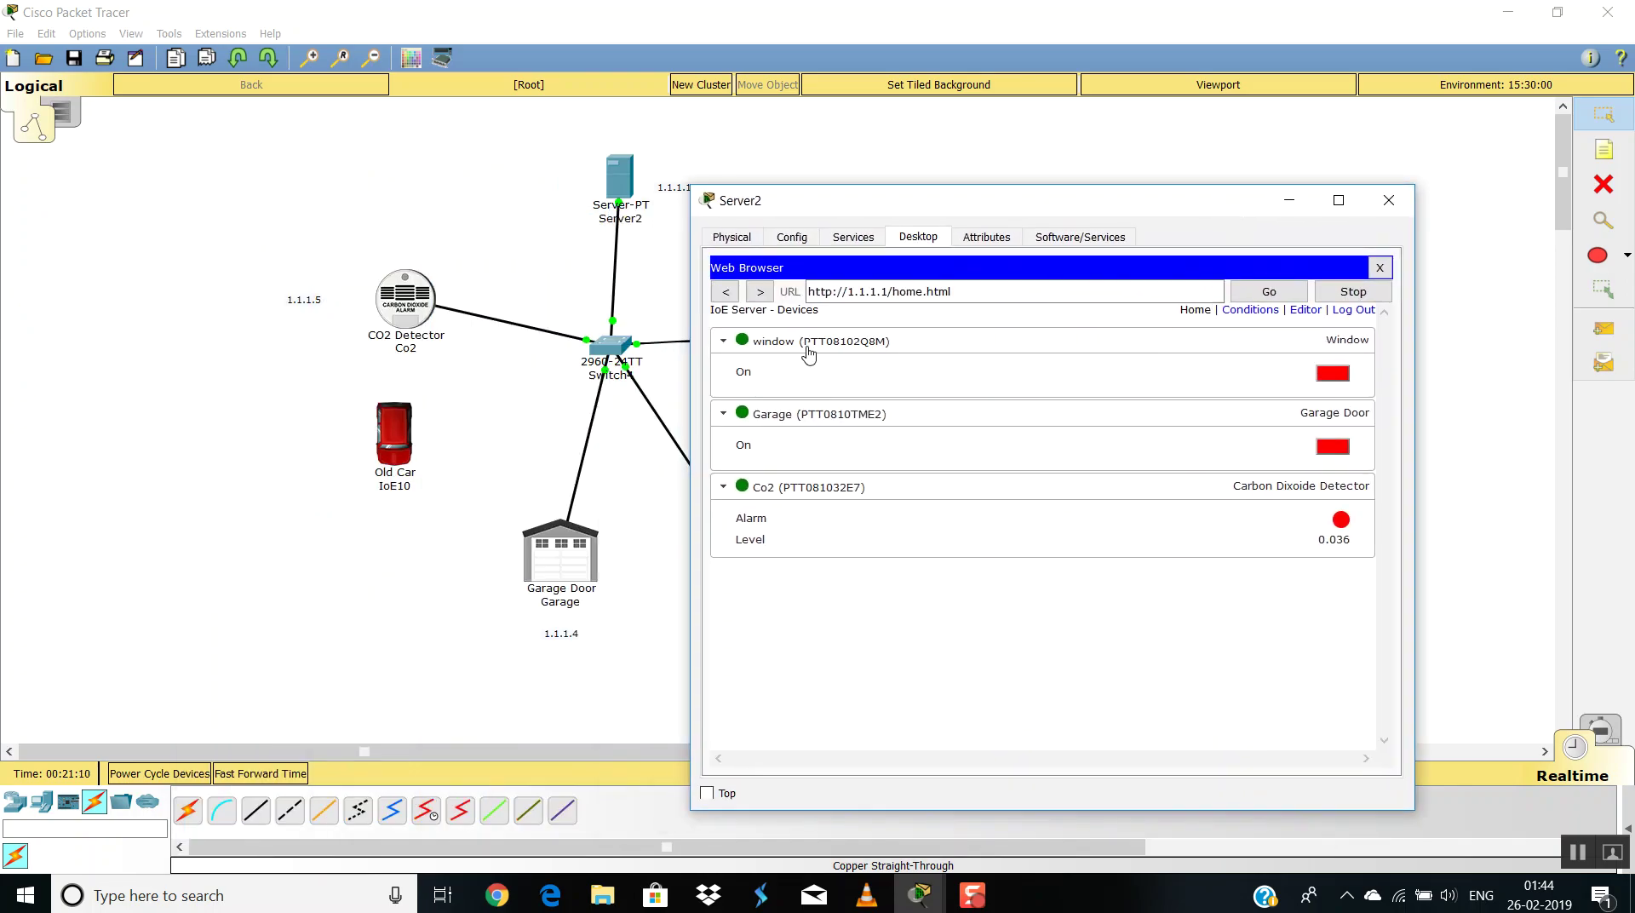
click(412, 430)
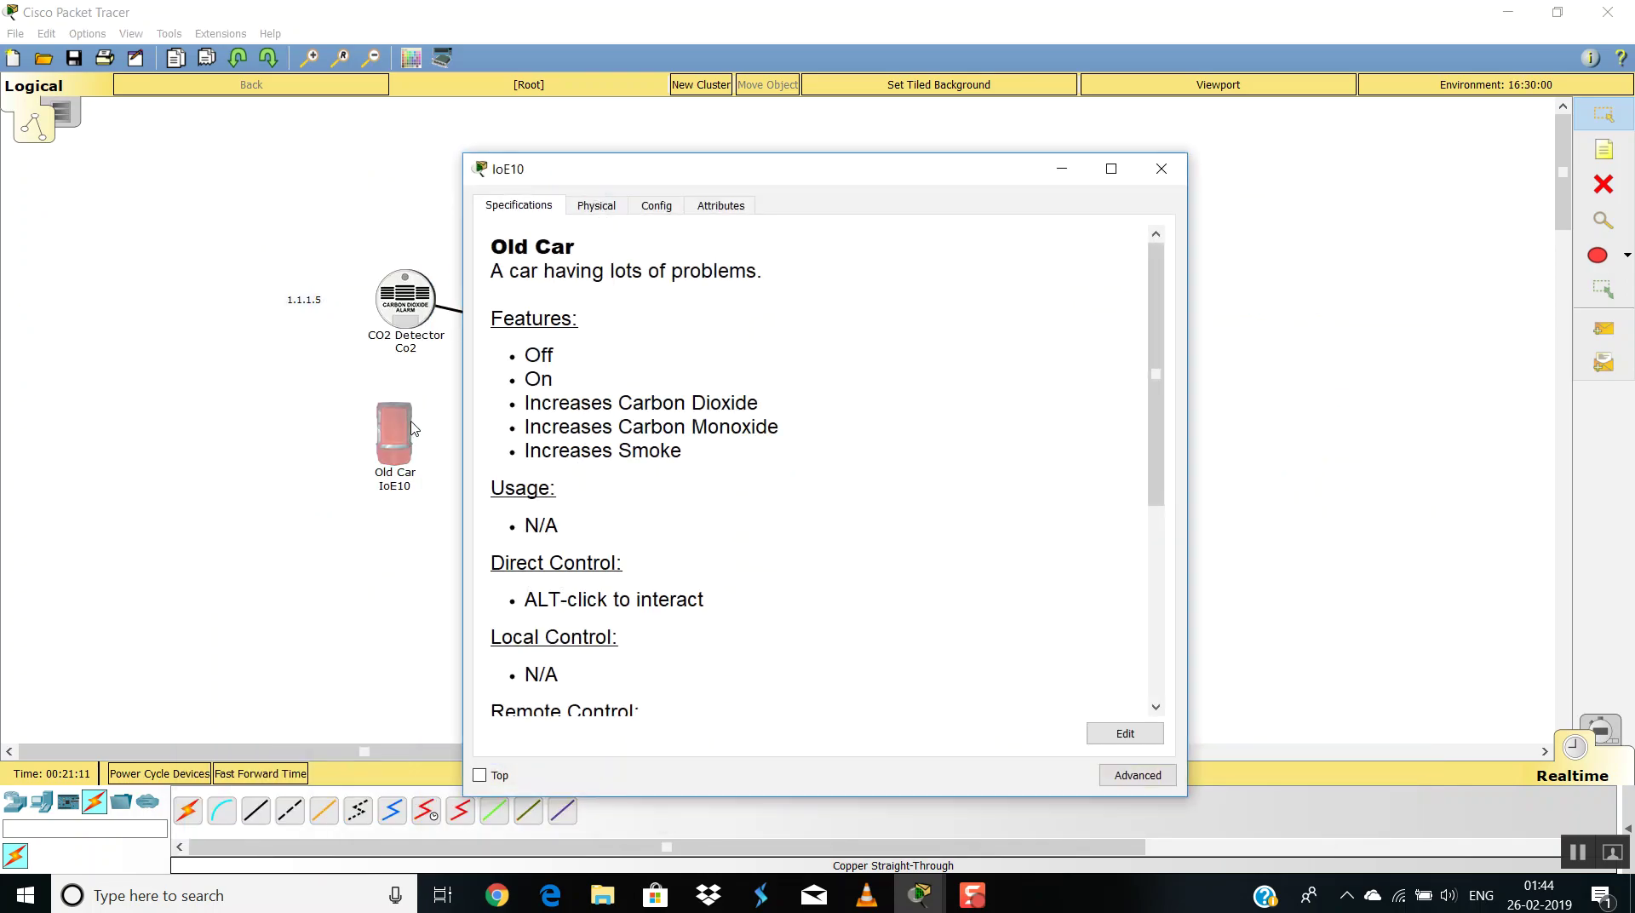
click(618, 203)
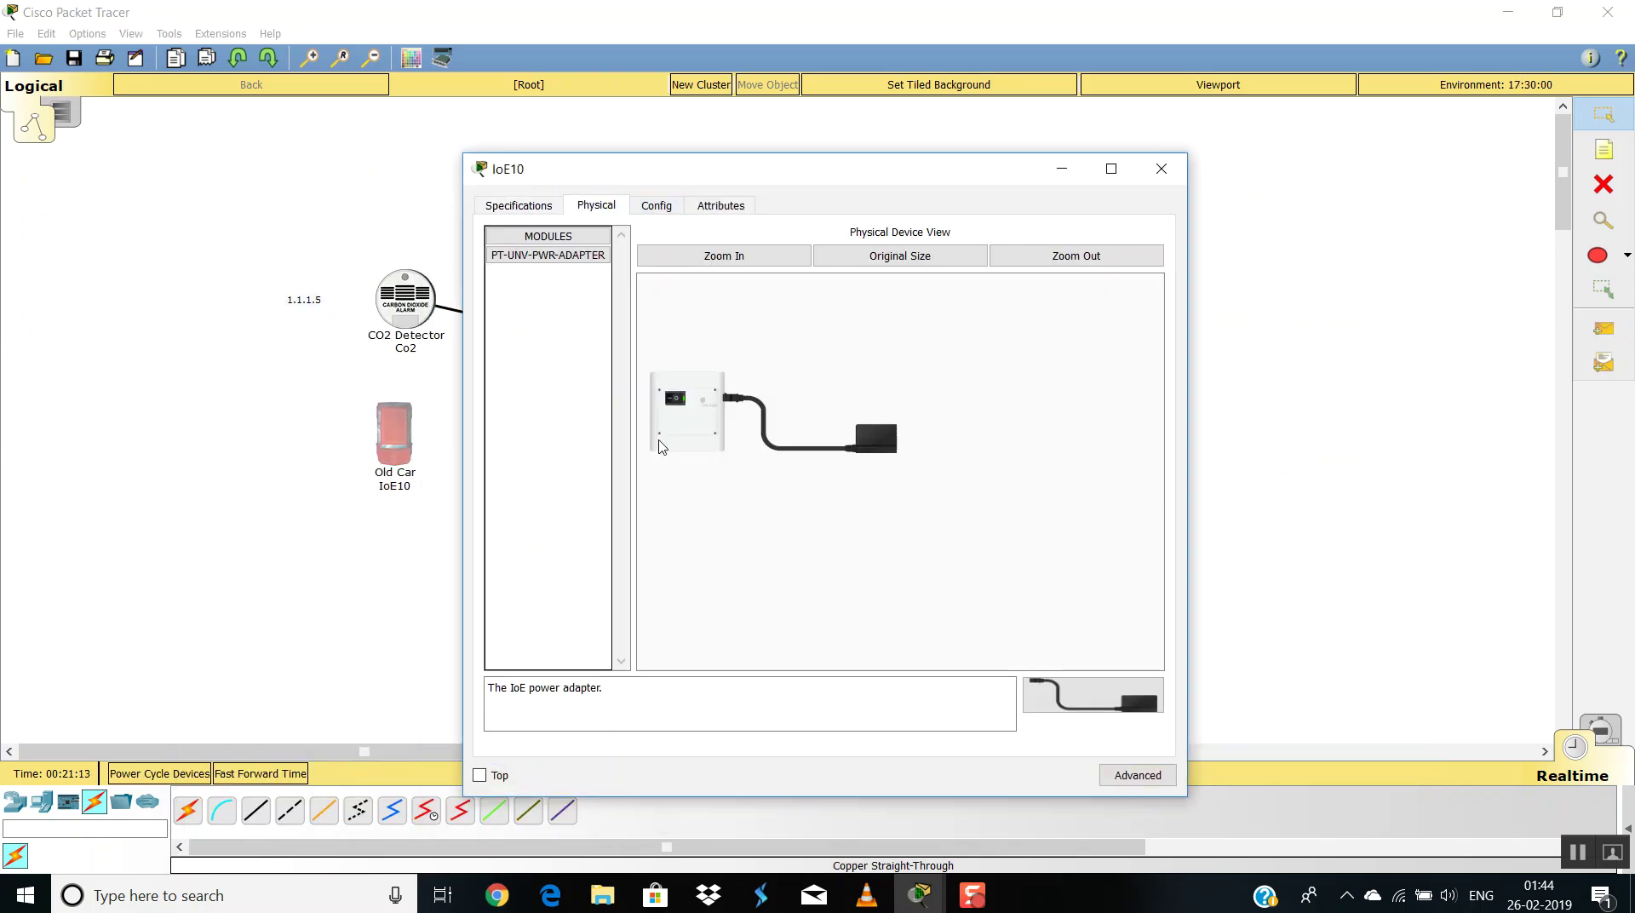
click(671, 218)
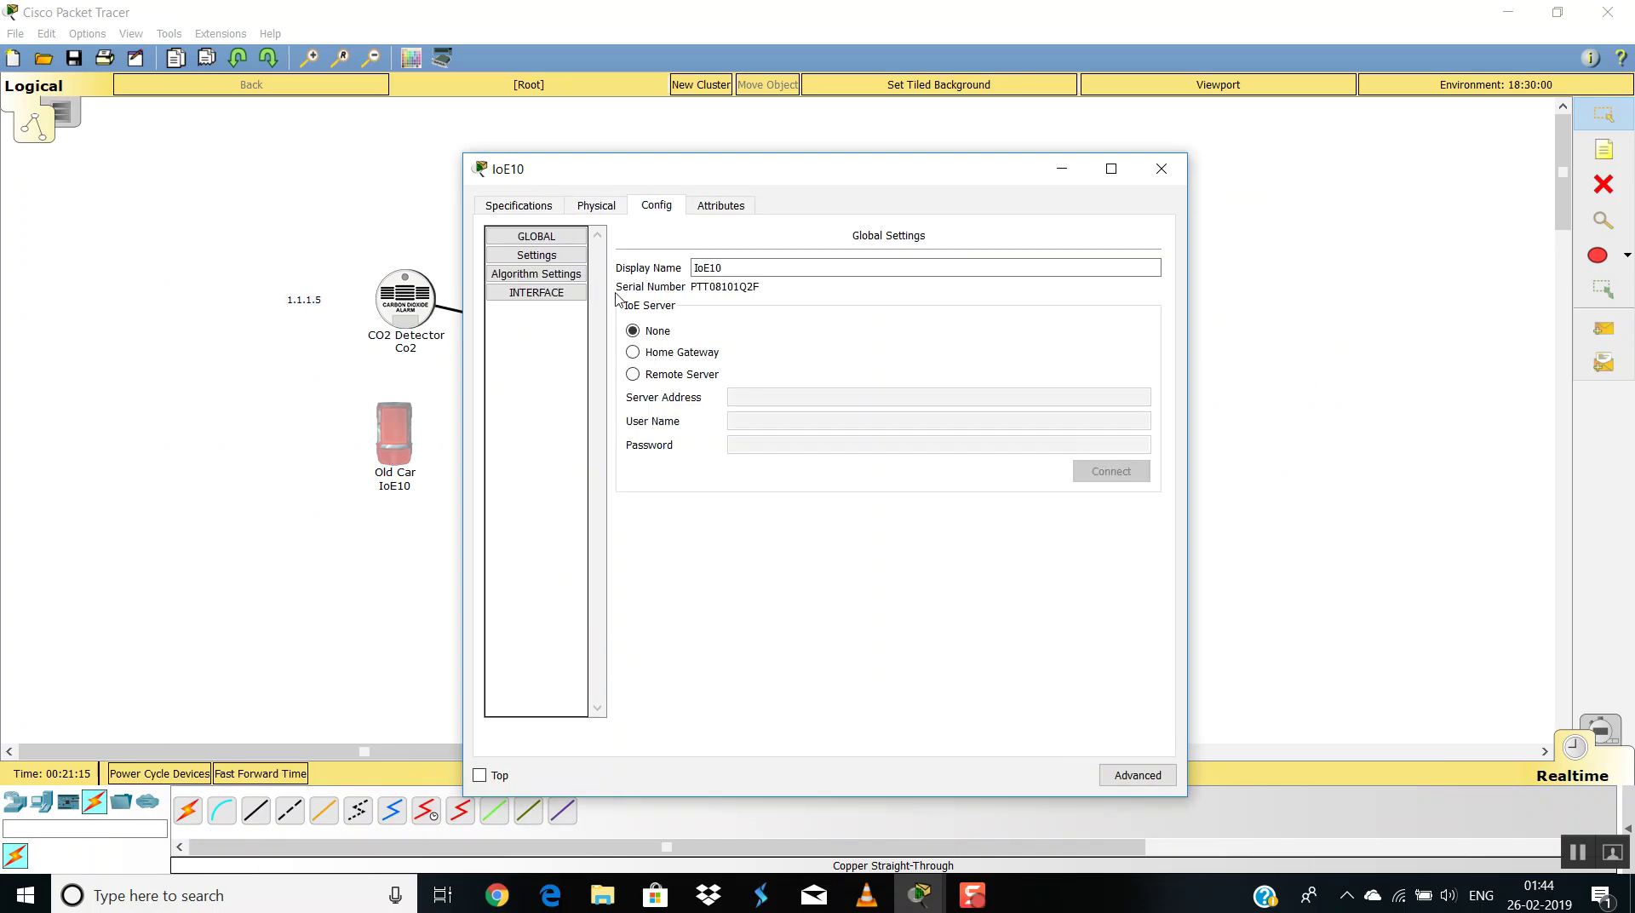
click(1160, 168)
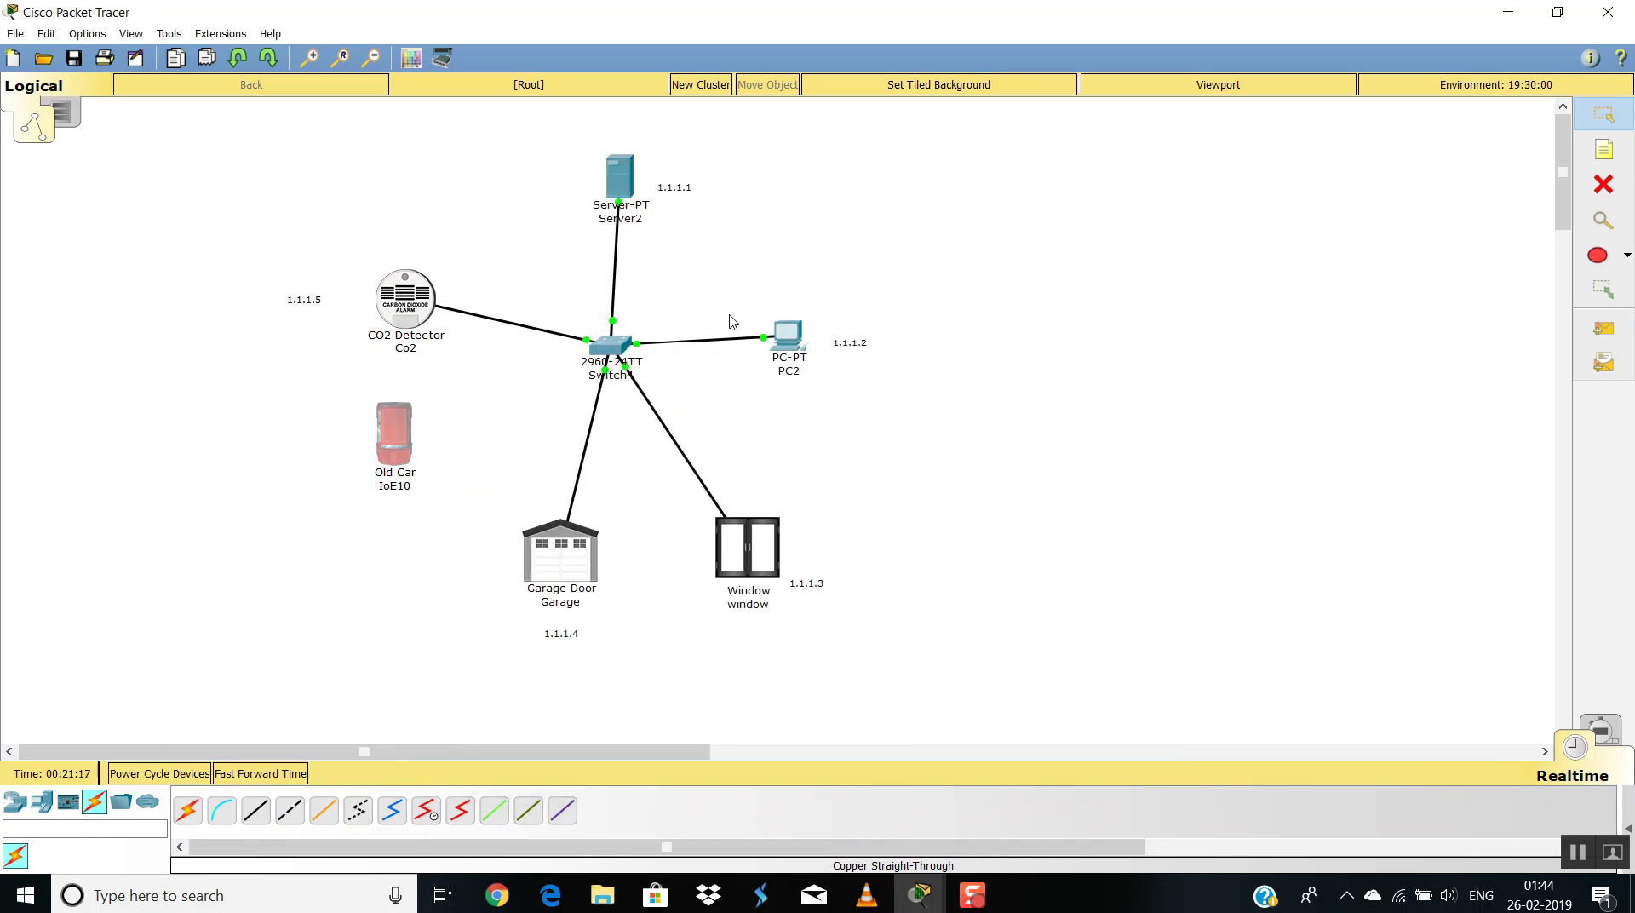
Step: Switch on the Old Car beside the CO2 detector, then bring Server2's window forward
alt+click(388, 437)
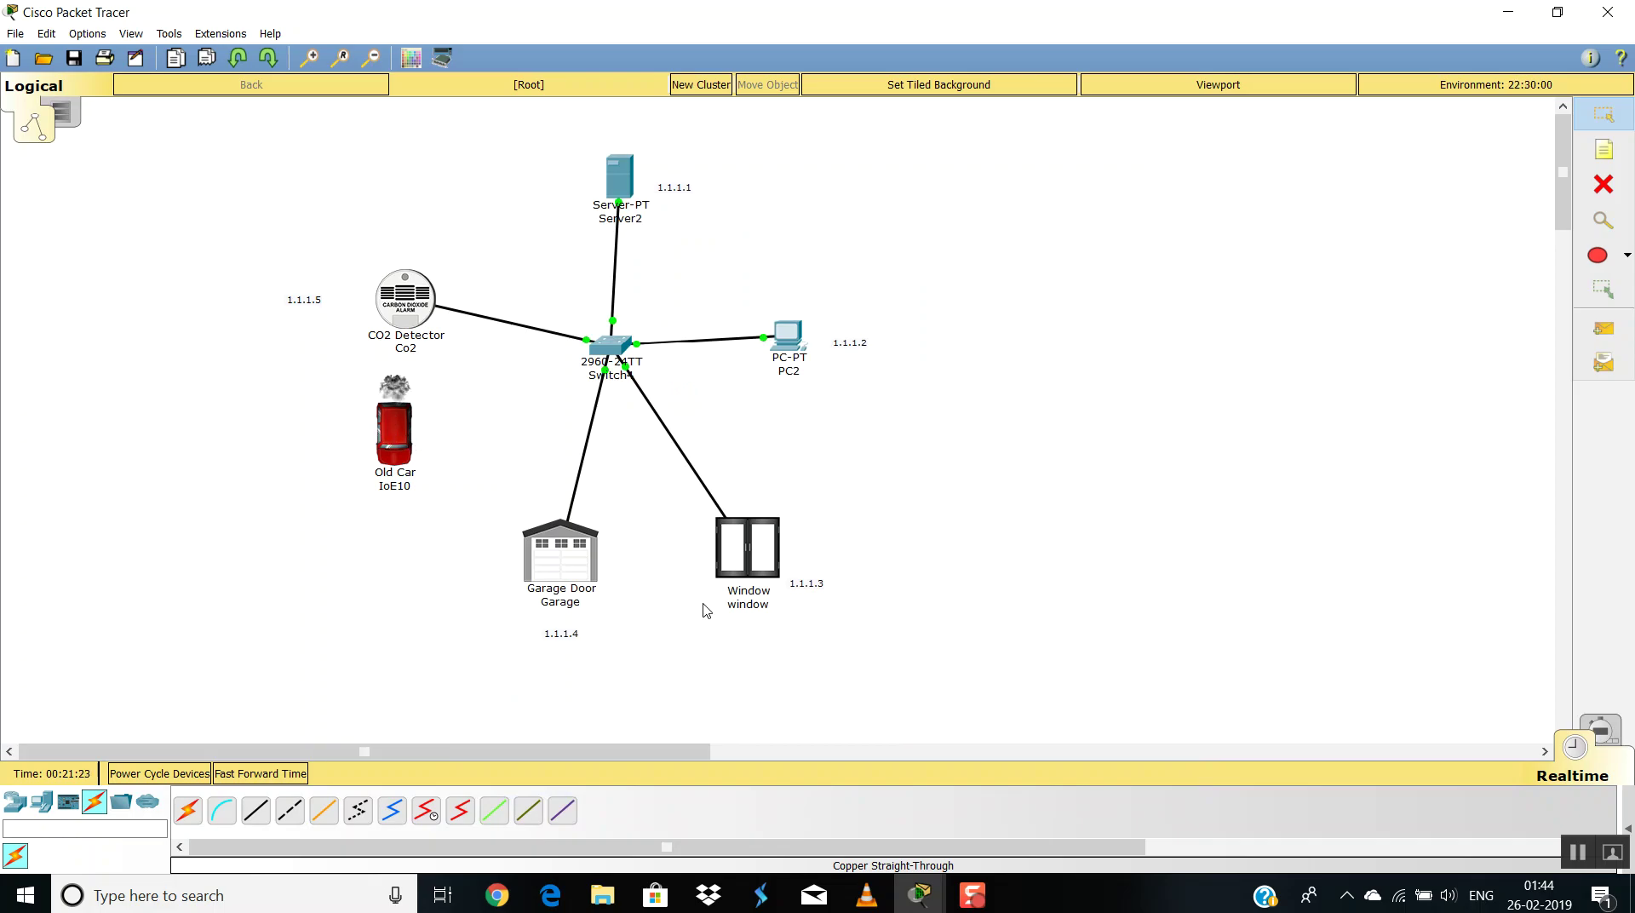
mouse_move(919, 894)
click(990, 796)
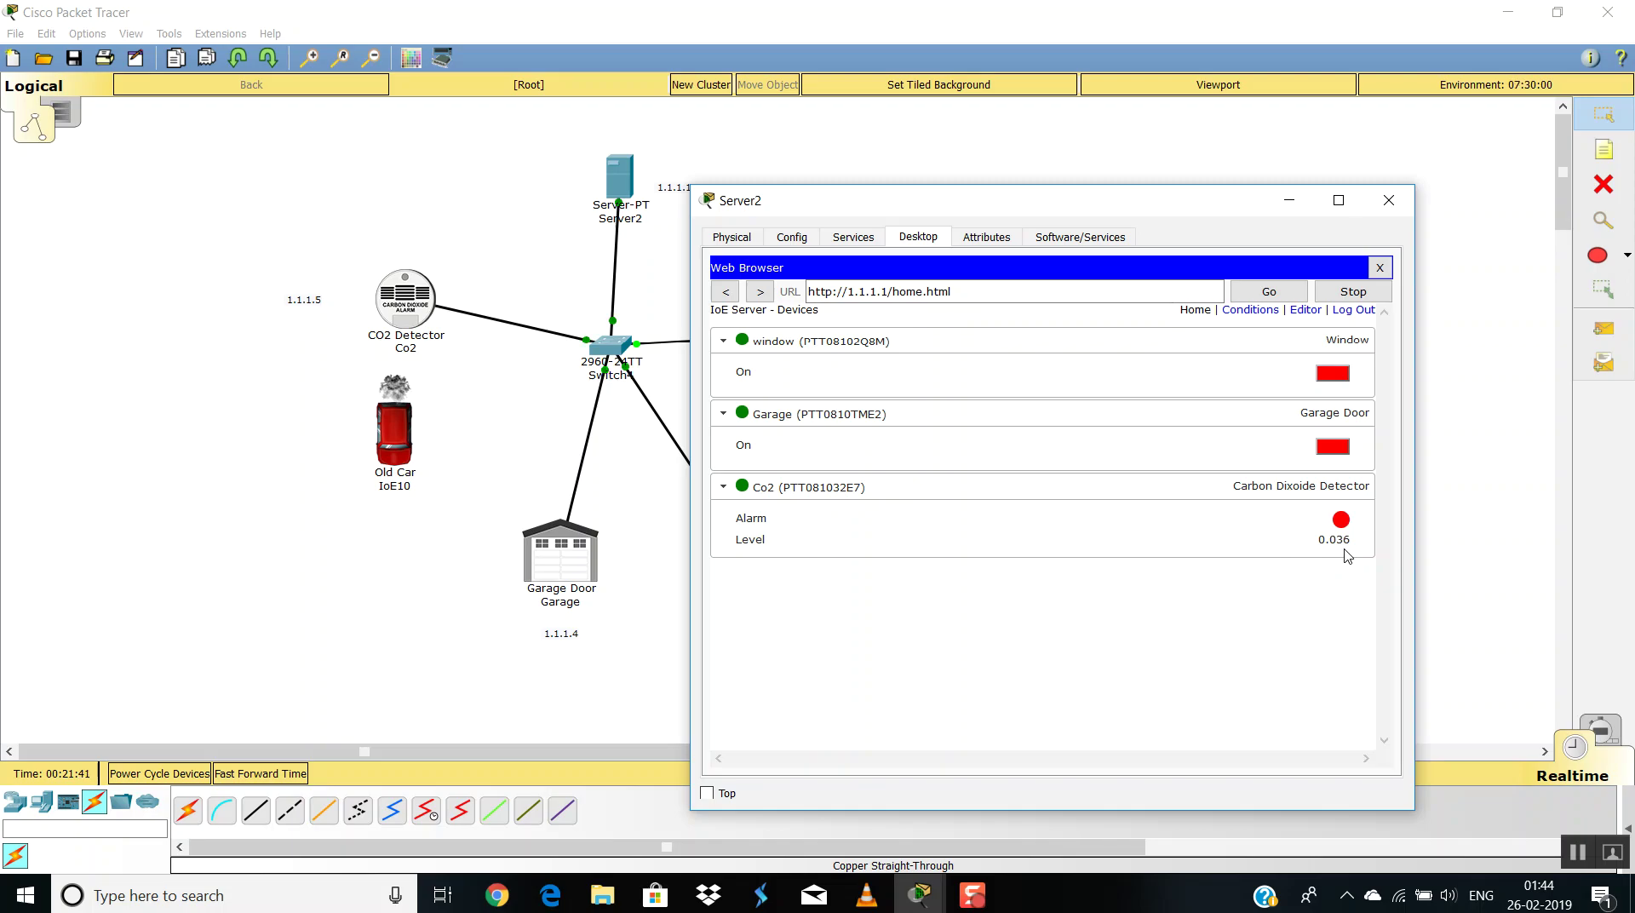
click(394, 441)
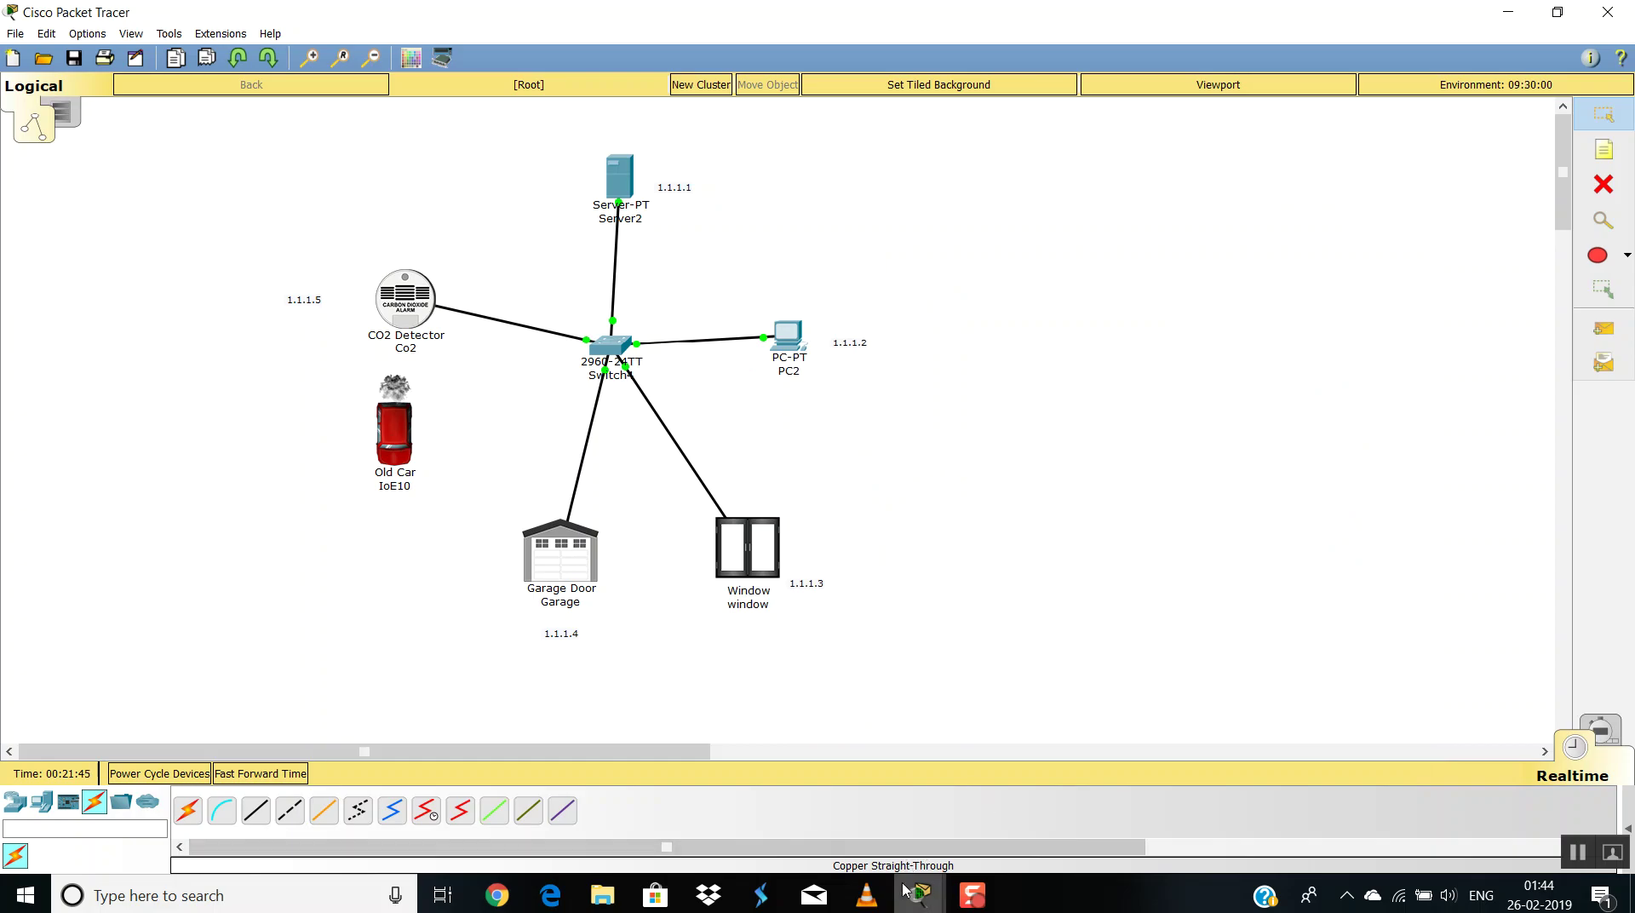
click(1030, 792)
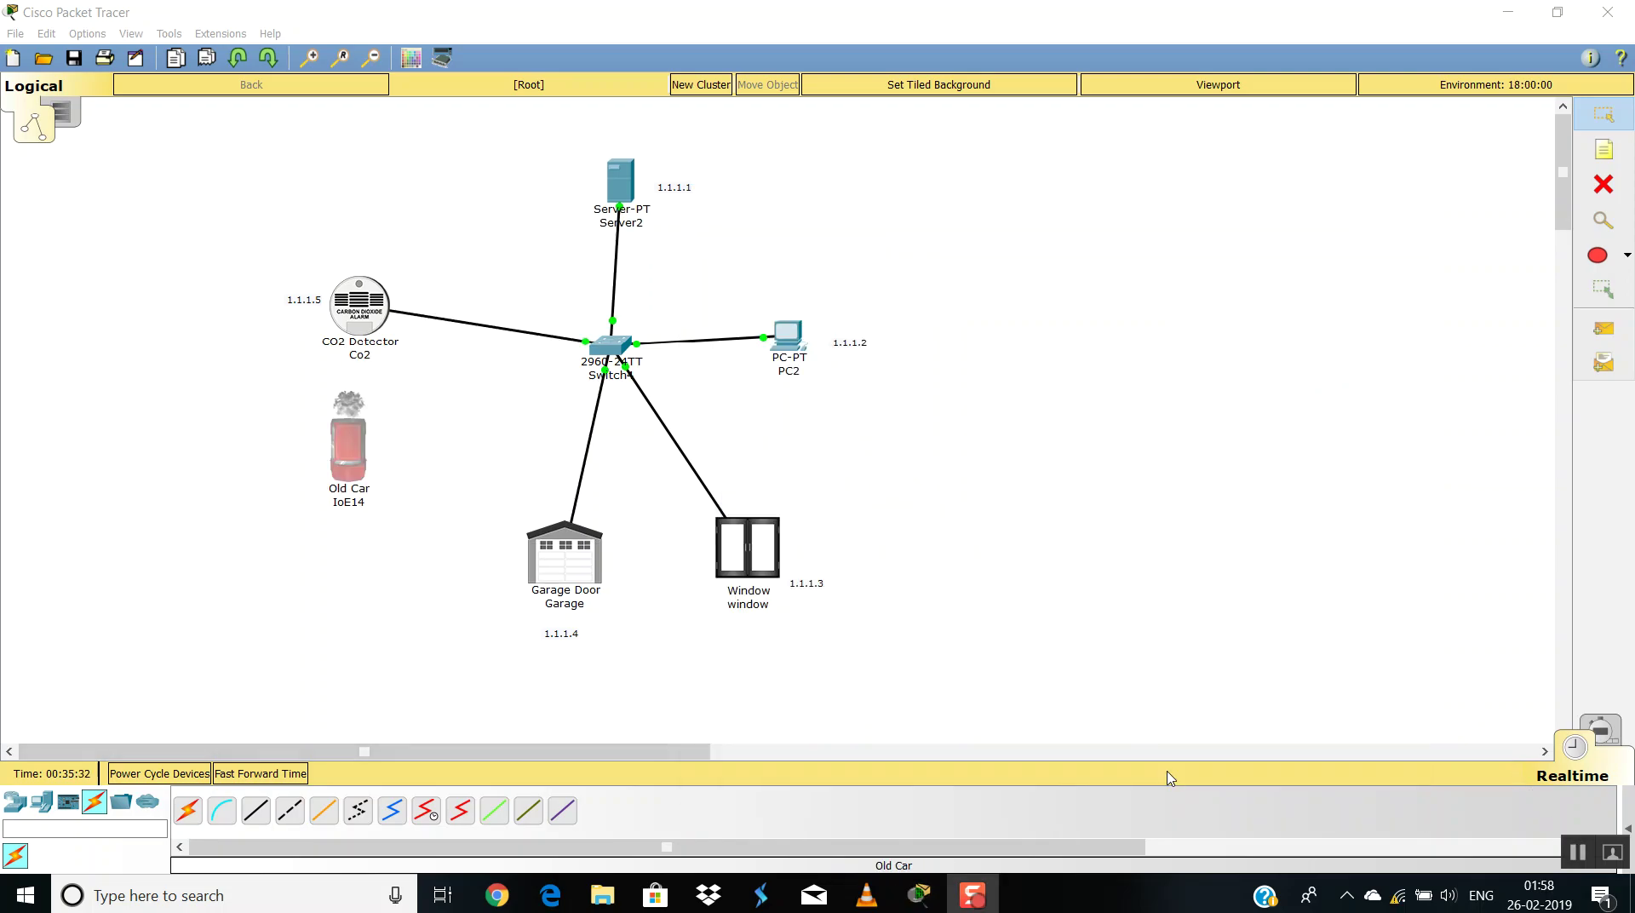
Step: Nudge the Old Car slightly, then open Server2's Web Browser
click(346, 476)
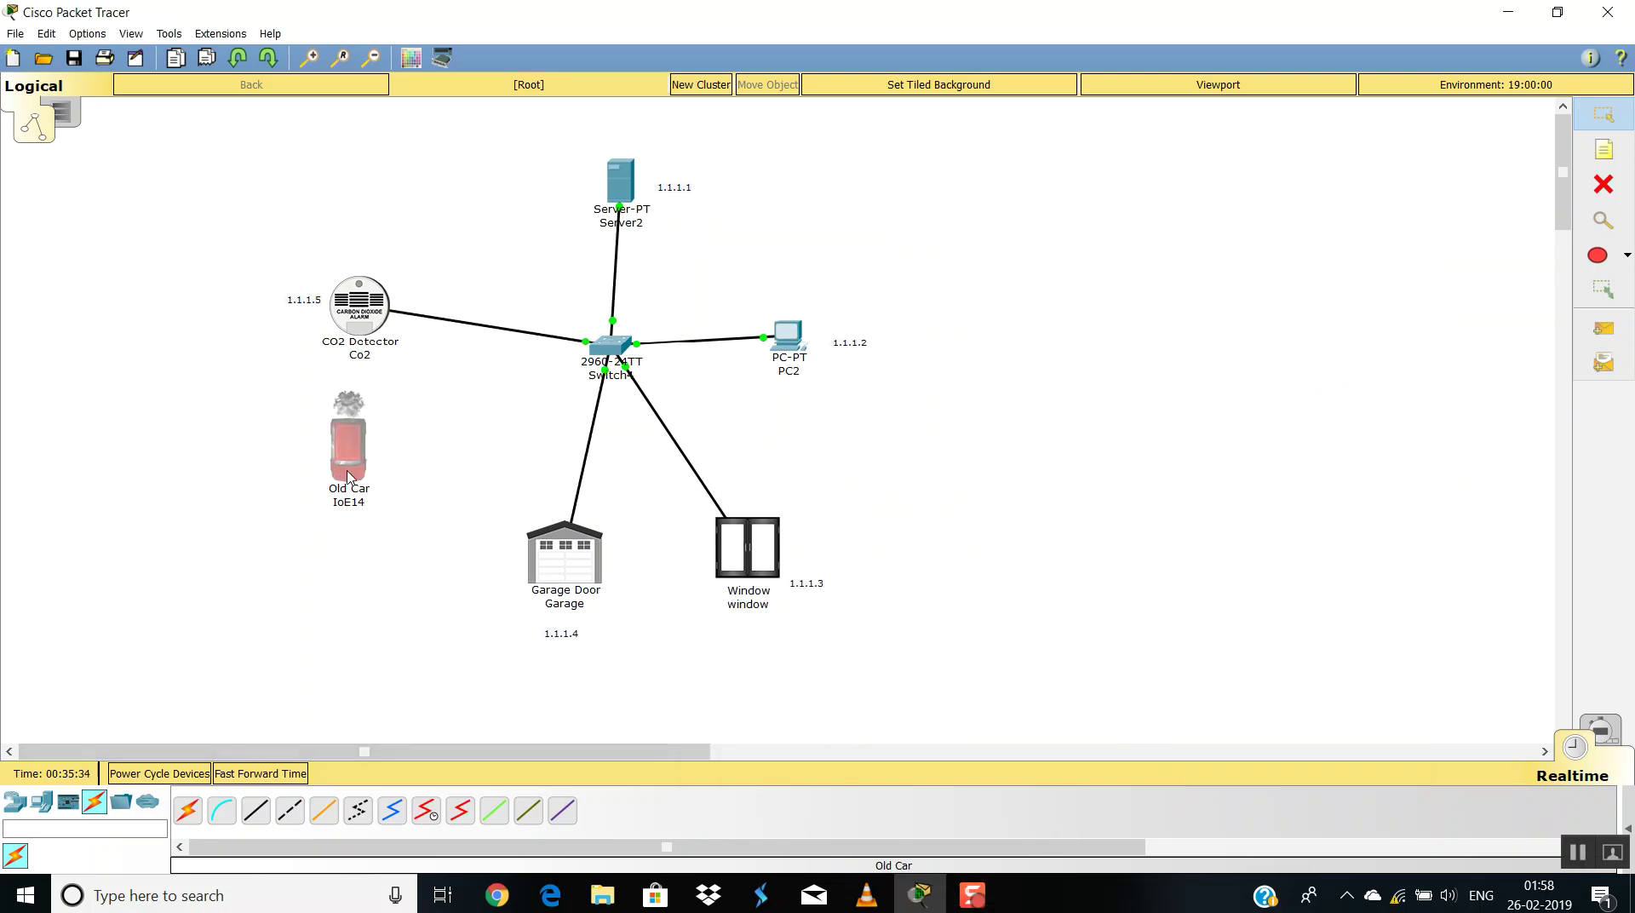
drag(346, 476, 349, 478)
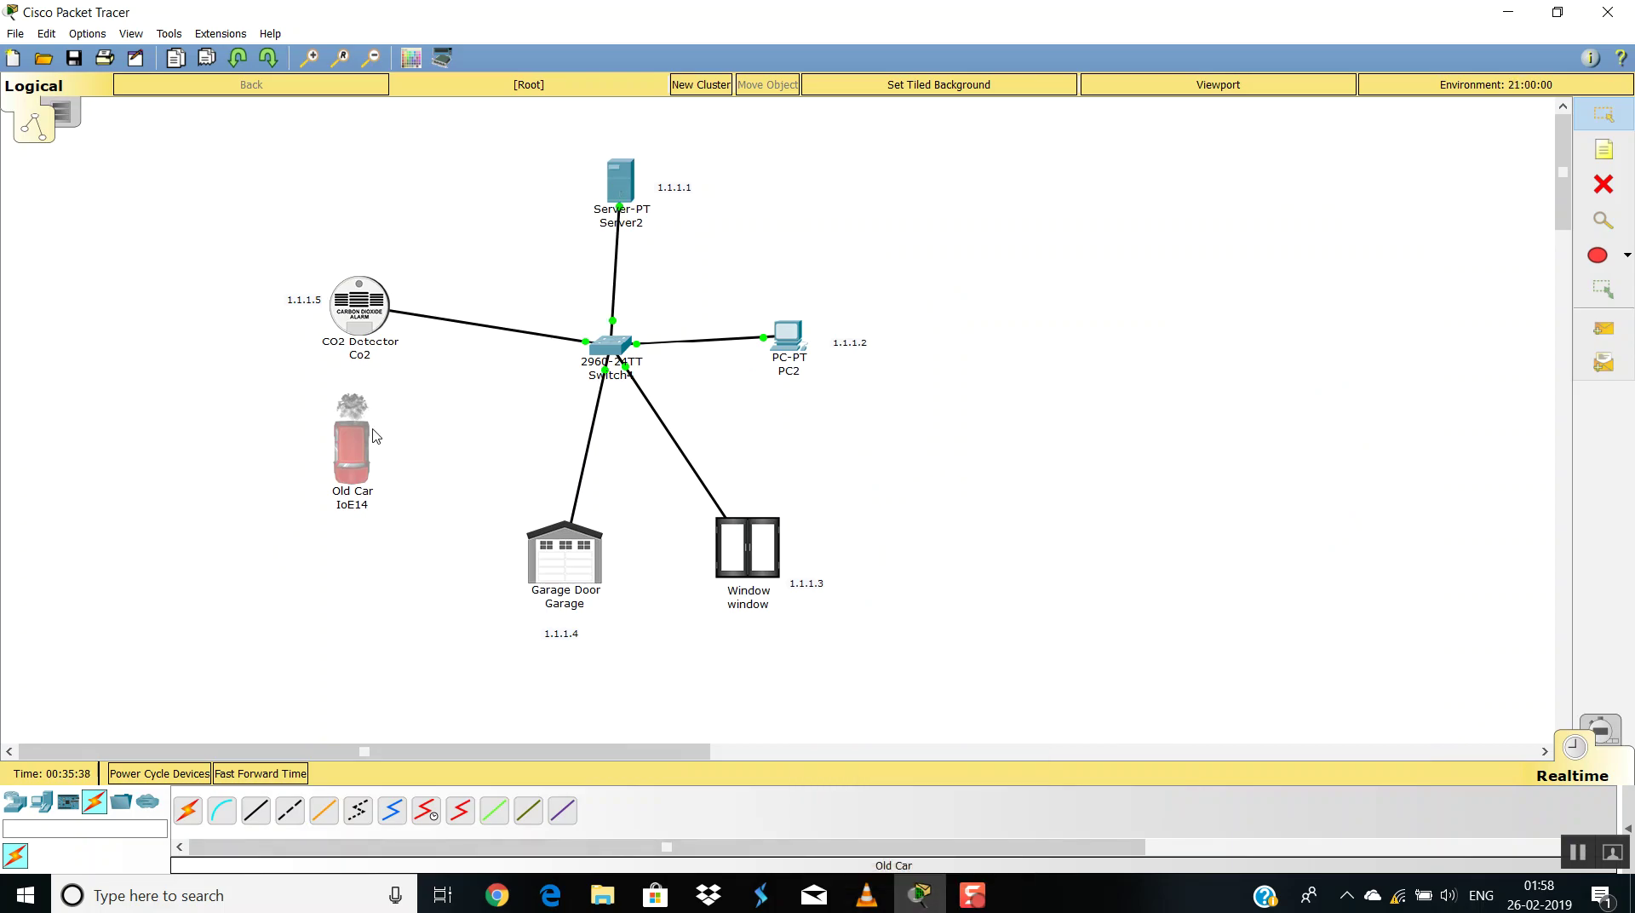
click(620, 180)
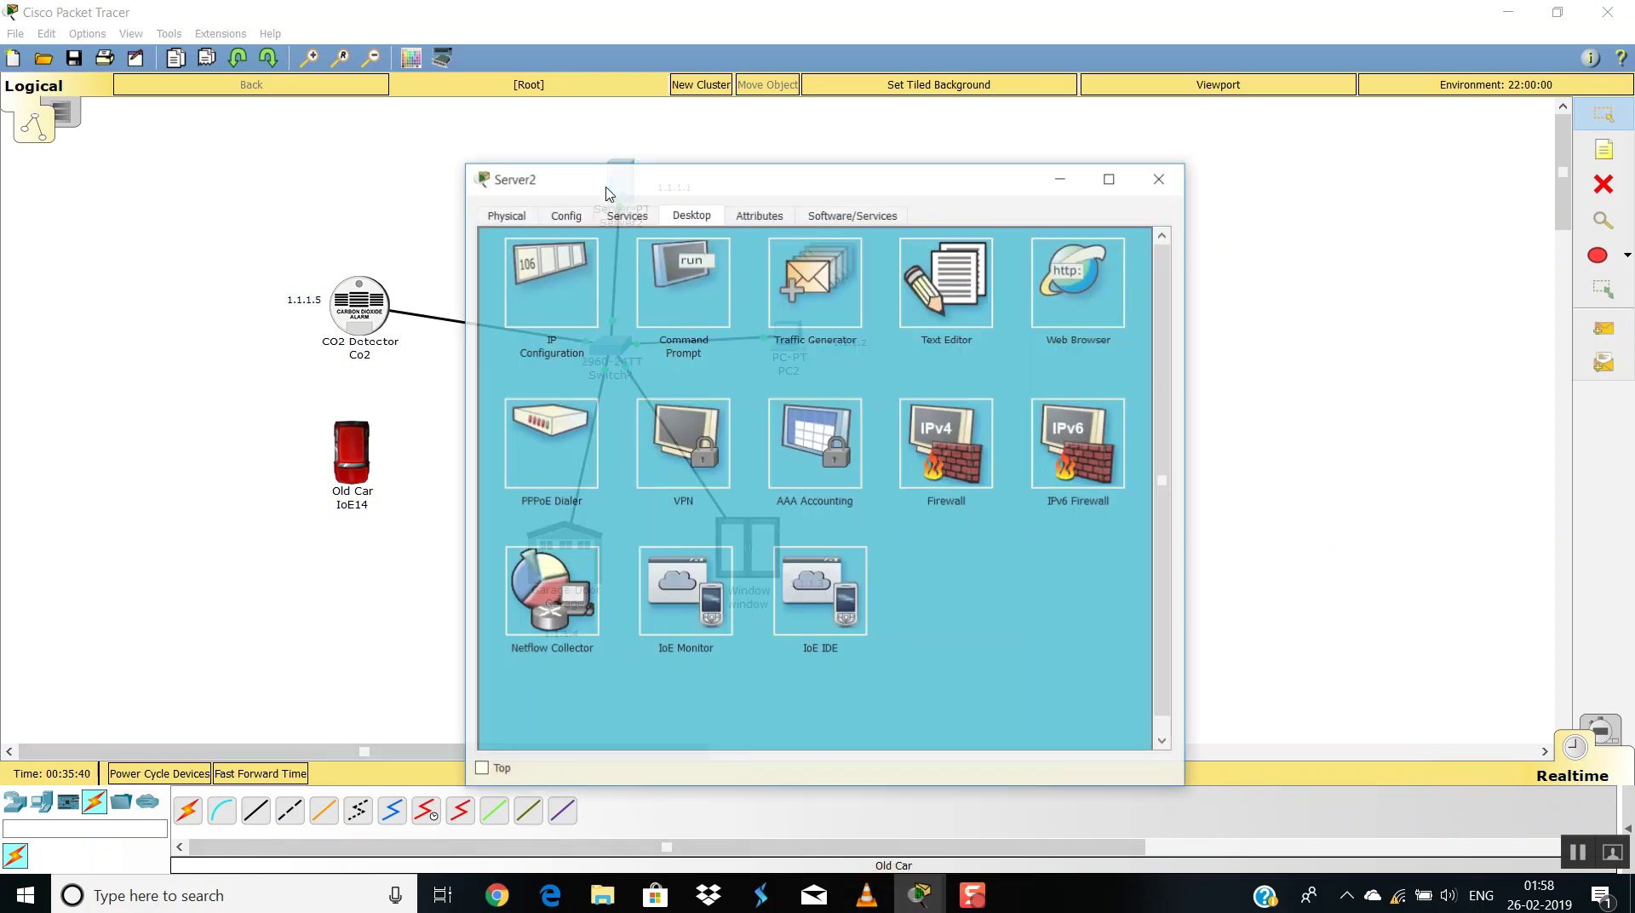
click(1037, 286)
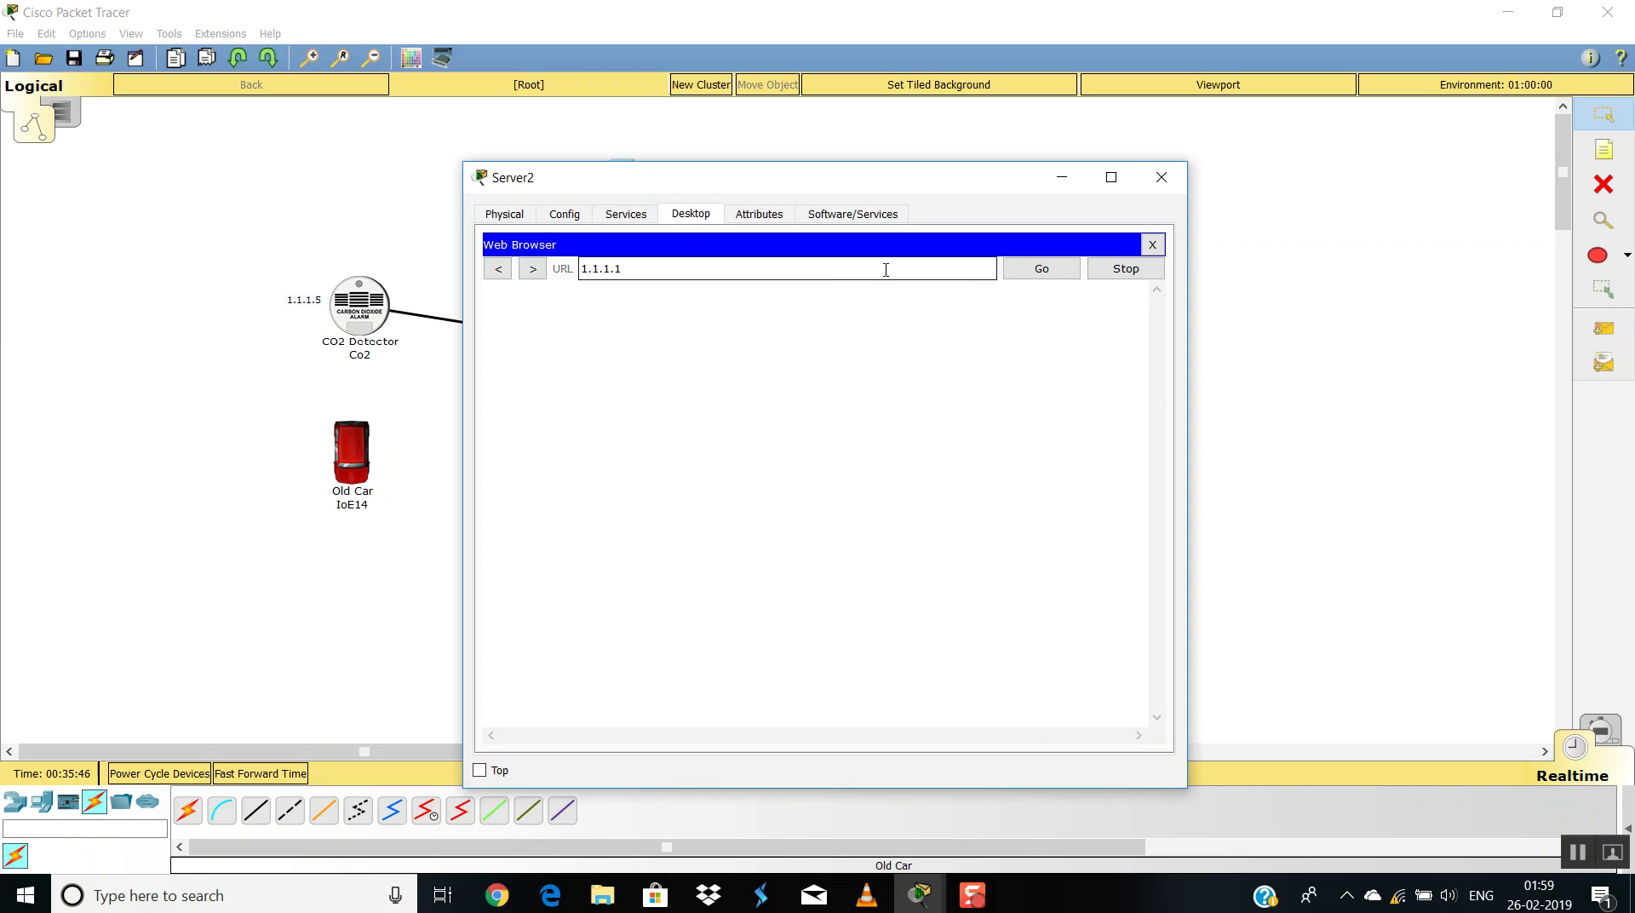
Step: Load the IoE server login page and sign in as admin with the account password
click(1041, 268)
click(868, 336)
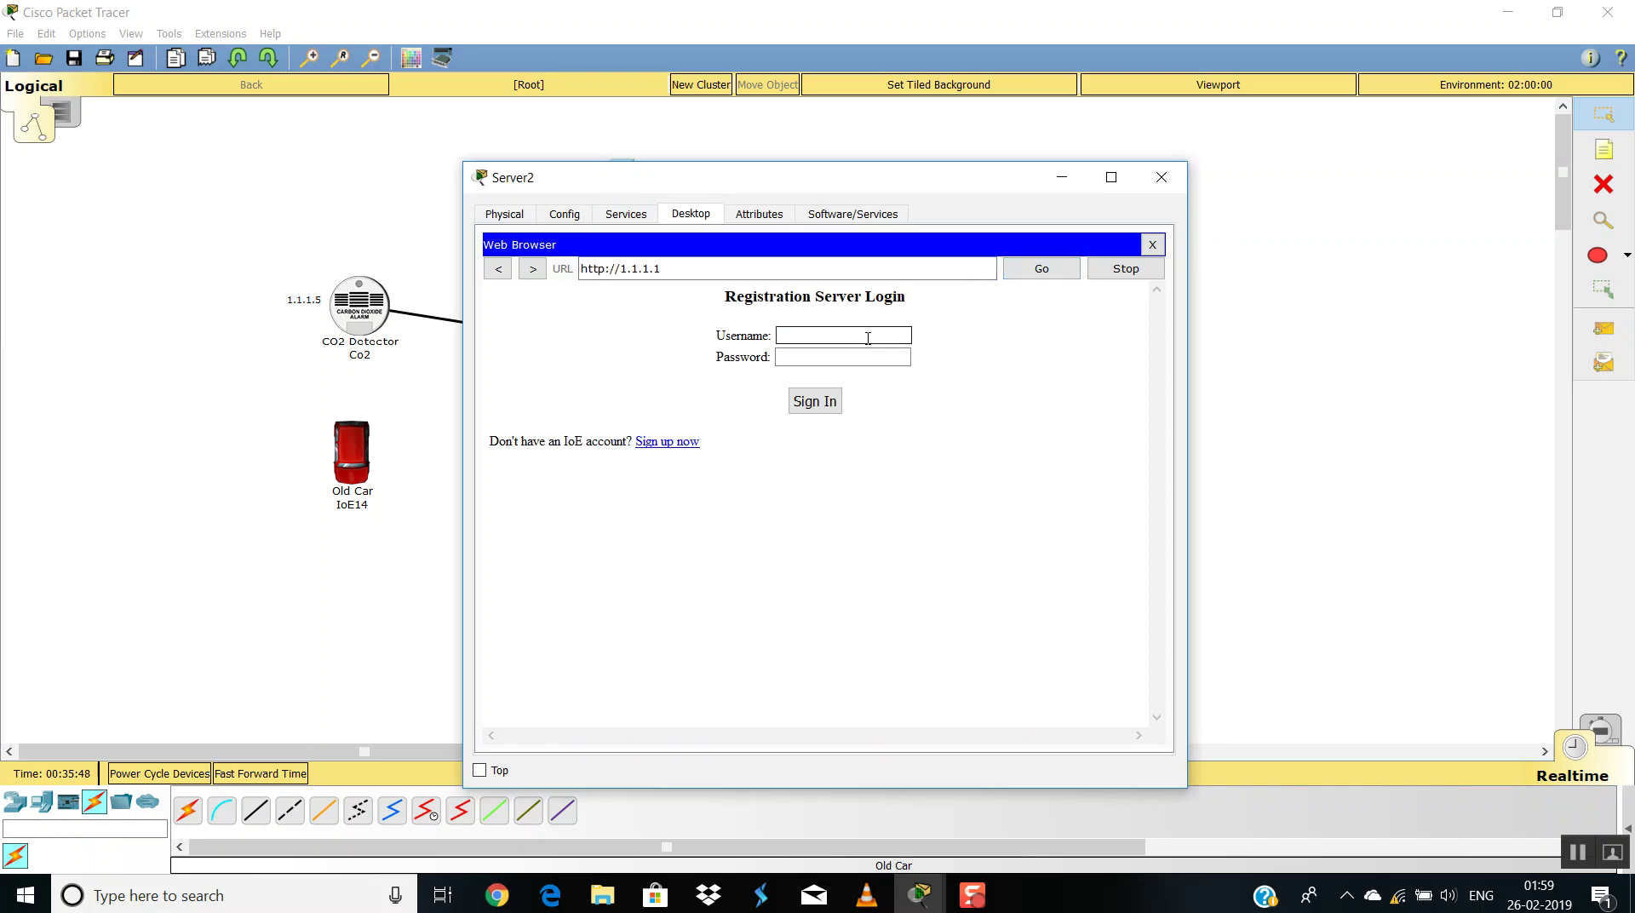
text(admin)
click(867, 357)
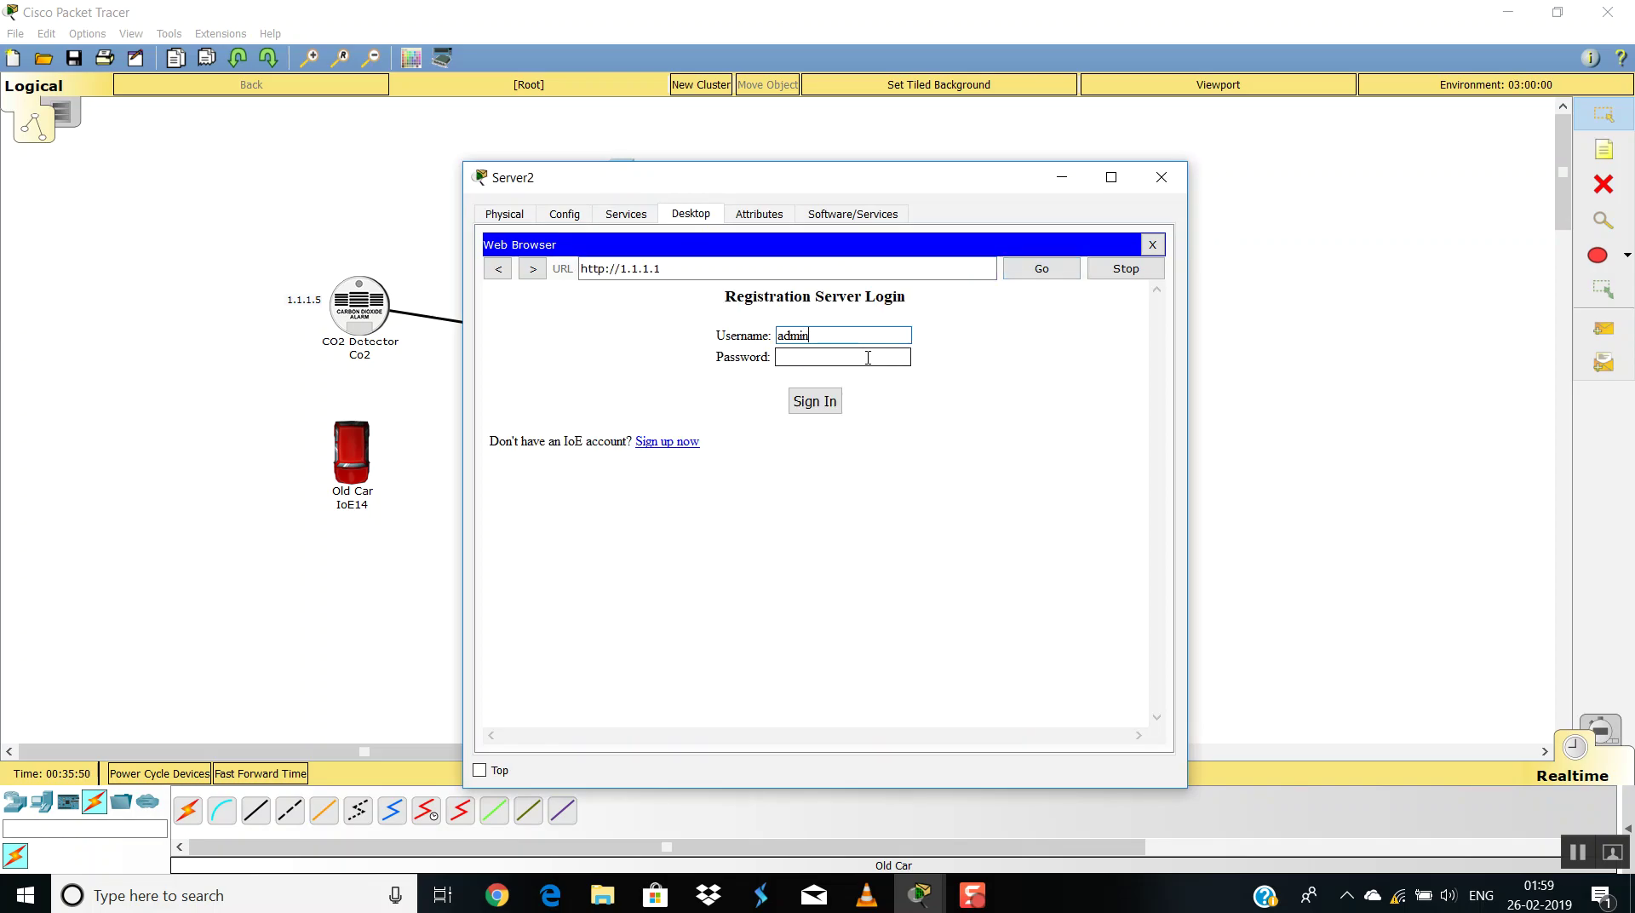
text(admin)
click(830, 402)
Step: Expand the Co2, Garage and window rows, then open the Conditions page
click(837, 375)
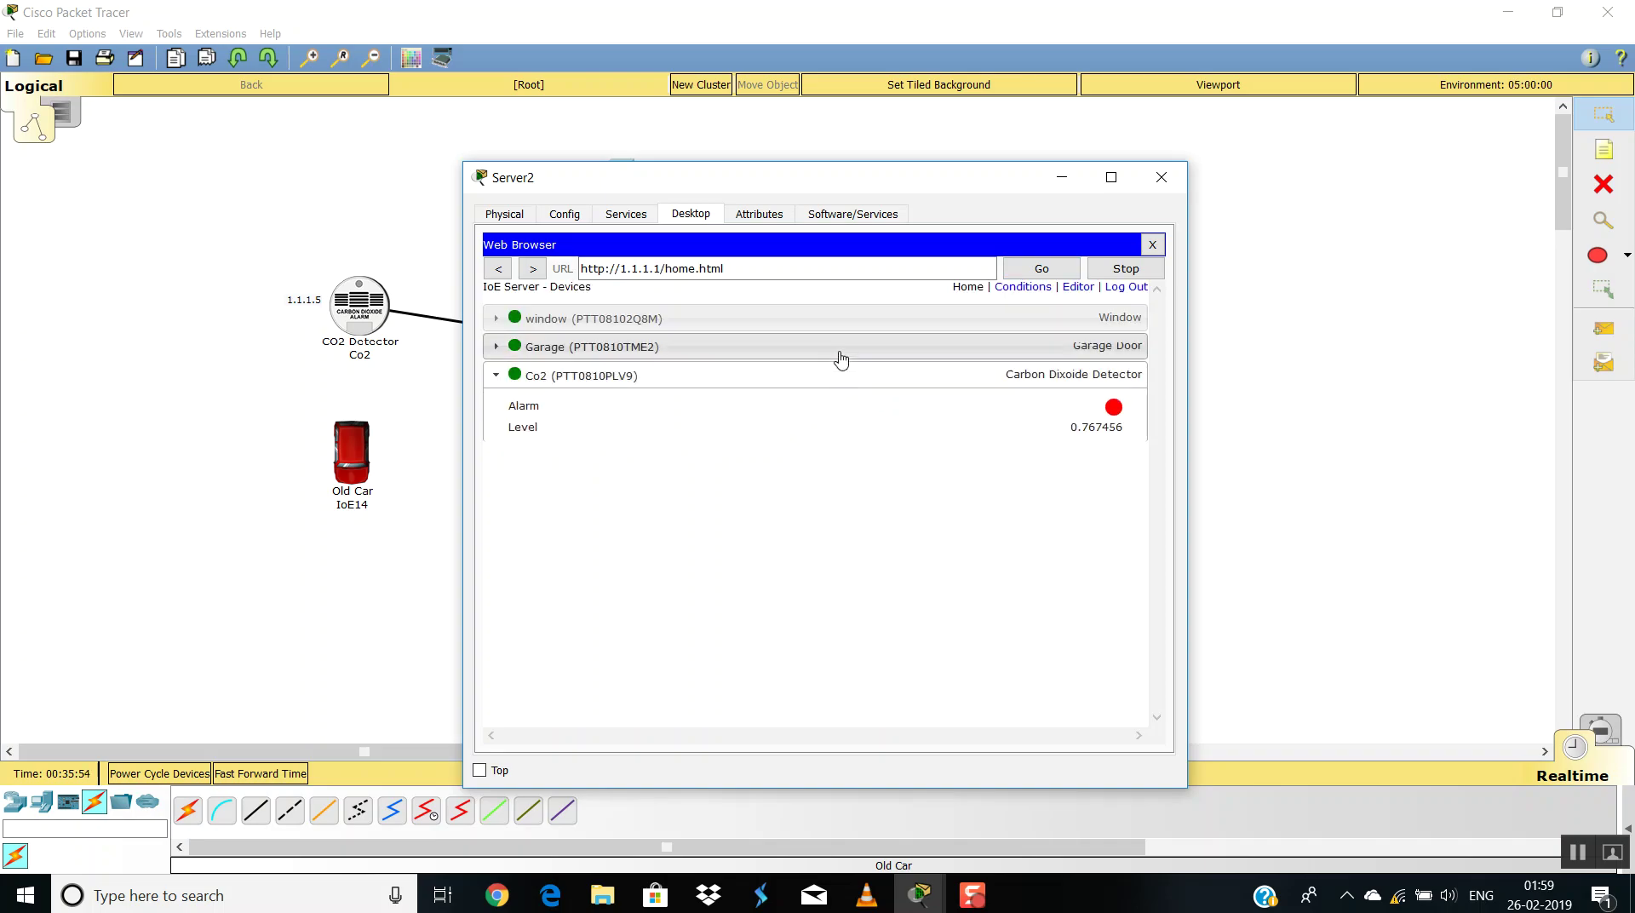
click(840, 348)
click(859, 319)
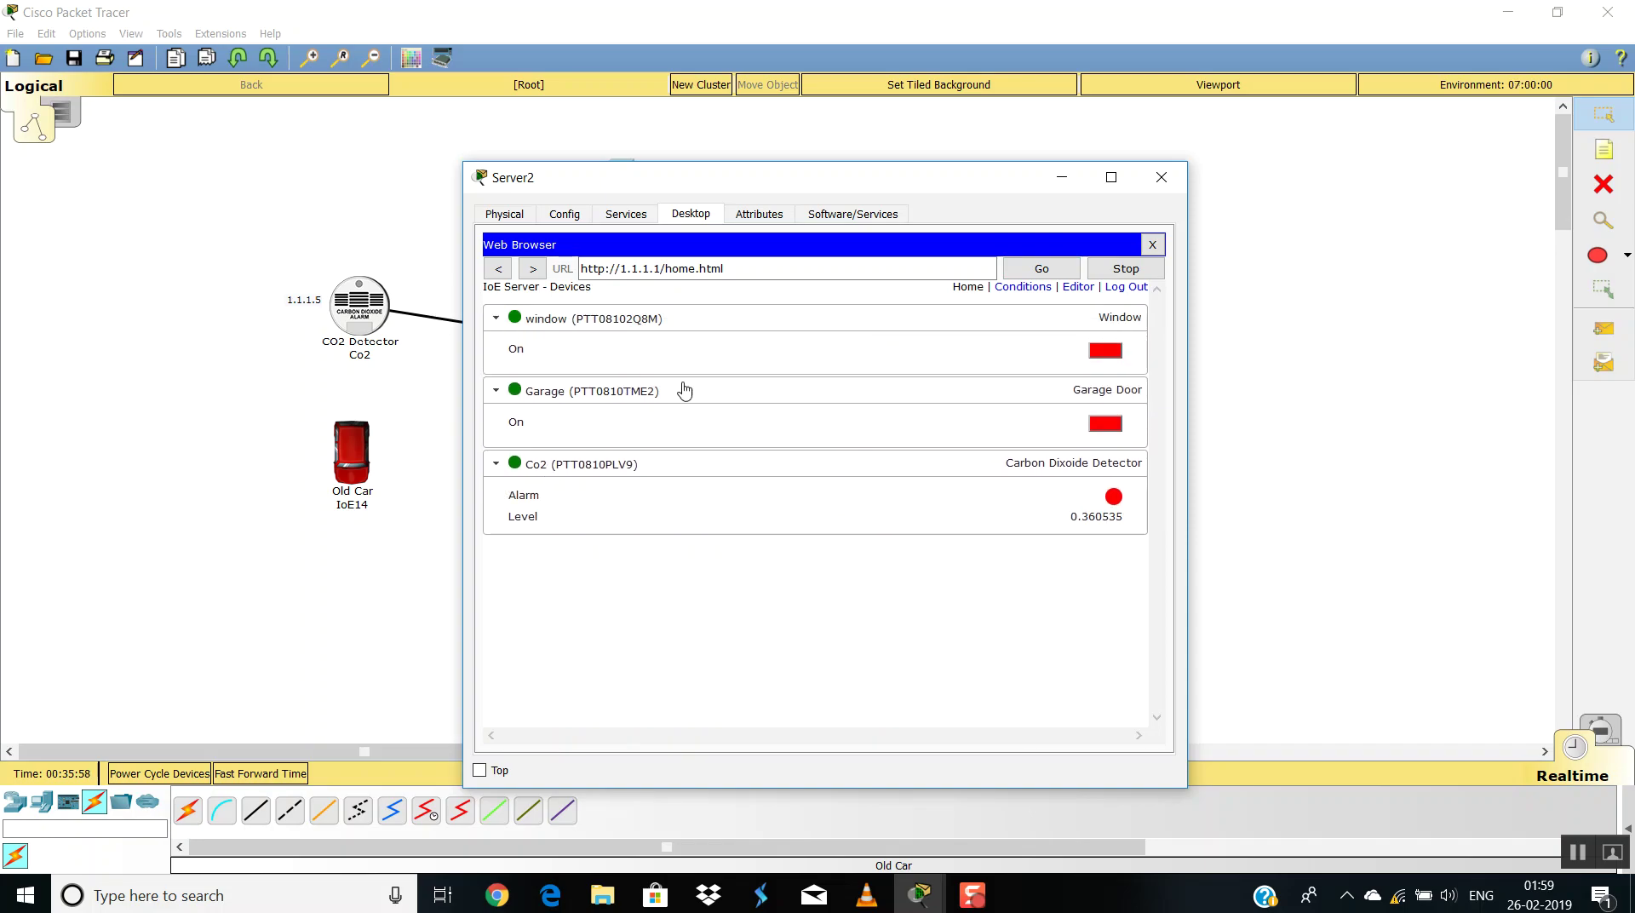
click(1022, 287)
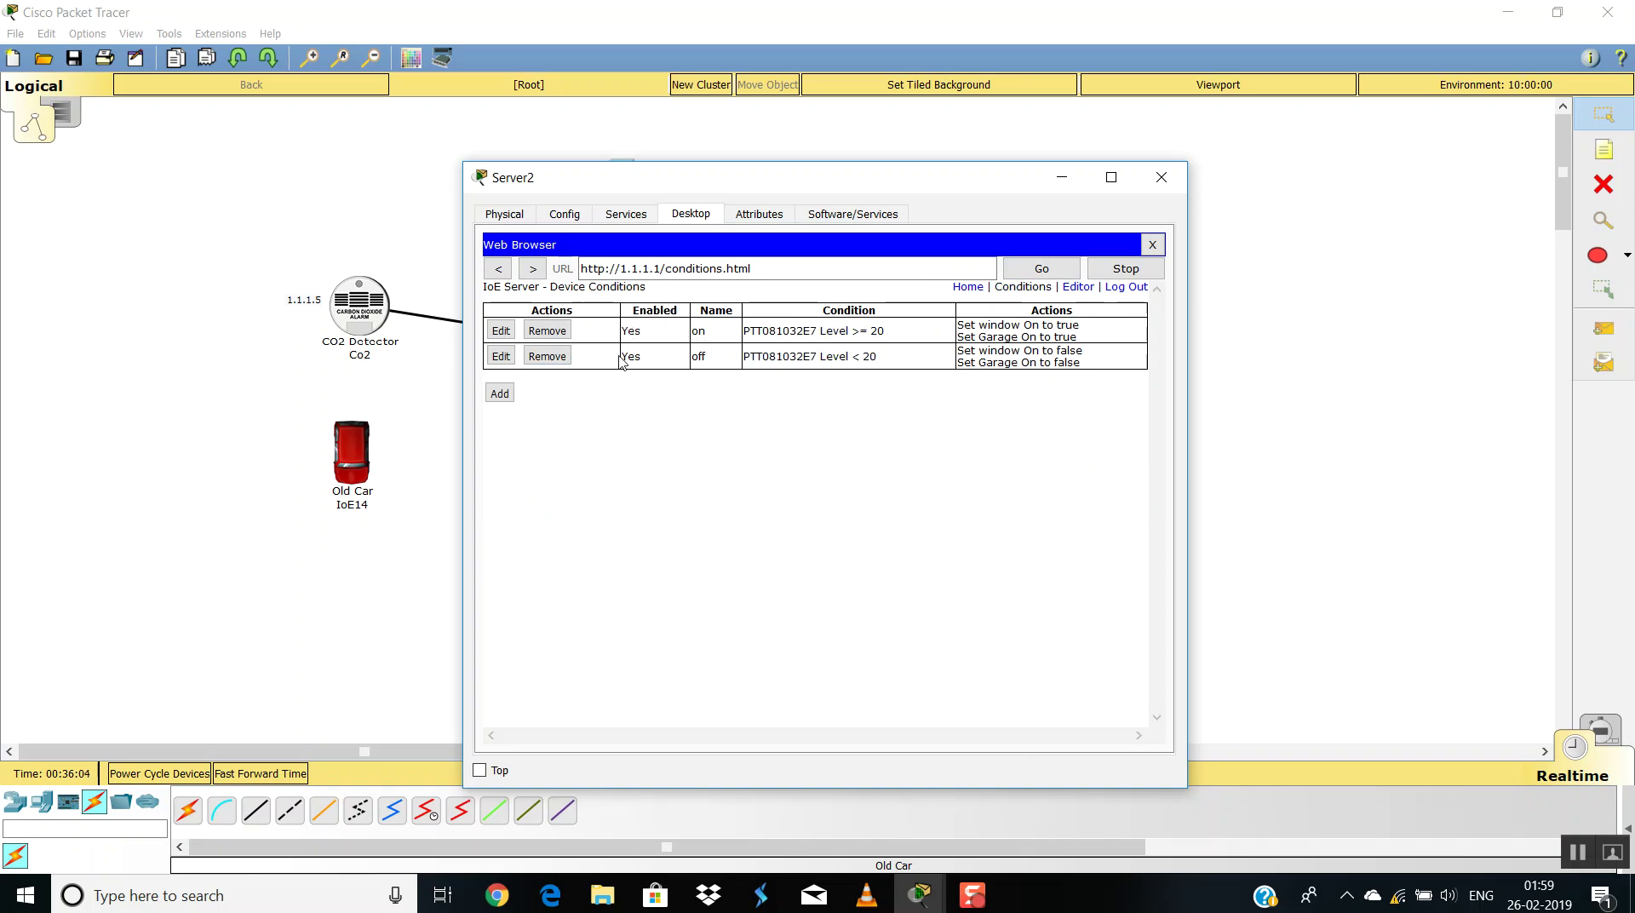
Step: Delete the existing off rule after it fails to open for editing
click(501, 356)
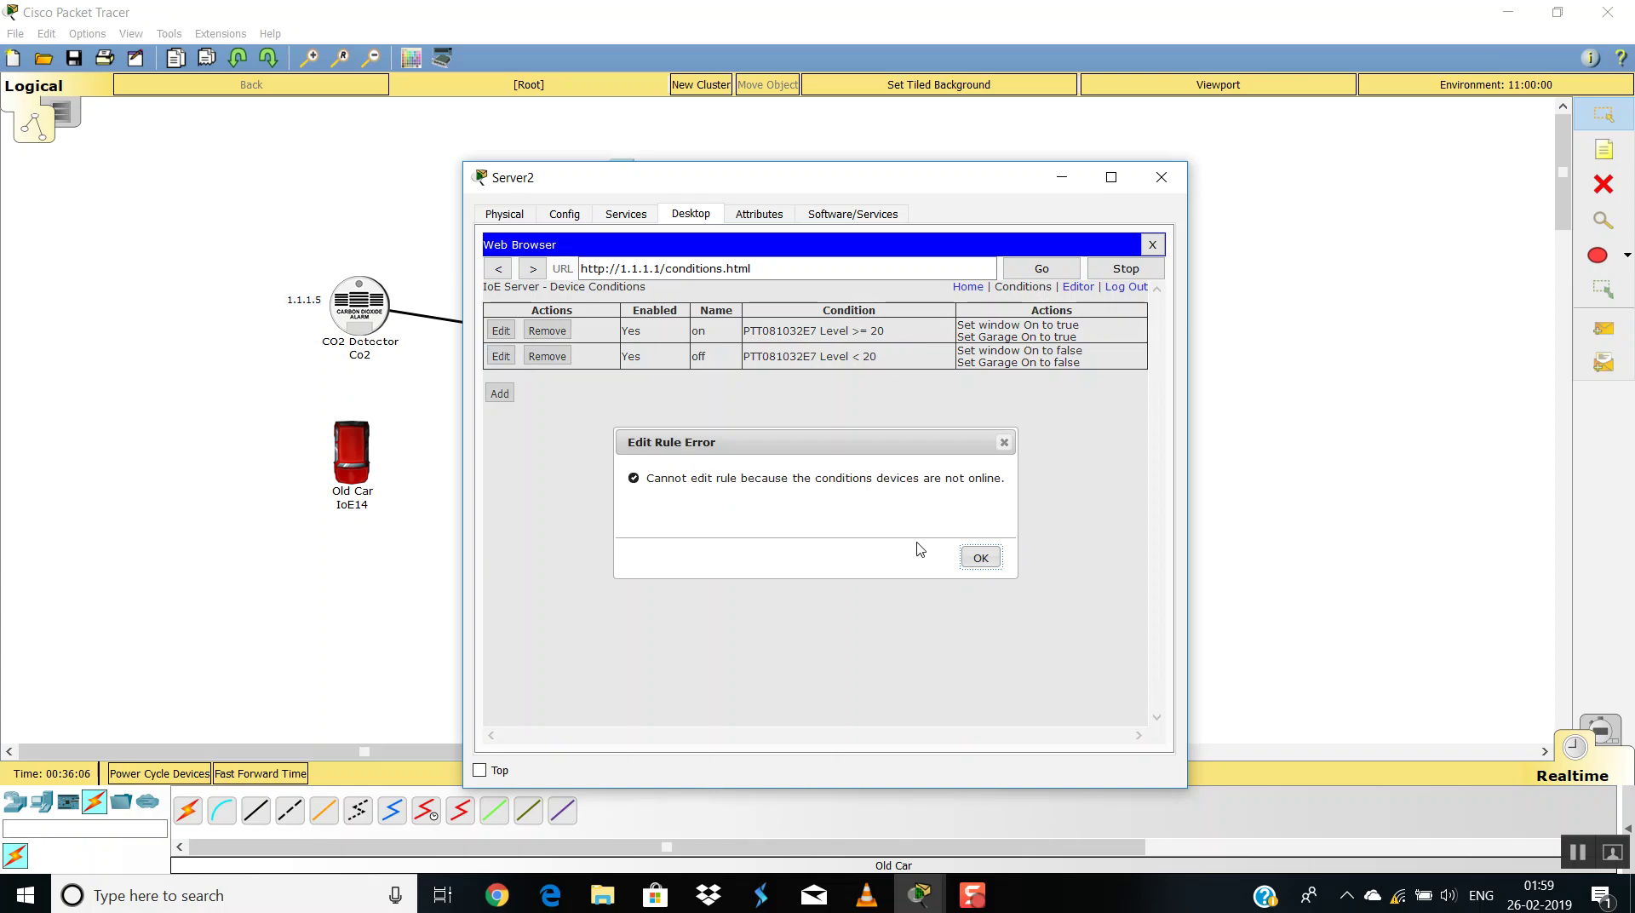
click(980, 559)
click(547, 356)
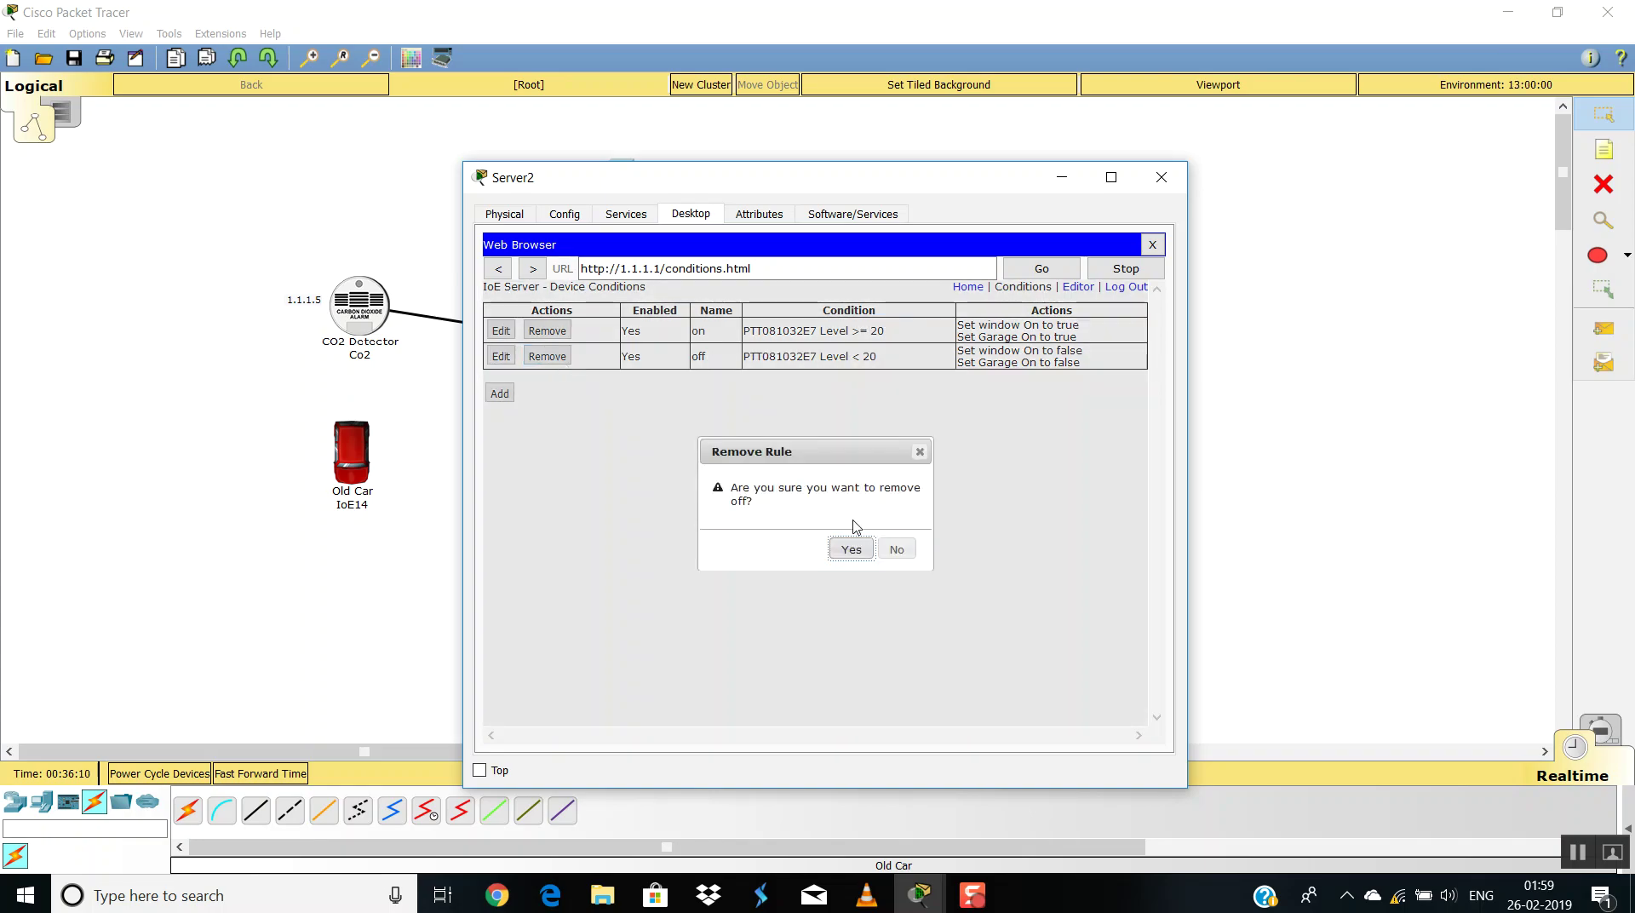
click(855, 548)
Step: Start a new rule with the condition Co2 Level < 5
click(500, 366)
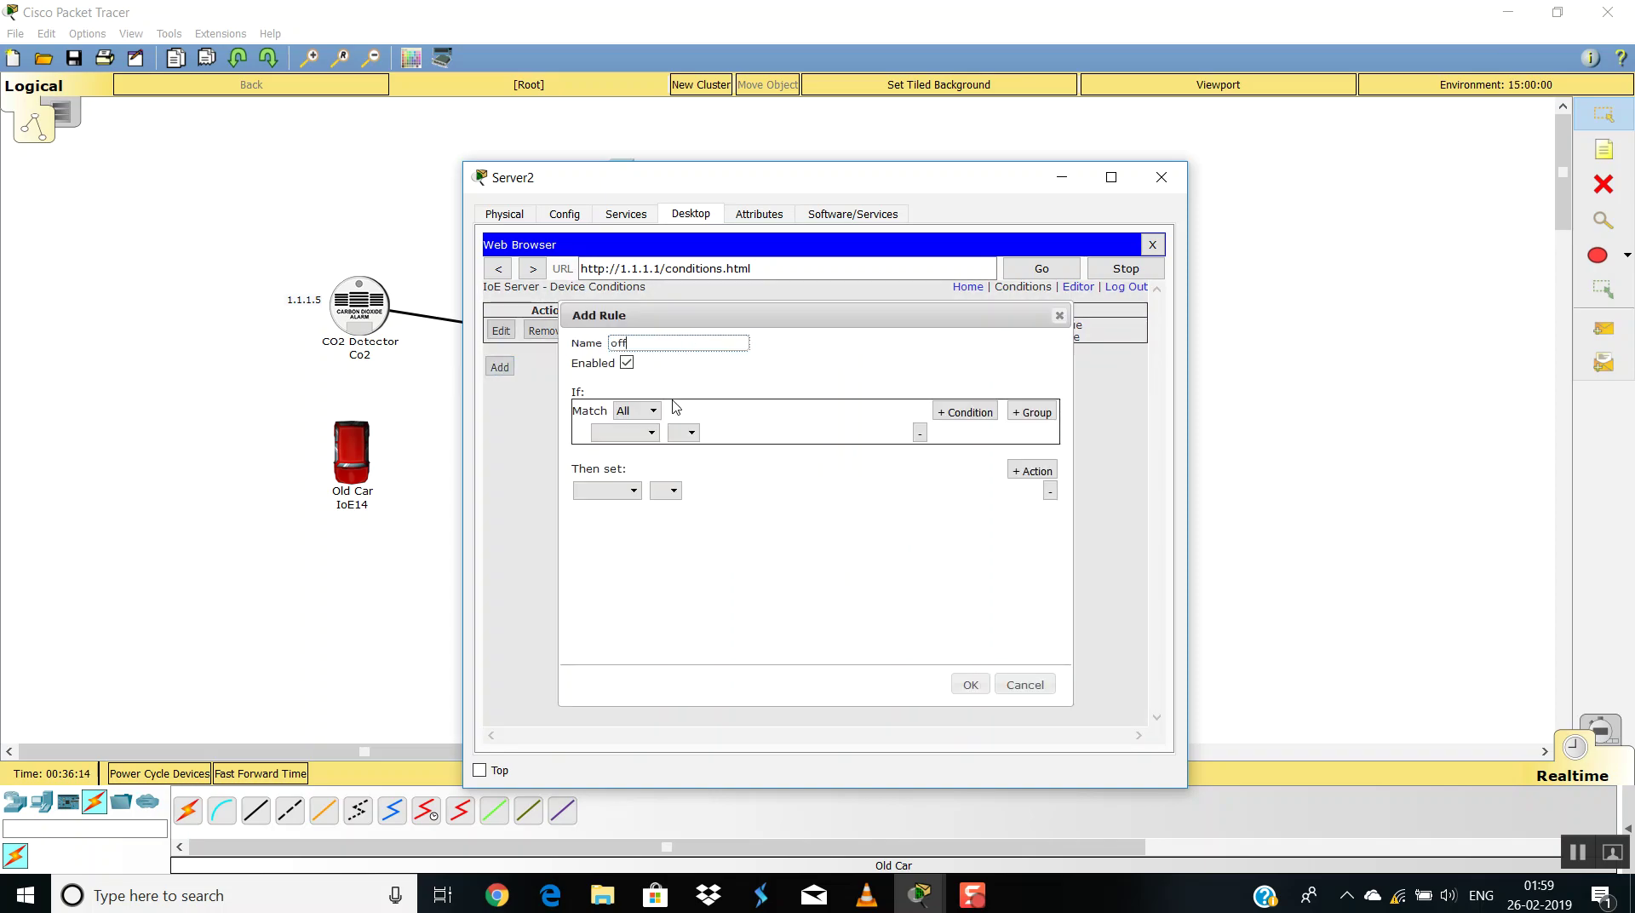
click(645, 432)
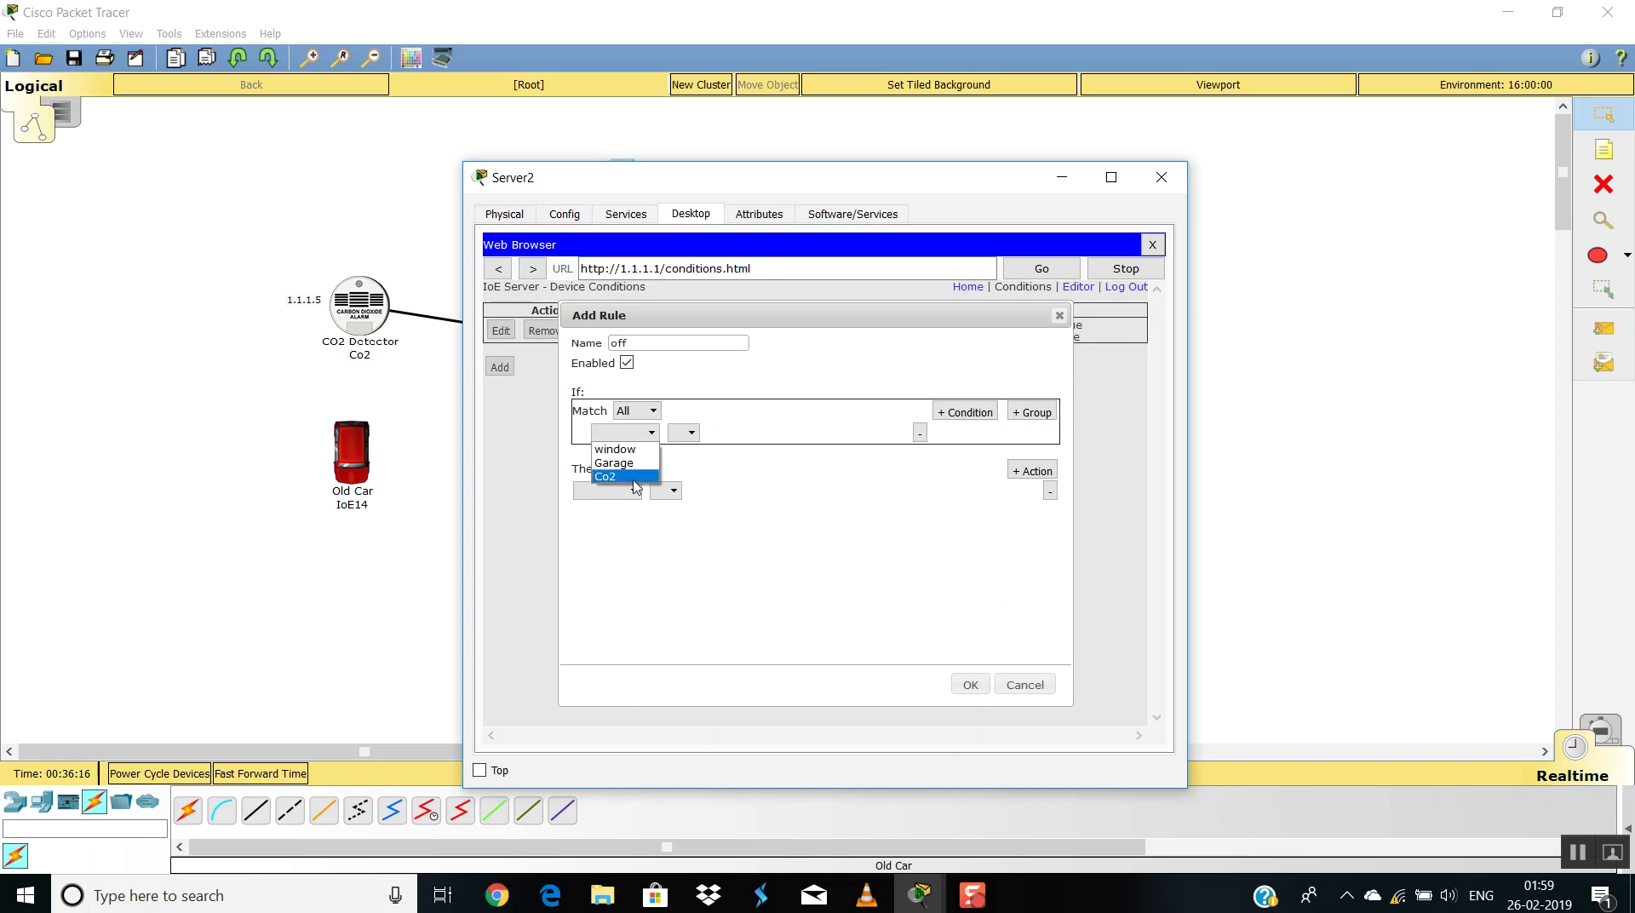
click(626, 476)
click(703, 433)
click(705, 464)
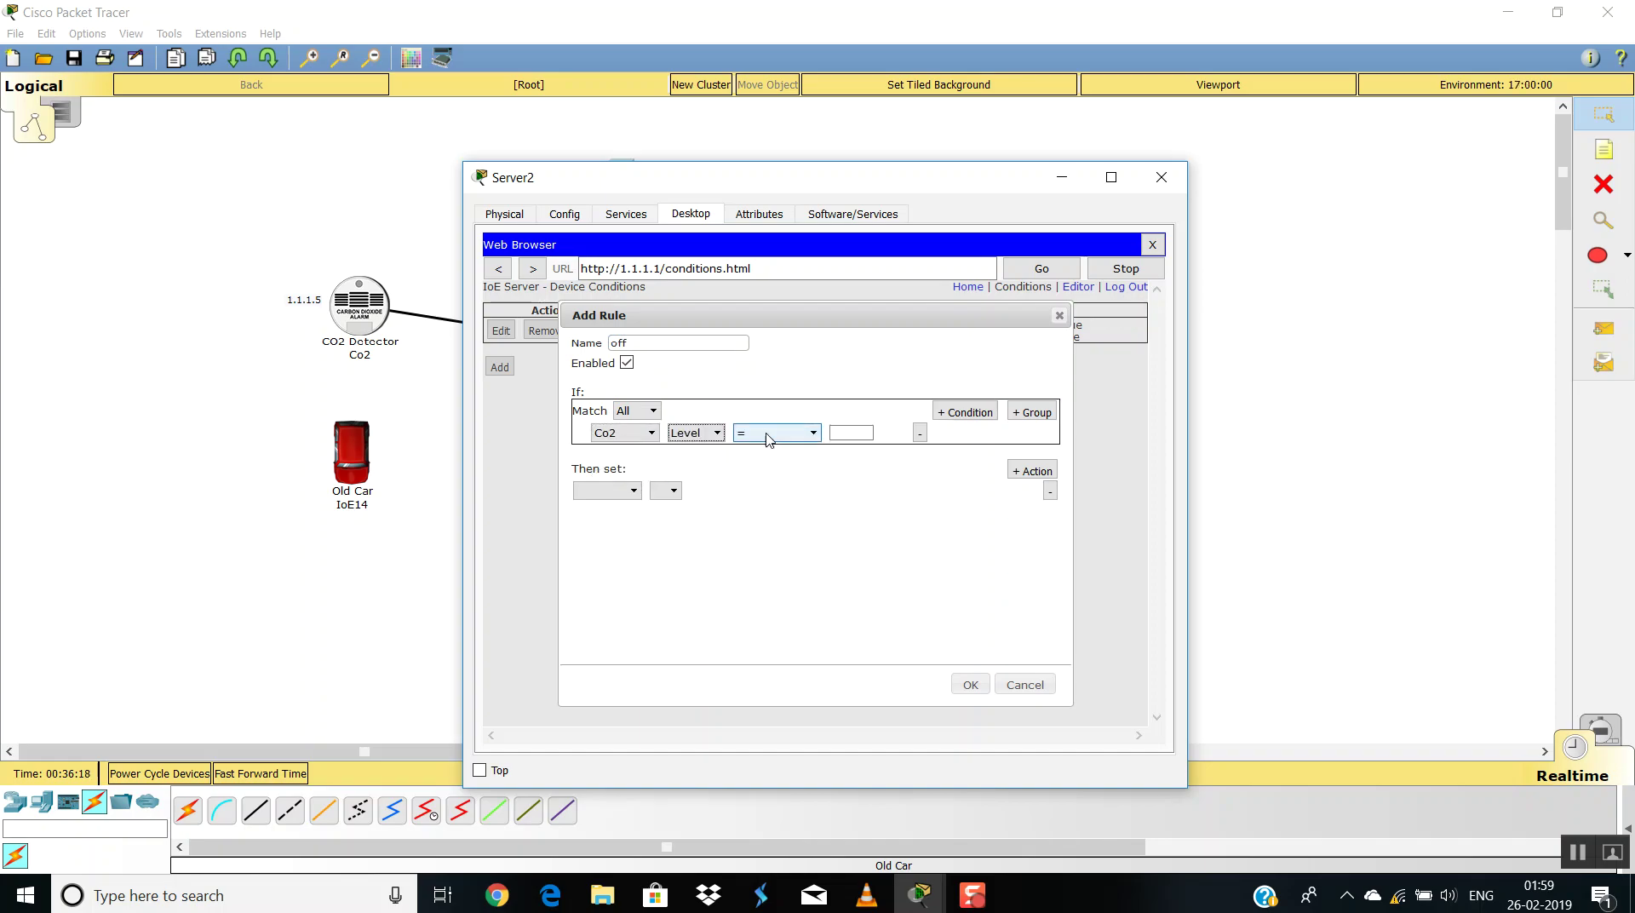
click(770, 433)
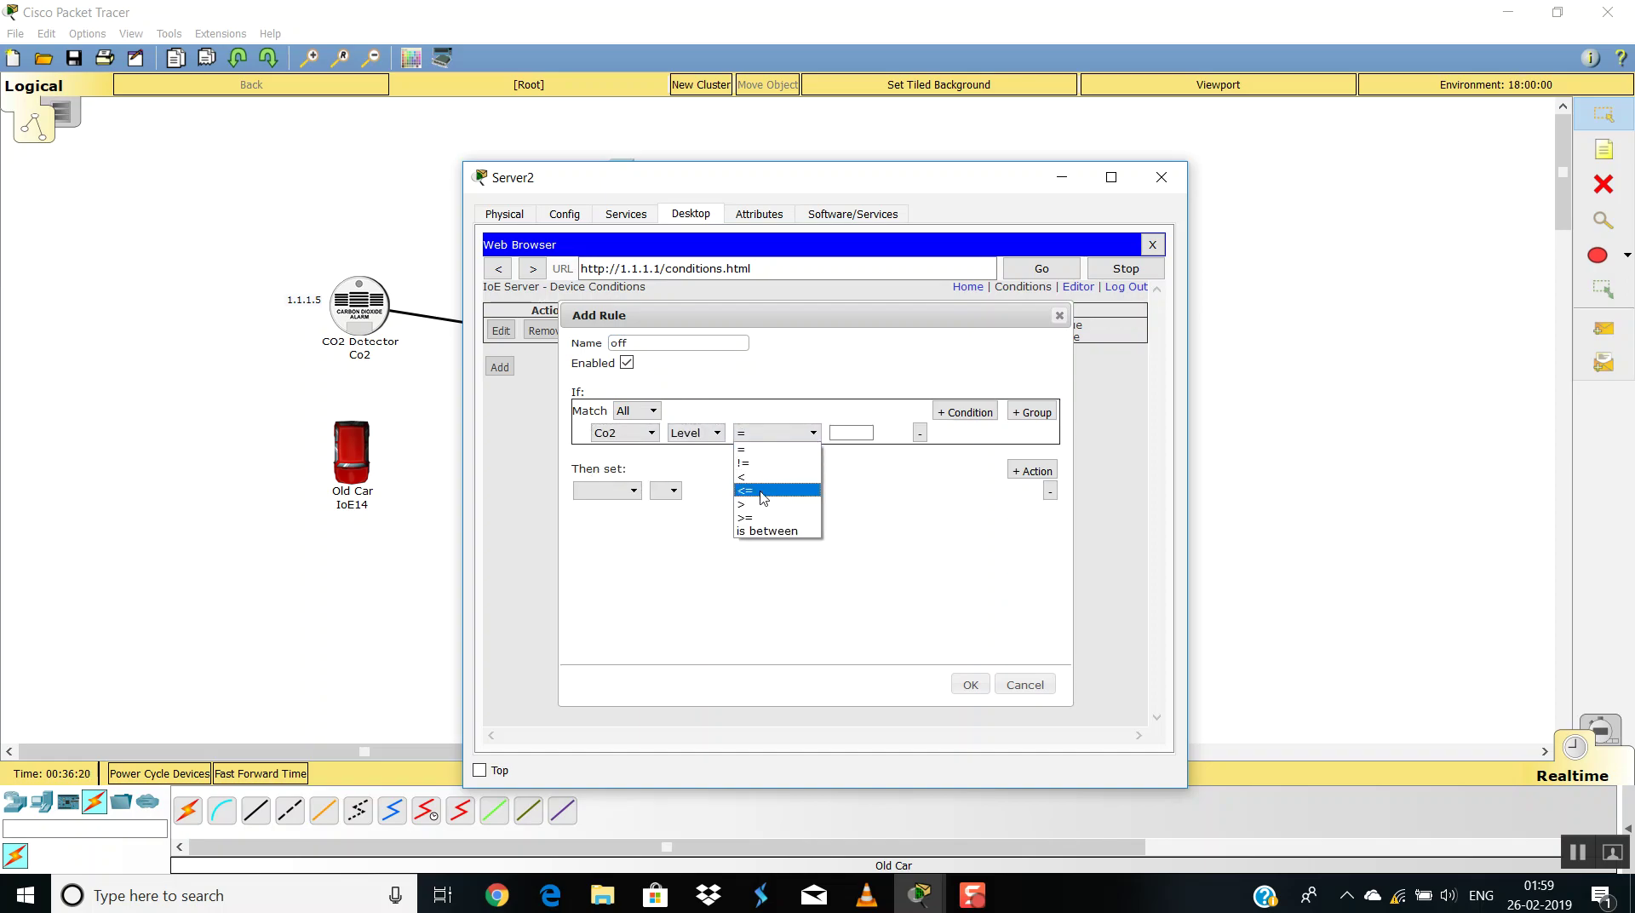
click(756, 477)
click(863, 434)
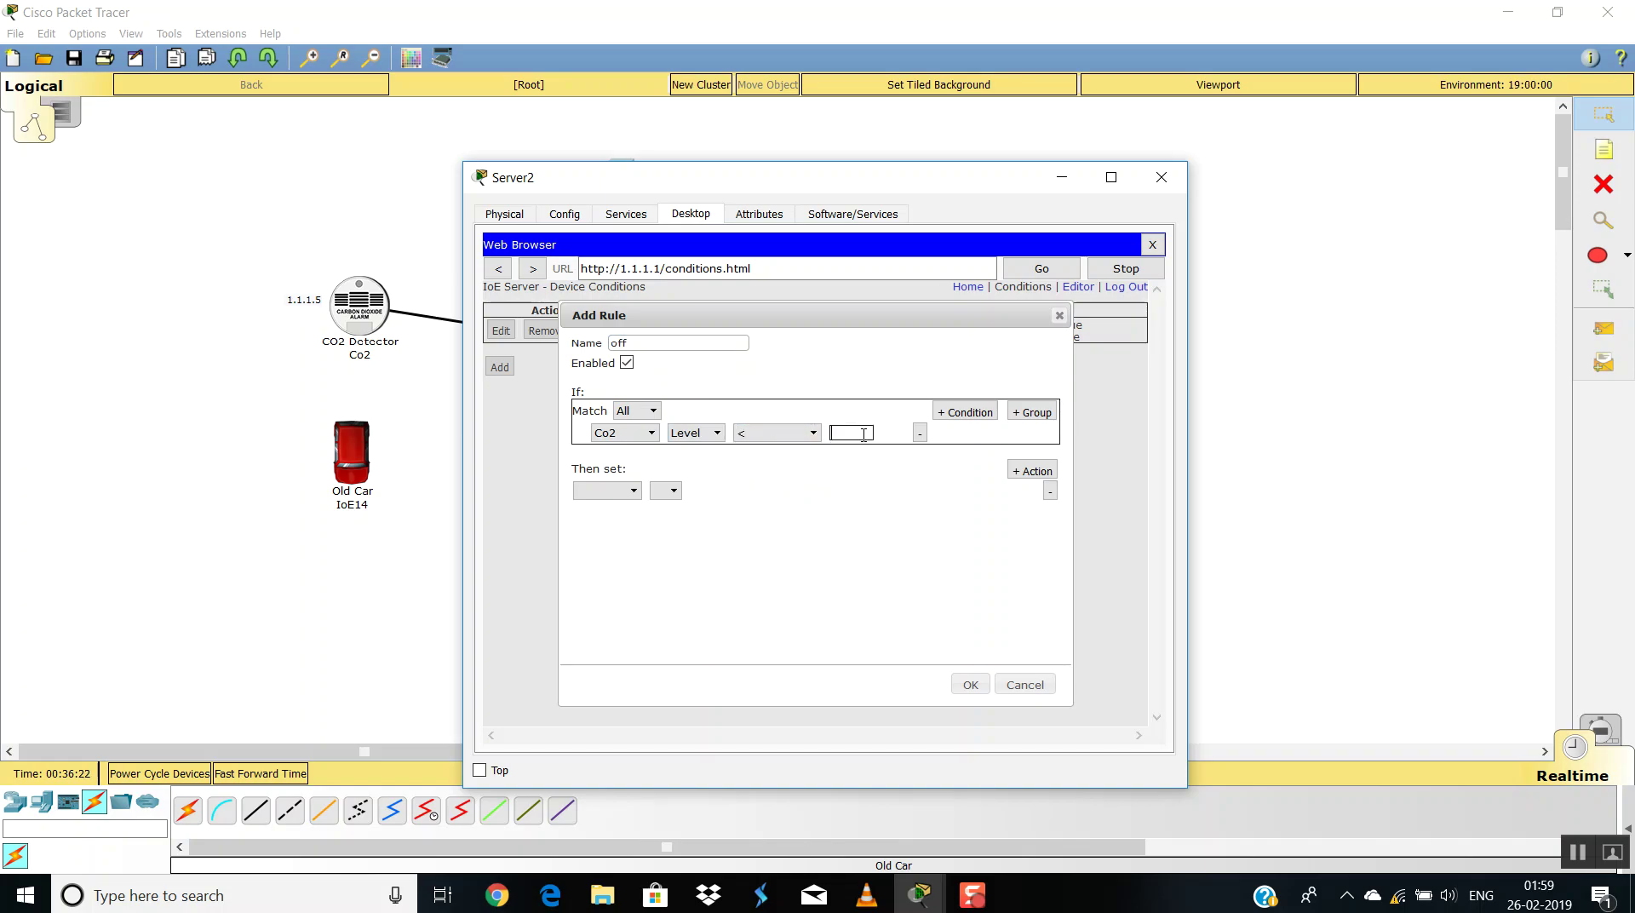
text(5)
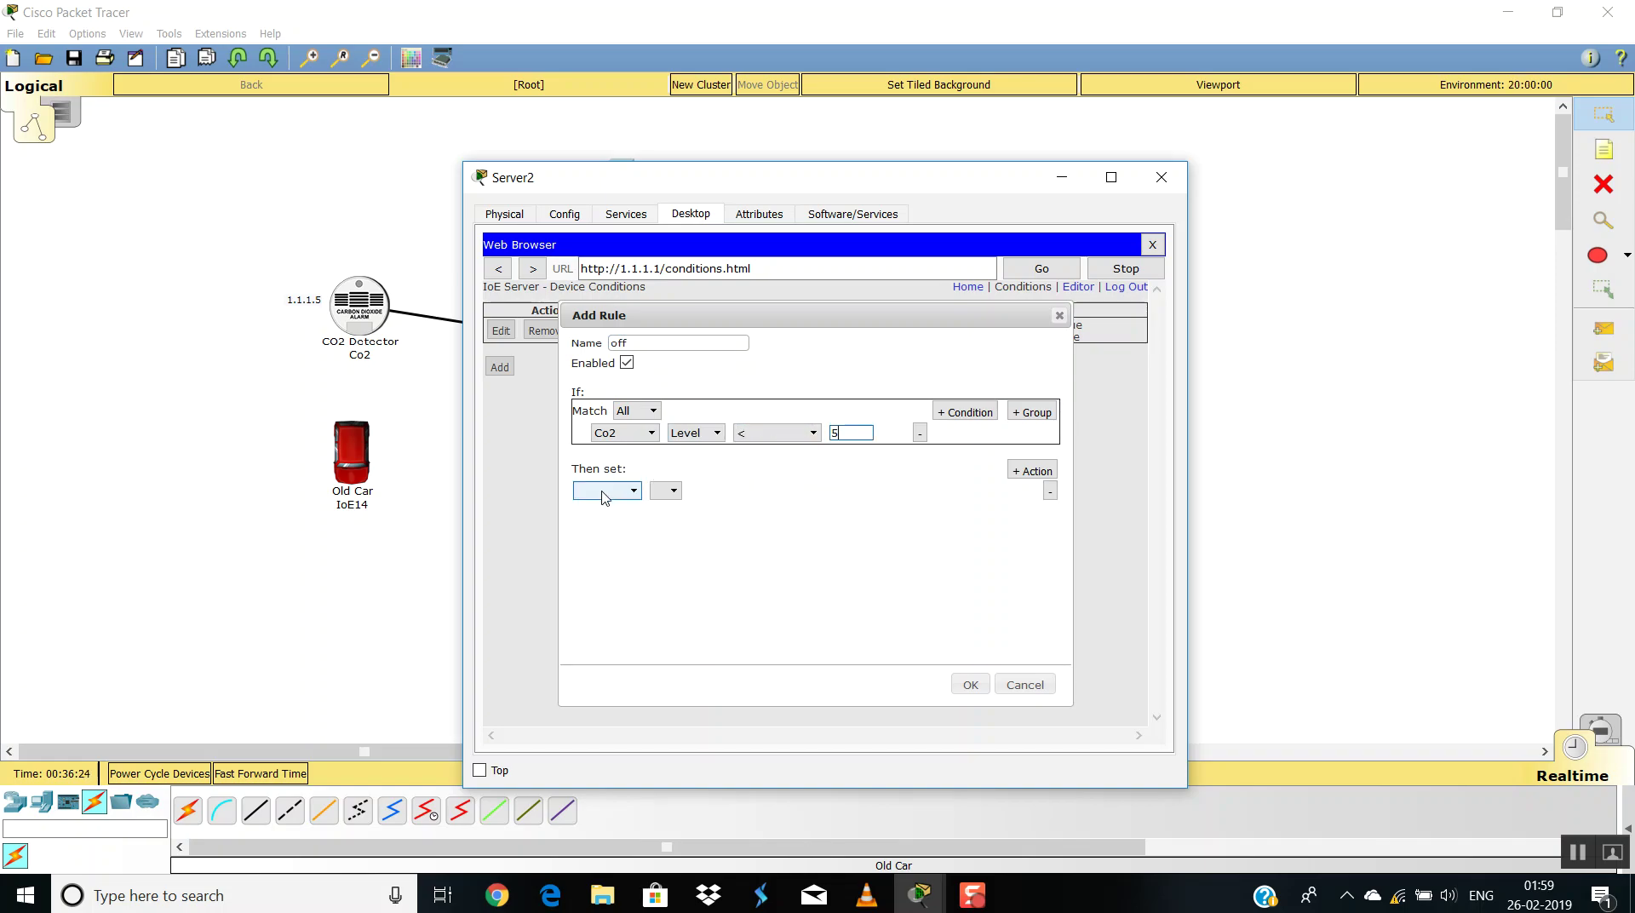
Step: Add the action setting window On to false
click(606, 490)
click(615, 507)
click(672, 490)
click(680, 506)
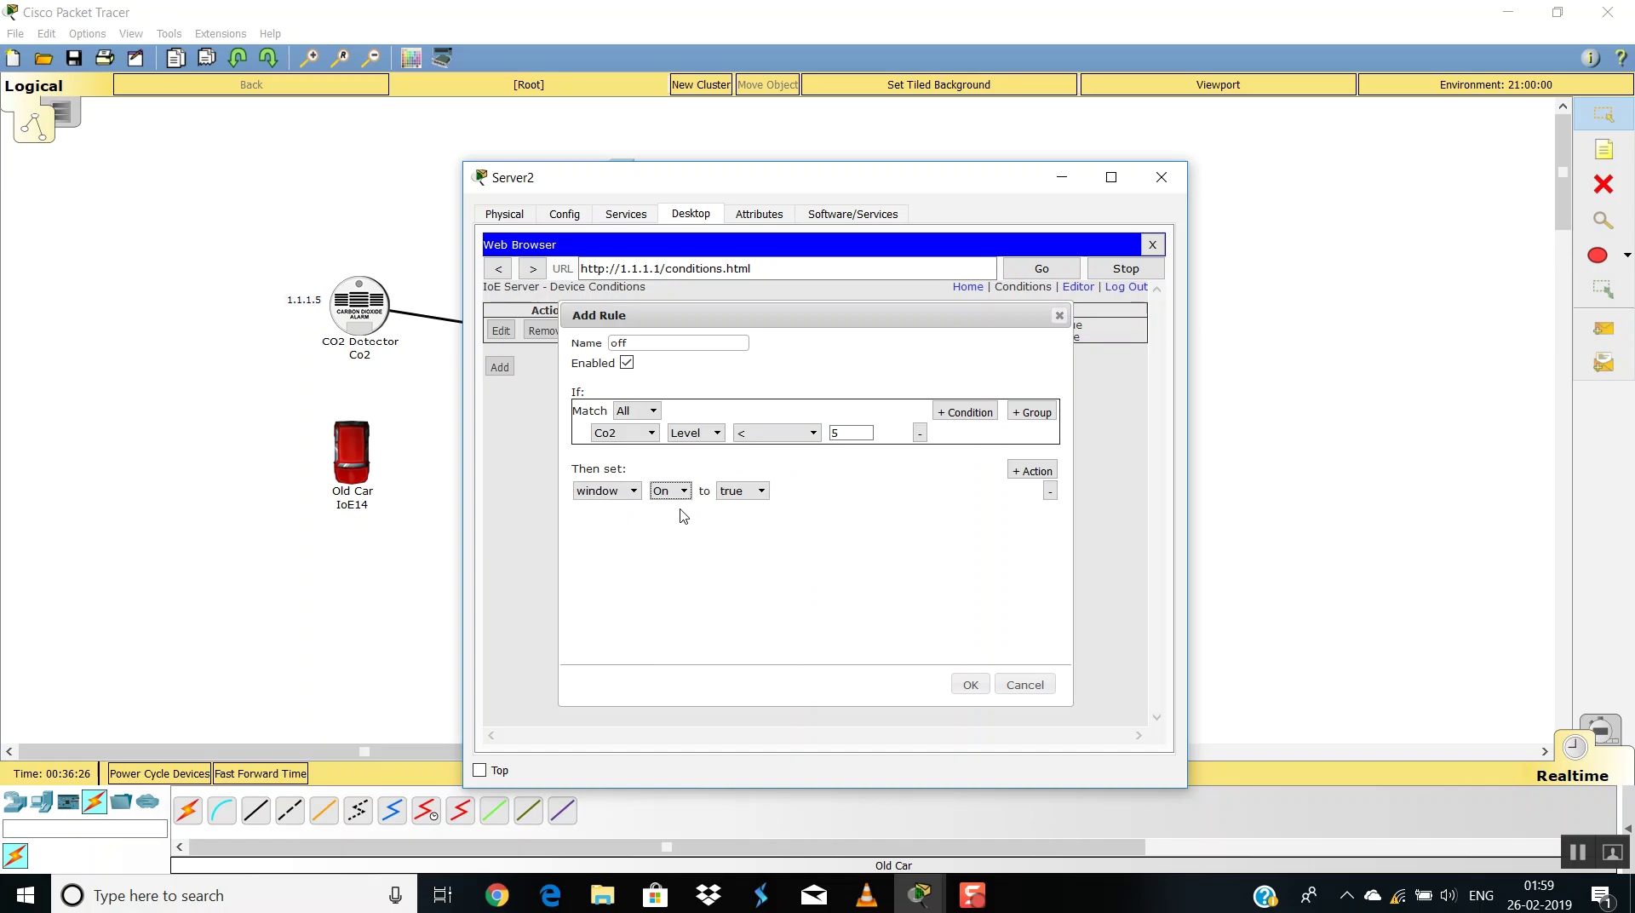
click(742, 492)
click(749, 523)
Step: Add a second action setting Garage On to false and save the off rule
click(1031, 470)
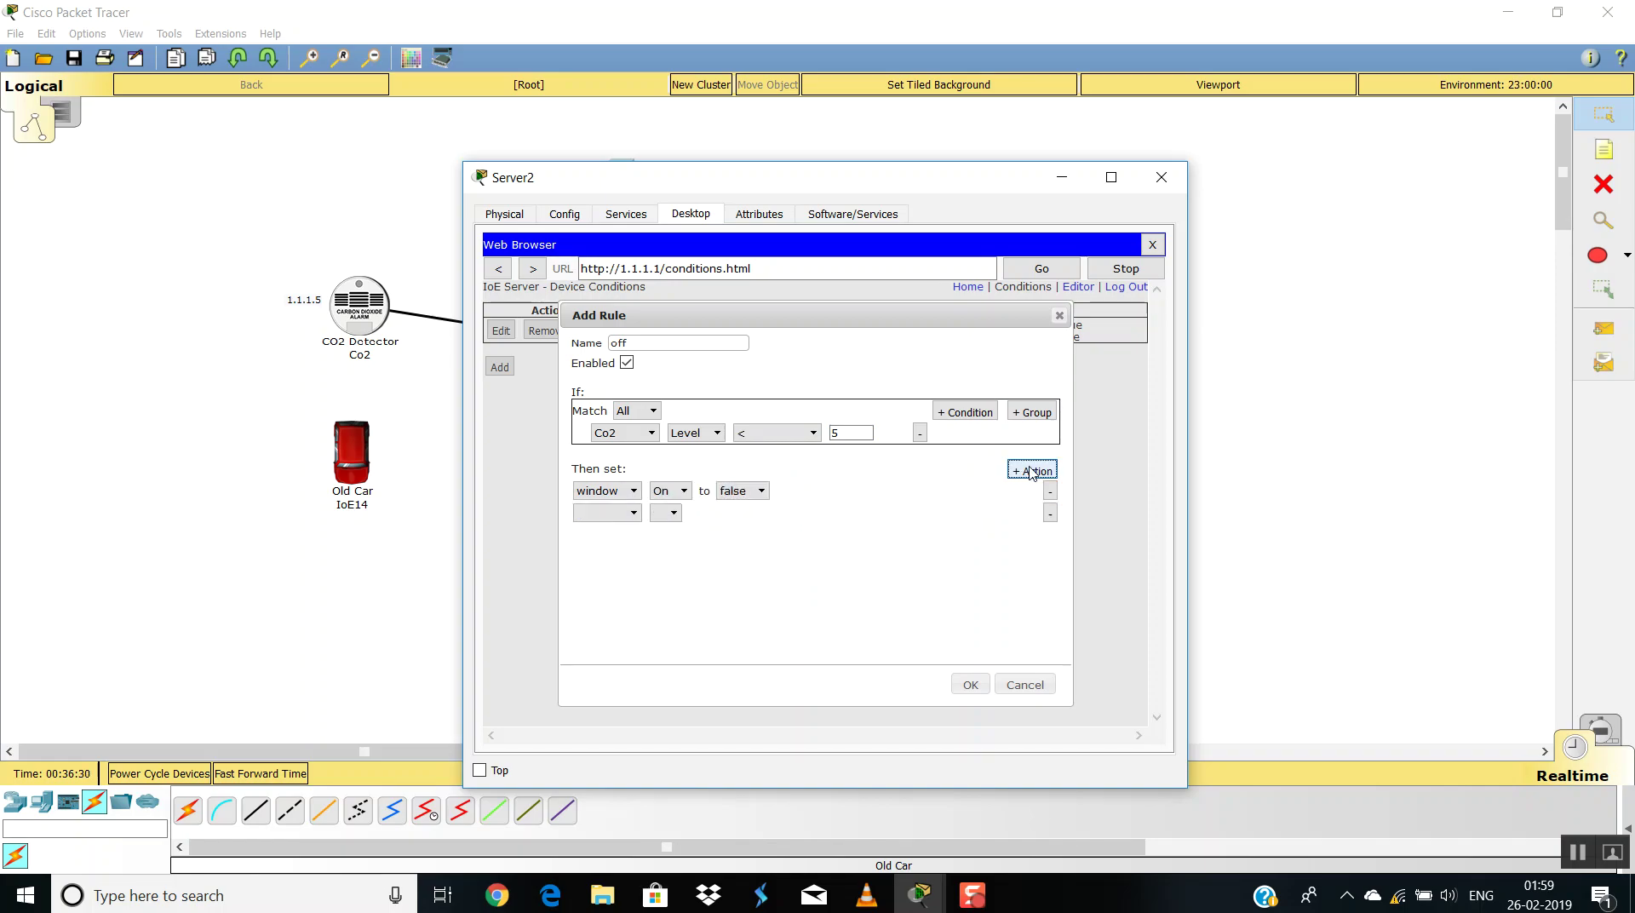
click(606, 513)
click(624, 542)
click(666, 513)
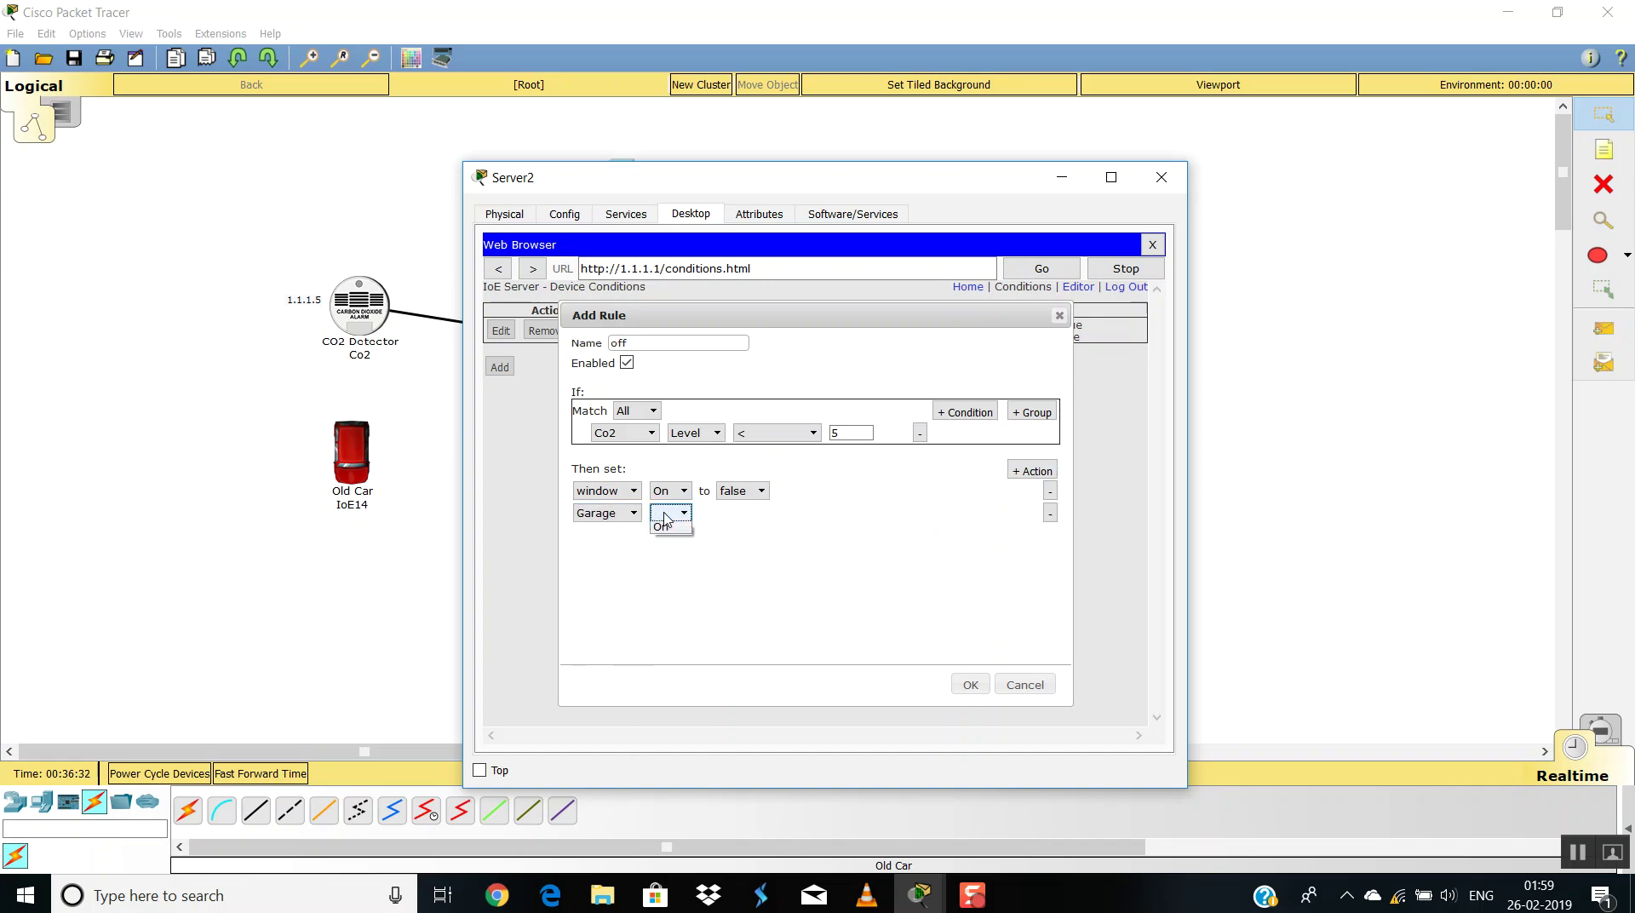
click(663, 526)
click(741, 513)
click(737, 544)
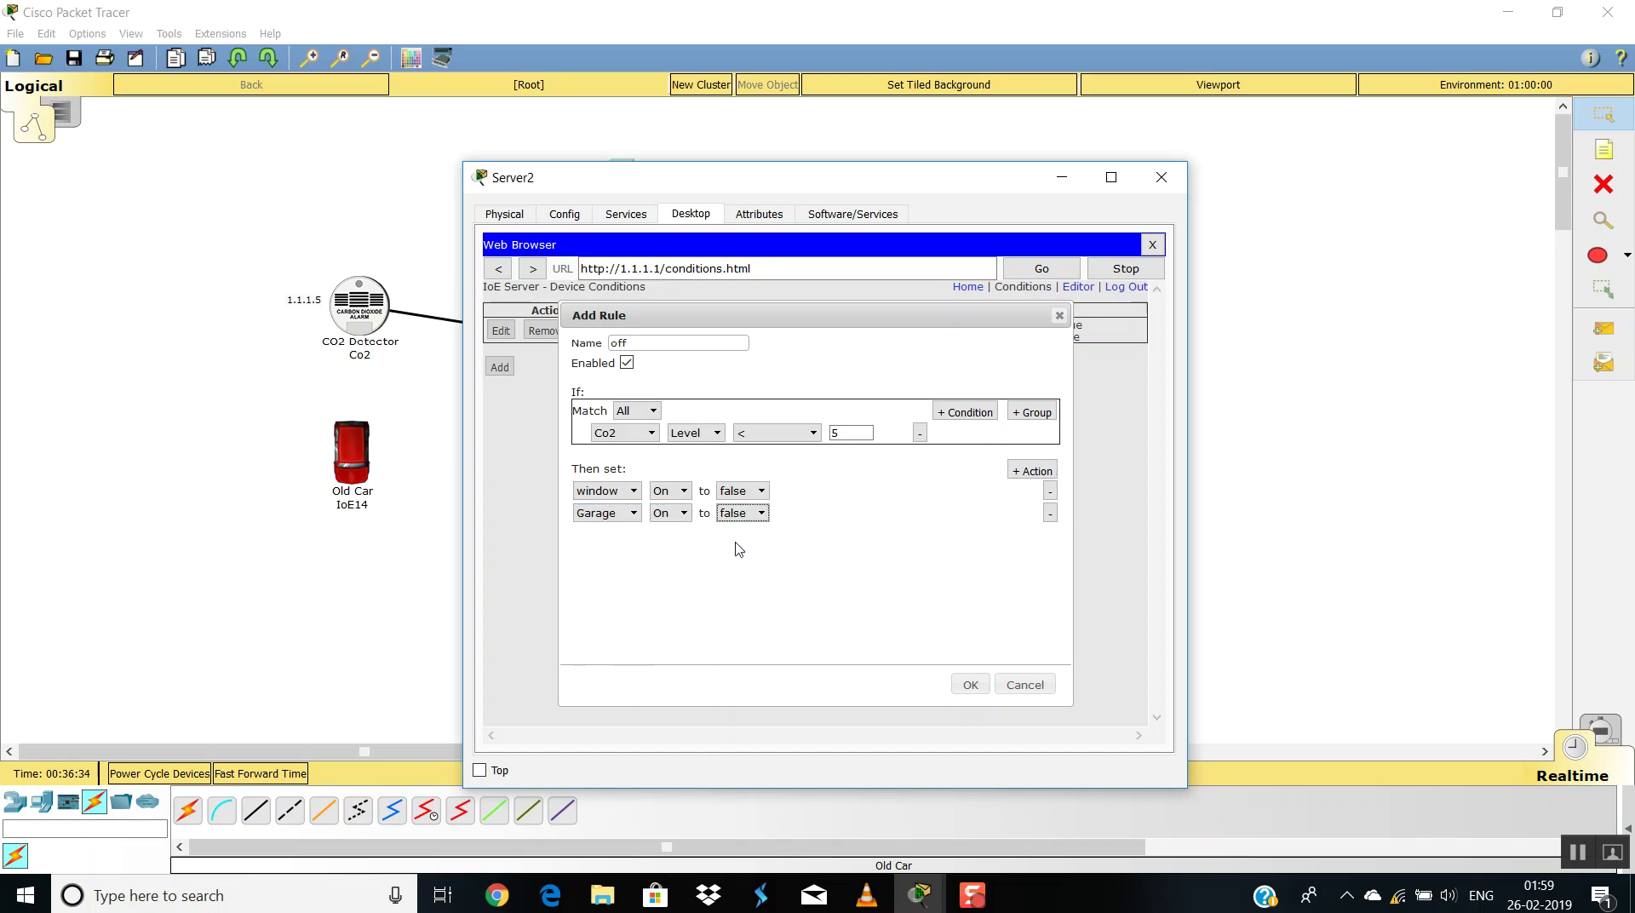
click(971, 685)
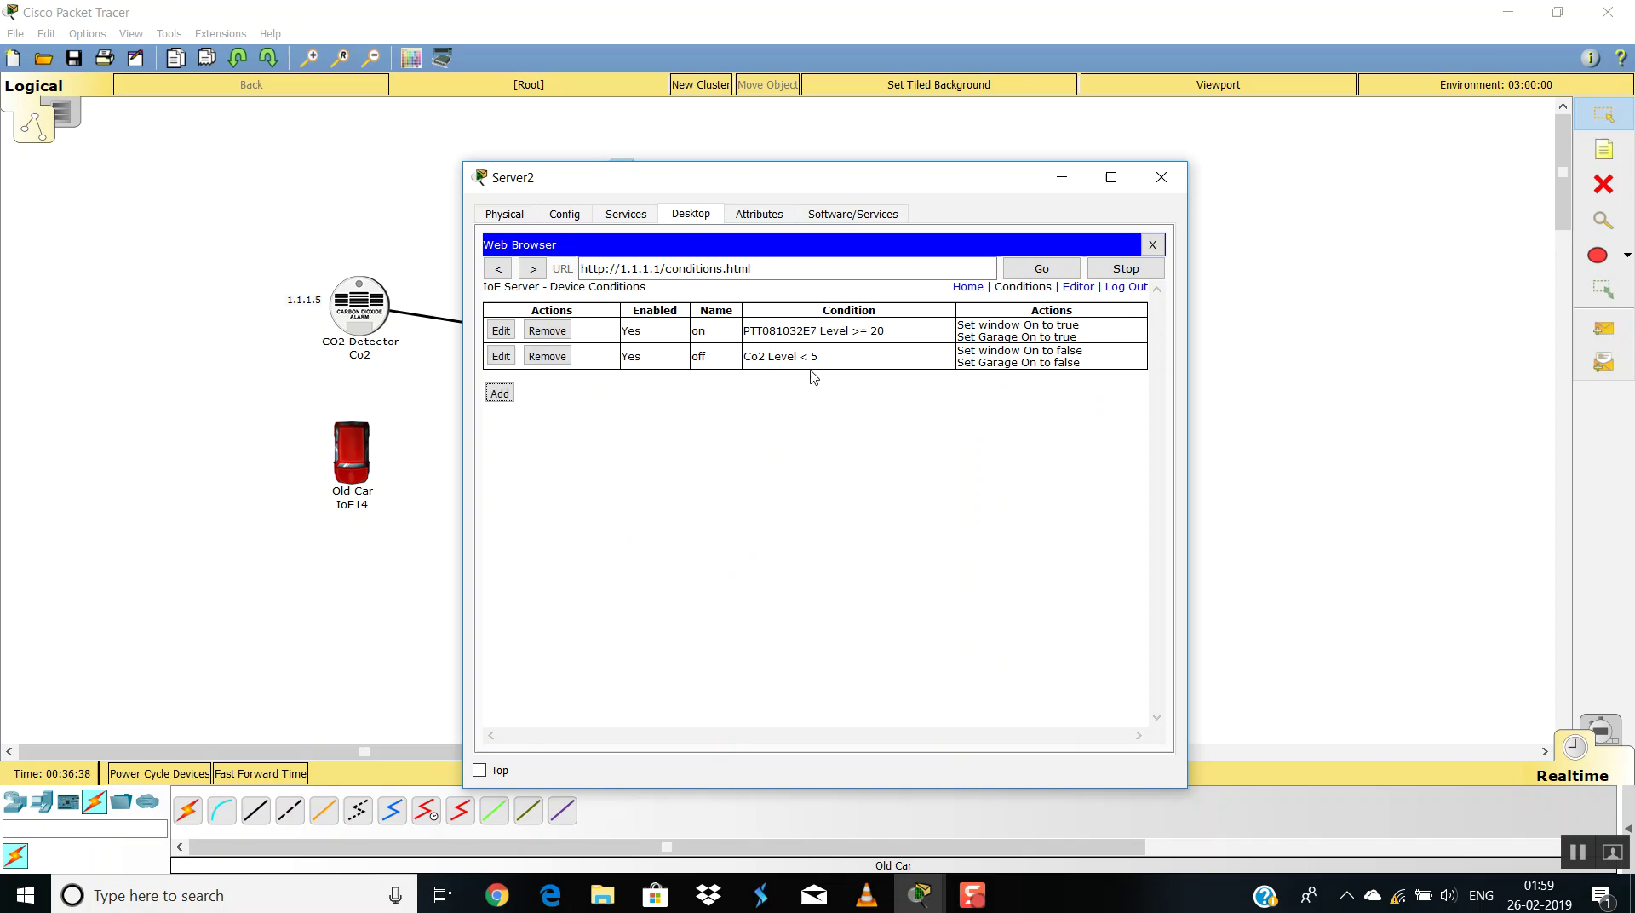
Step: Return to the server's Home page, expand window, Garage and Co2, and move the window aside
click(962, 288)
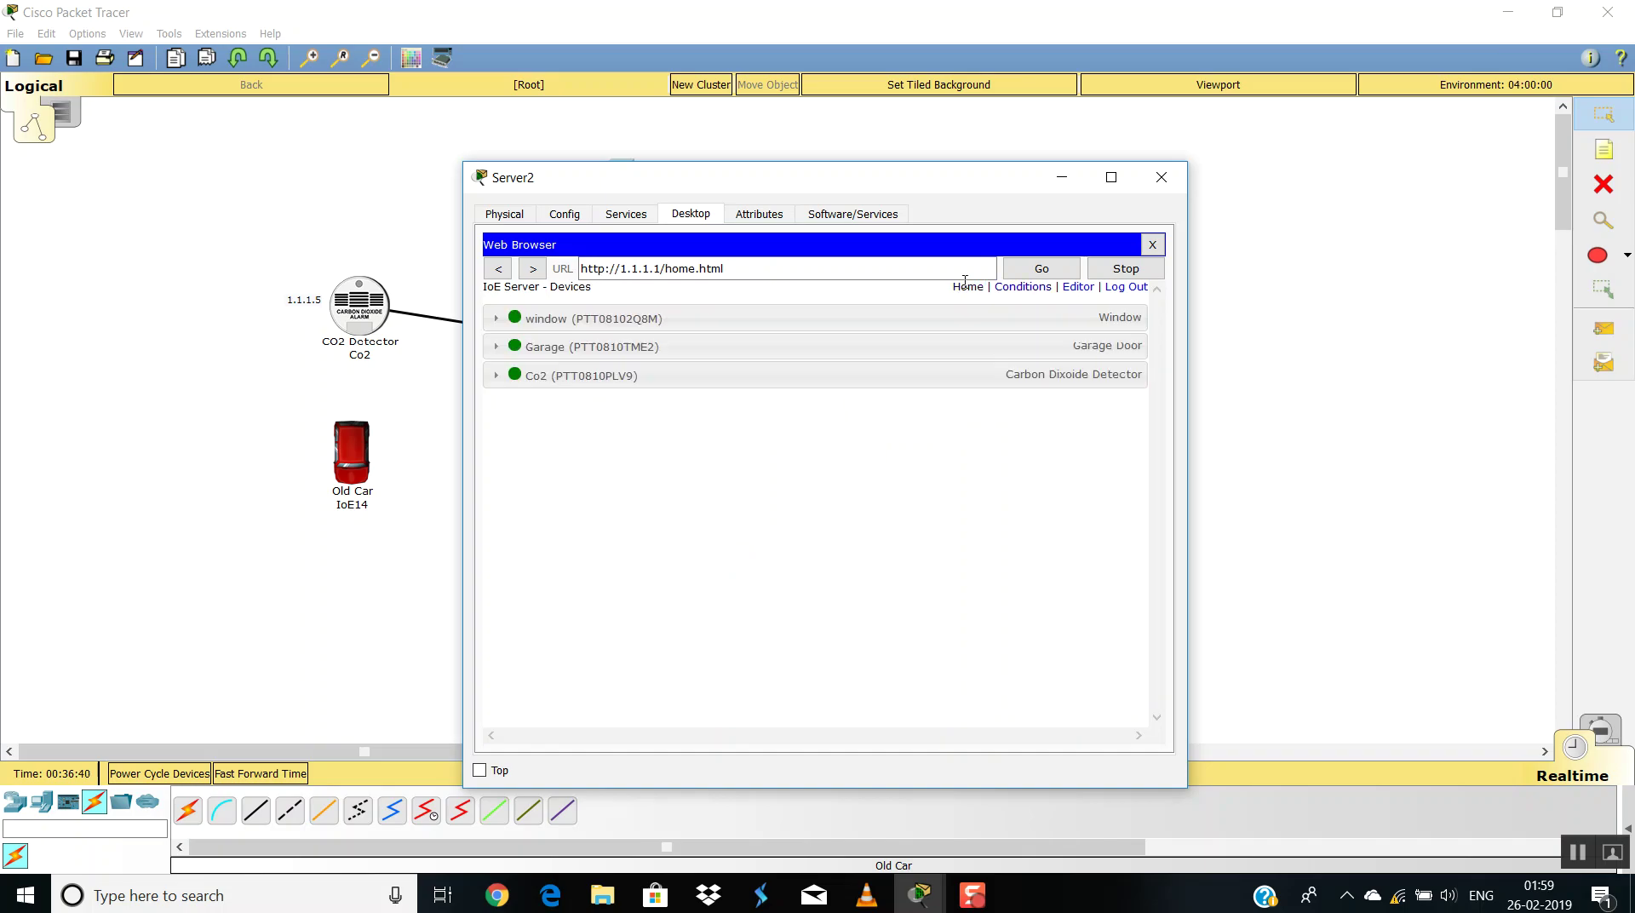
click(866, 324)
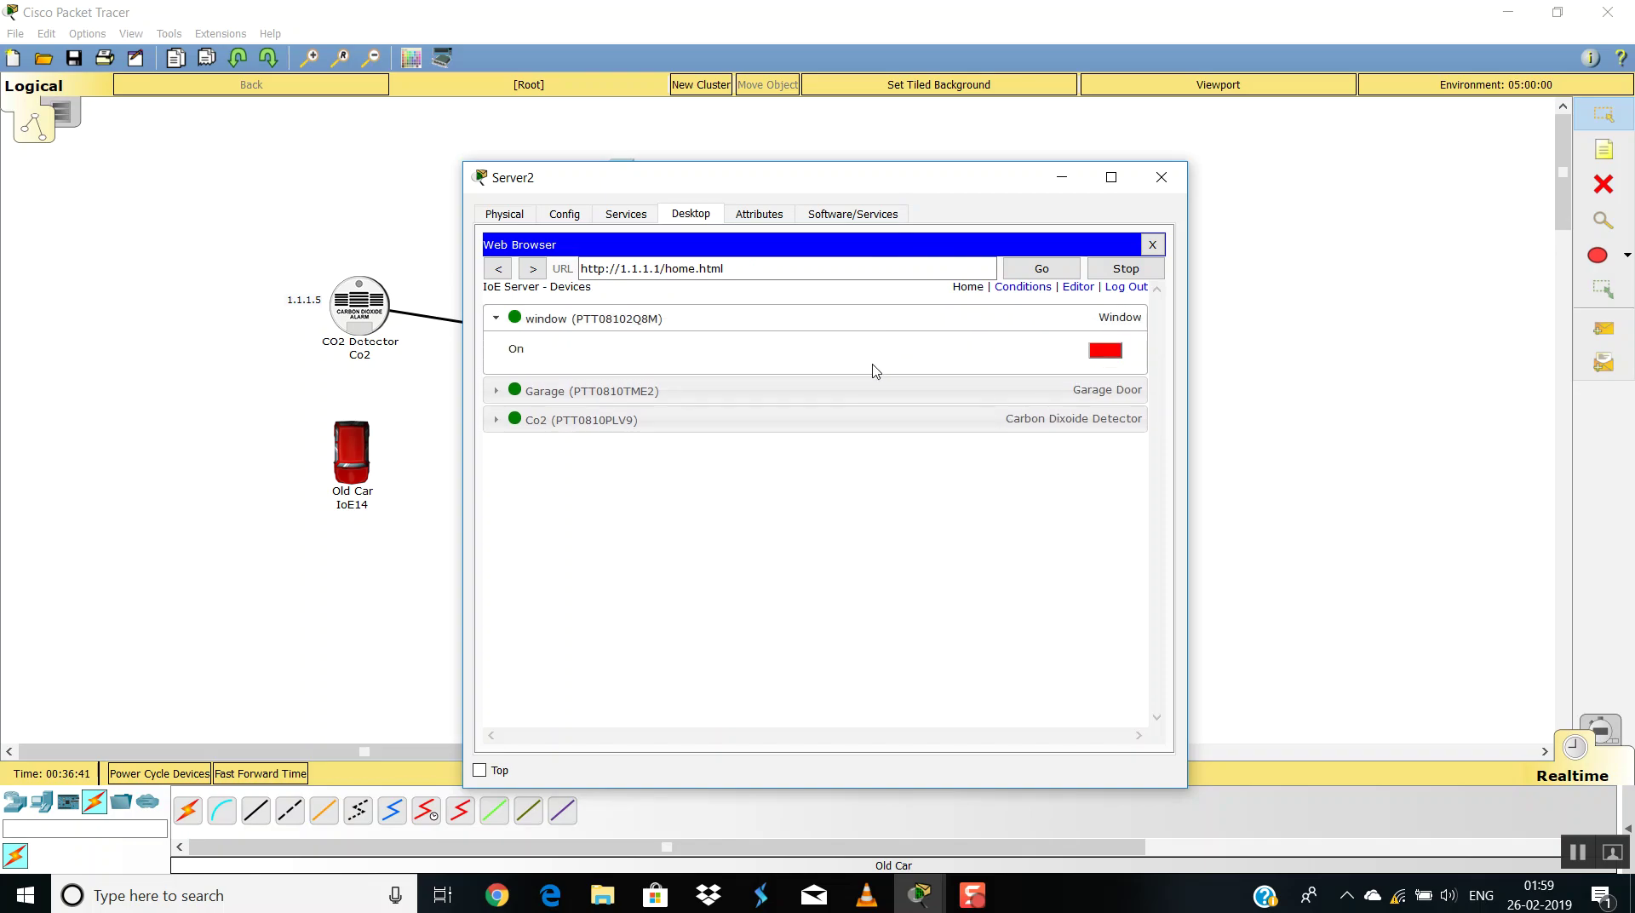
click(875, 392)
click(868, 470)
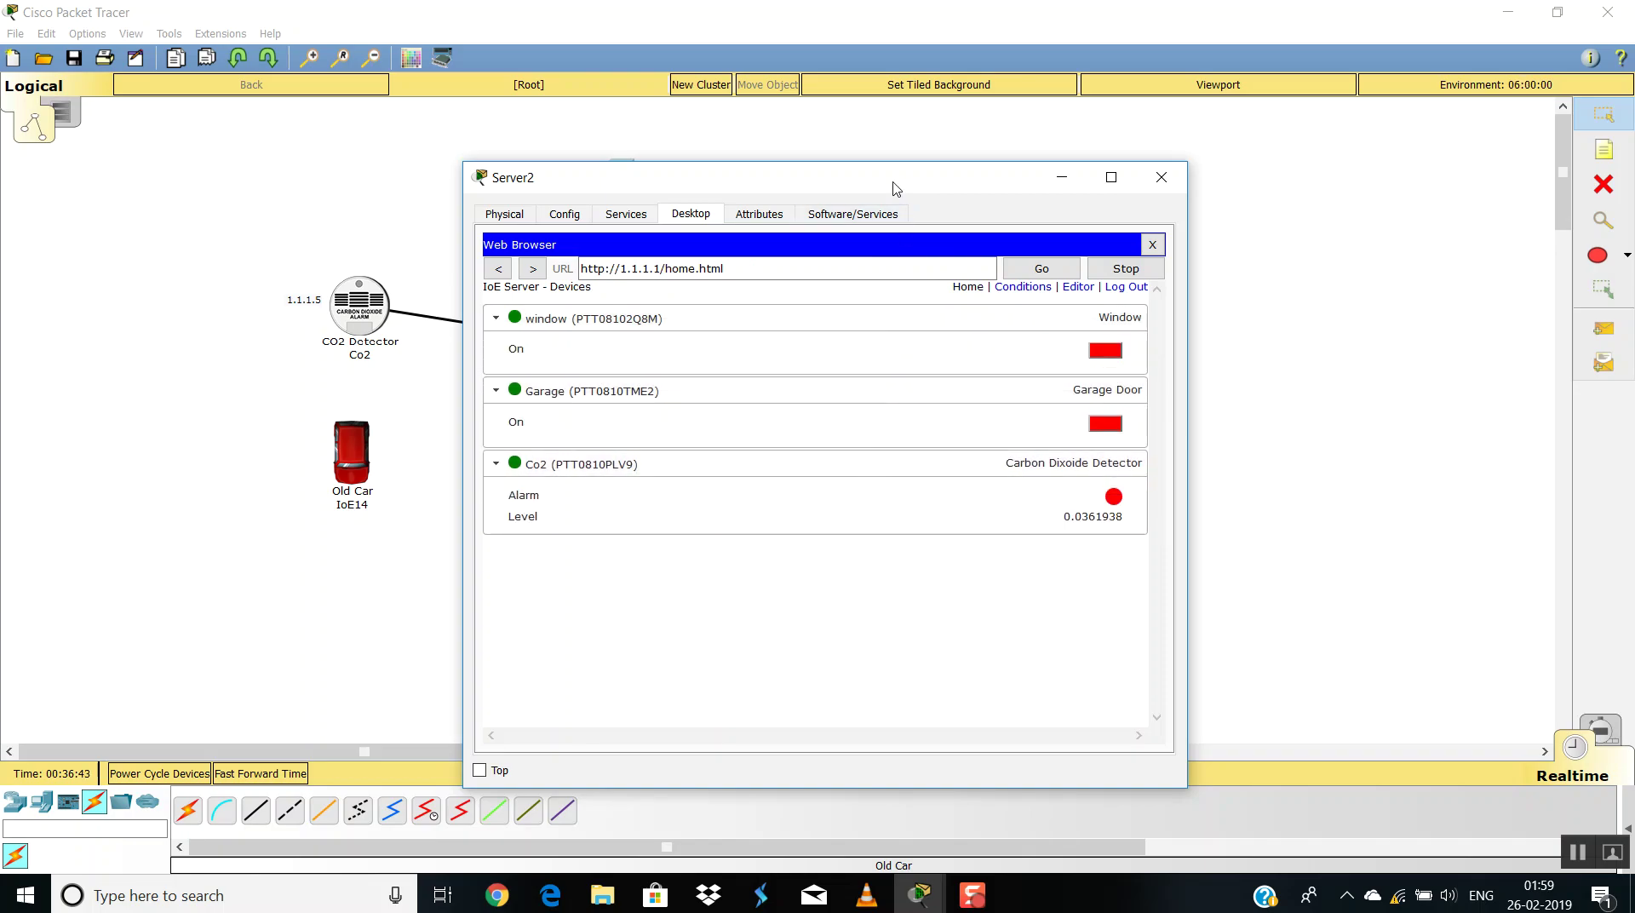
drag(897, 183, 1262, 144)
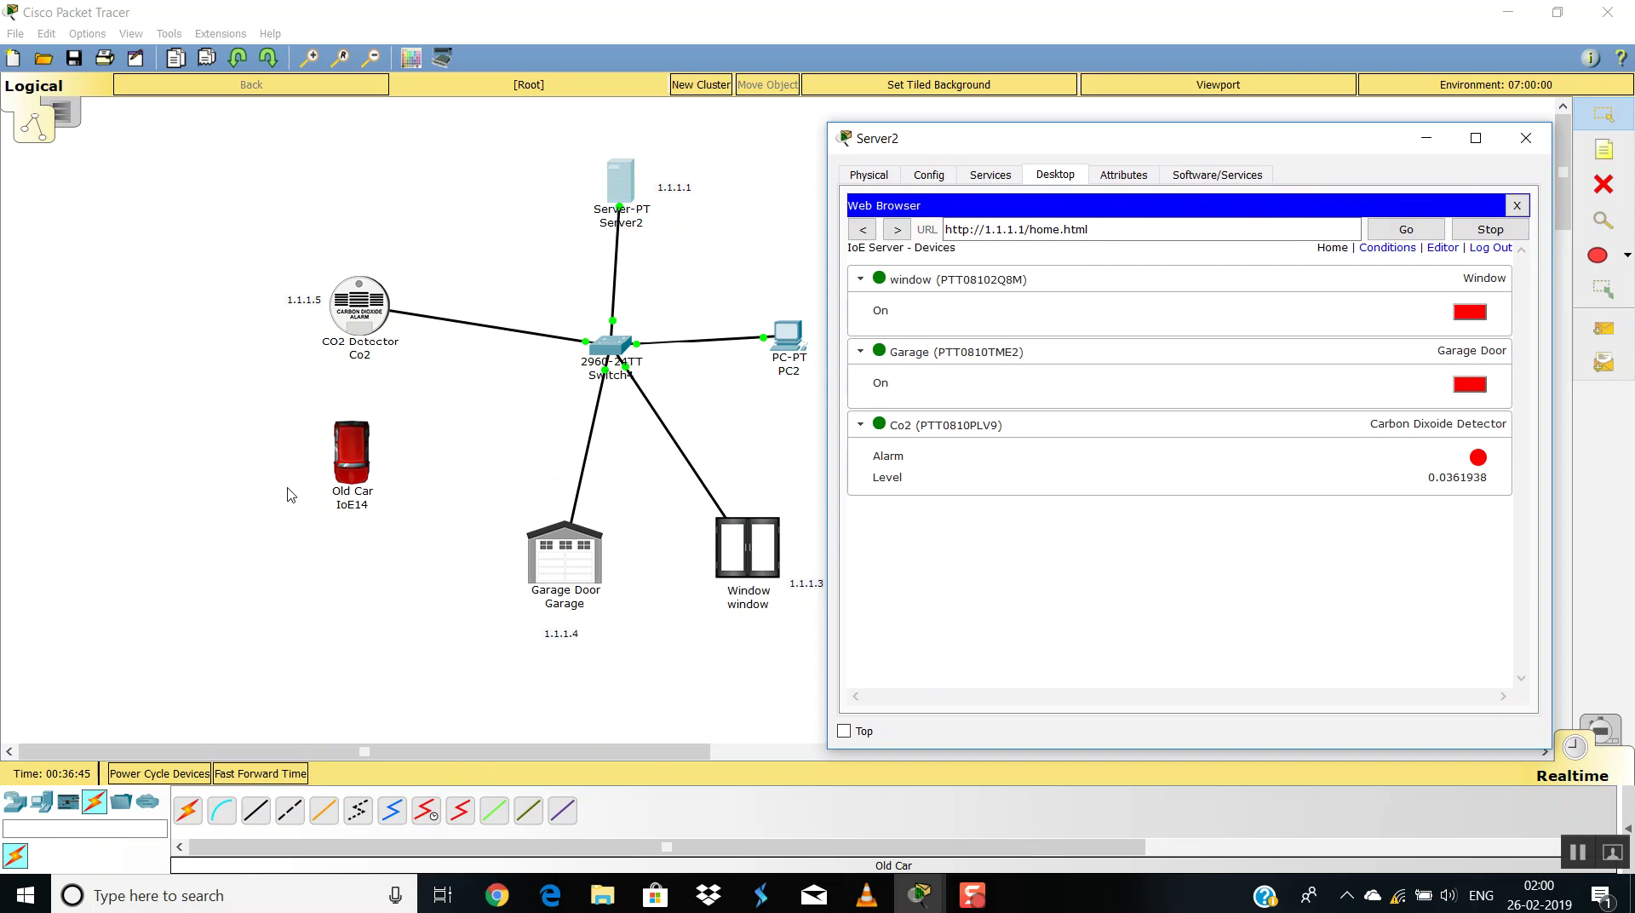
Step: Start the Old Car to emit CO2, then reopen the server's Conditions page
alt+click(345, 468)
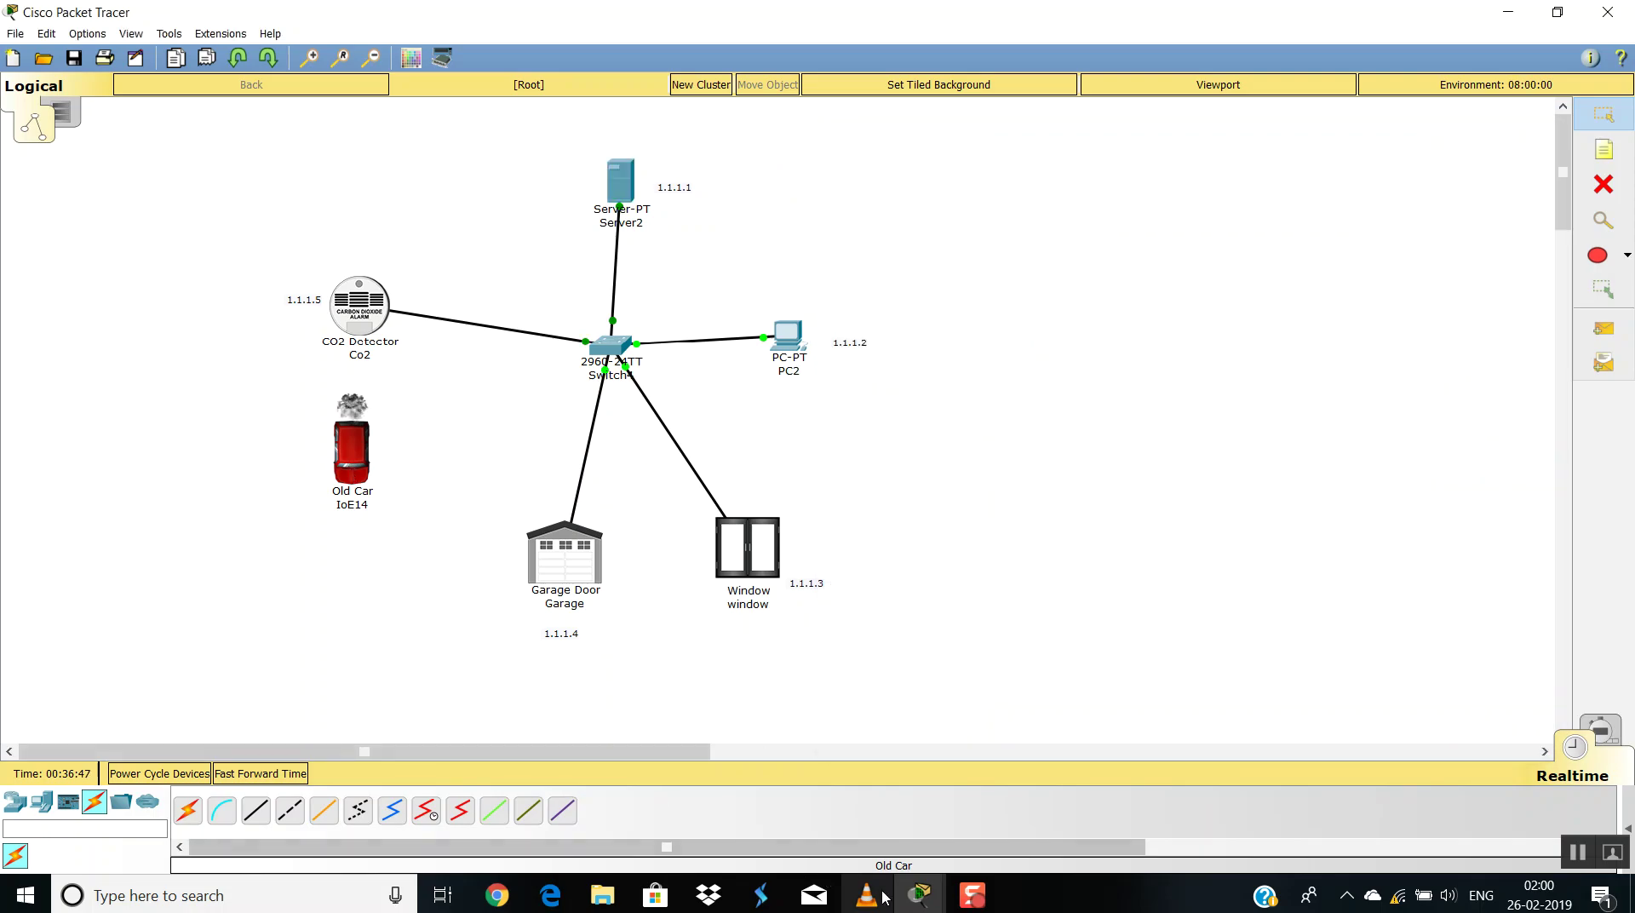
mouse_move(918, 895)
click(1036, 810)
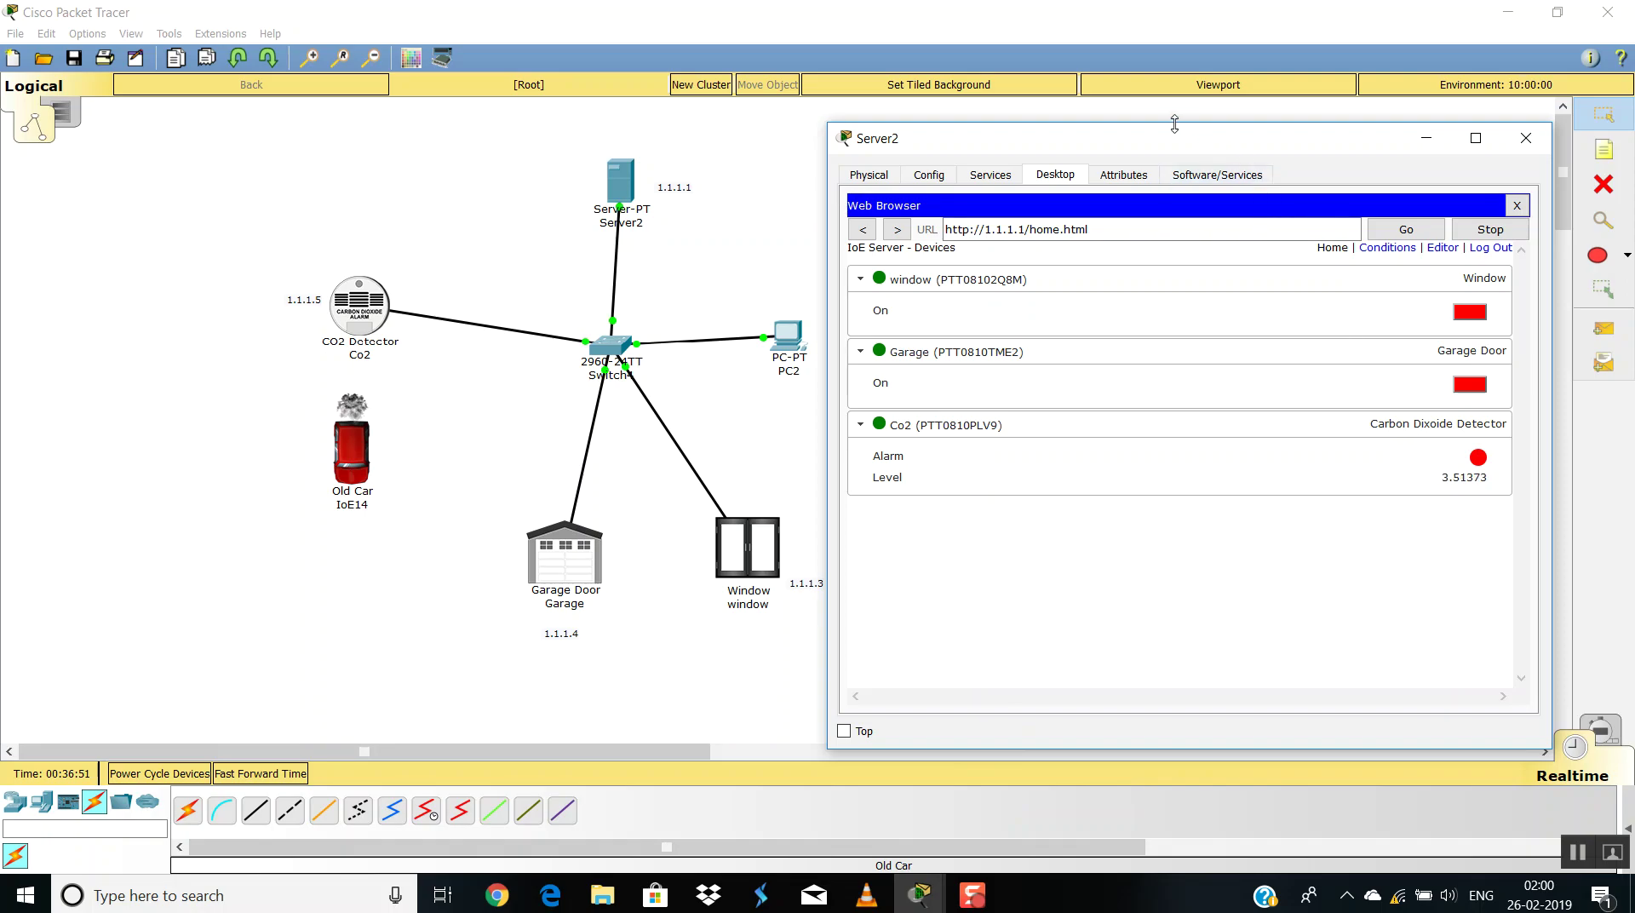
drag(1172, 147, 1193, 135)
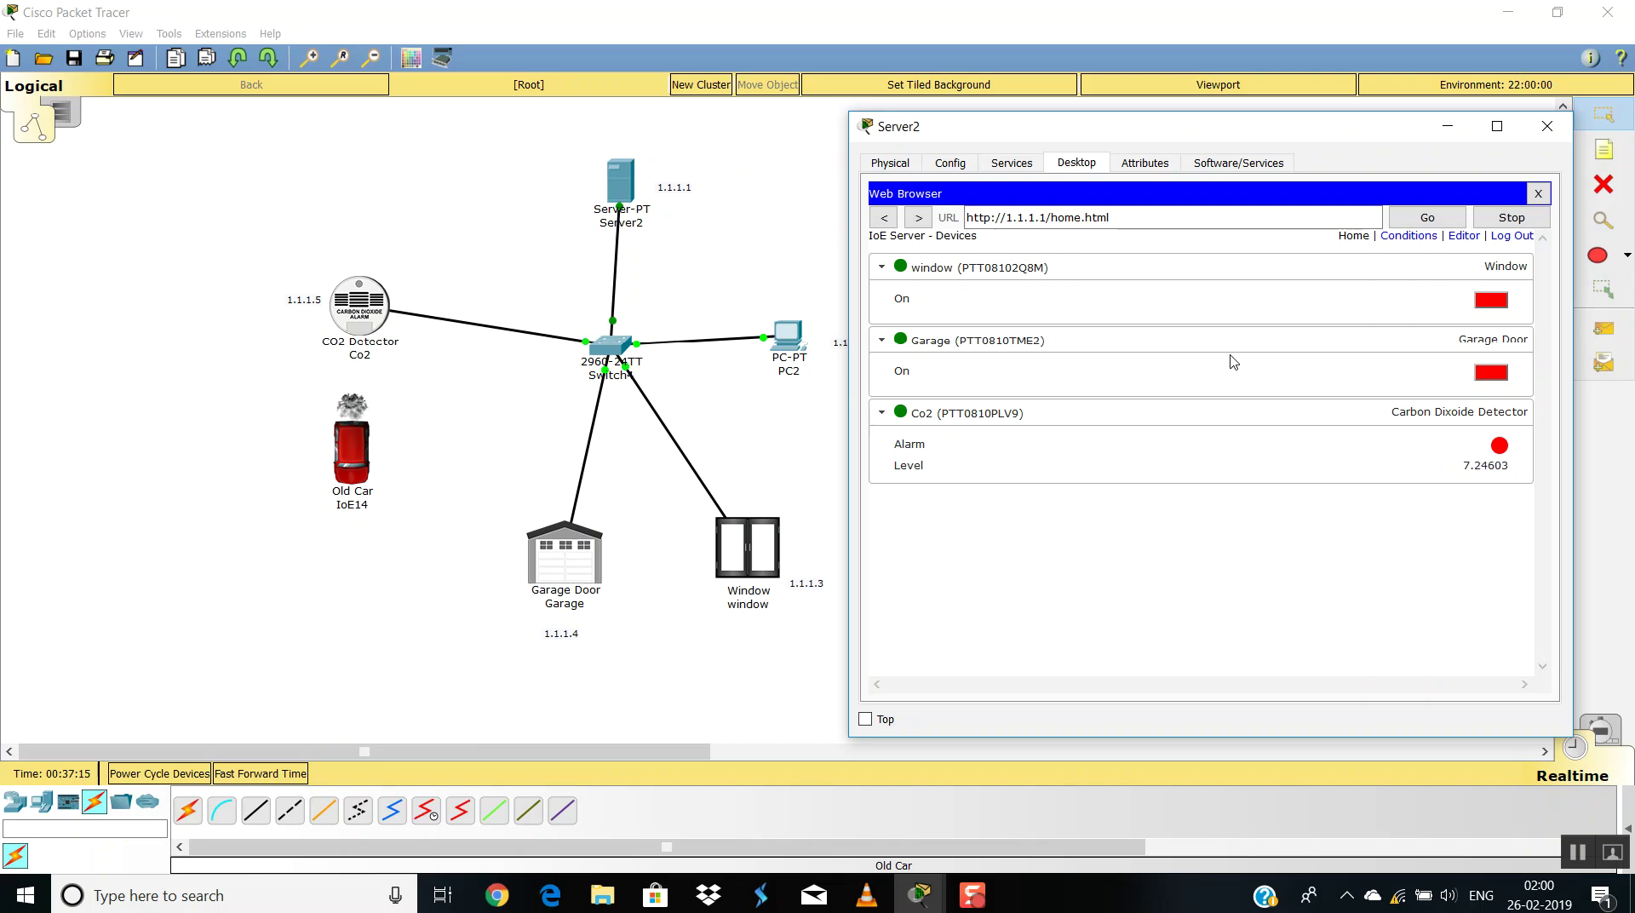
click(1426, 237)
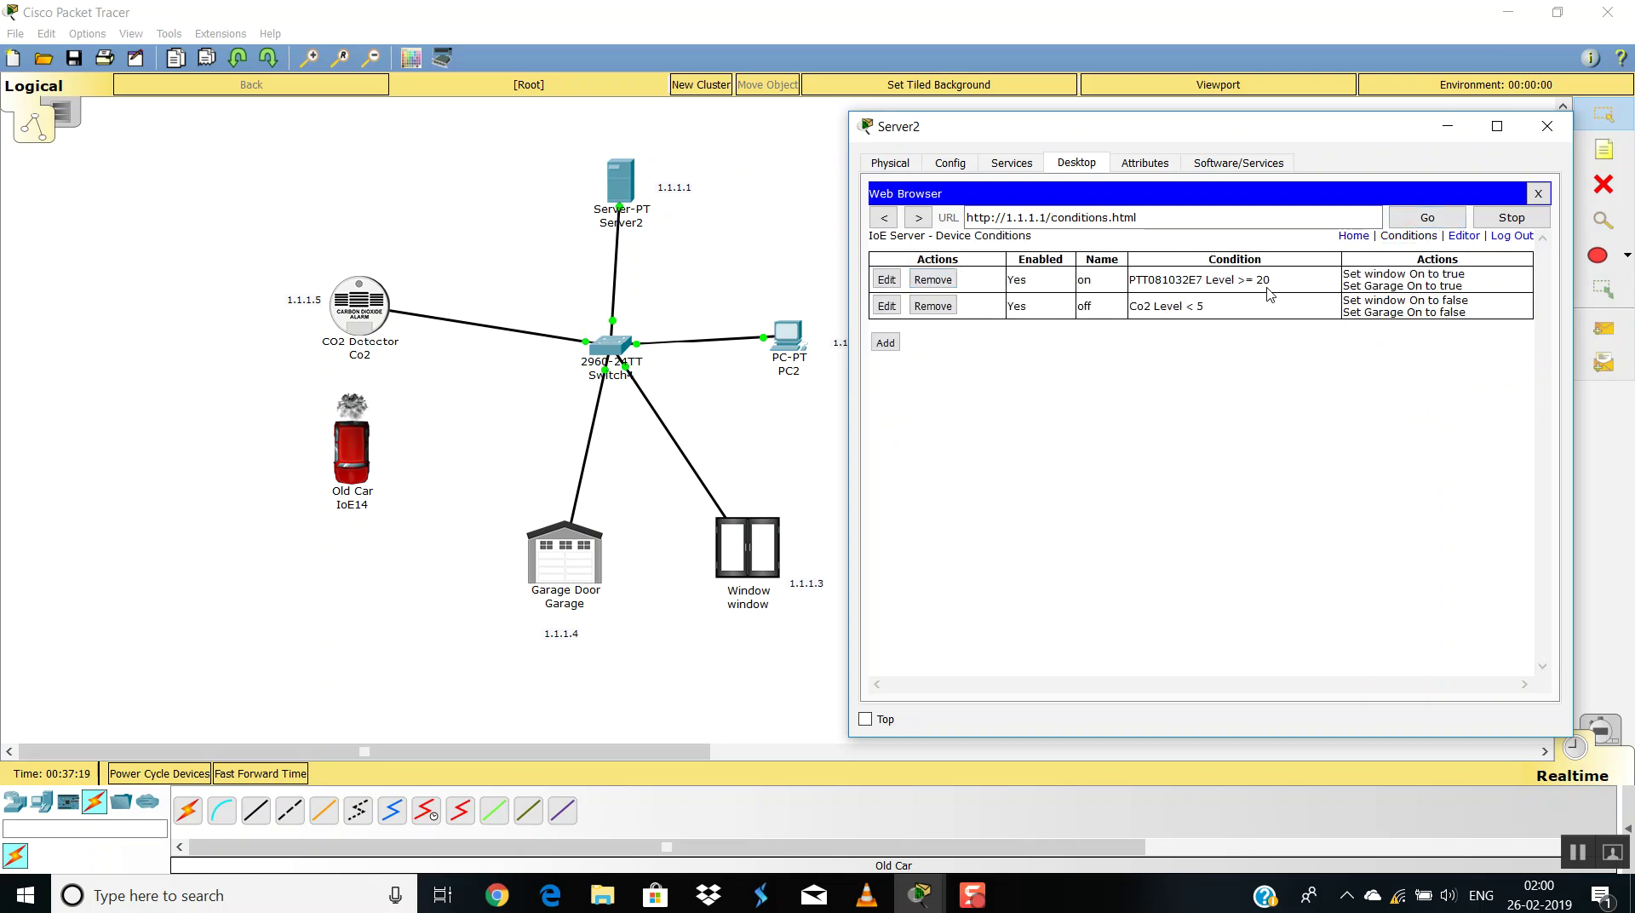
Step: Check the window status on Home, then revisit the Conditions page
click(1353, 236)
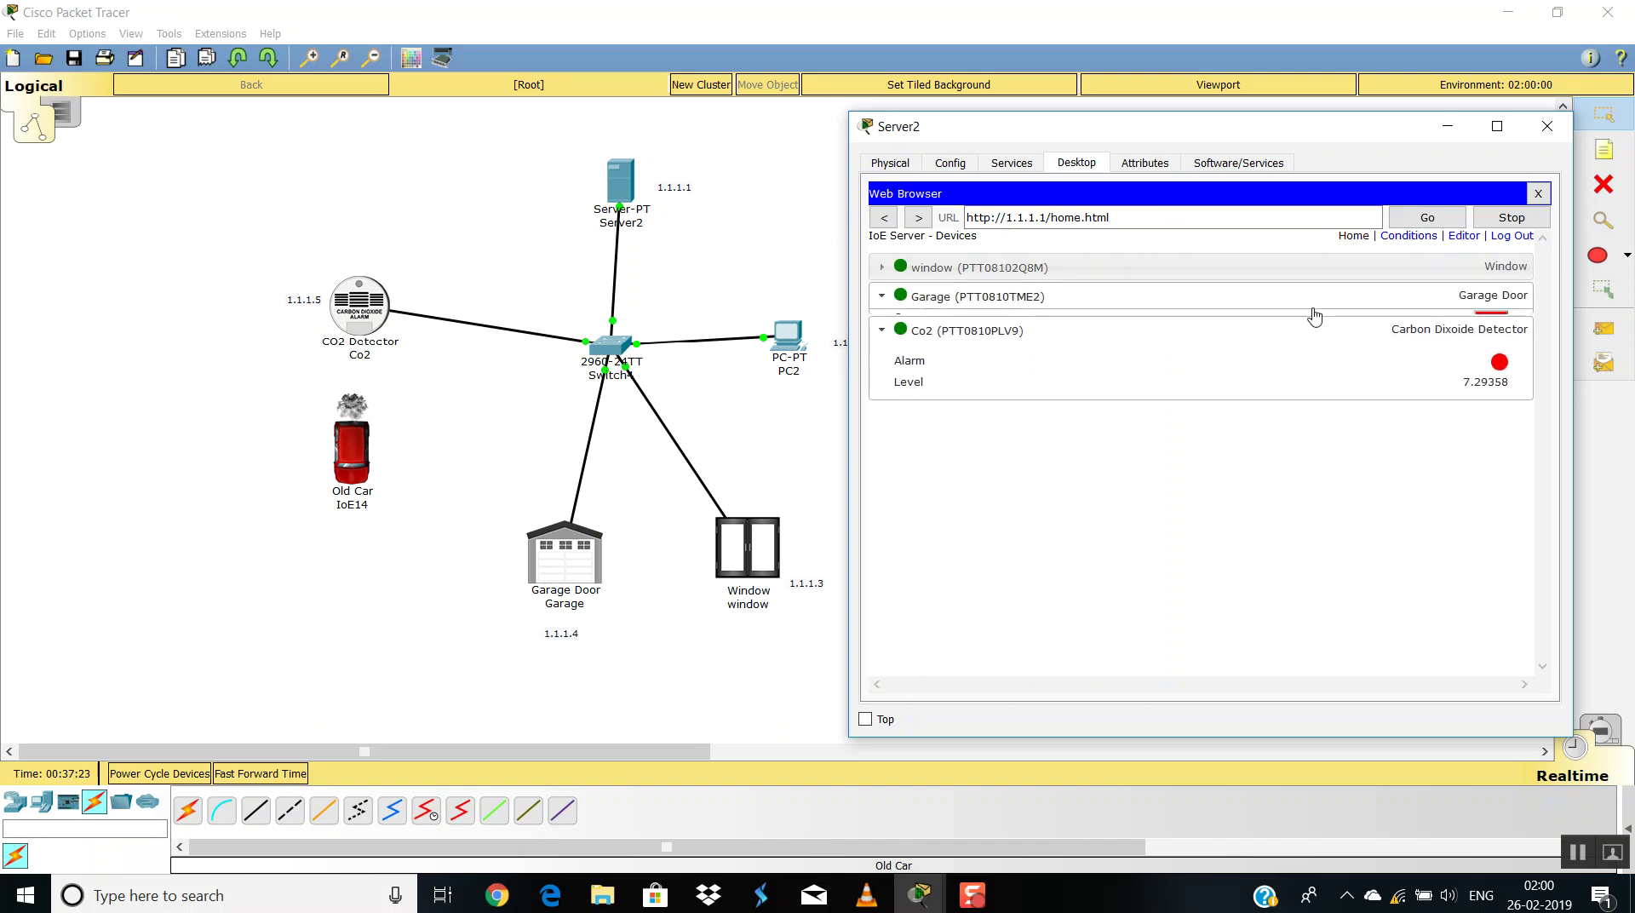
click(1336, 266)
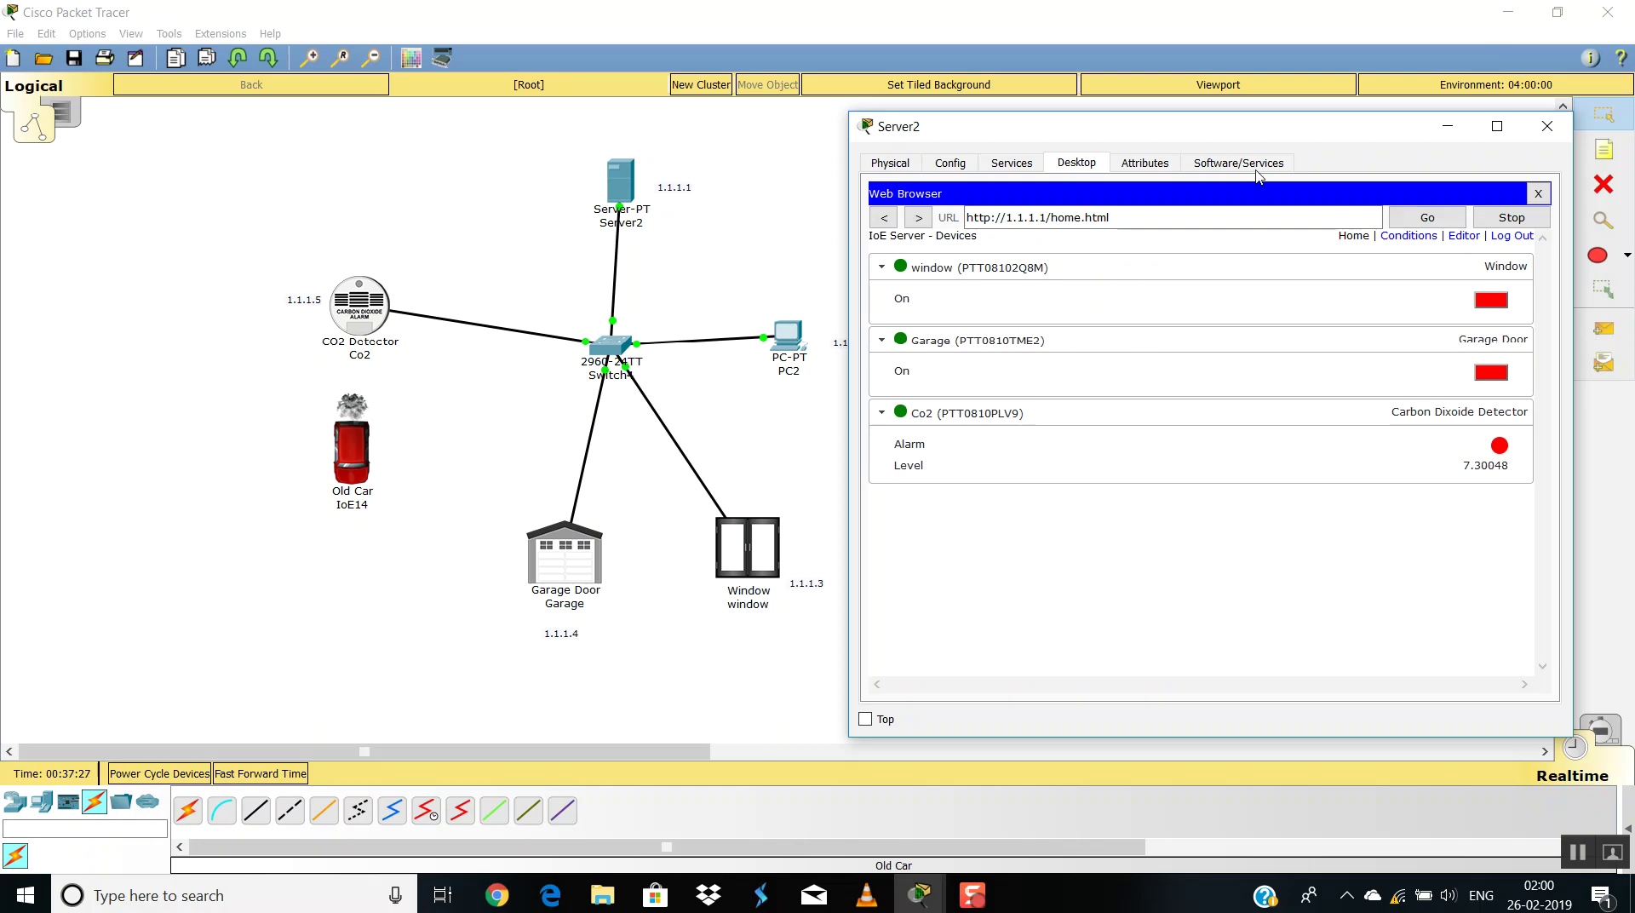
click(1396, 238)
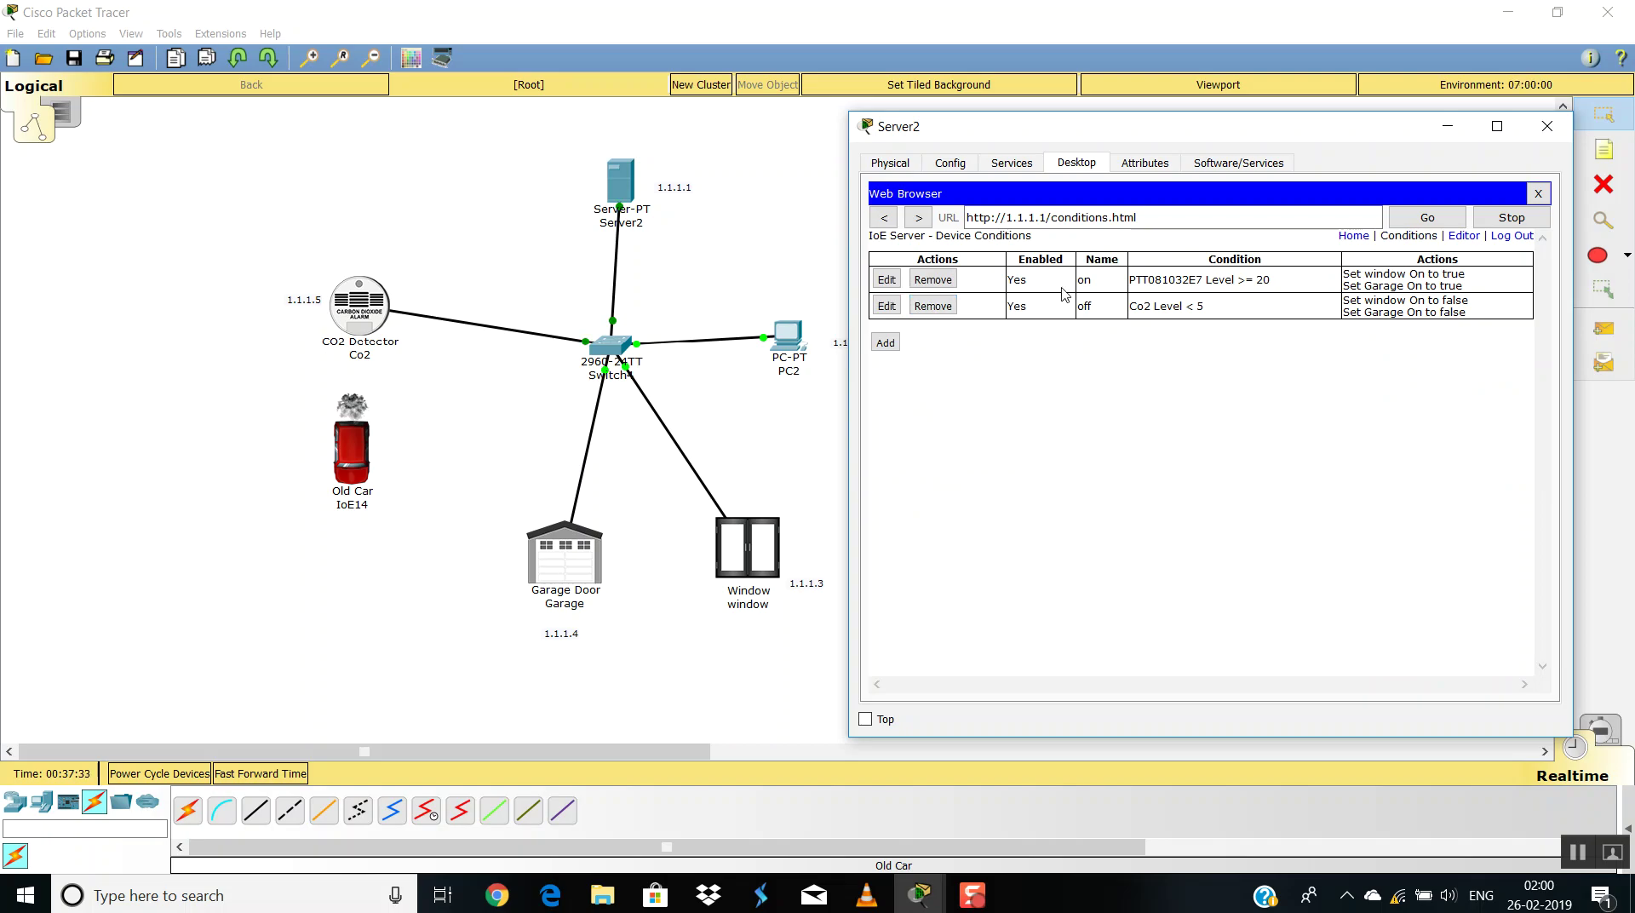
Step: Expand Co2, Garage and window on Home to see CO2 at 7.31122, then switch the Old Car off
click(1356, 238)
click(1350, 321)
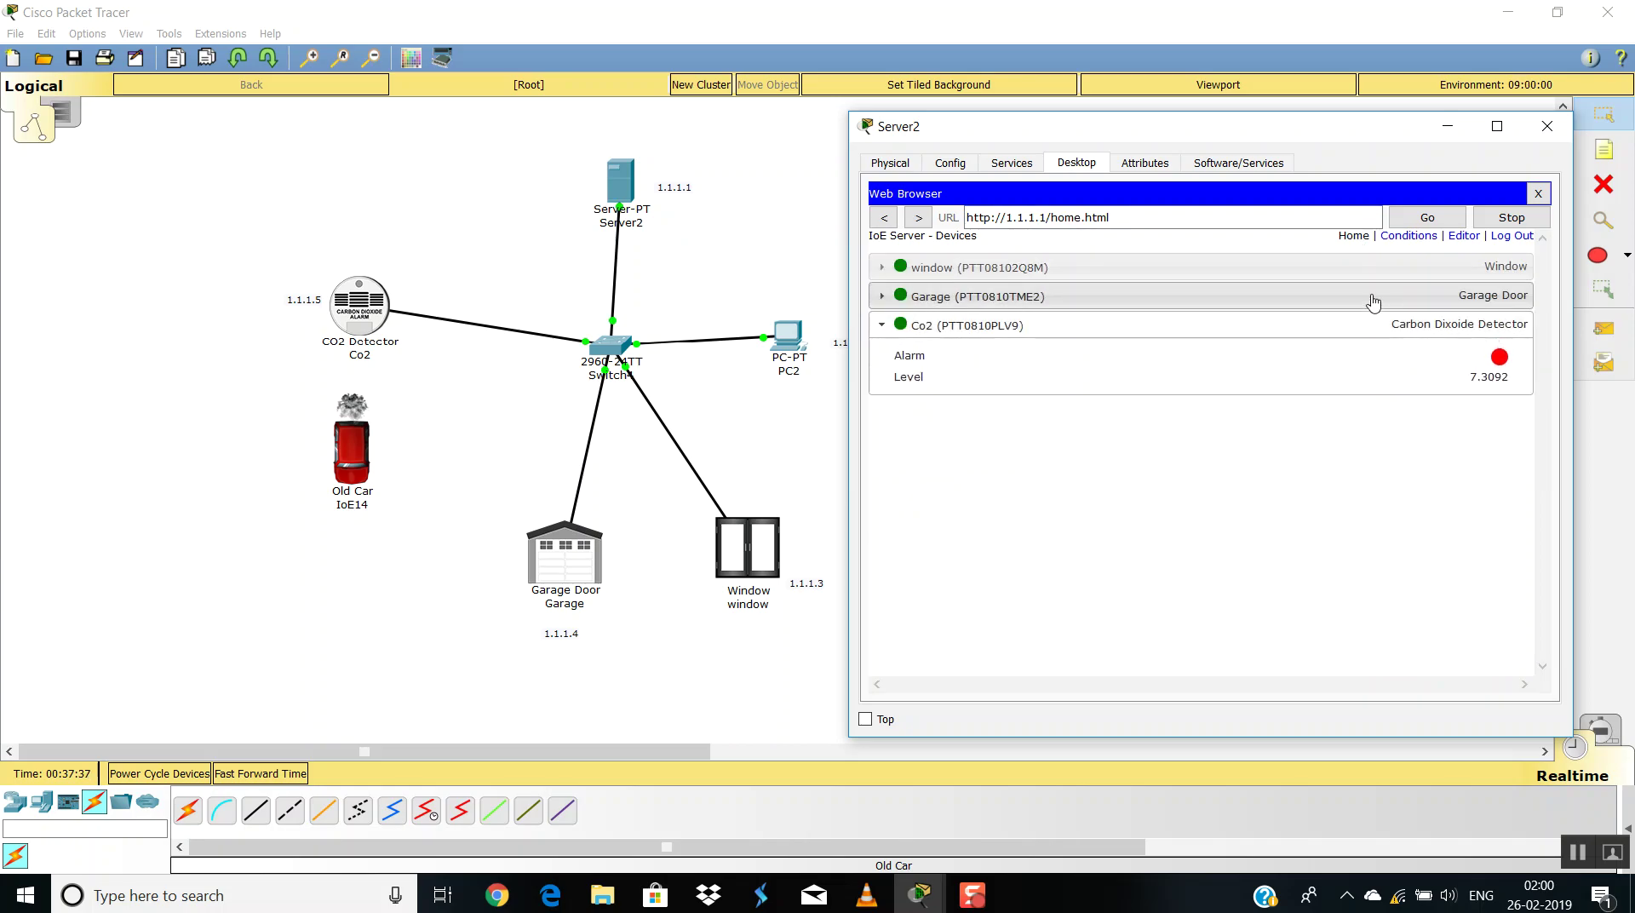
click(1373, 296)
click(1373, 267)
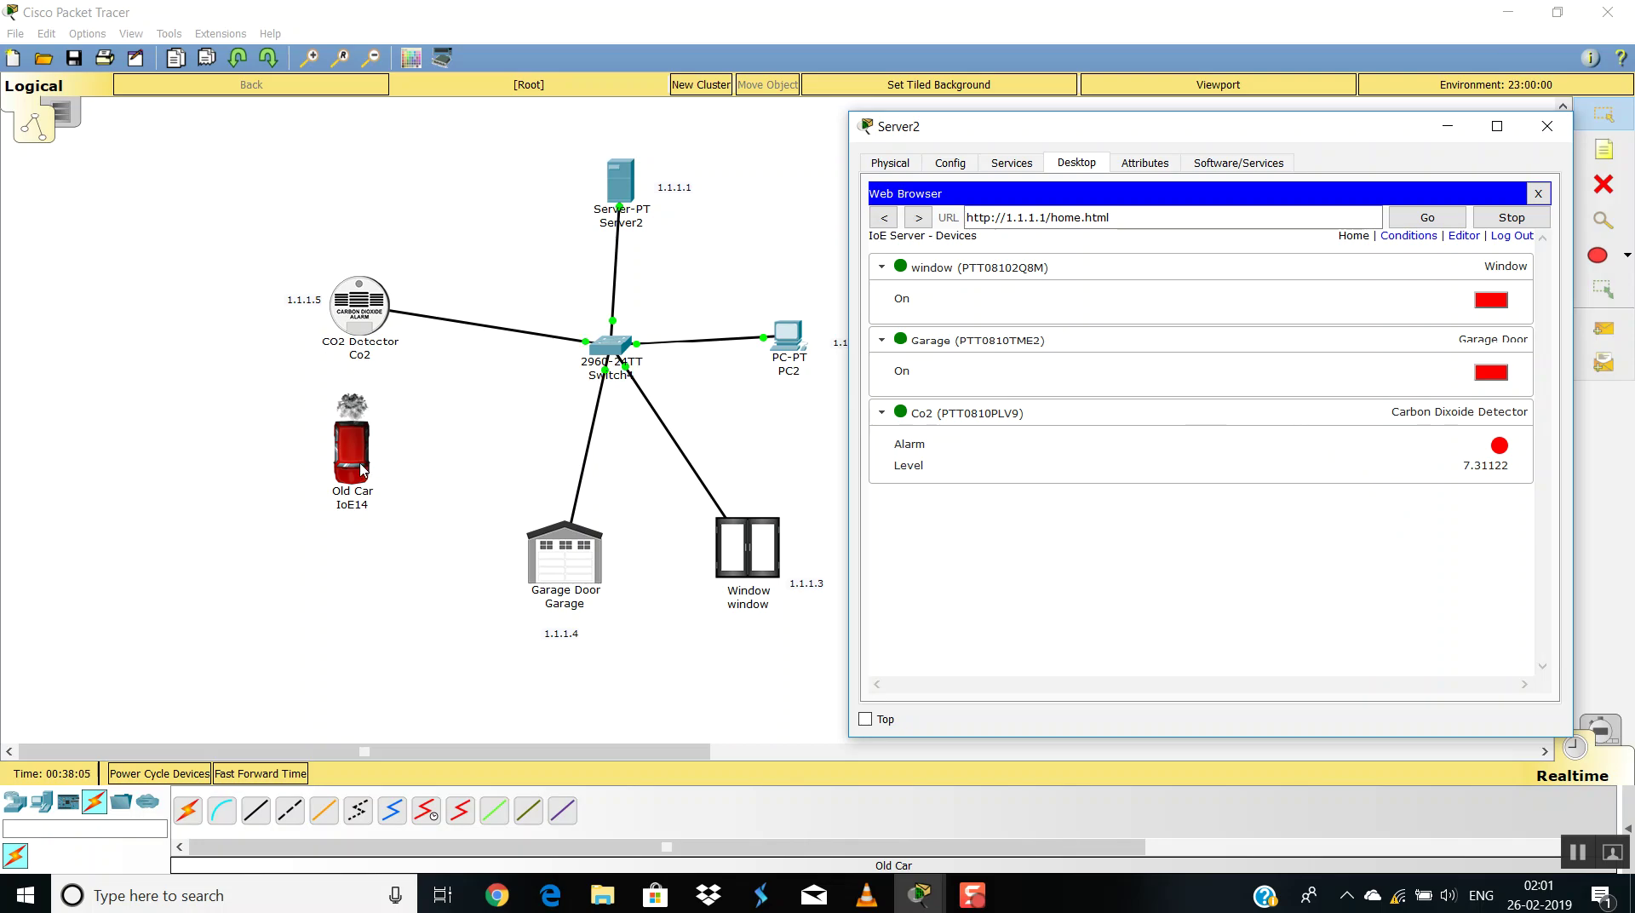
alt+click(362, 468)
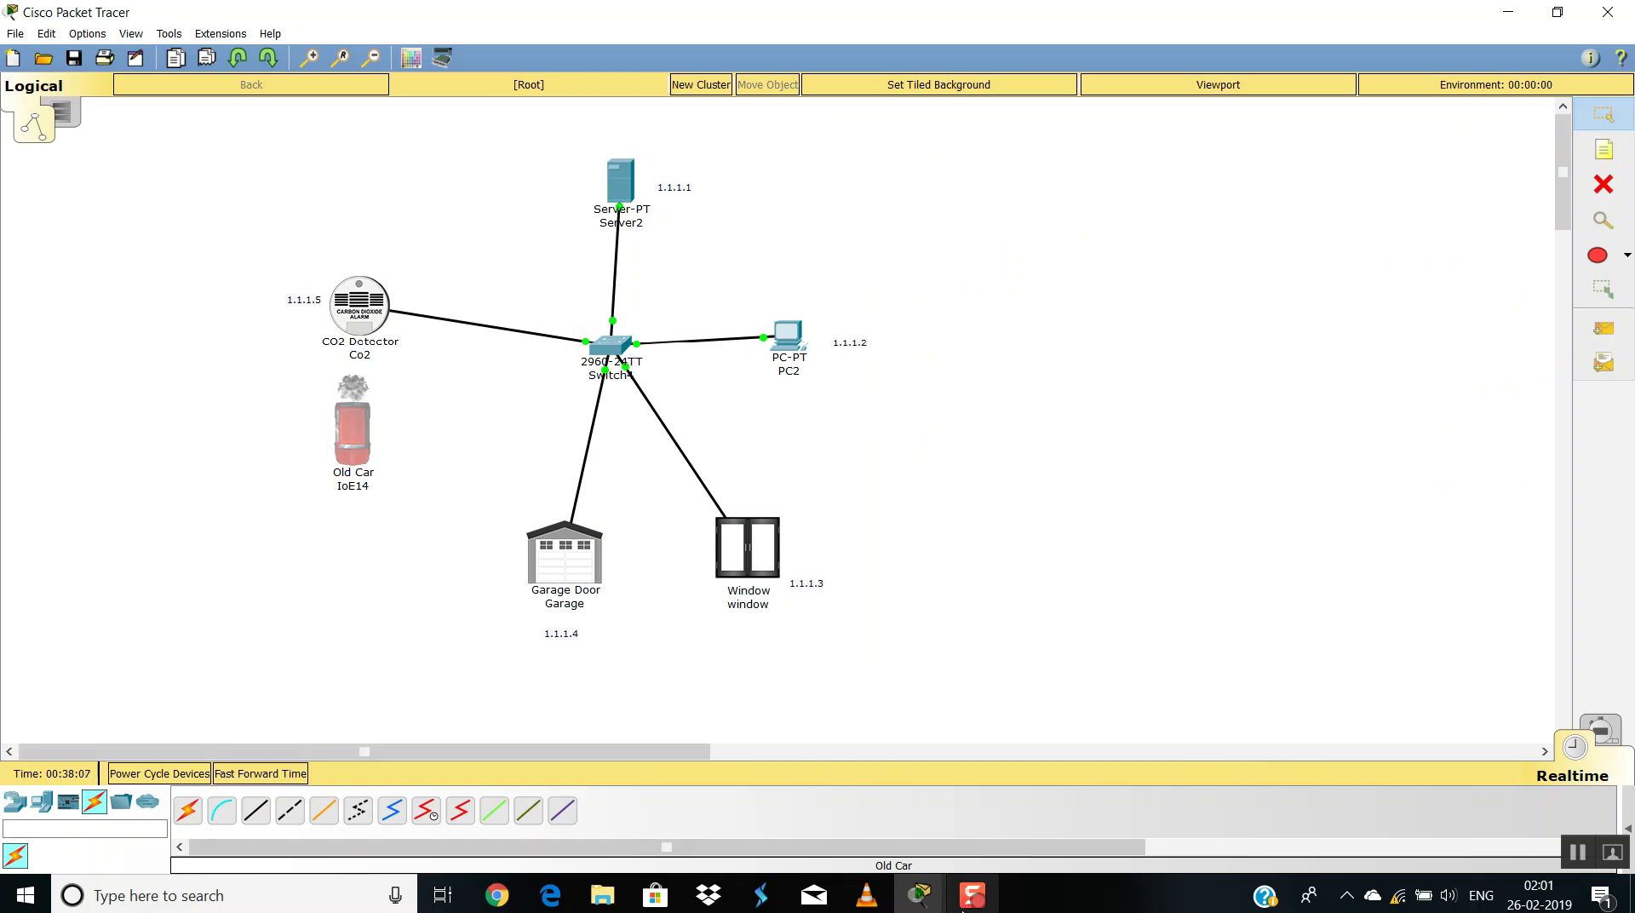
Step: Return to the canvas and pick the Old Car from the end-device palette
mouse_move(923, 898)
click(1004, 839)
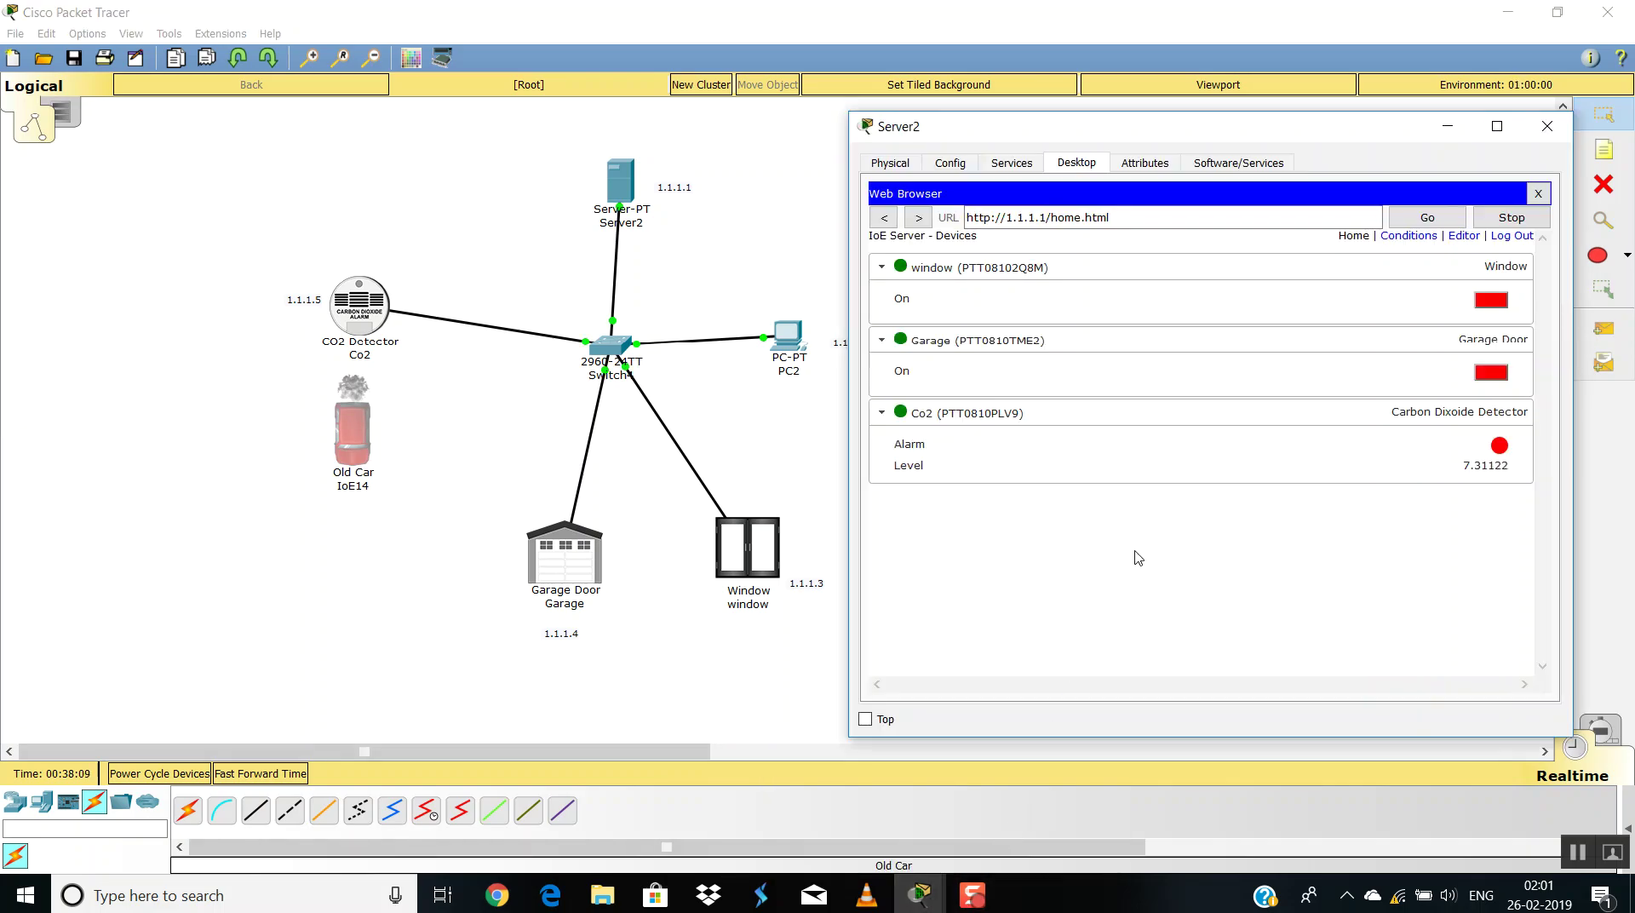
click(61, 807)
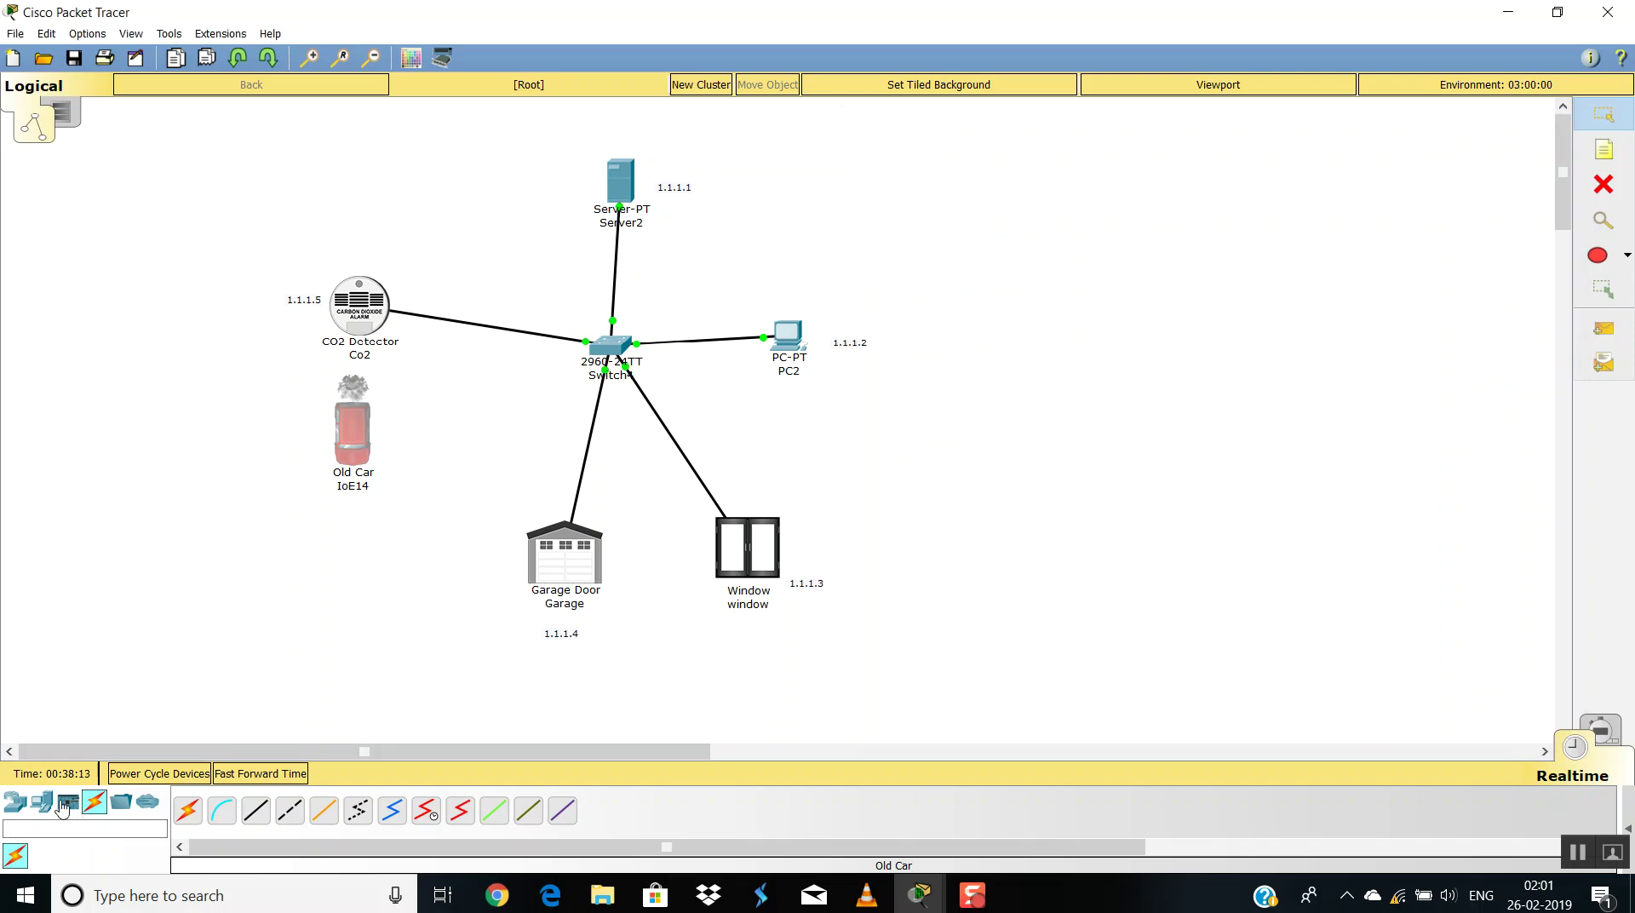
click(42, 803)
click(44, 859)
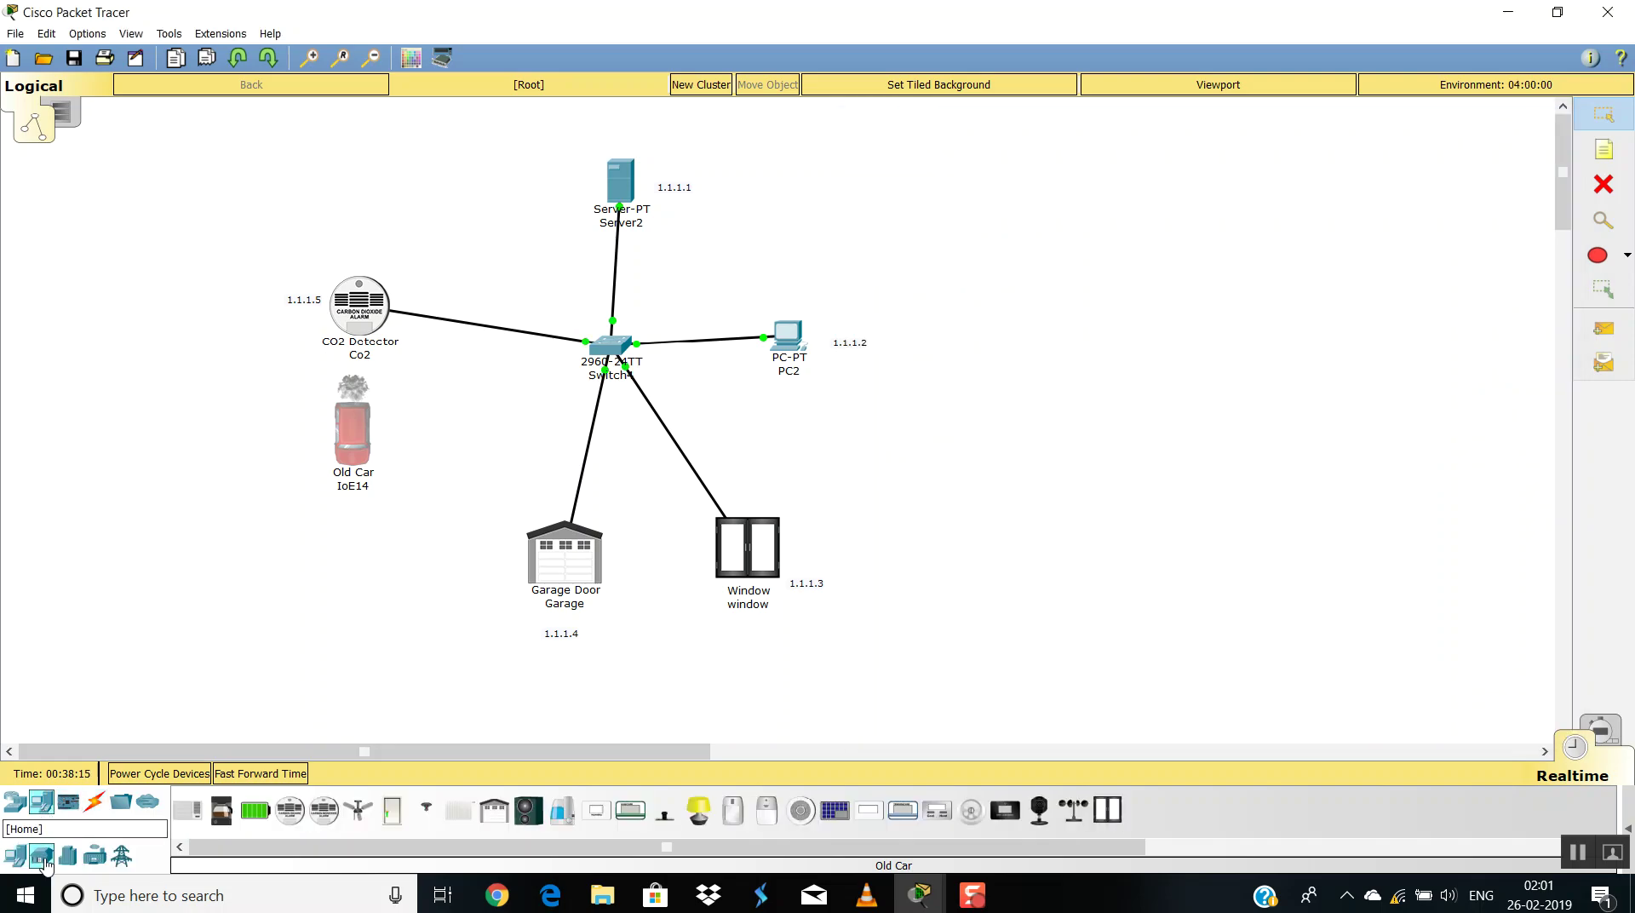
click(69, 855)
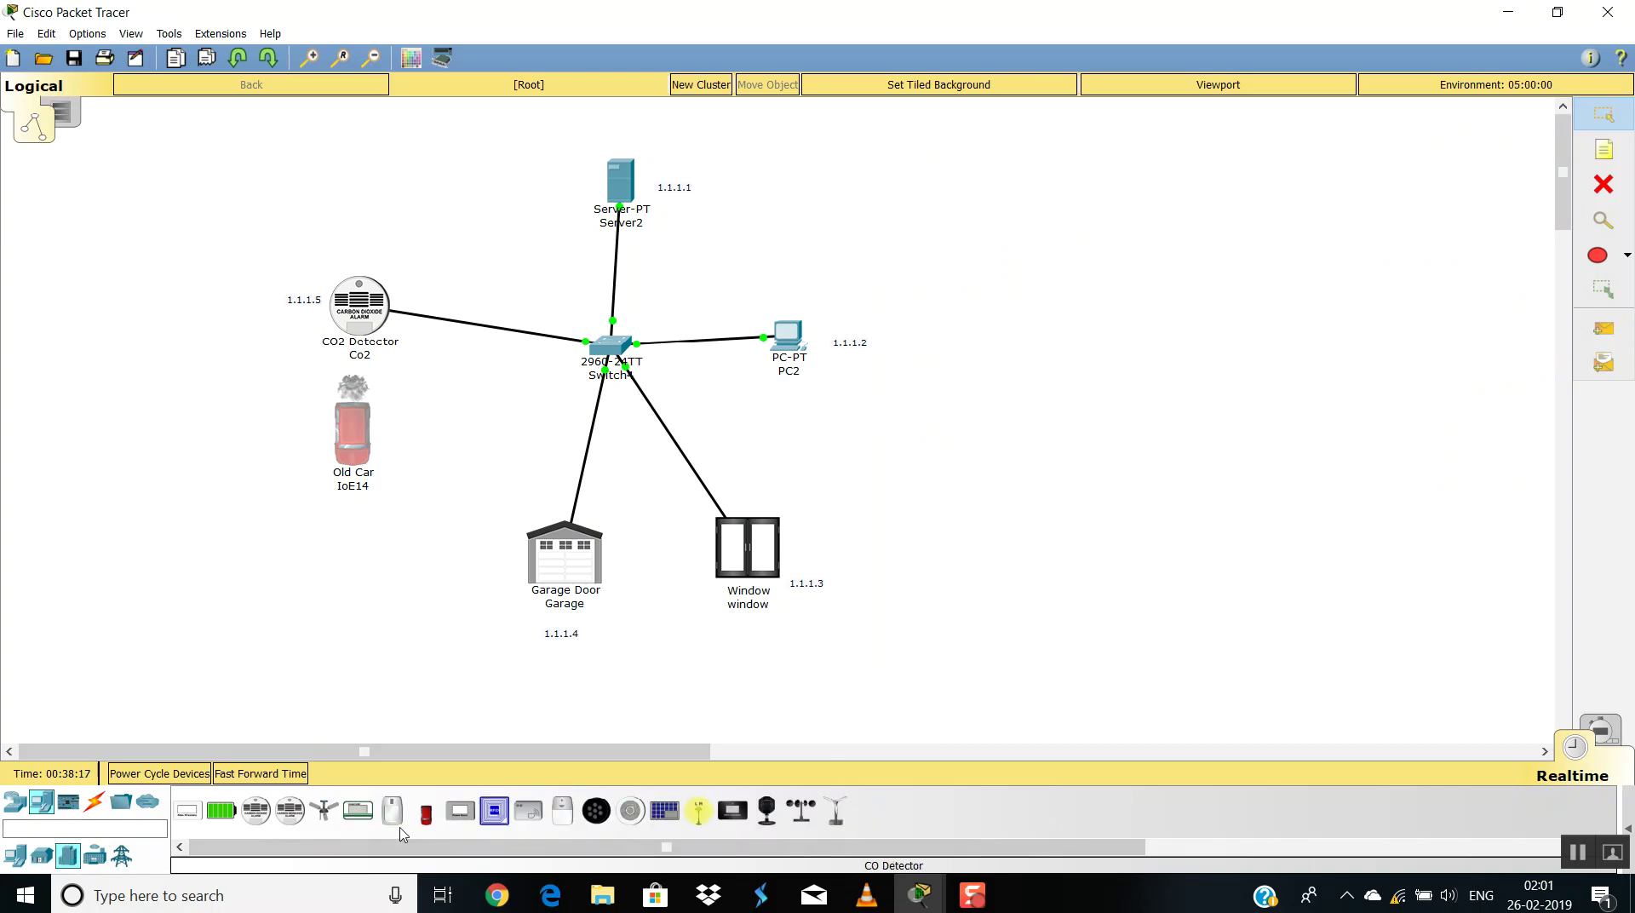
click(426, 813)
Step: Place Old Car IoE15 left of IoE14 and paste two copies of it
click(295, 432)
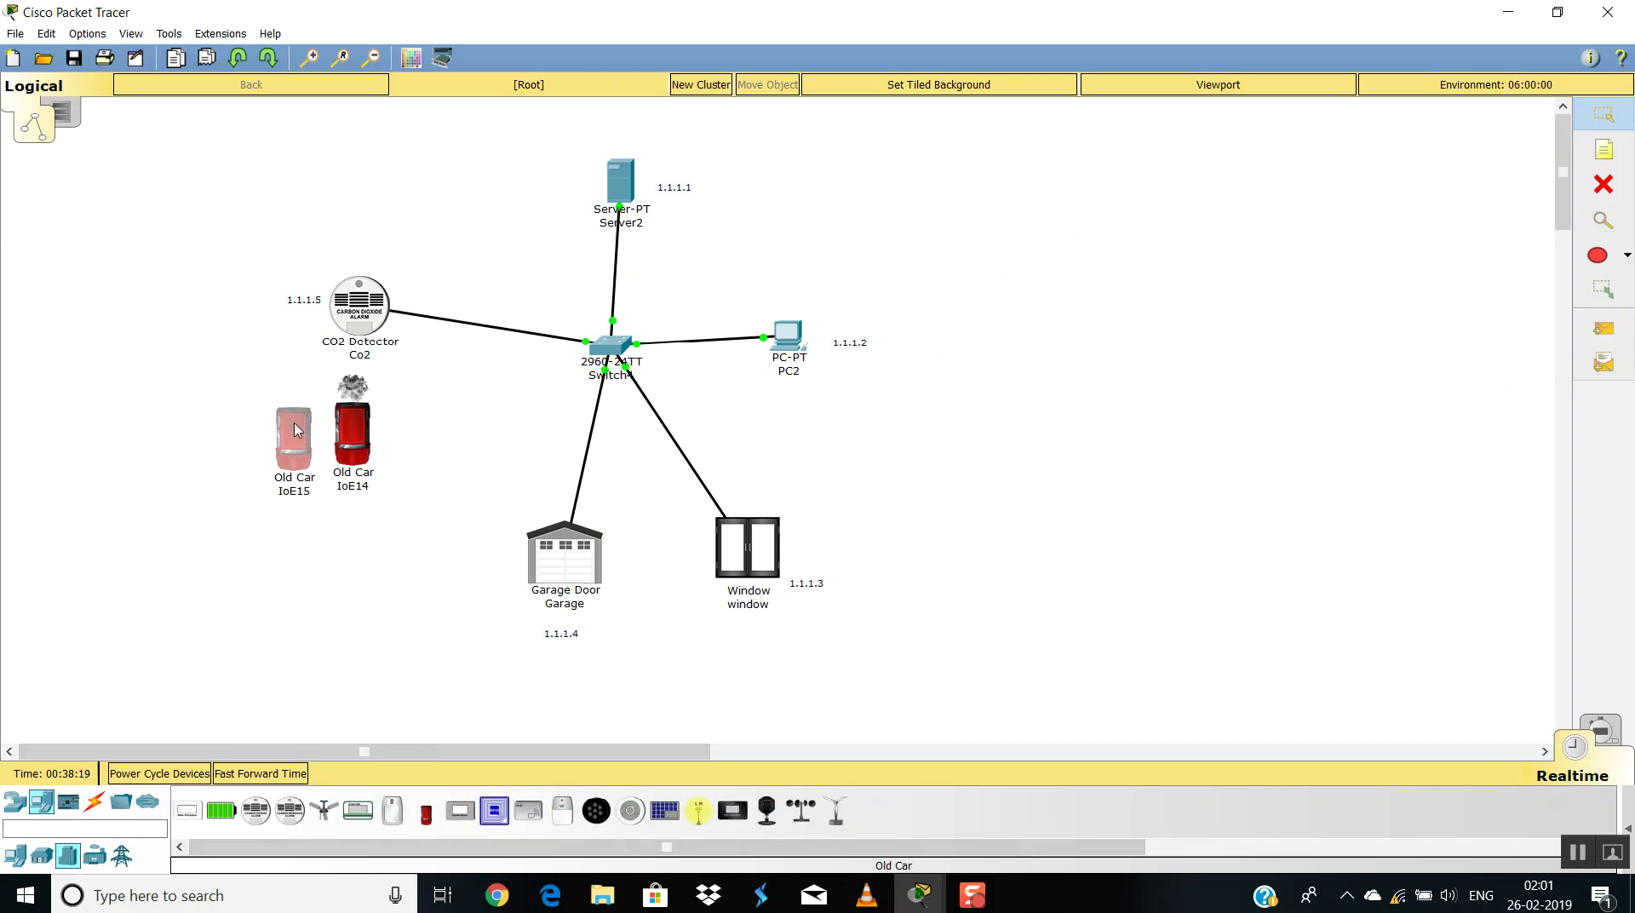
drag(294, 428, 289, 426)
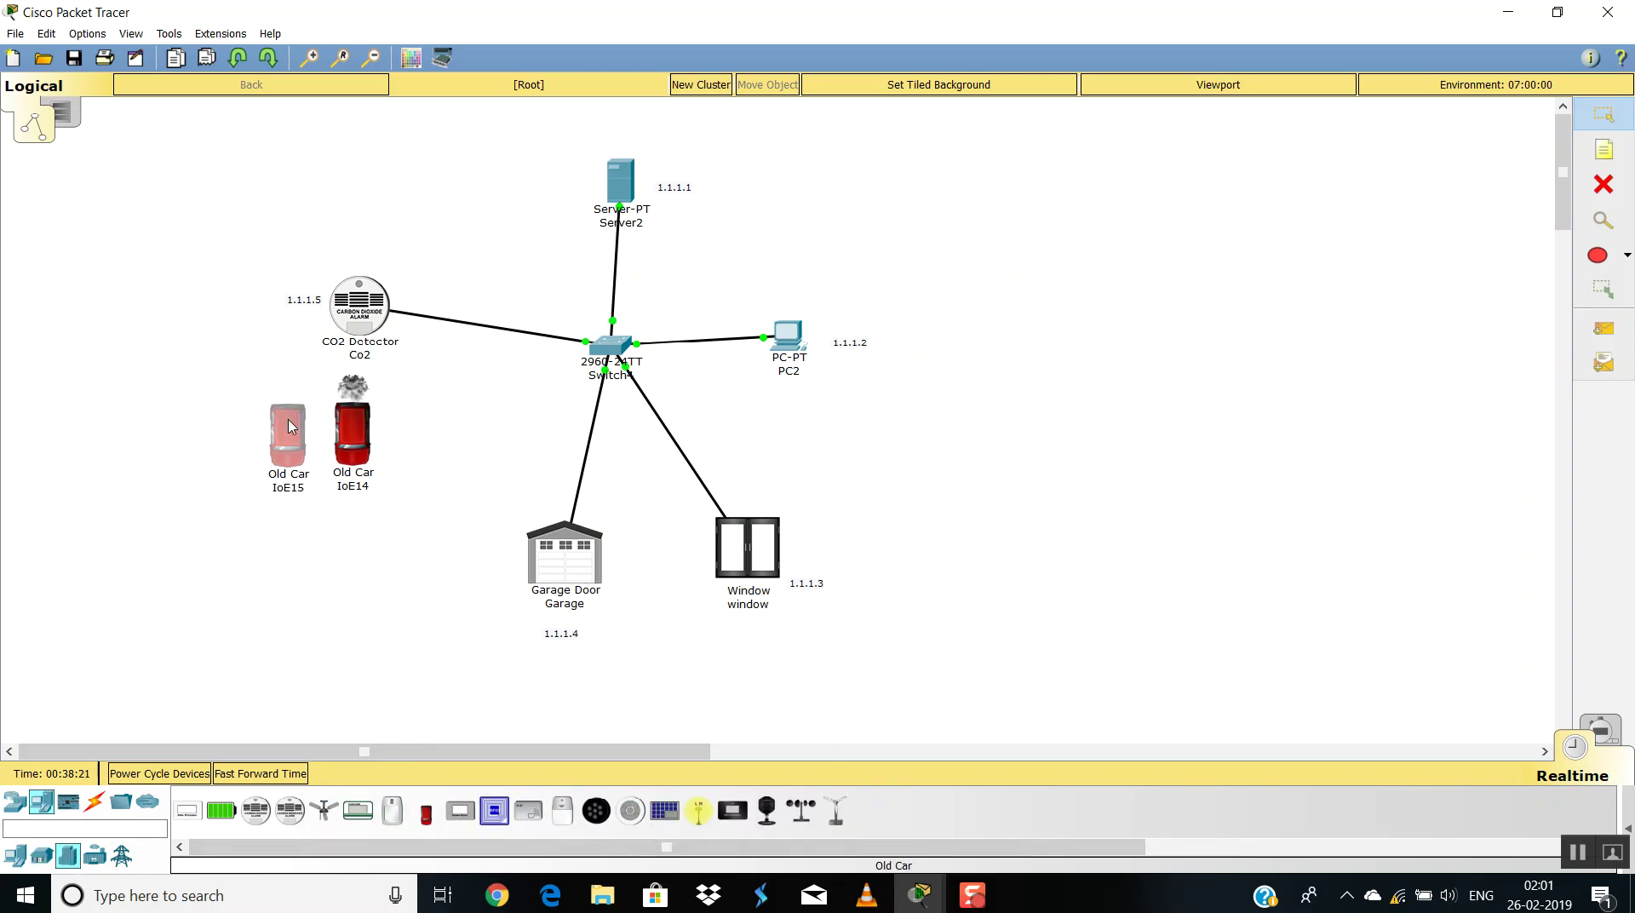
key(ctrl+c)
key(ctrl+v)
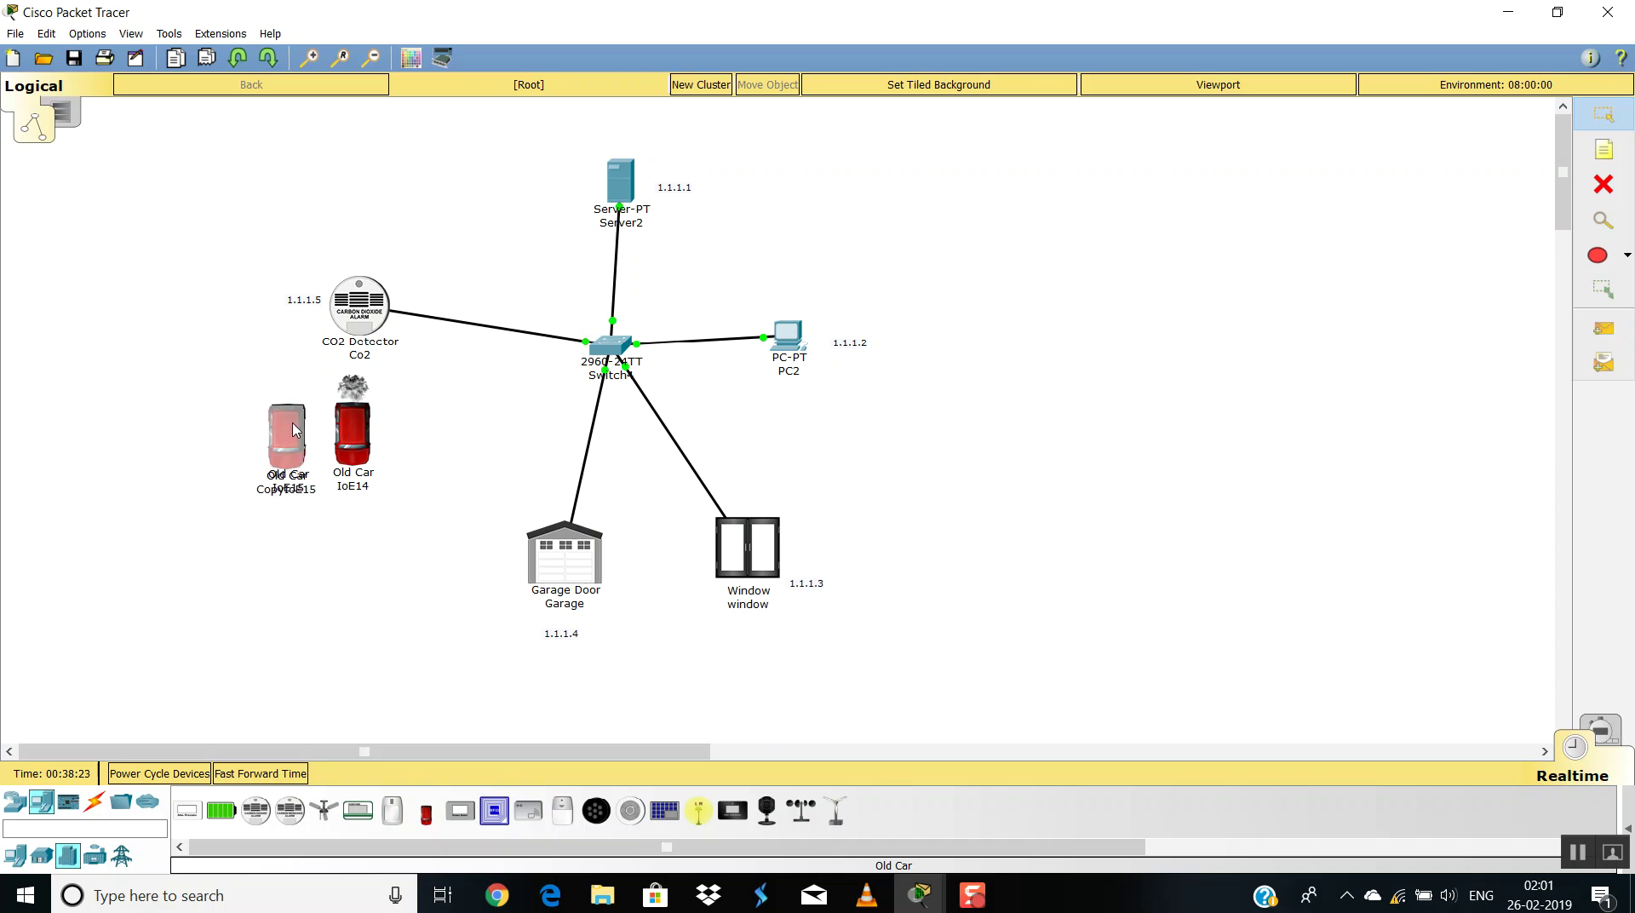
click(330, 541)
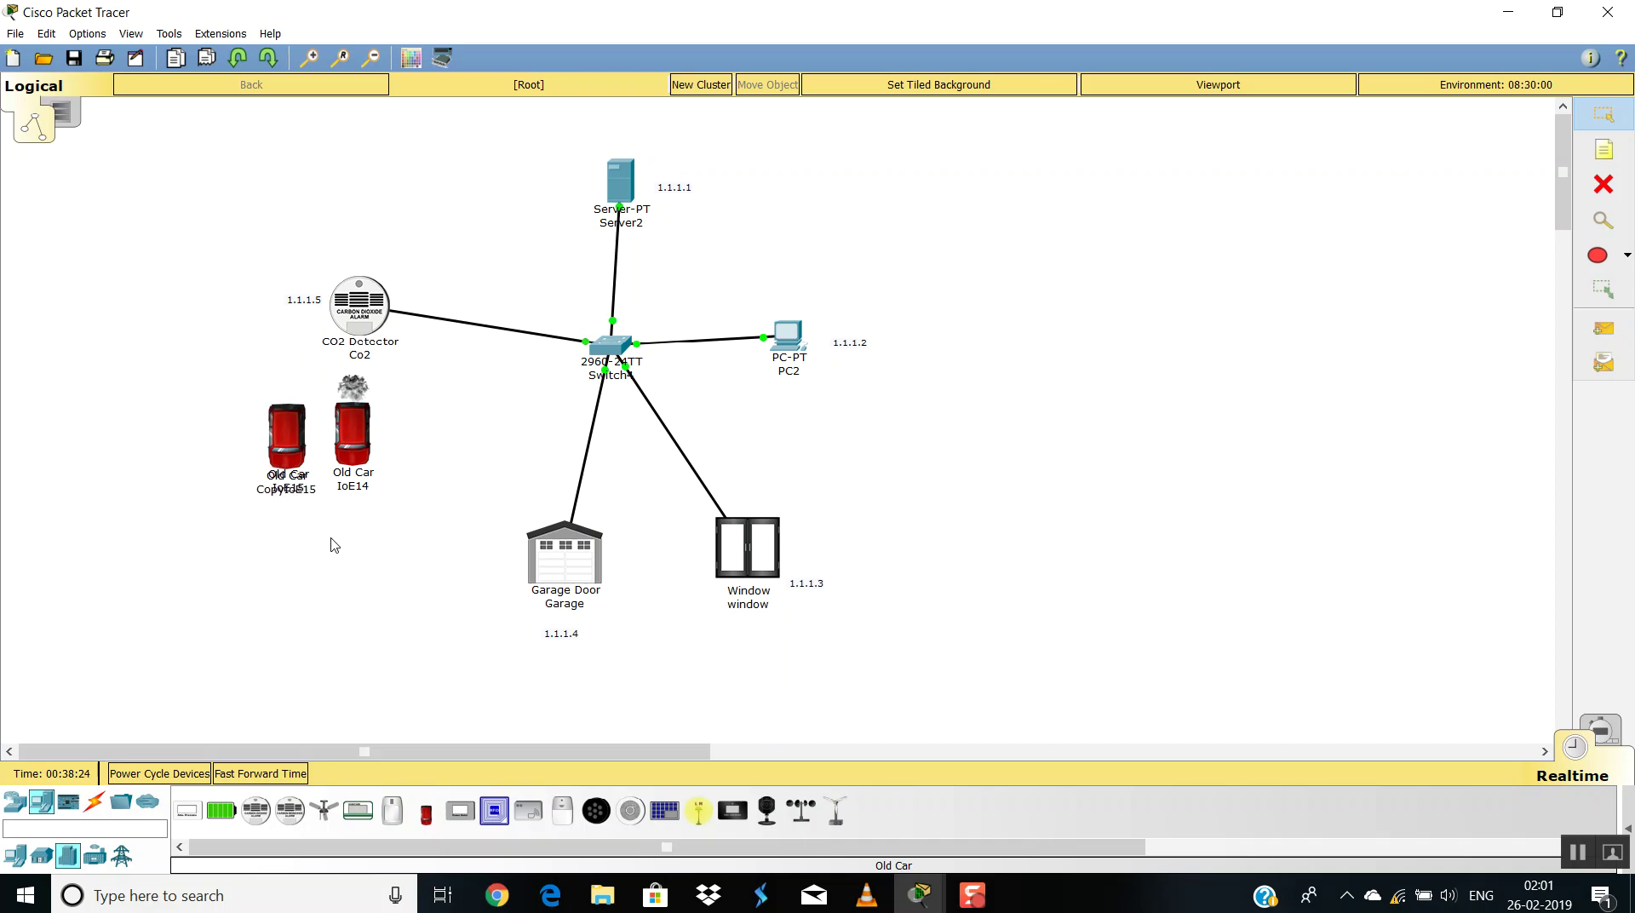
key(ctrl+v)
click(291, 448)
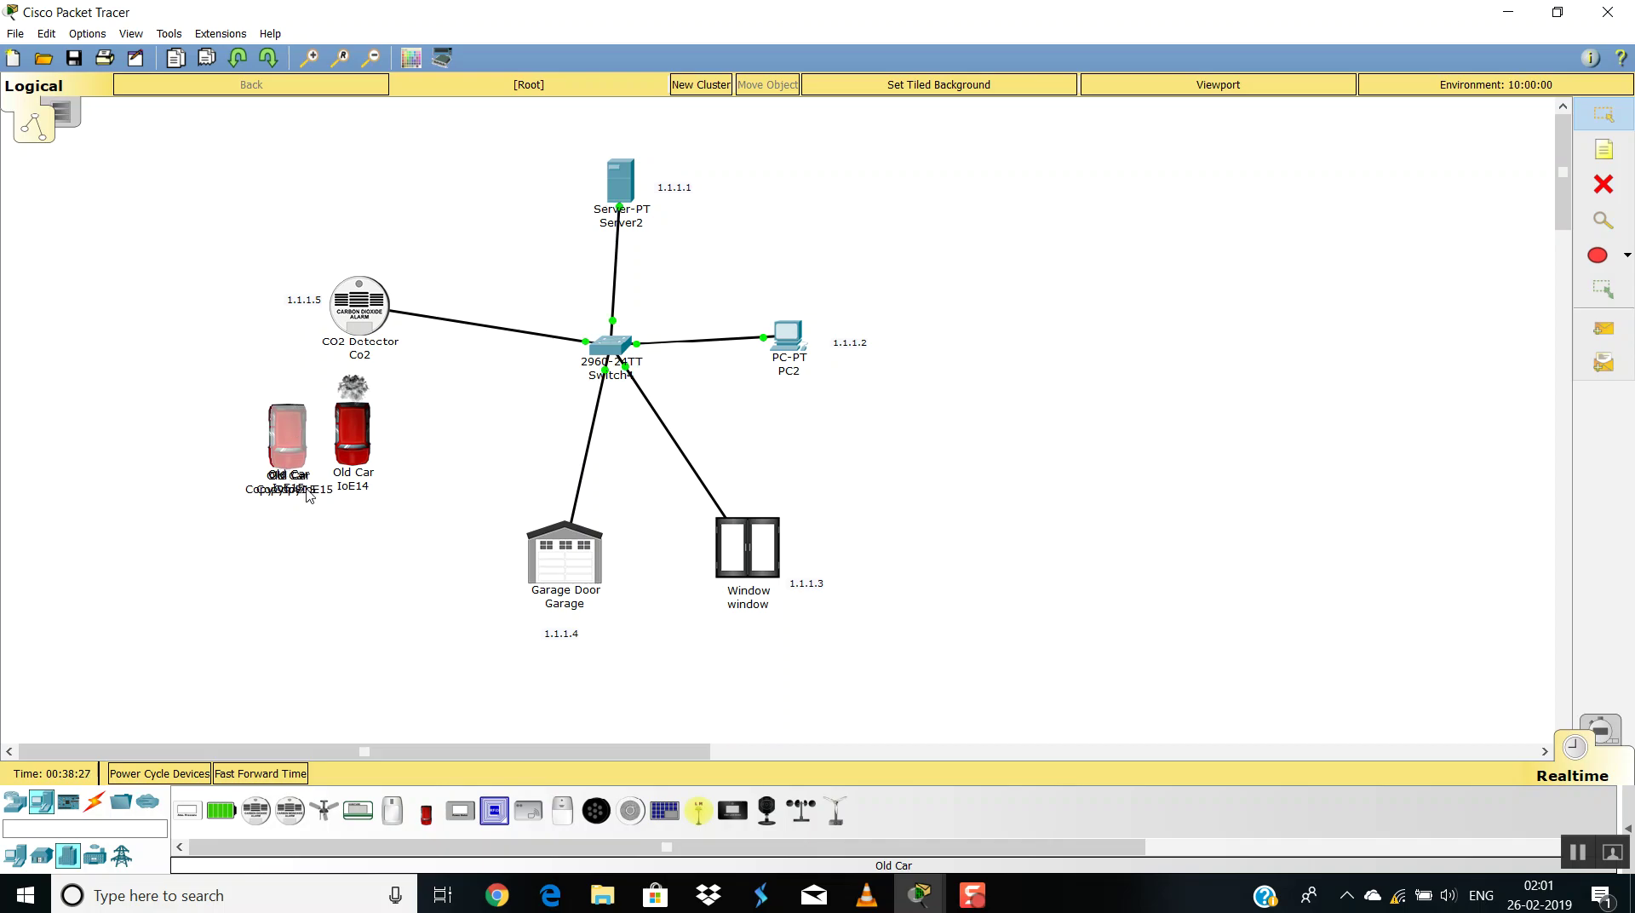
Step: Remove the stacked car copies with the Delete tool, then return to Select
click(1596, 186)
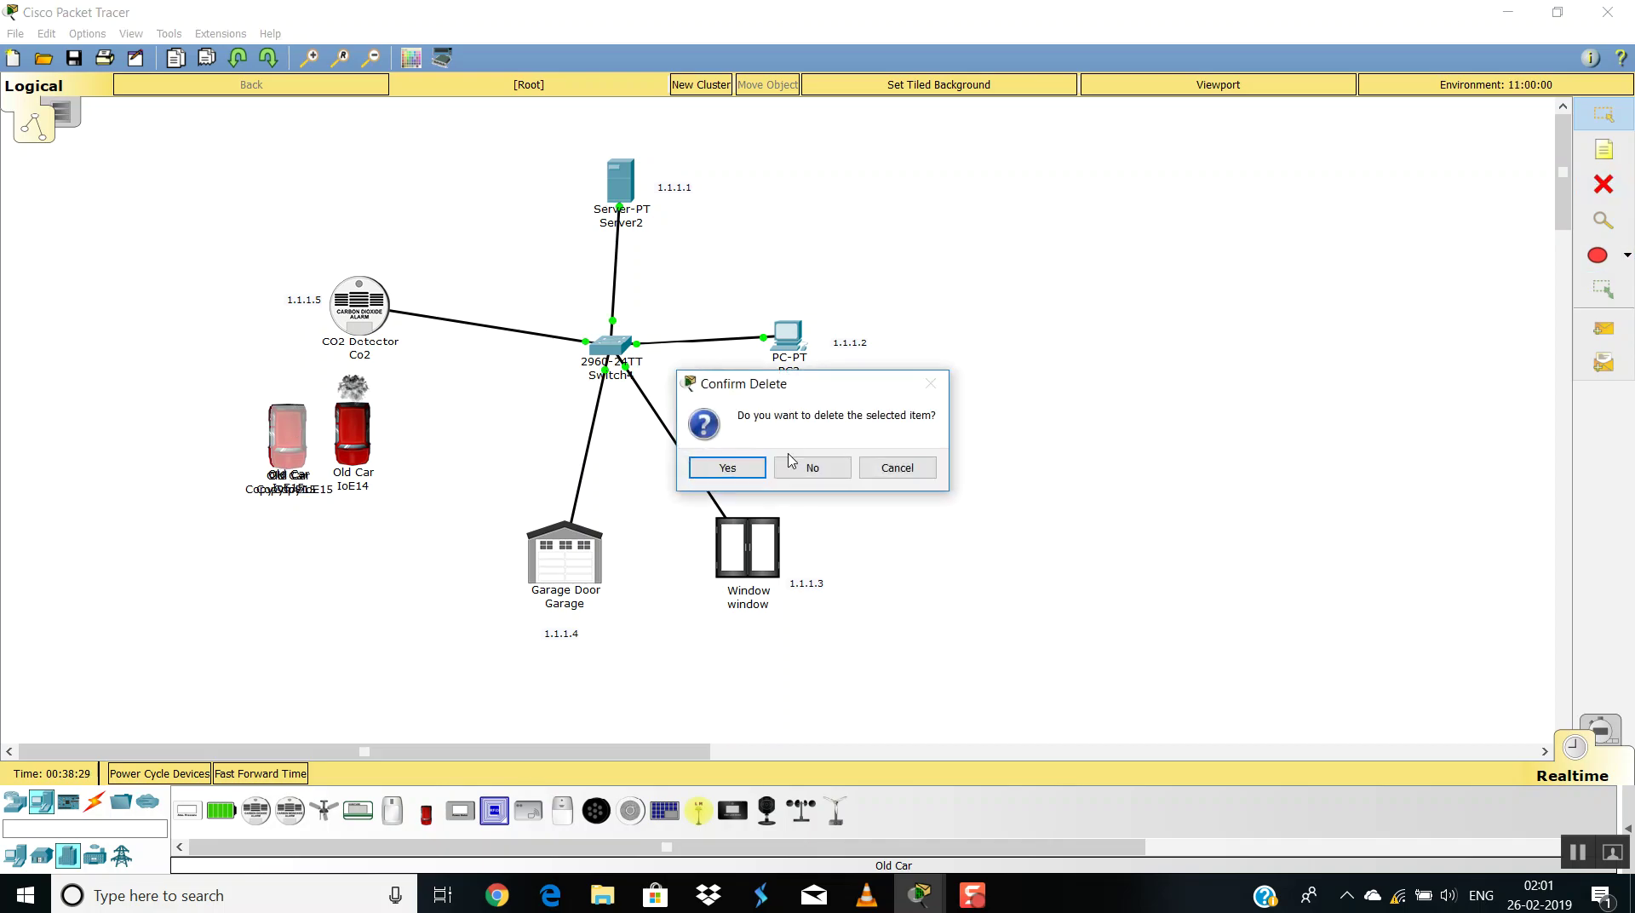
click(811, 468)
click(276, 449)
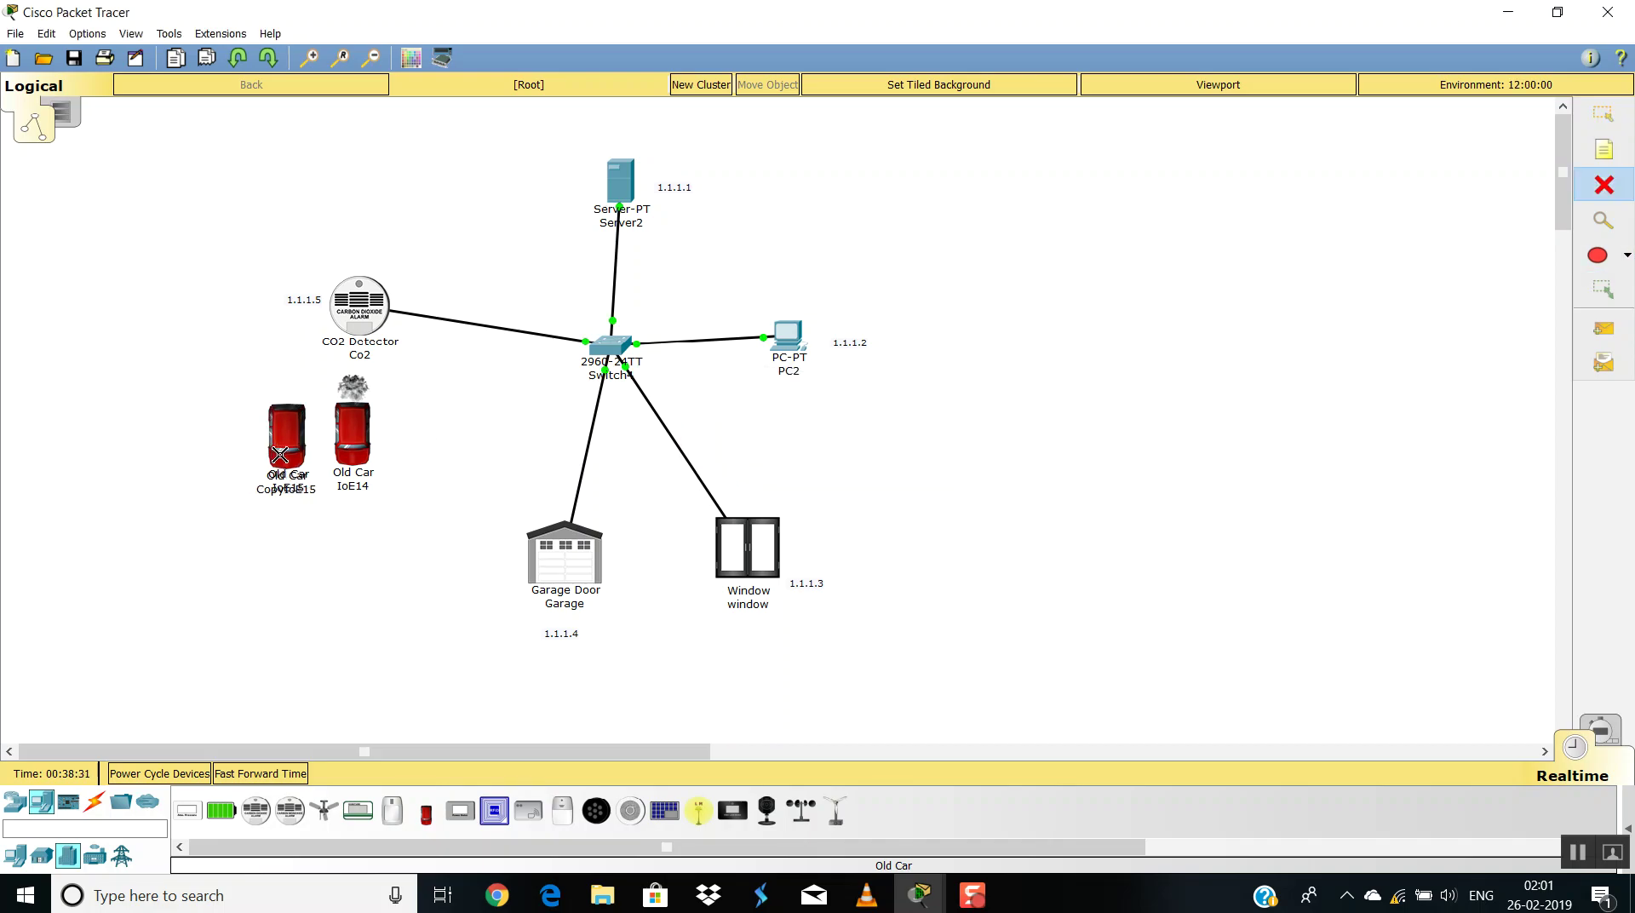
click(281, 449)
click(285, 448)
click(1603, 113)
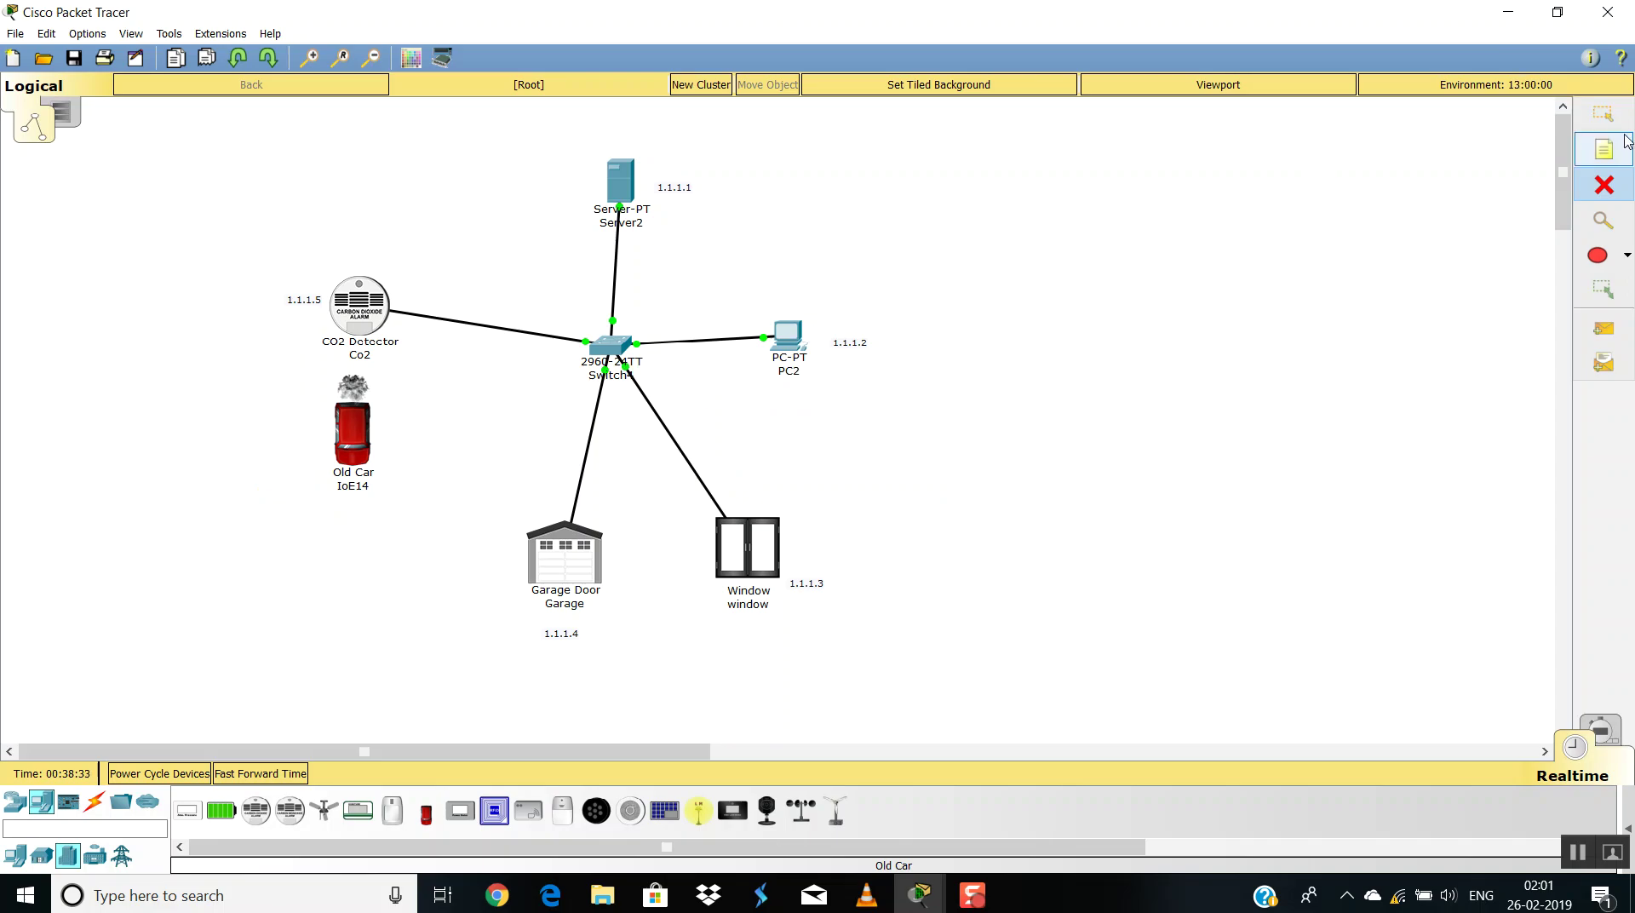
Step: Add Old Car IoE16 left of IoE14, then delete it and the copy, leaving only IoE14
drag(426, 815, 299, 444)
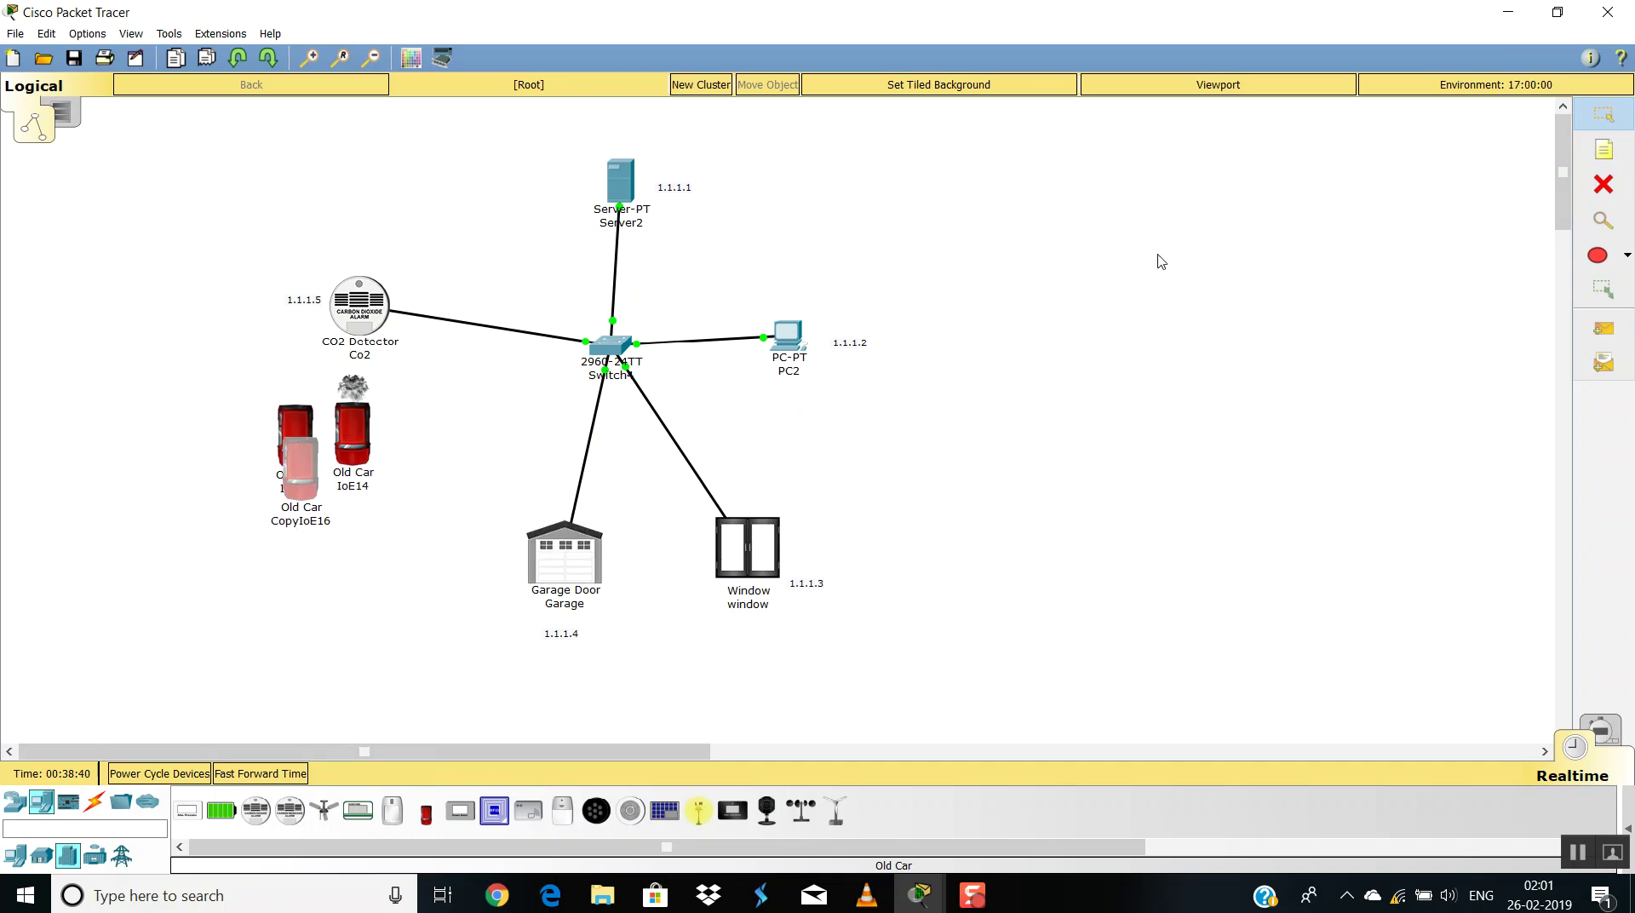
key(Delete)
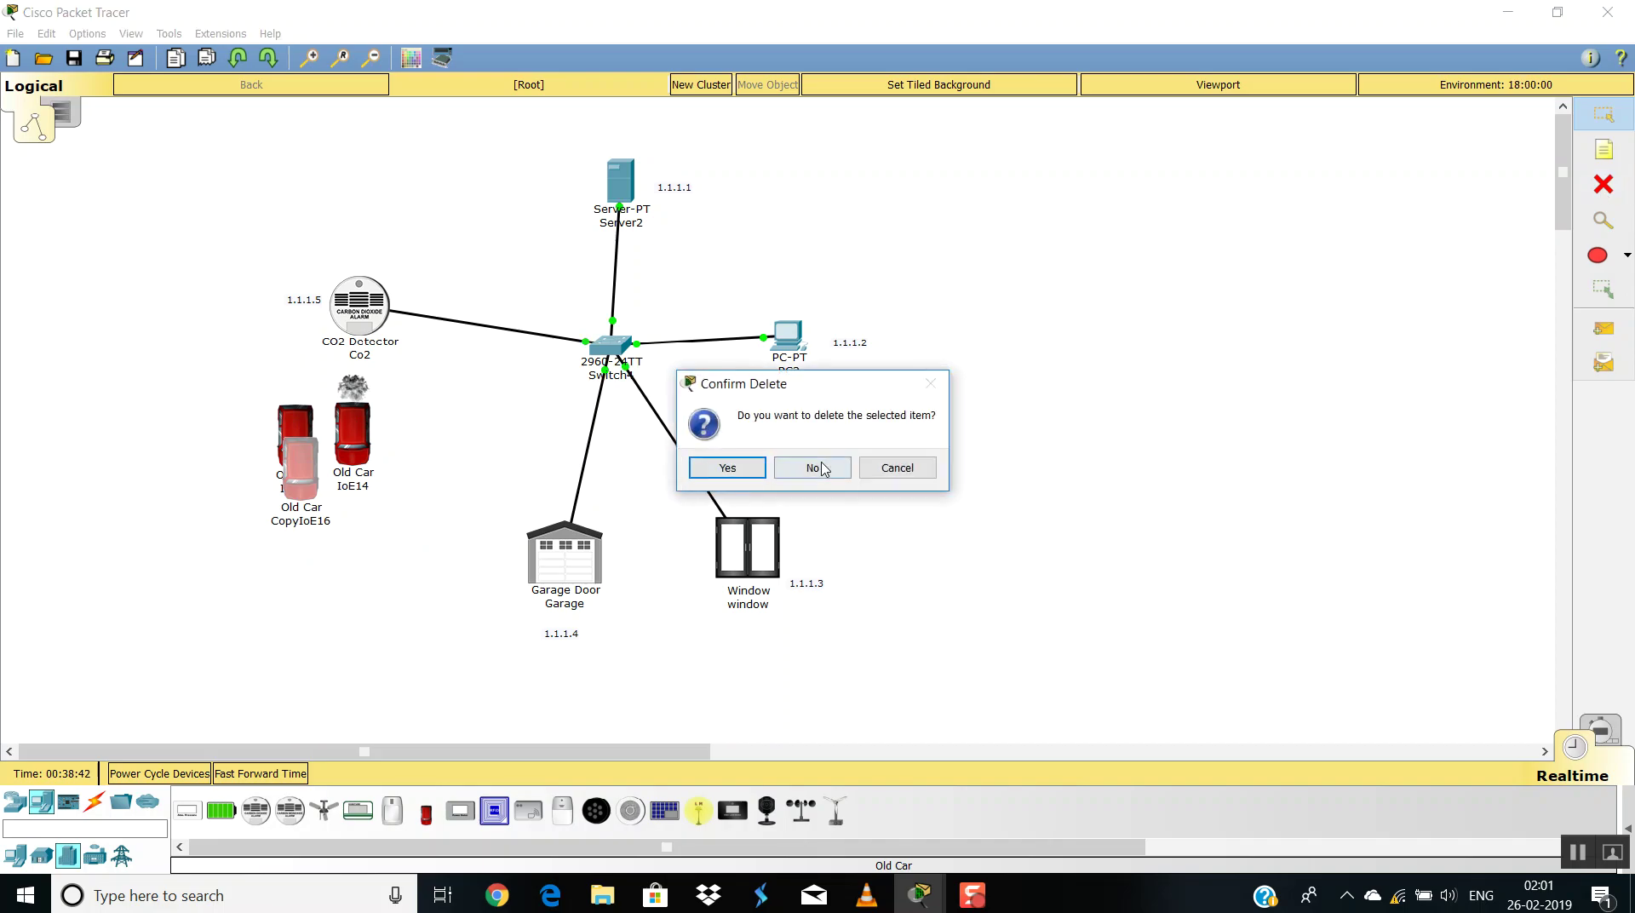
click(815, 467)
click(304, 470)
click(295, 436)
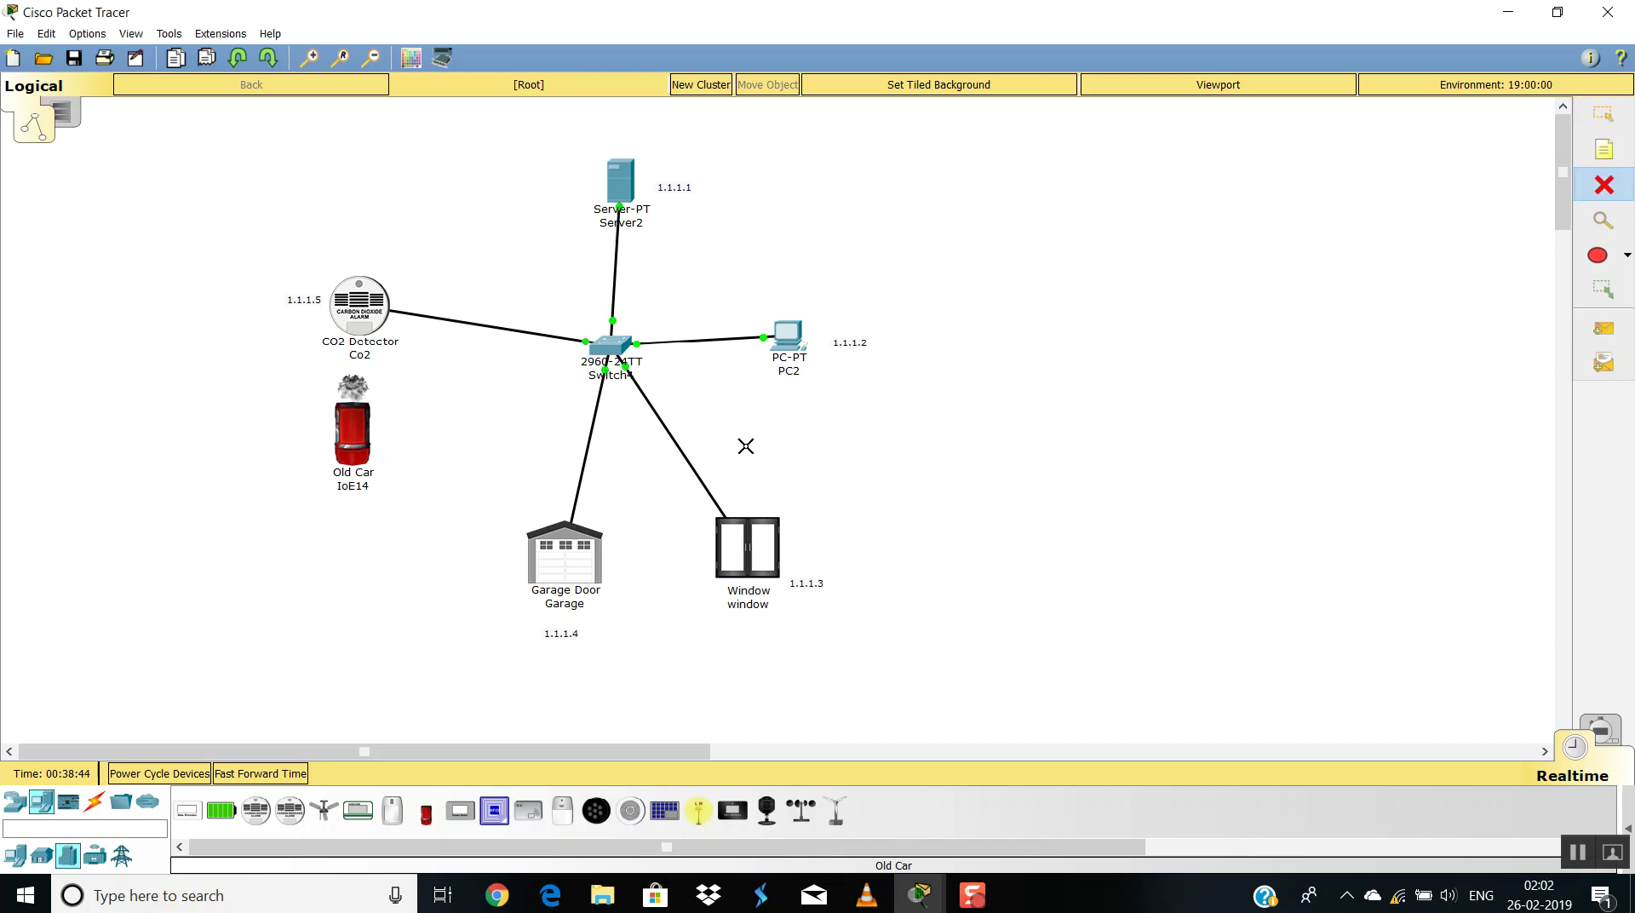
click(1626, 117)
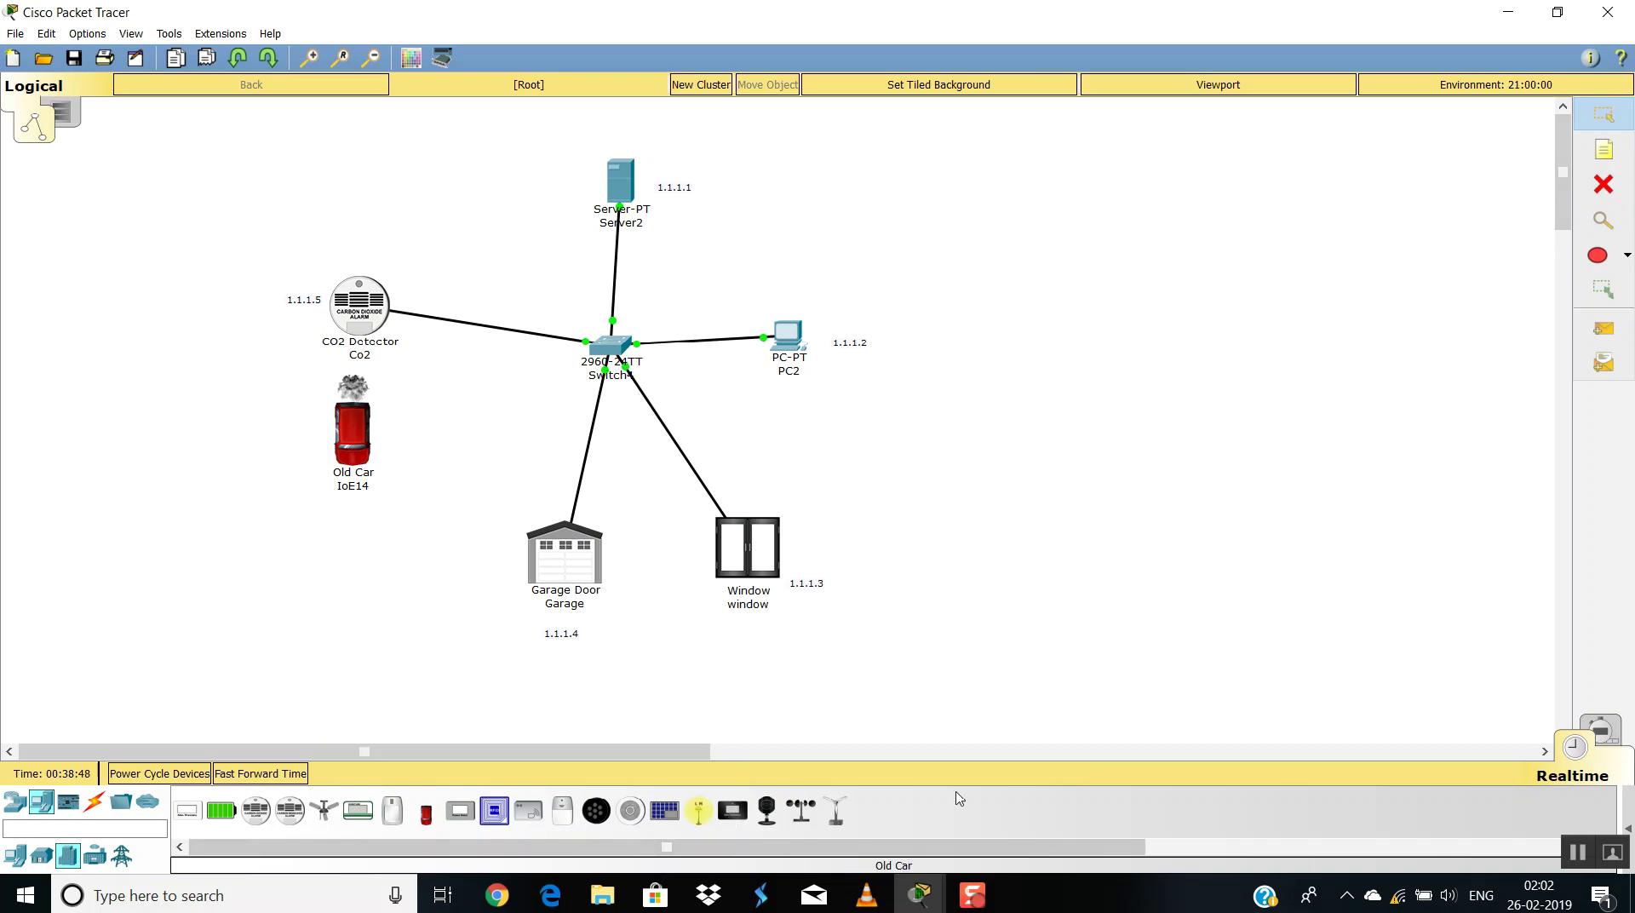
Step: Check Server2's devices page (window and garage off, CO2 7.31104), then minimize it
mouse_move(920, 894)
click(1009, 808)
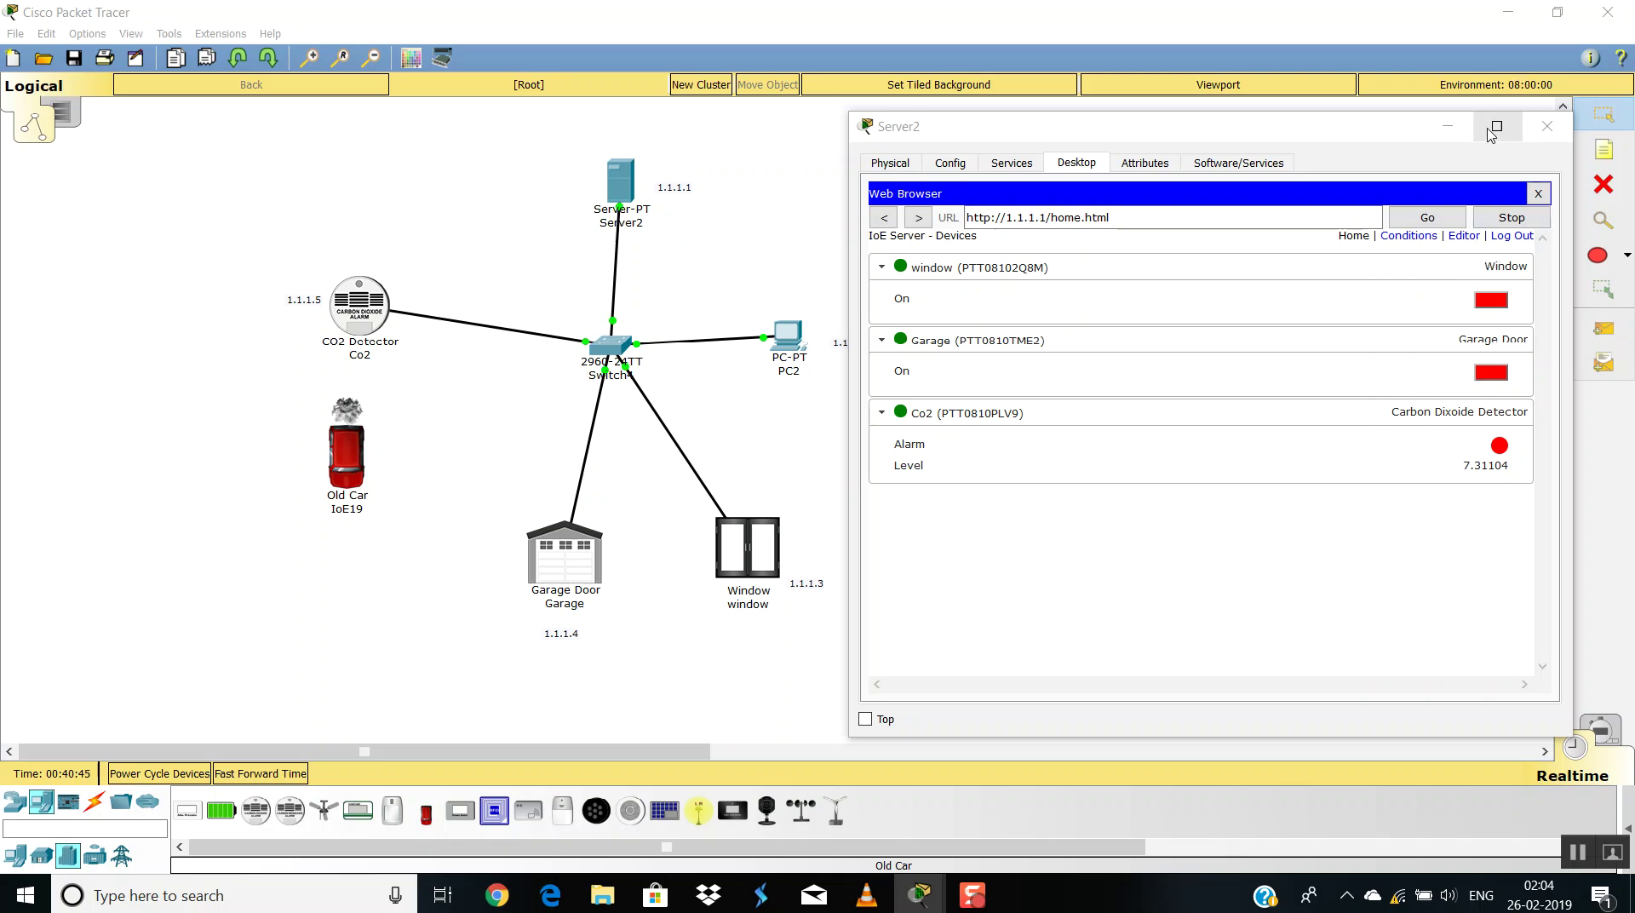
click(1449, 129)
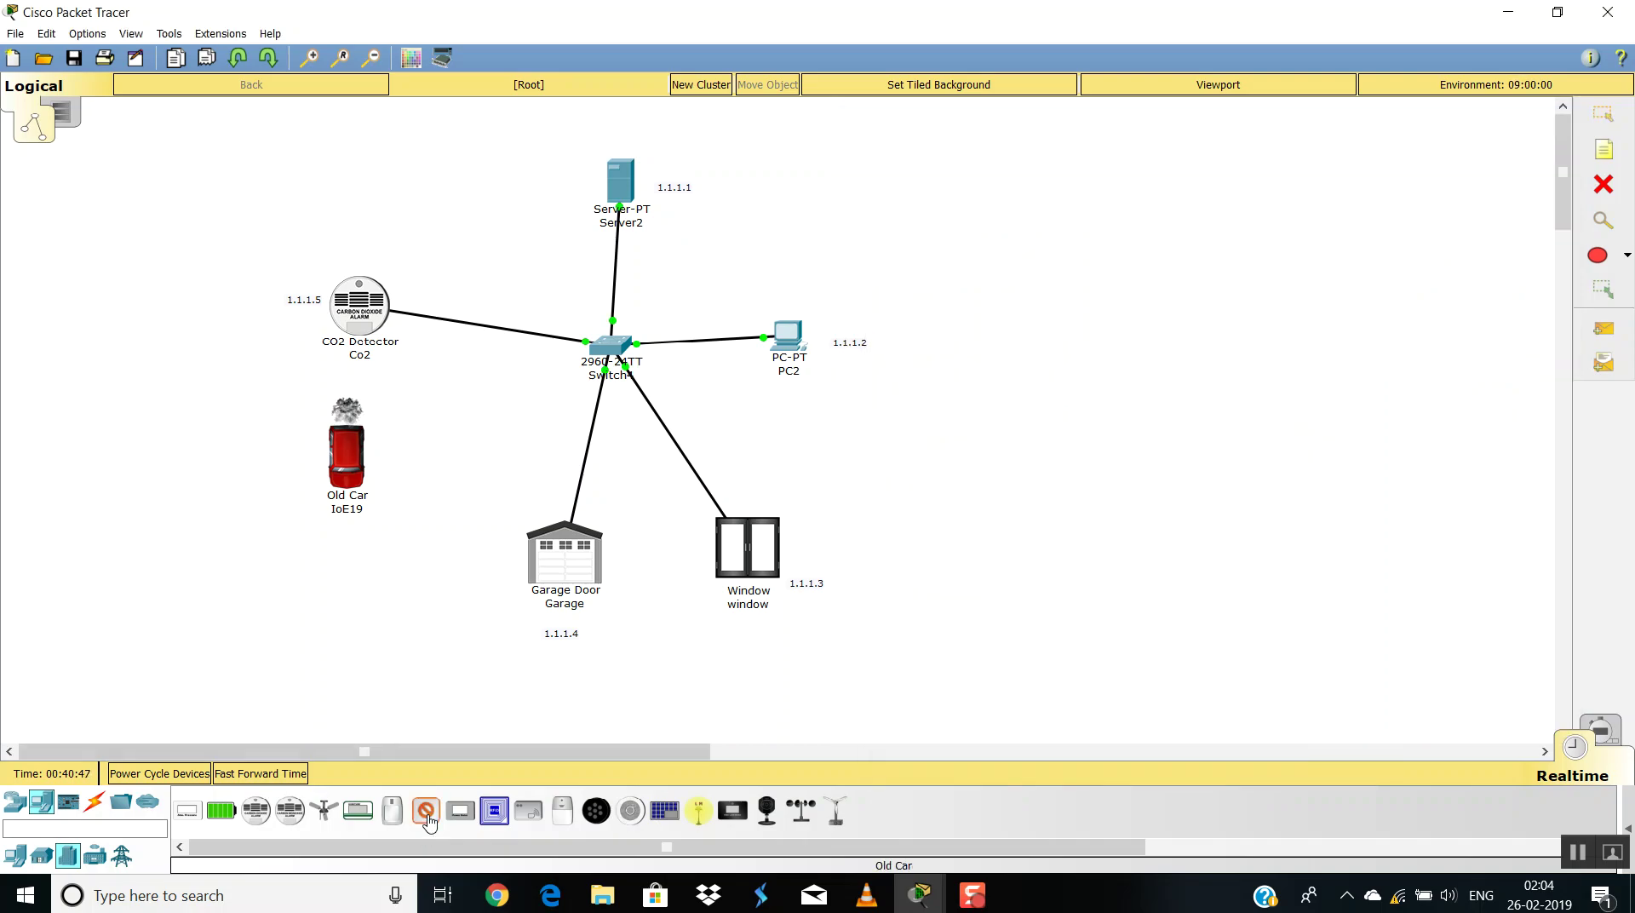
Step: Add Old Cars IoE20 and IoE21 on either side of IoE19, checking Server2 in between
click(283, 455)
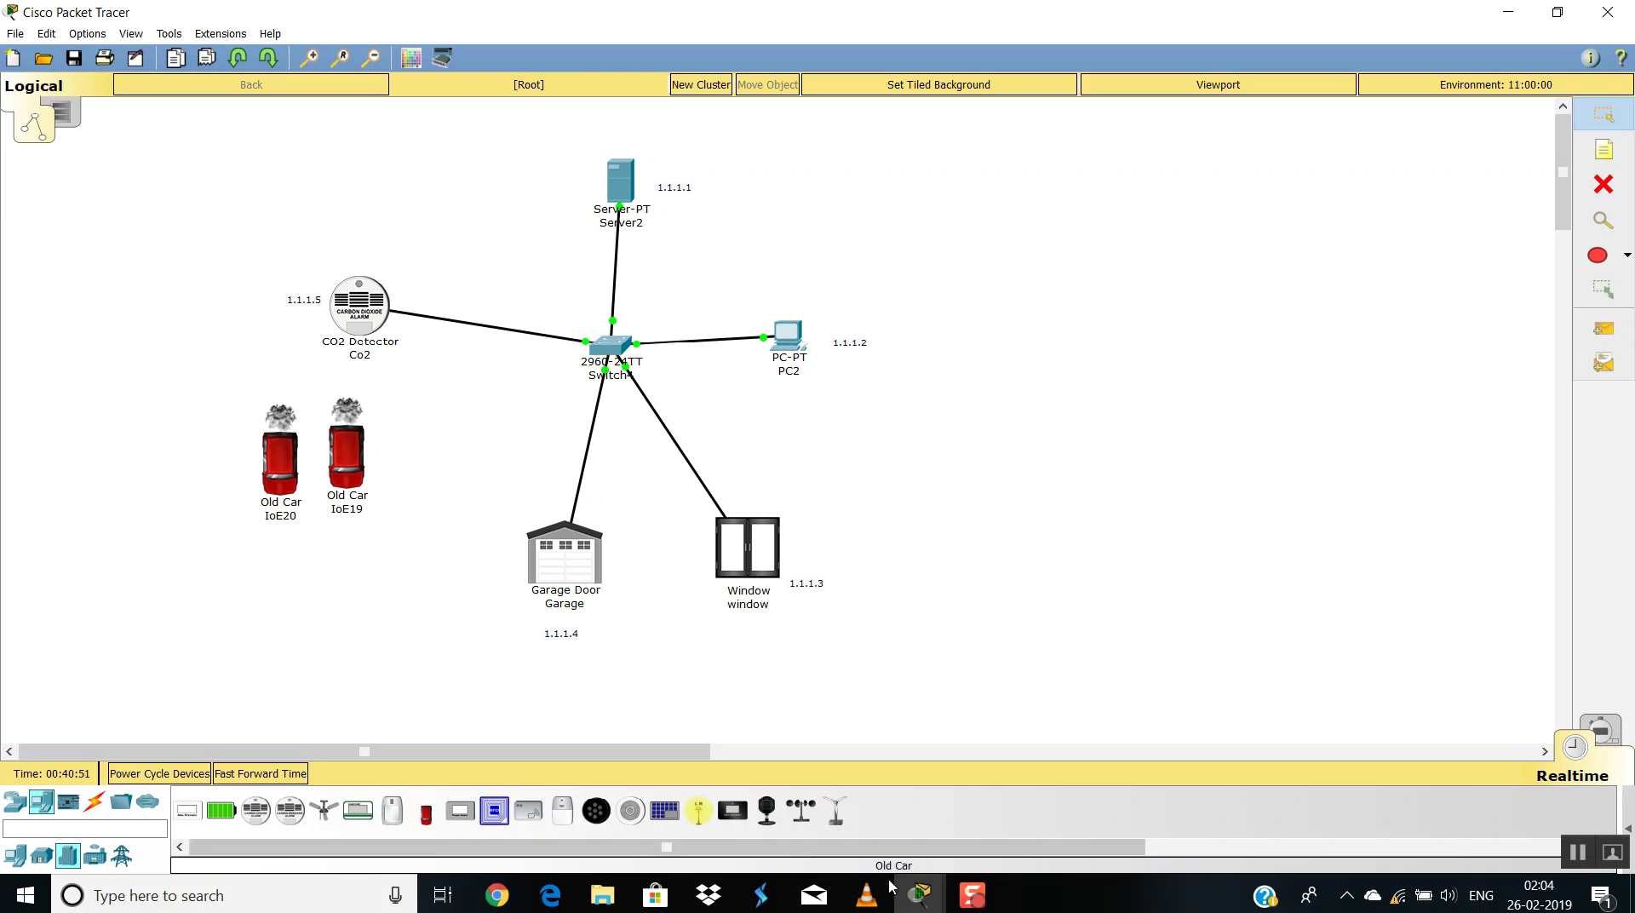
mouse_move(920, 892)
click(973, 860)
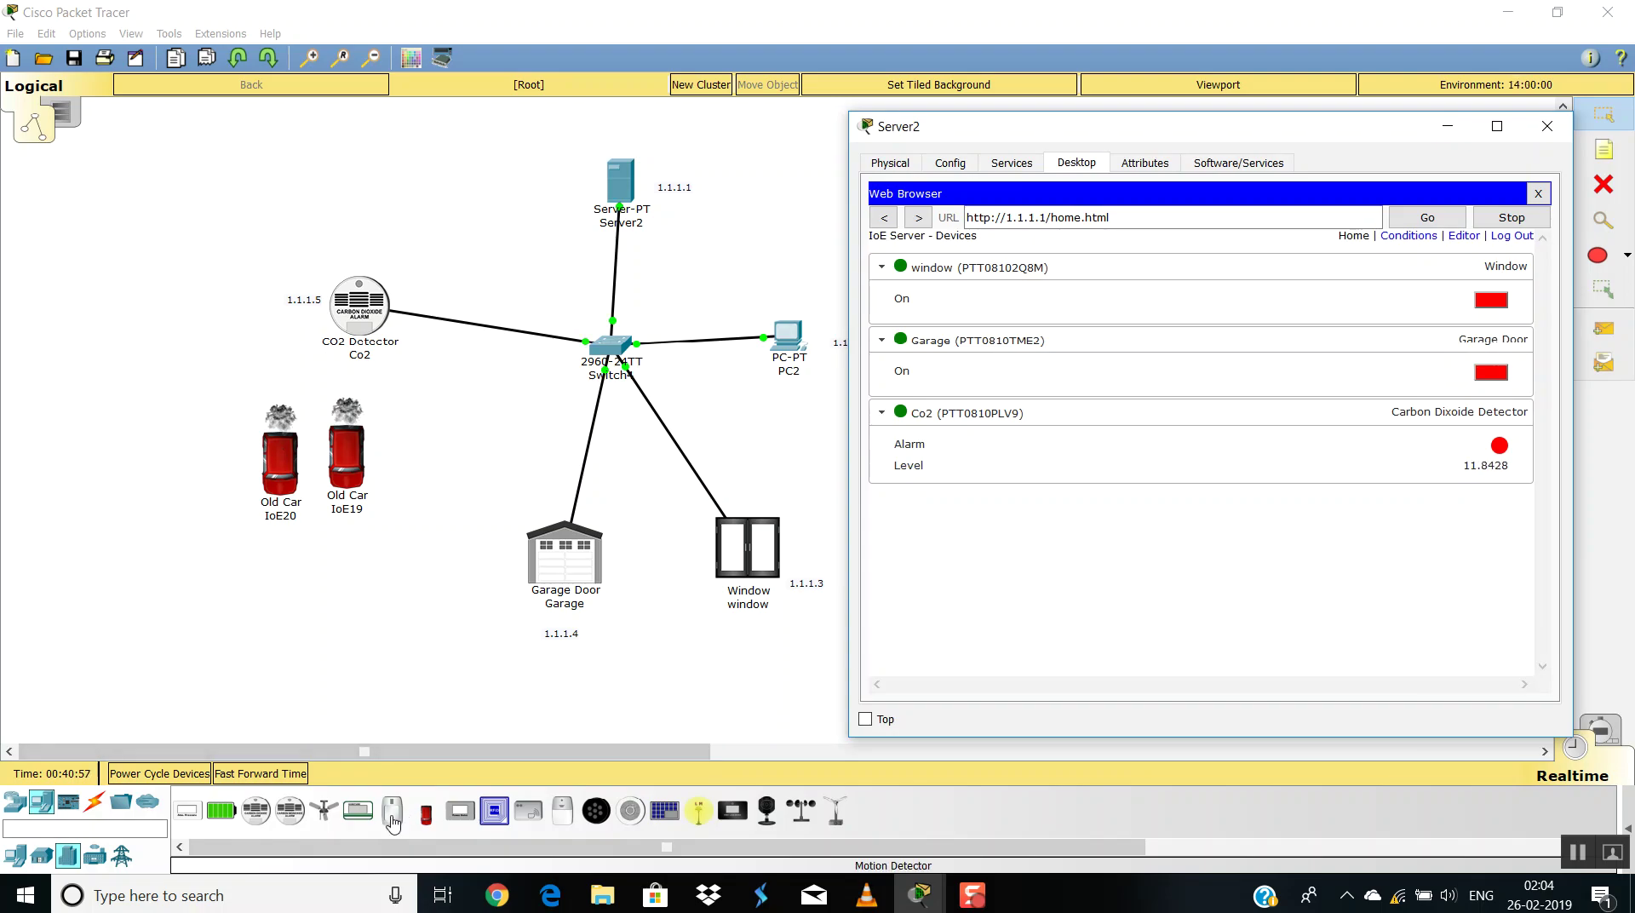
click(430, 817)
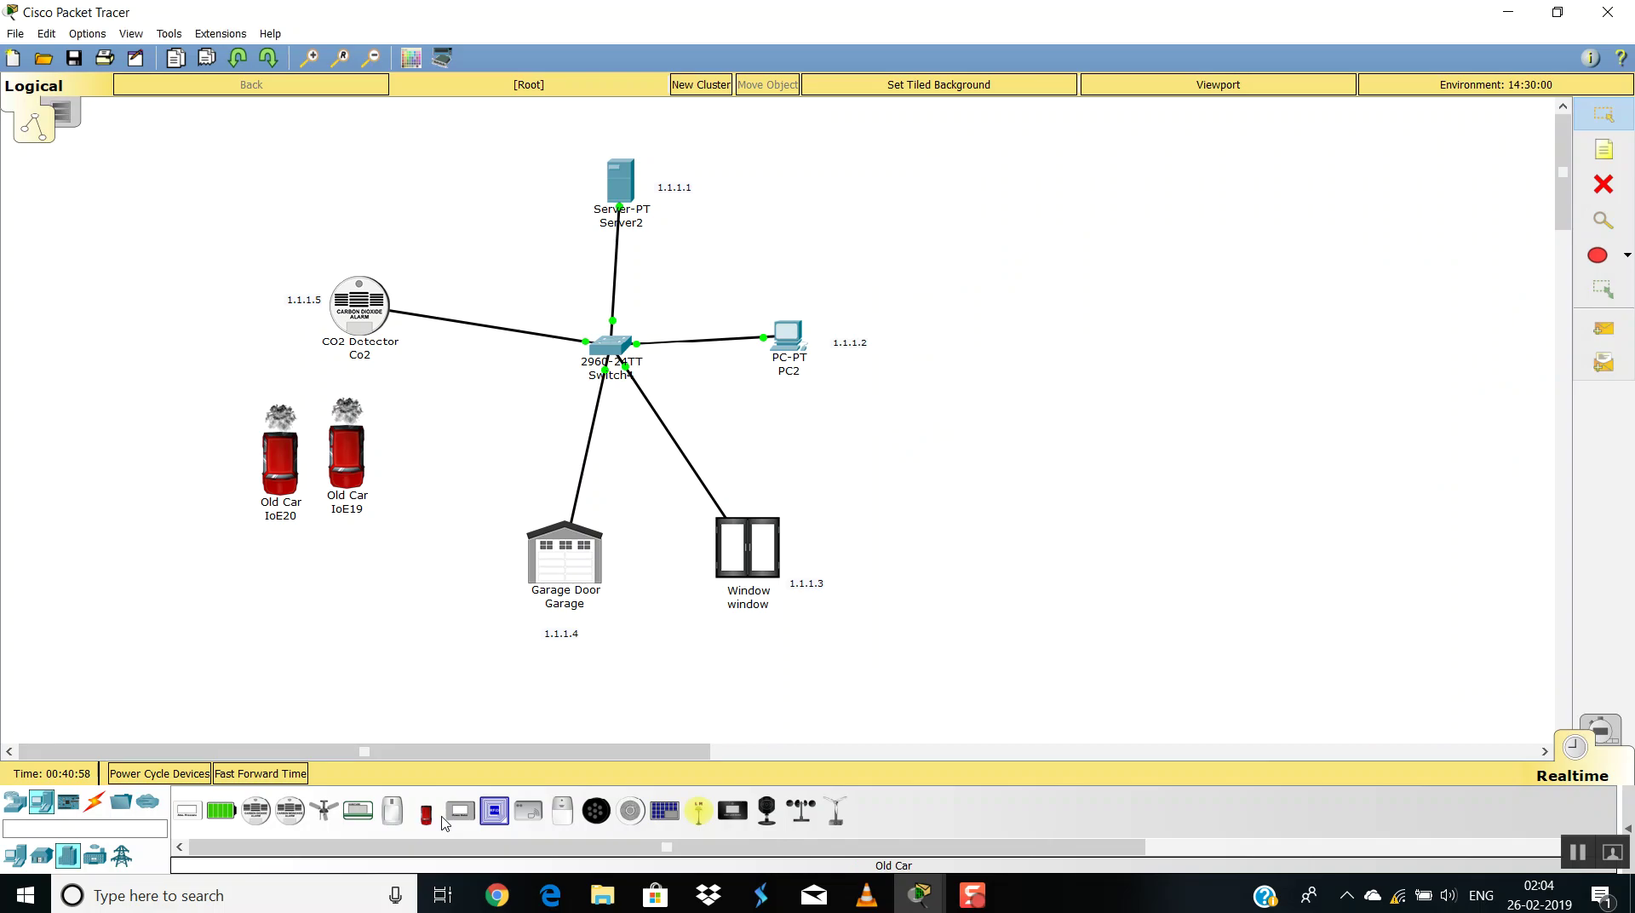
click(405, 438)
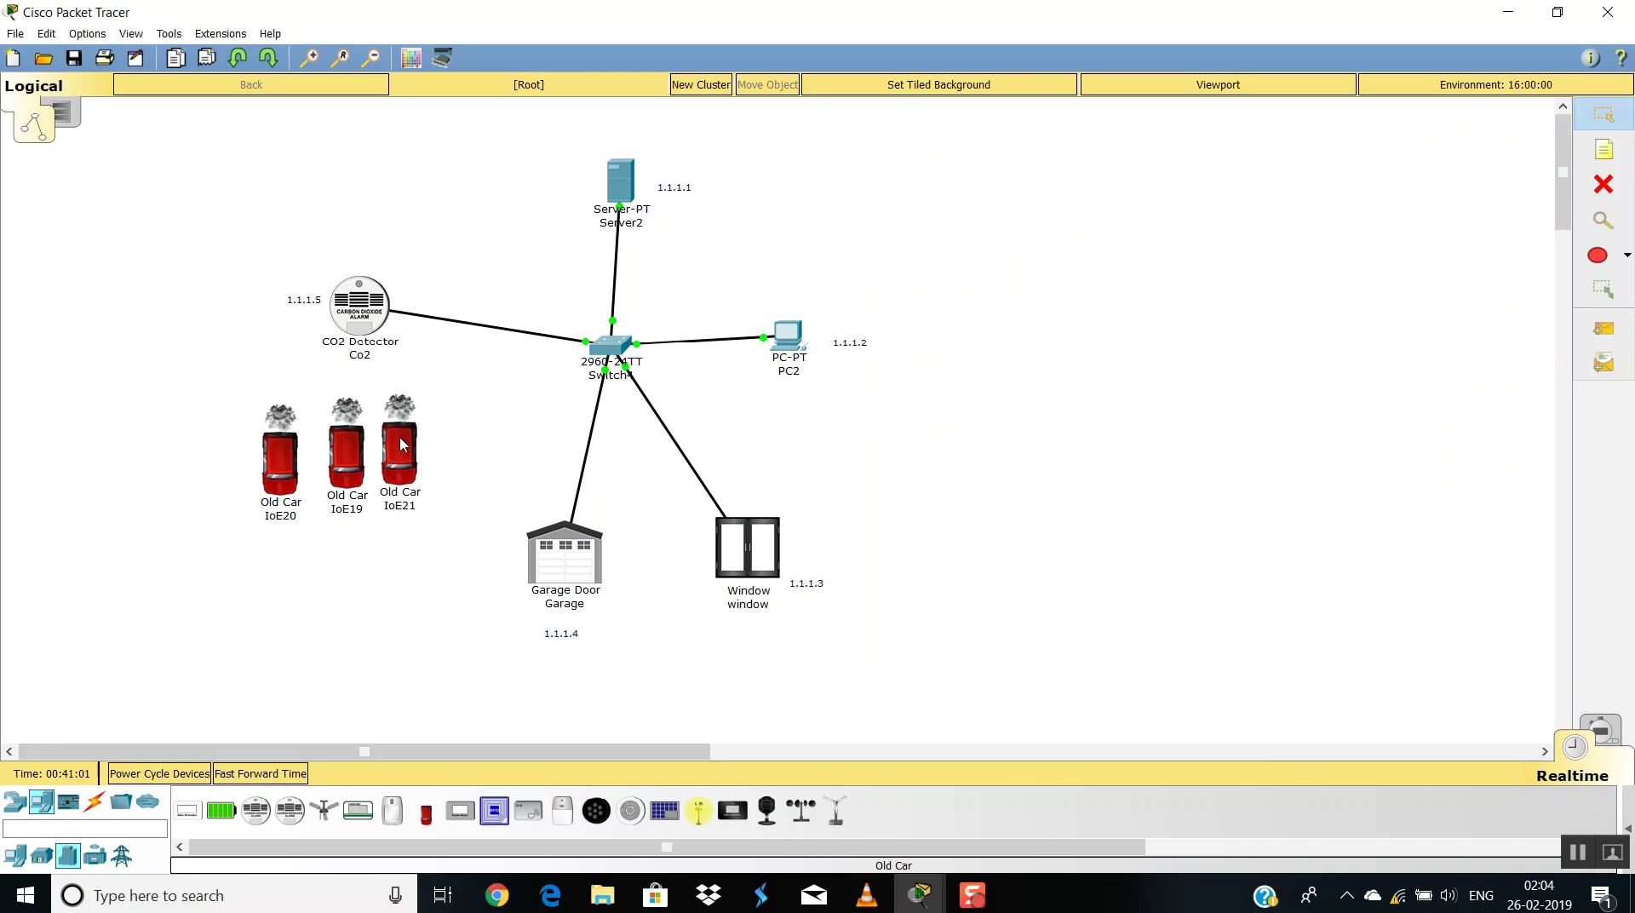
mouse_move(927, 904)
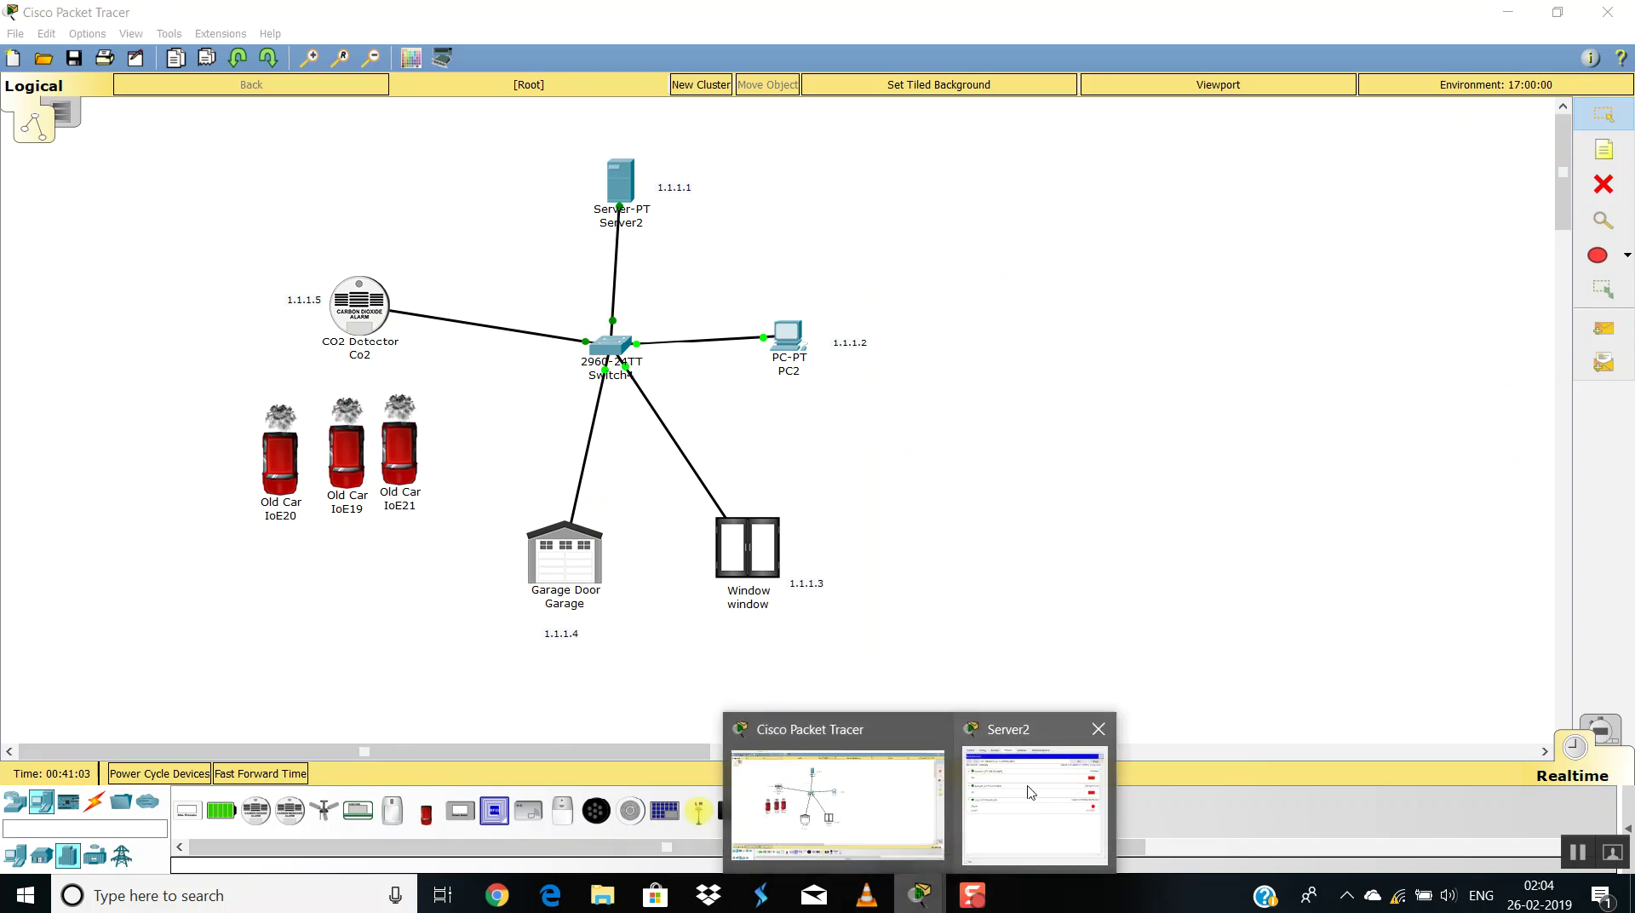
click(1032, 792)
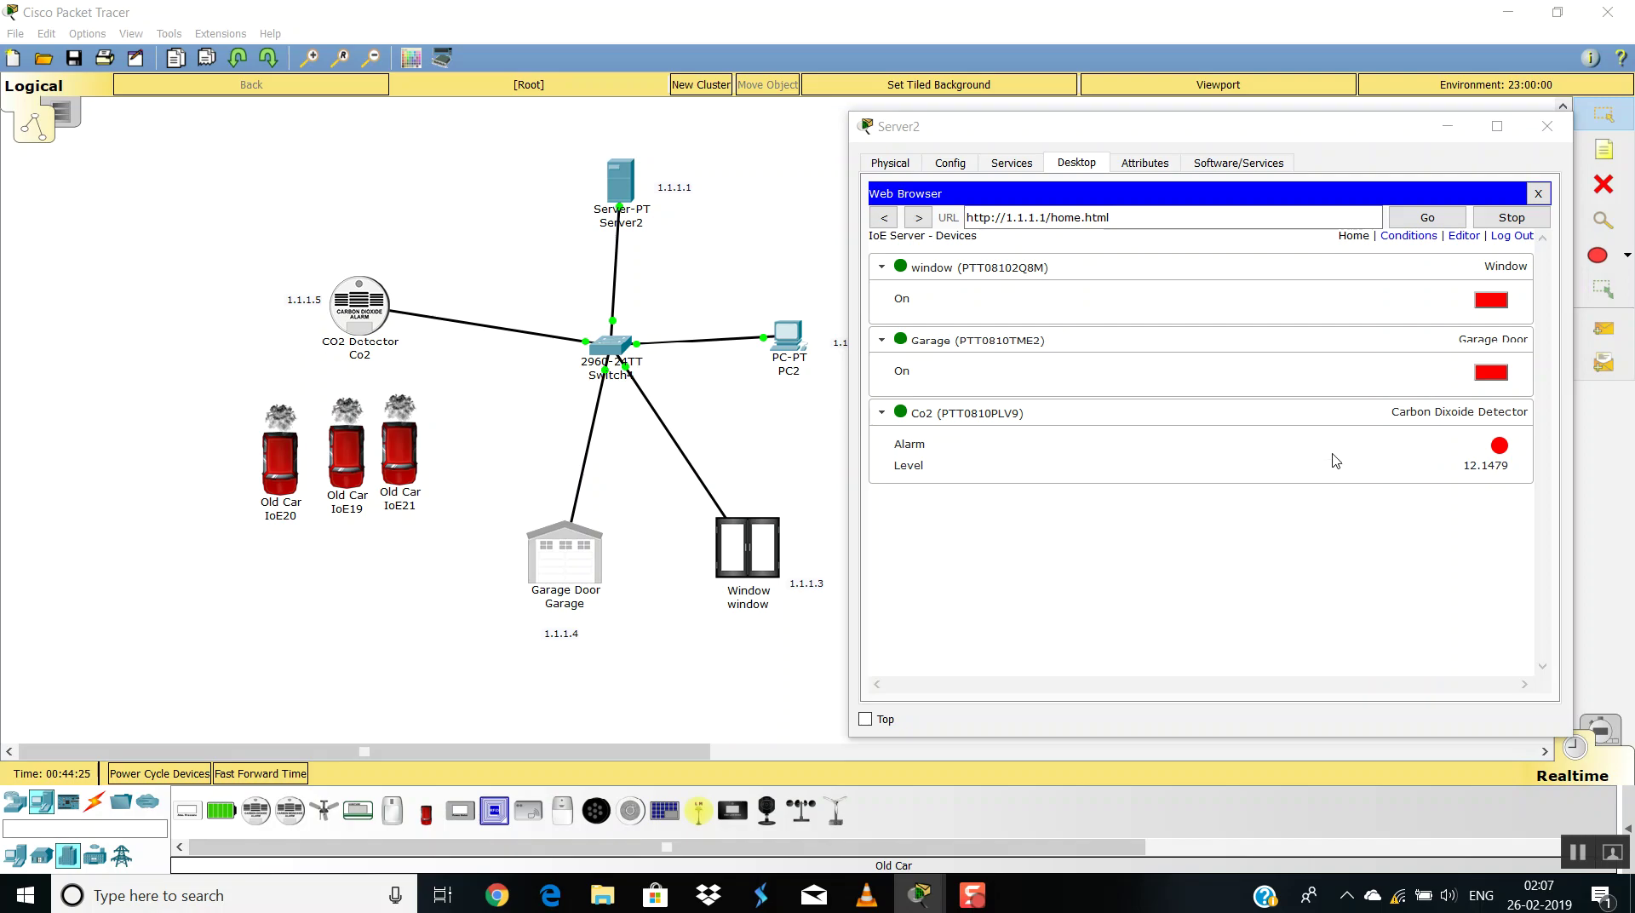
Step: Review the rules on Conditions, then expand Co2, Garage and window to see them On at CO2 5.49255
click(1420, 235)
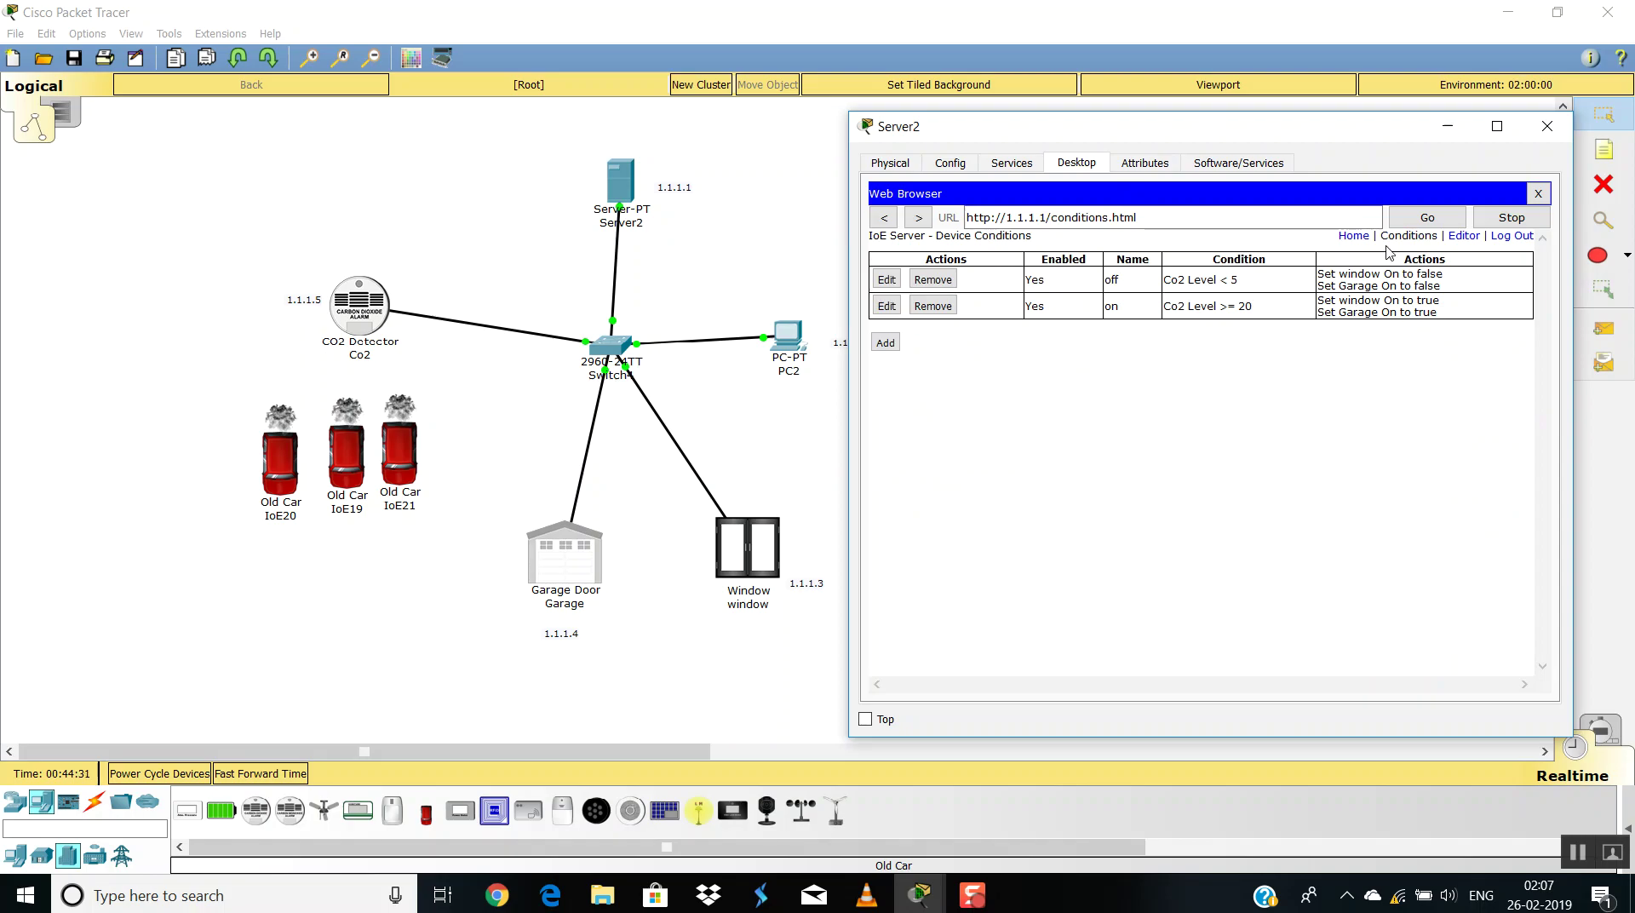
click(1353, 236)
click(1290, 325)
click(1414, 305)
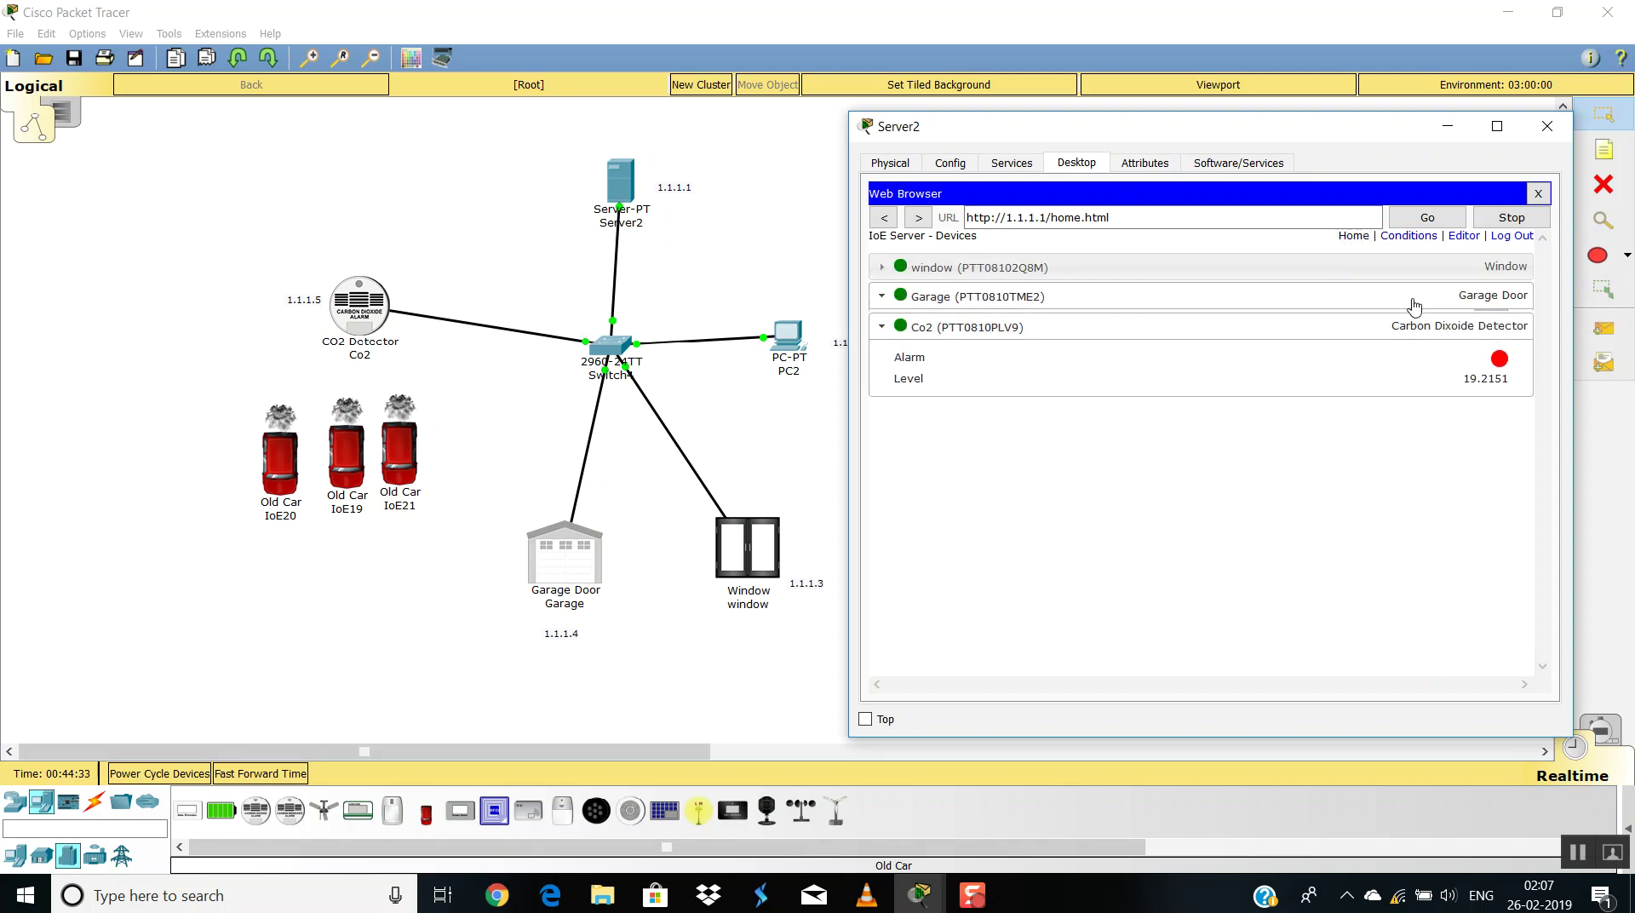
click(1417, 269)
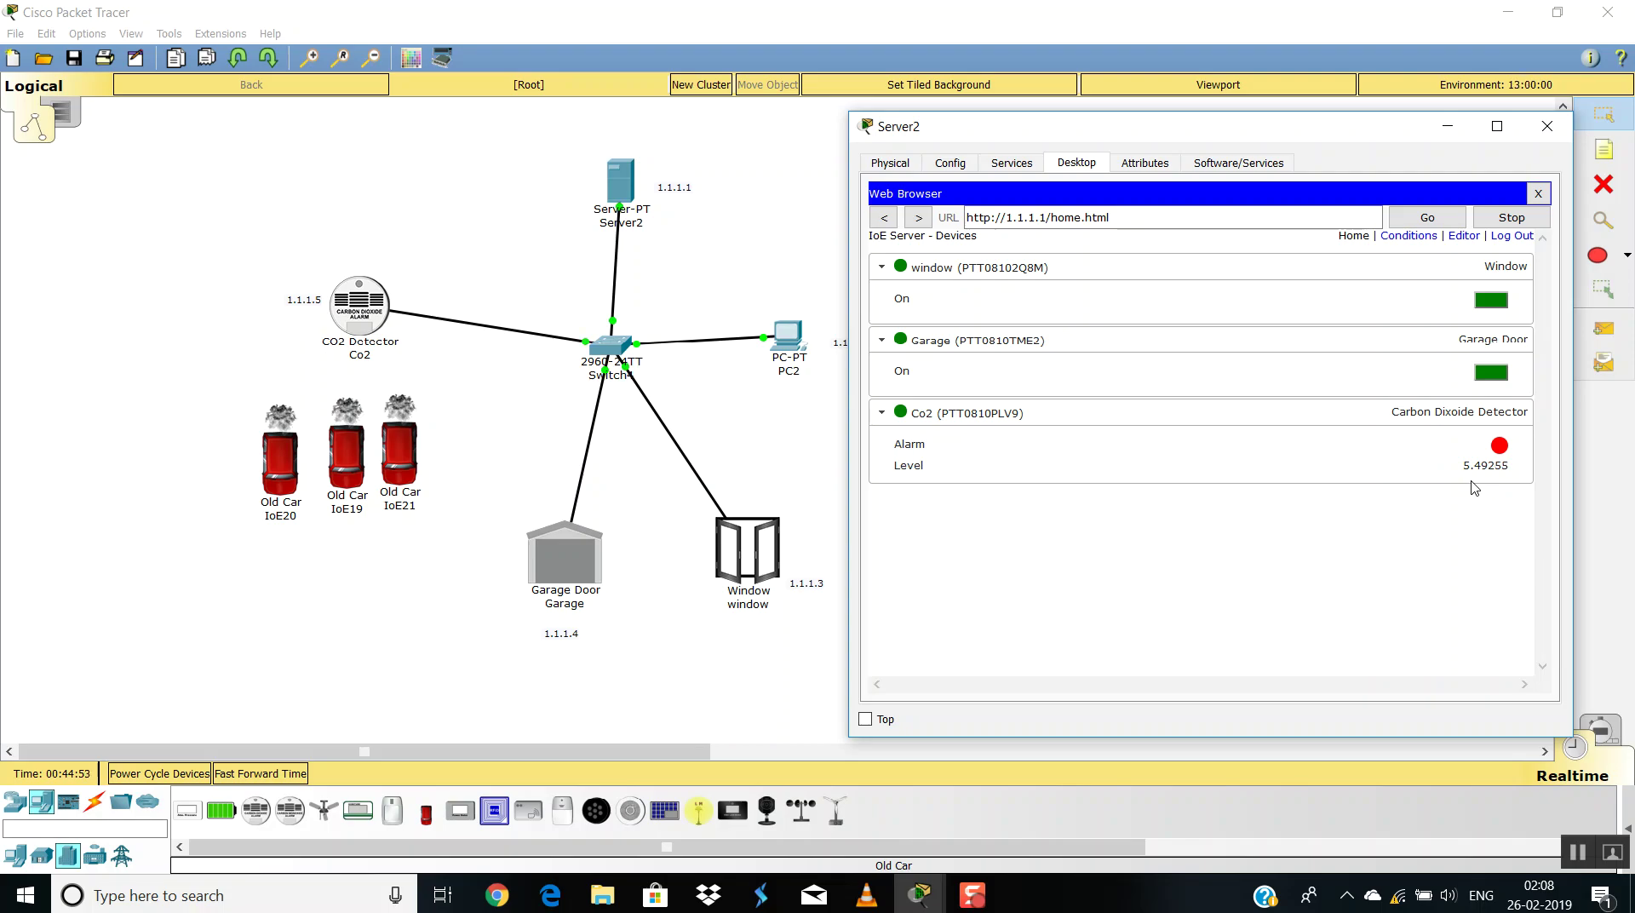
Step: Switch off Old Cars IoE21, IoE19 and IoE20, then confirm on Server2 that window and garage are off
alt+click(397, 453)
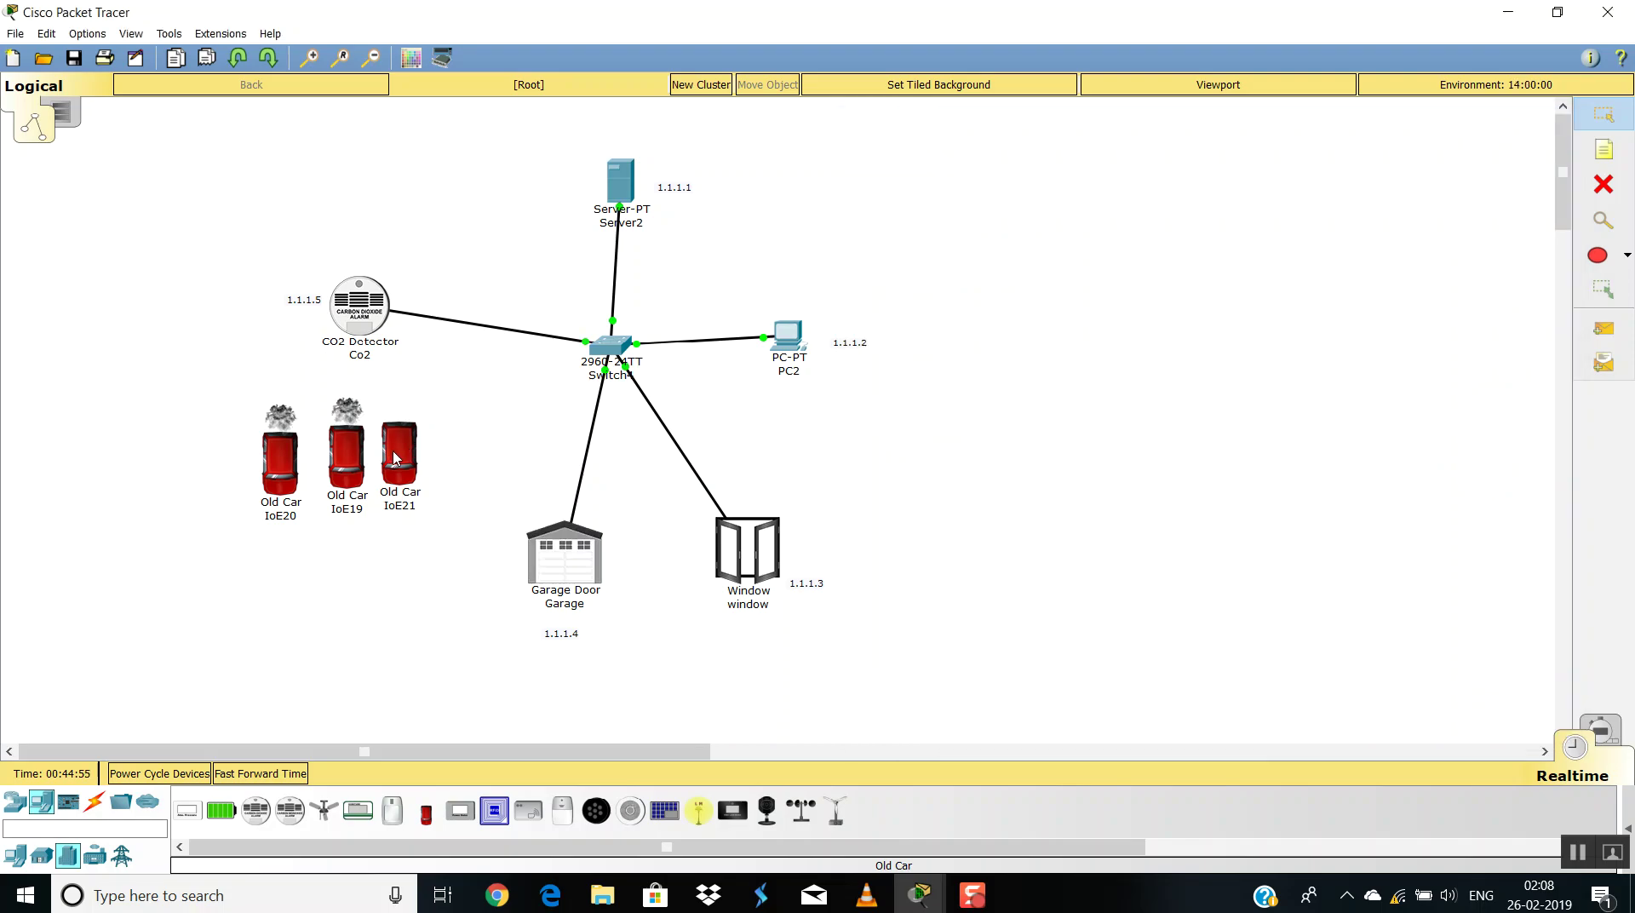
alt+click(340, 465)
alt+click(262, 461)
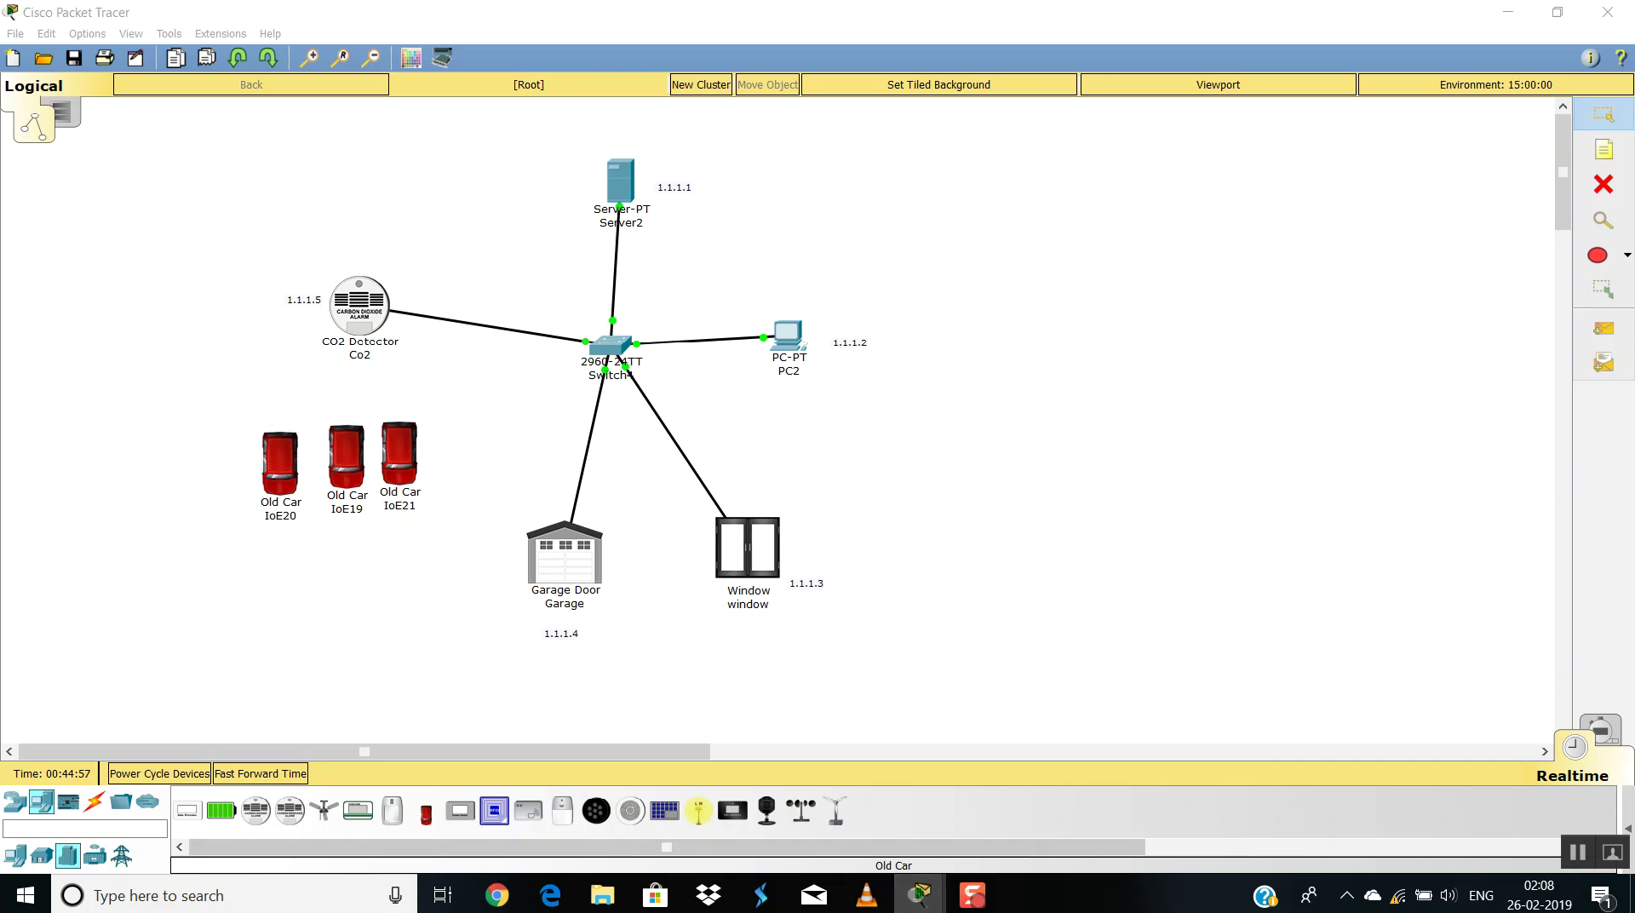
mouse_move(920, 894)
click(1022, 792)
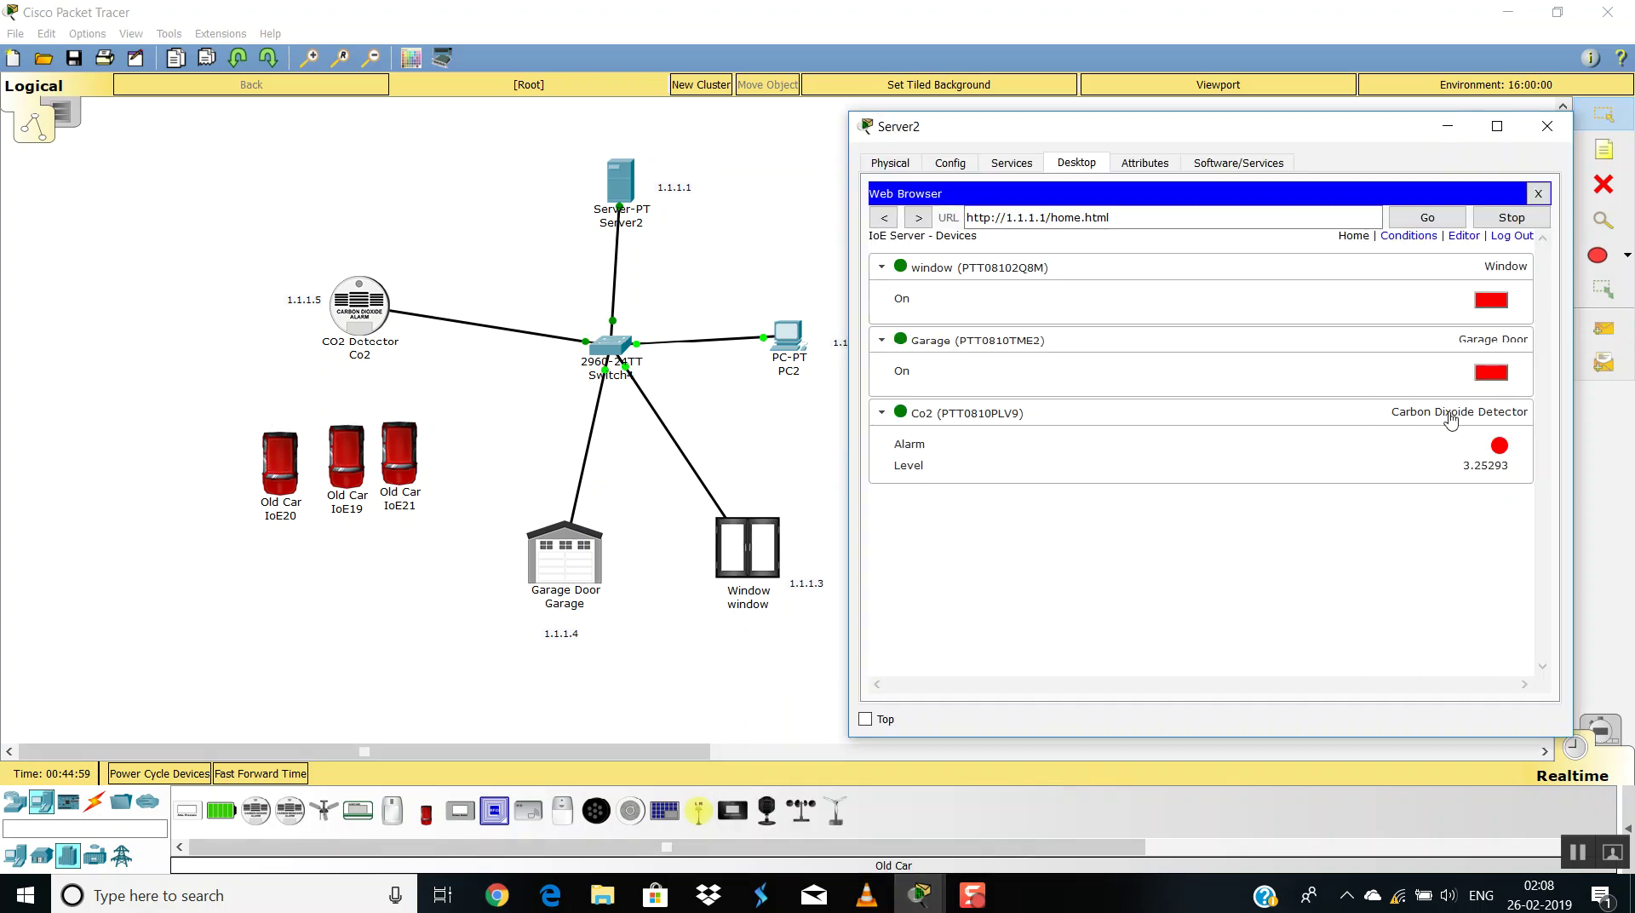